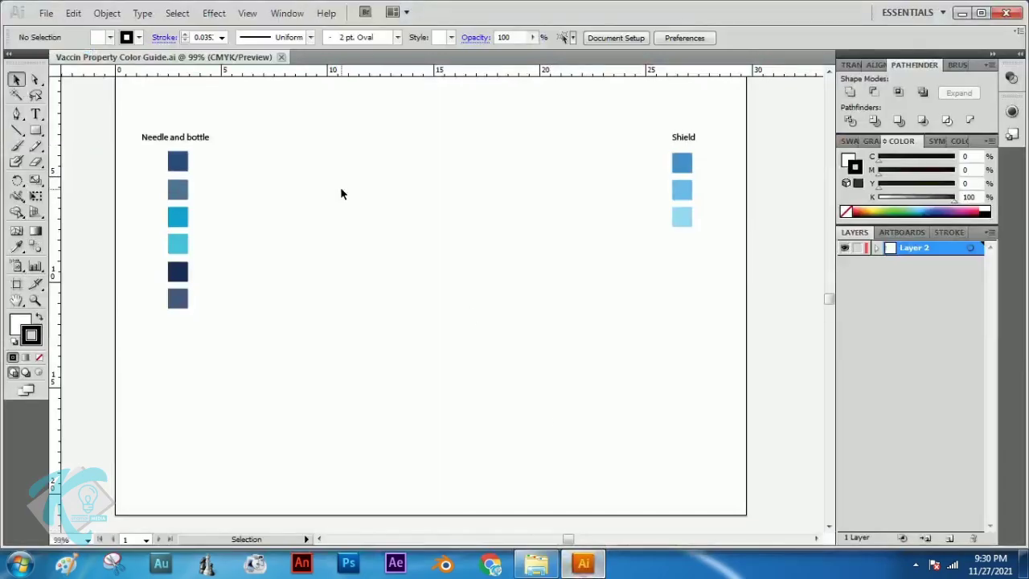
- Paste the vaccine and shield sketch image, then centre it horizontally and vertically on the artboard
click(72, 16)
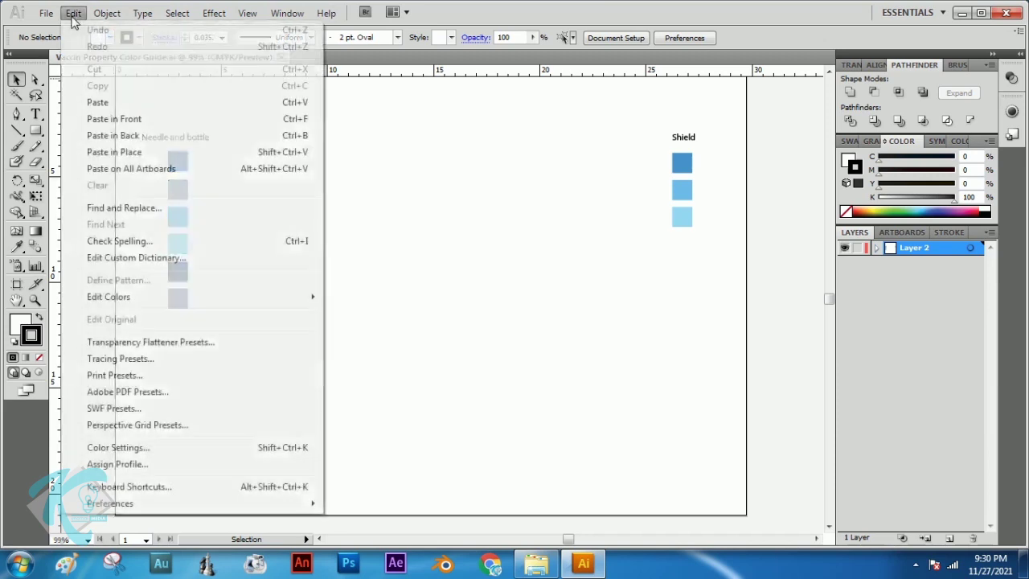
click(97, 102)
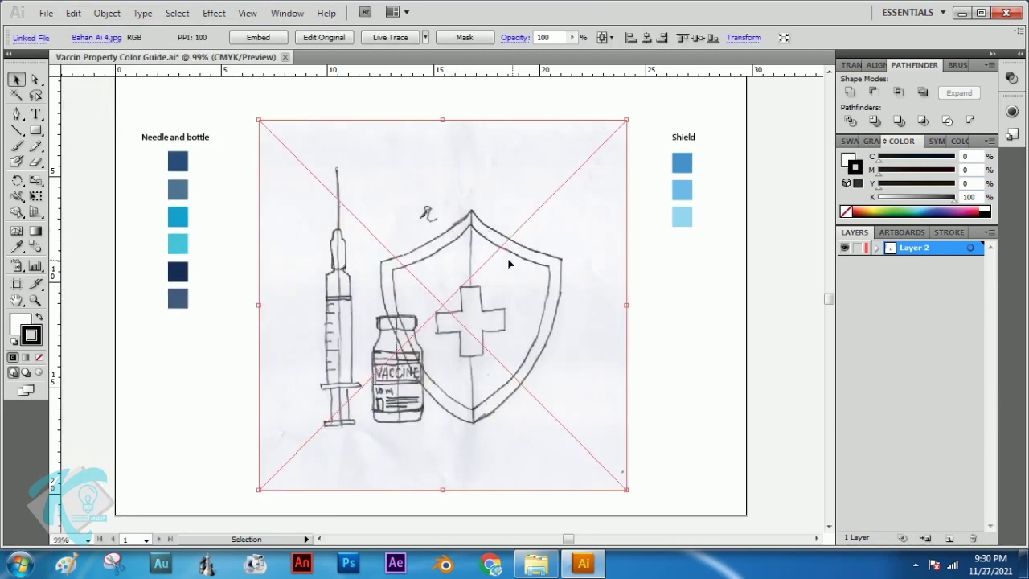
mouse_move(474, 254)
mouse_down()
mouse_move(509, 288)
mouse_move(536, 297)
mouse_move(551, 286)
mouse_up()
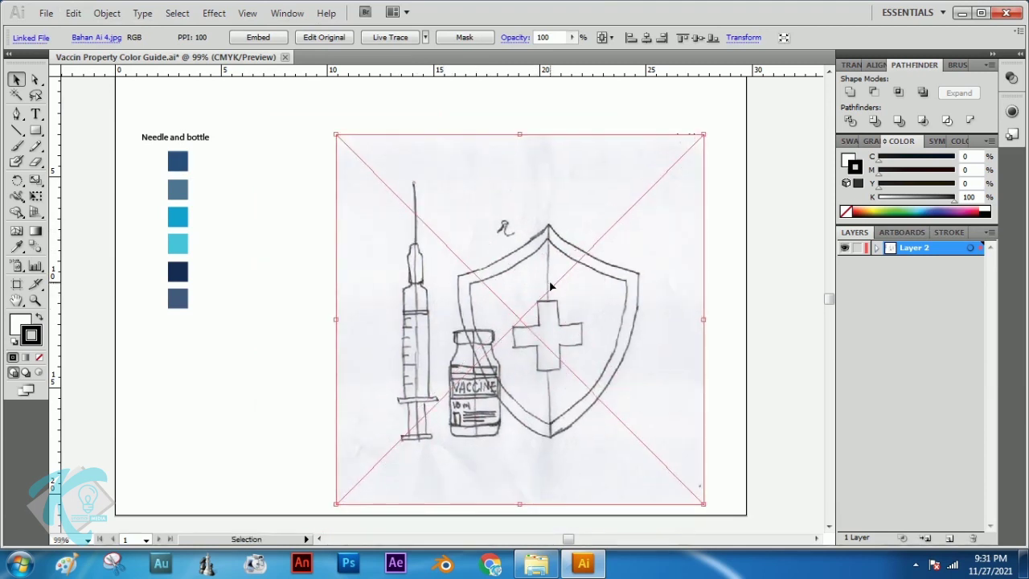
click(612, 37)
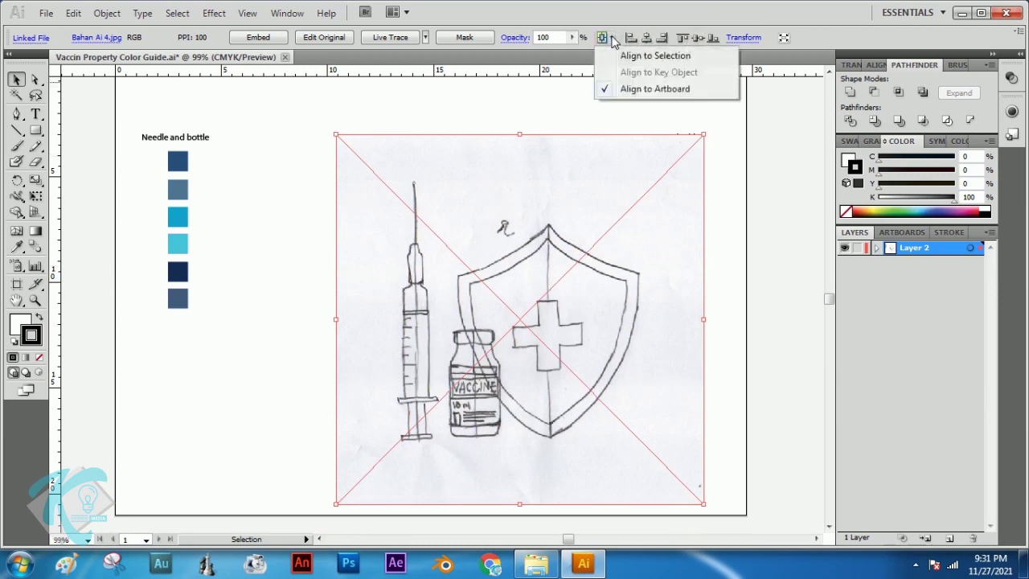
click(655, 89)
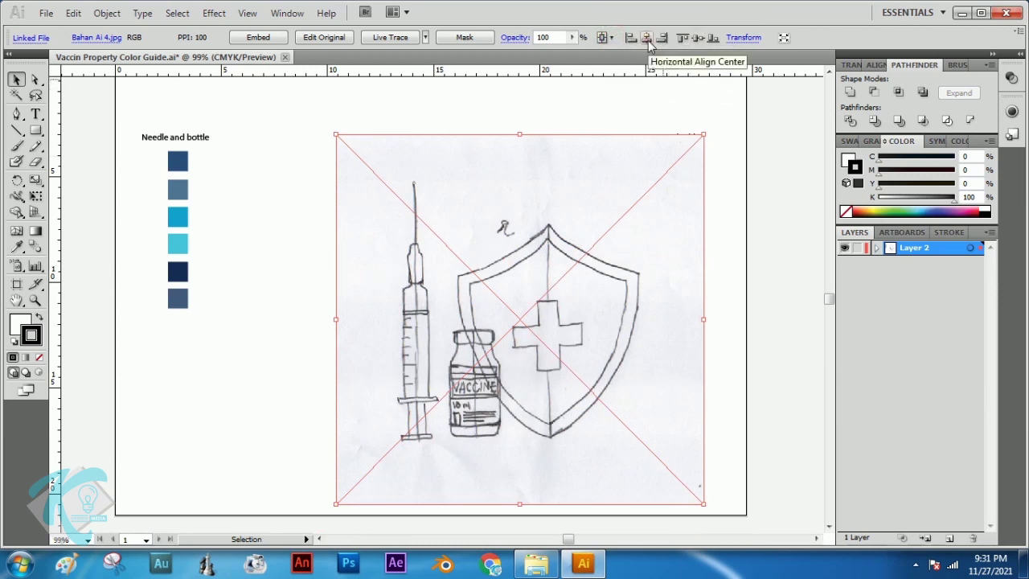
click(646, 37)
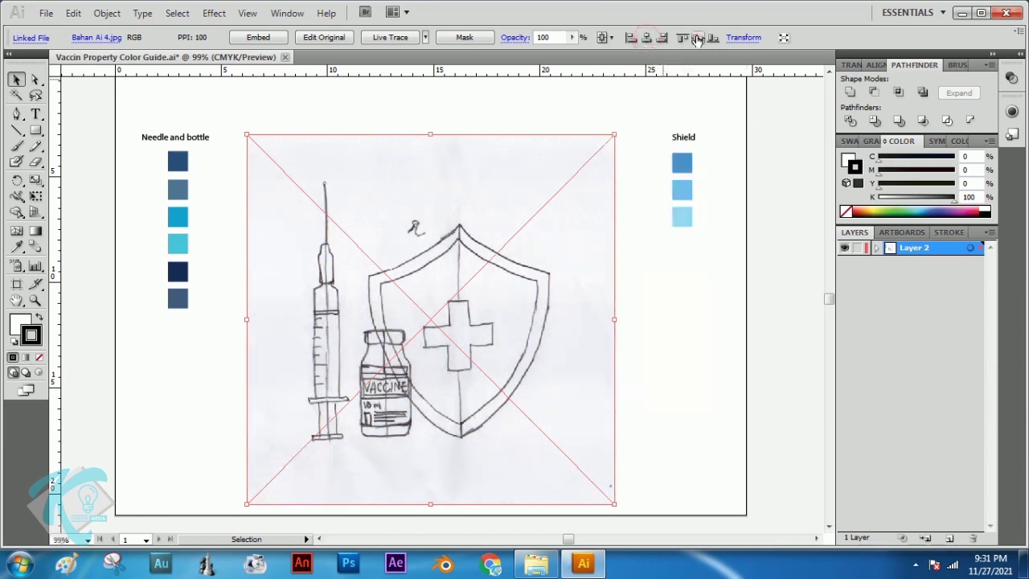
click(696, 38)
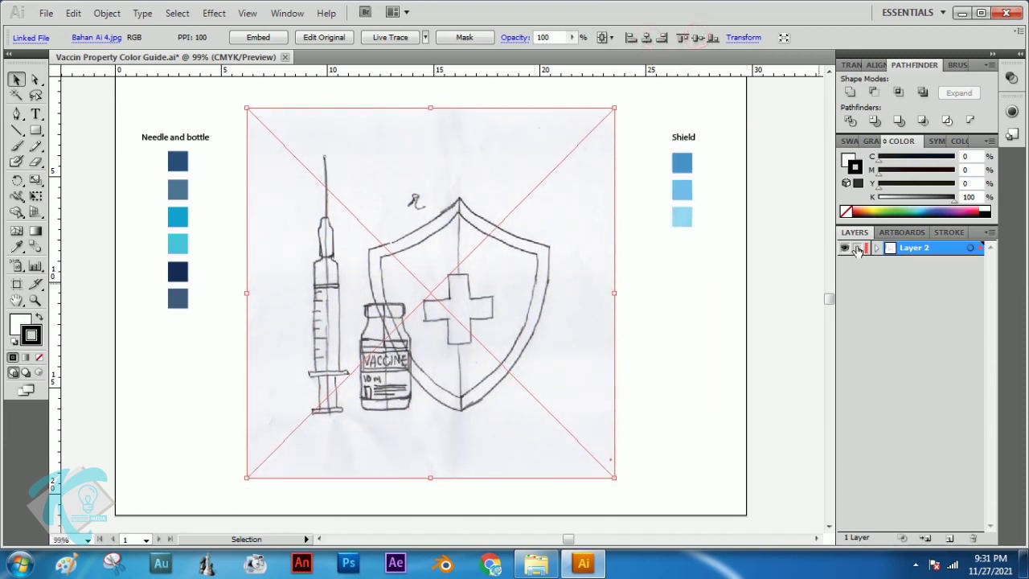
- Lock Layer 2 containing the sketch and add a new layer above it for tracing
click(857, 248)
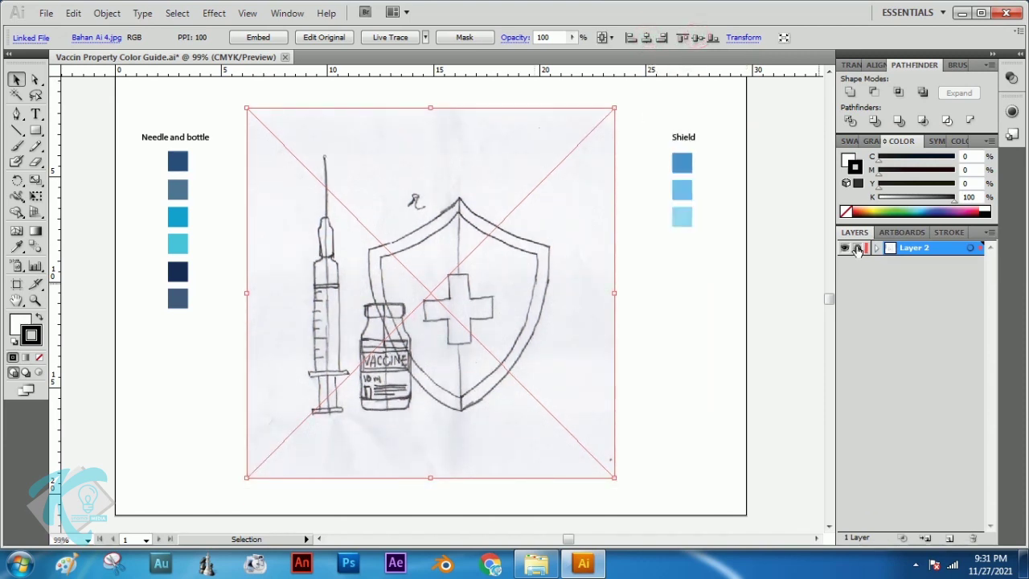
click(949, 538)
- Prepare the Pen tool for tracing the shield with no fill and a 0.01 cm stroke
click(34, 301)
mouse_move(355, 183)
mouse_down()
mouse_move(547, 354)
mouse_move(588, 432)
mouse_up()
click(16, 115)
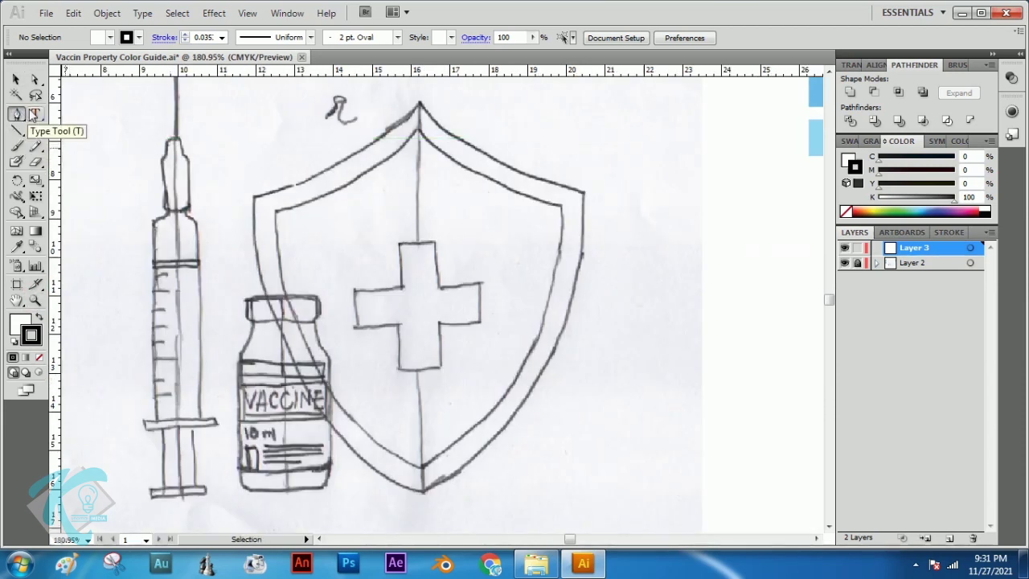
click(19, 326)
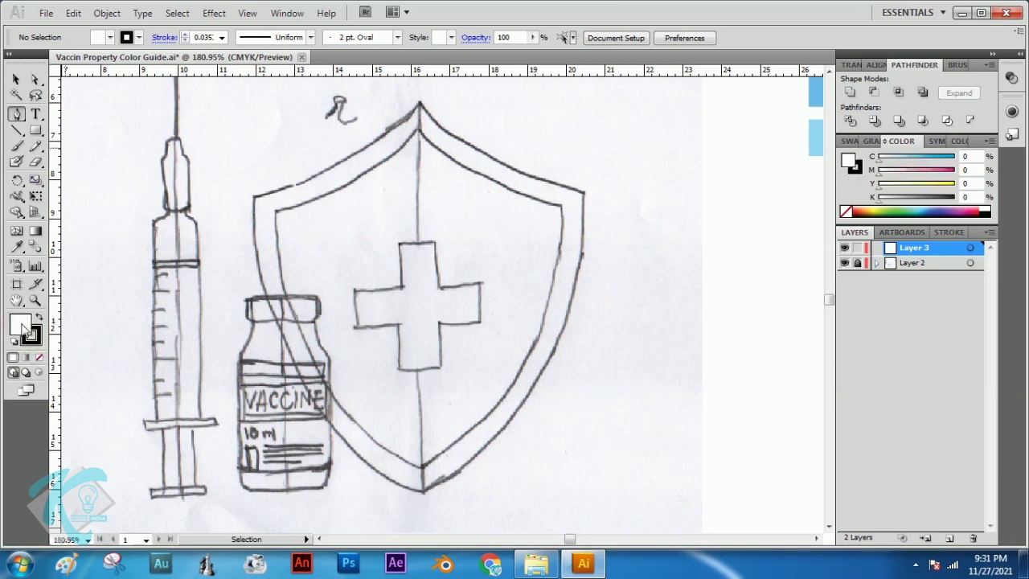
click(40, 360)
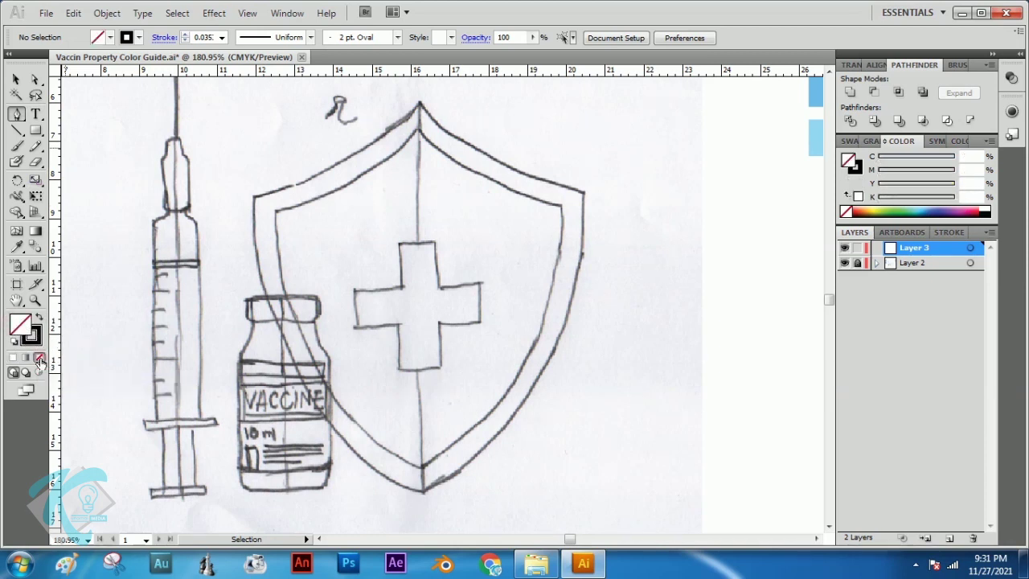
click(33, 333)
click(222, 37)
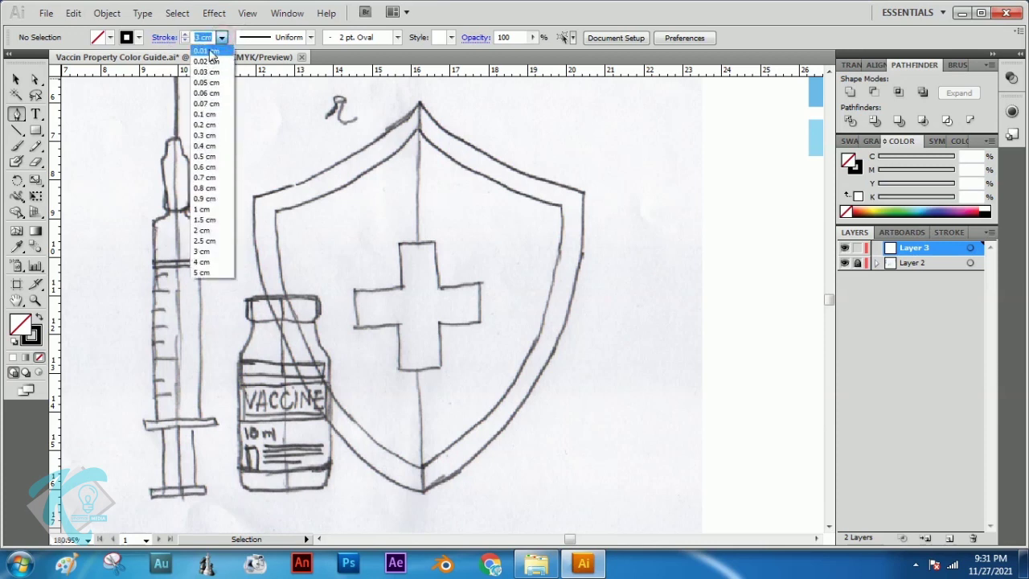
click(210, 52)
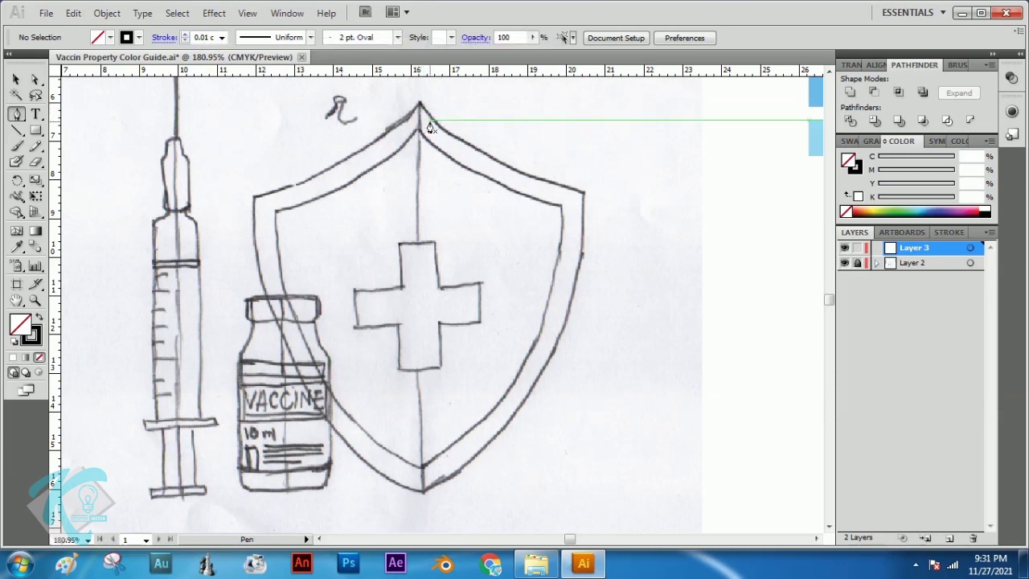
- With Smart Guides on, draw a closed three-point path joining the shield's top tip, right corner and bottom tip
click(247, 13)
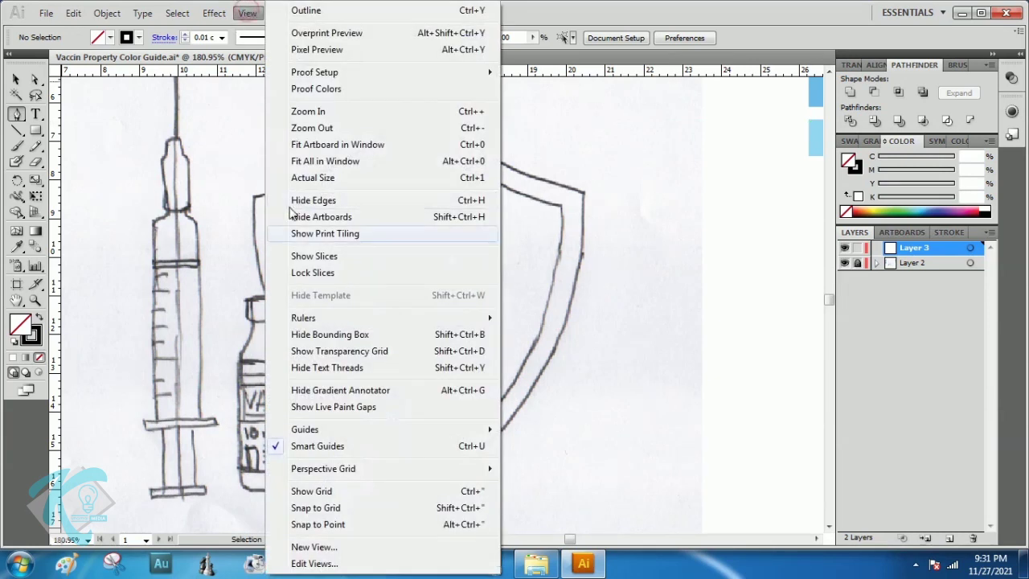
click(317, 446)
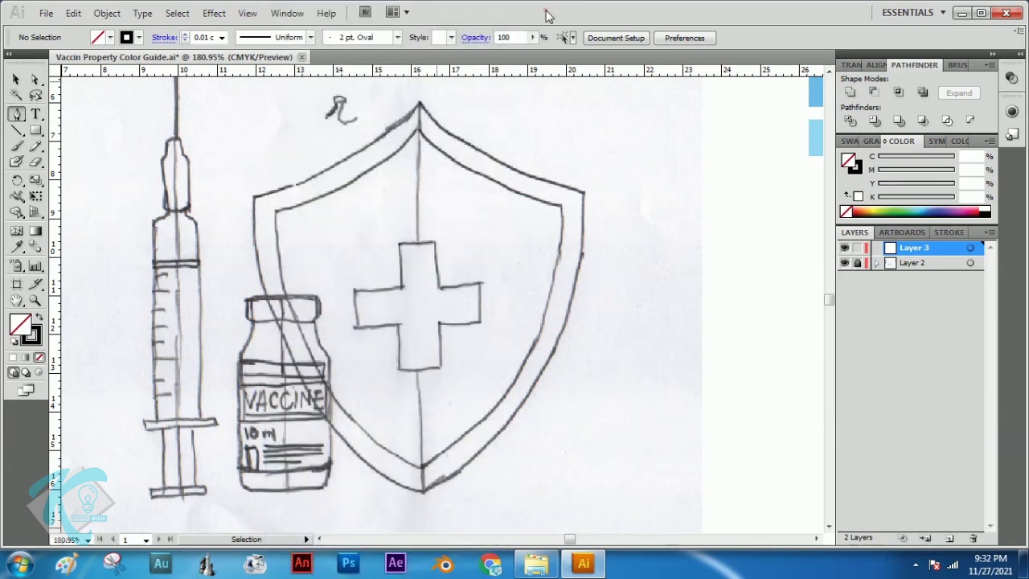
click(419, 105)
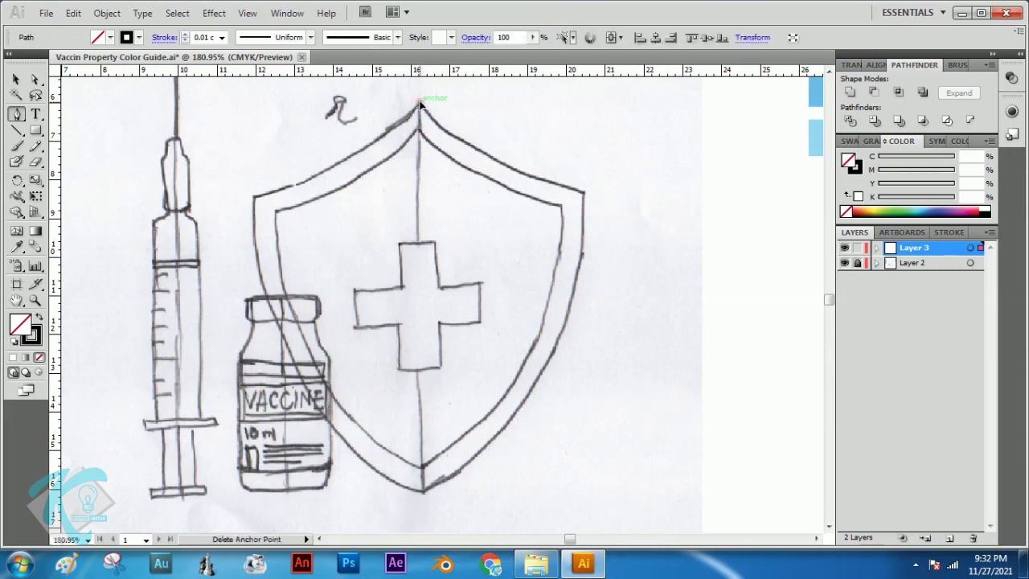
click(585, 193)
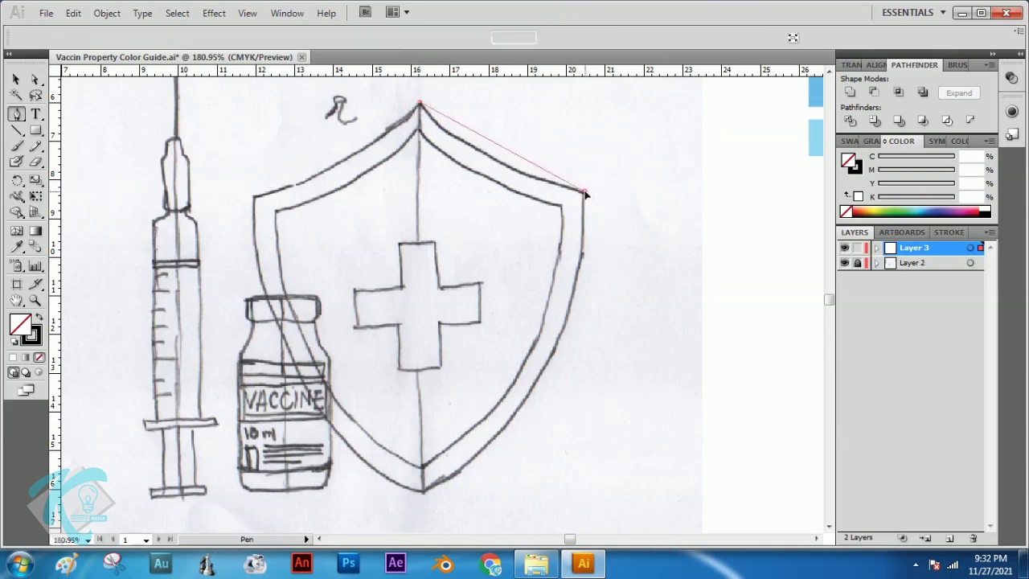
click(421, 491)
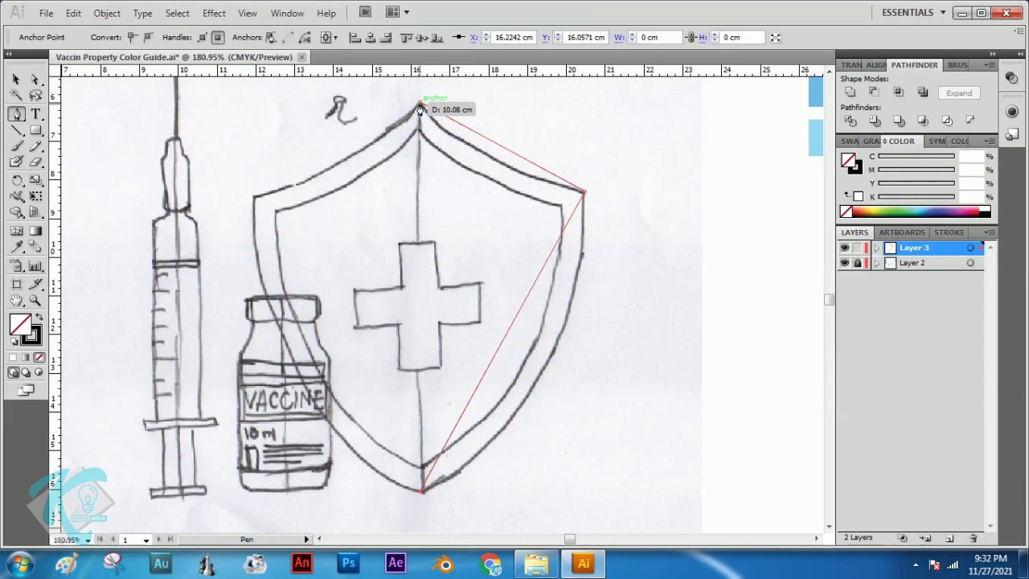
click(419, 106)
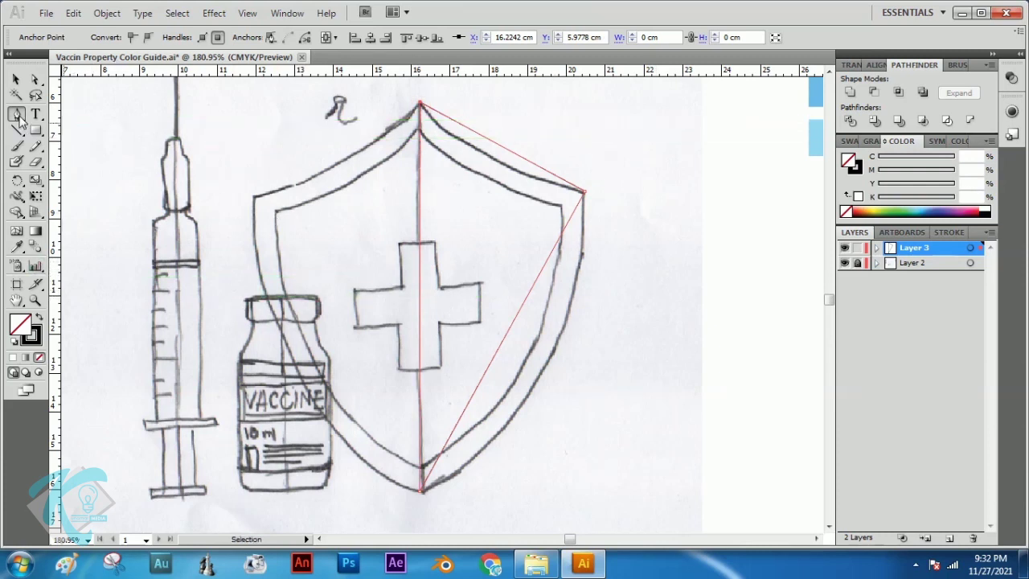
- Convert the path's right-corner and bottom anchors to curves and shape their handles to follow the shield's outer edge
drag(18, 116, 102, 171)
drag(585, 191, 610, 237)
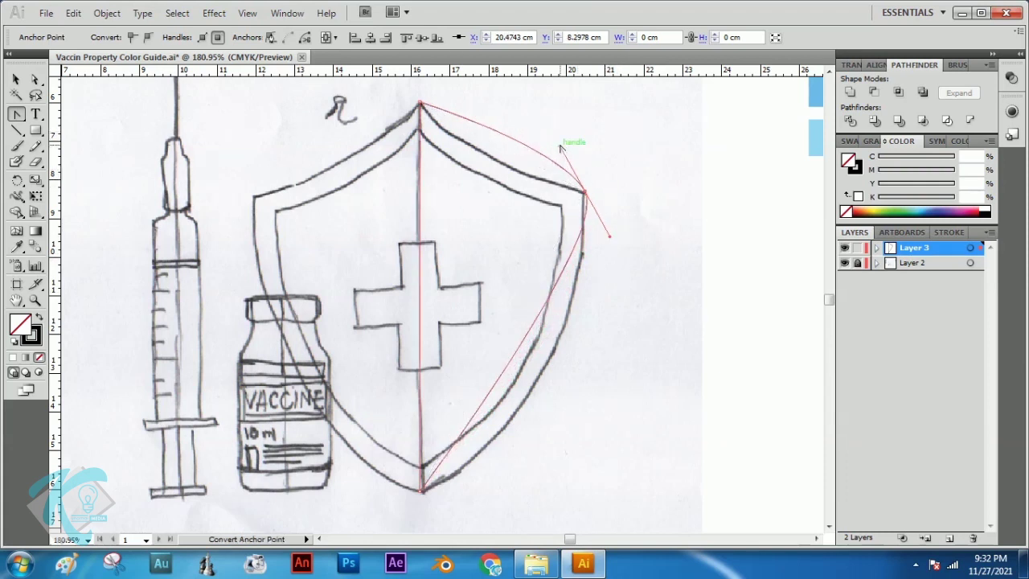
drag(561, 145, 483, 179)
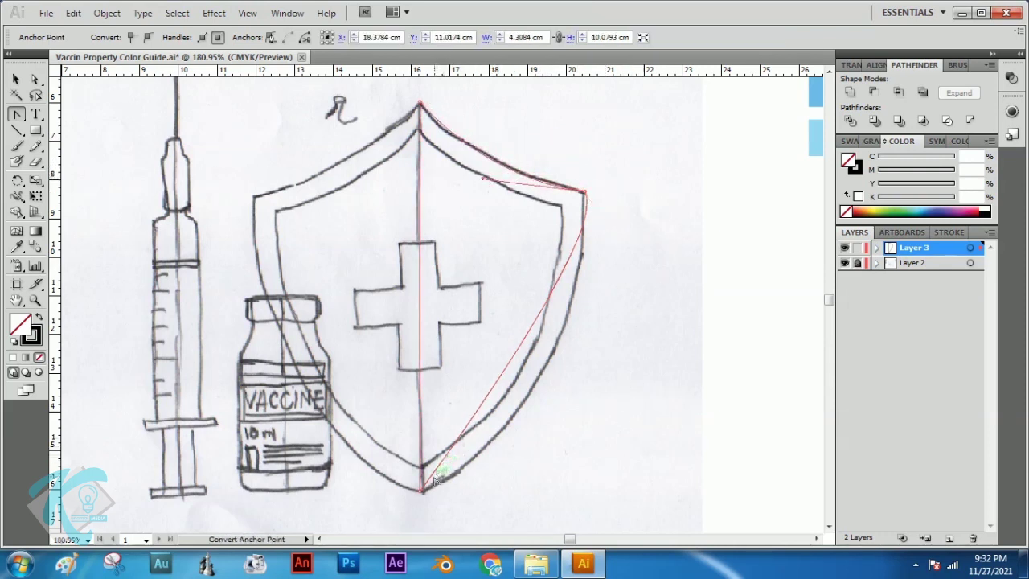
drag(418, 492, 372, 459)
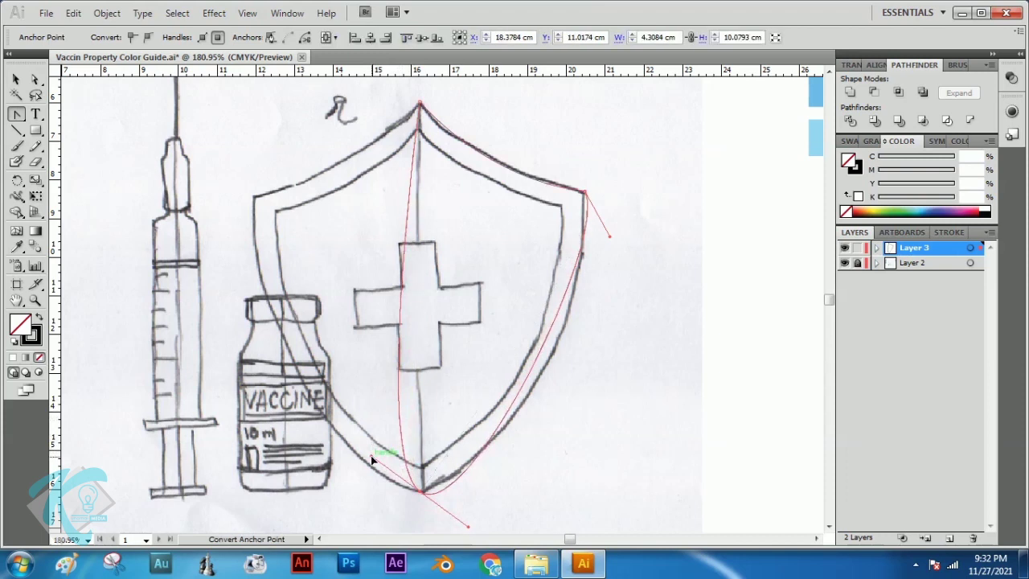
drag(468, 527, 551, 450)
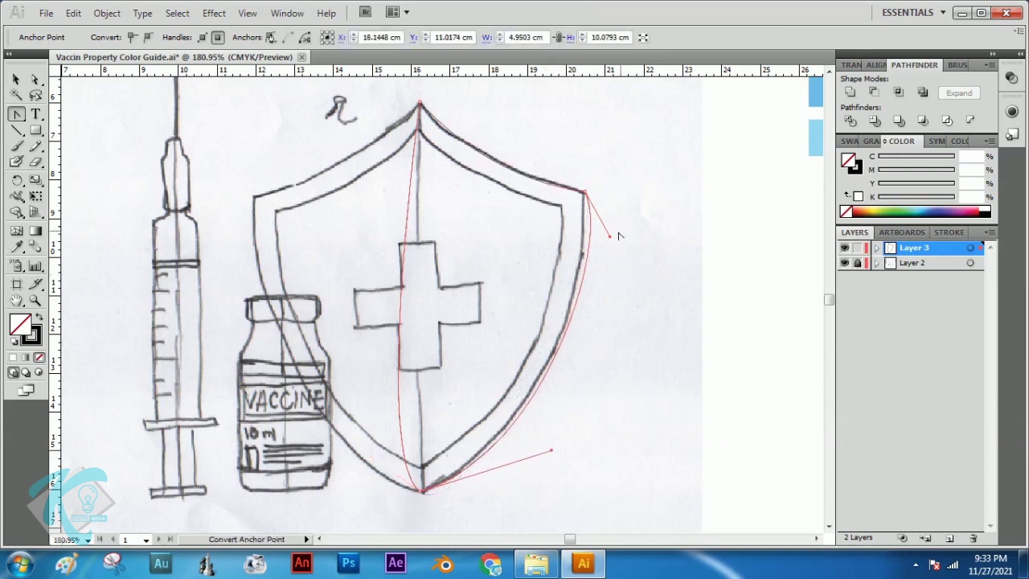
drag(609, 236, 600, 257)
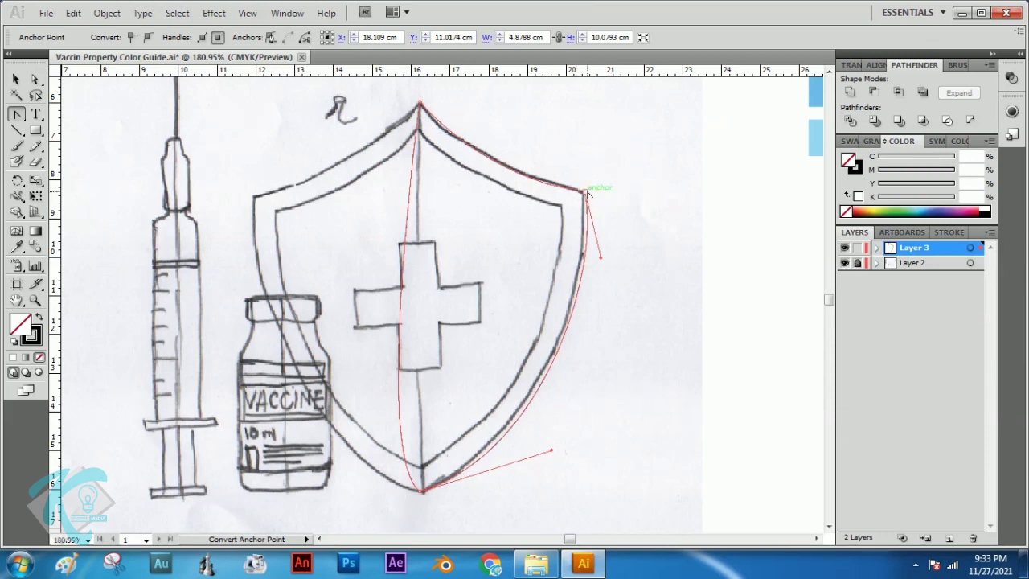
- Retract the bottom anchor's left handle into its anchor to straighten the shield's vertical centre line, then deselect the path
click(34, 80)
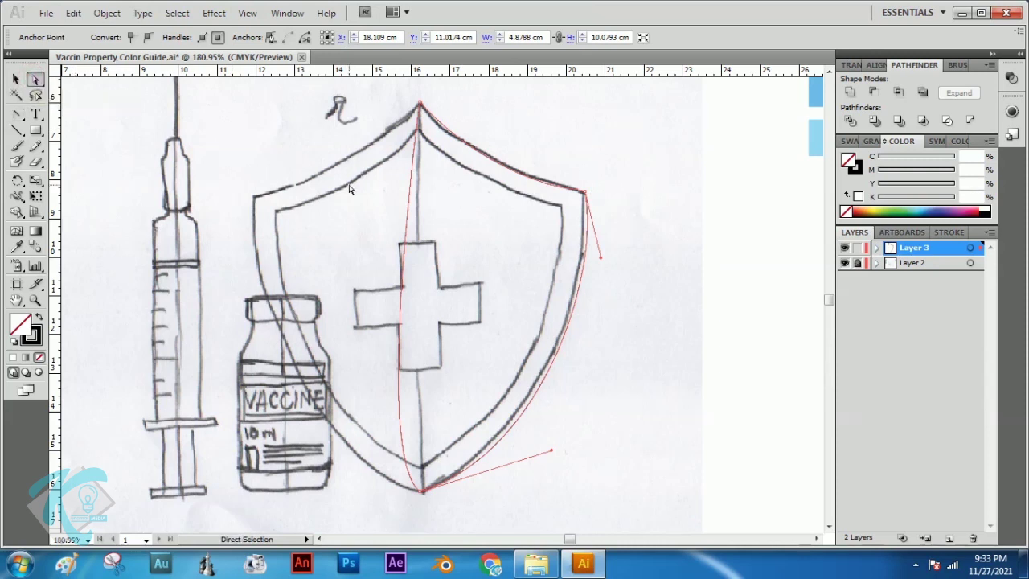
click(422, 490)
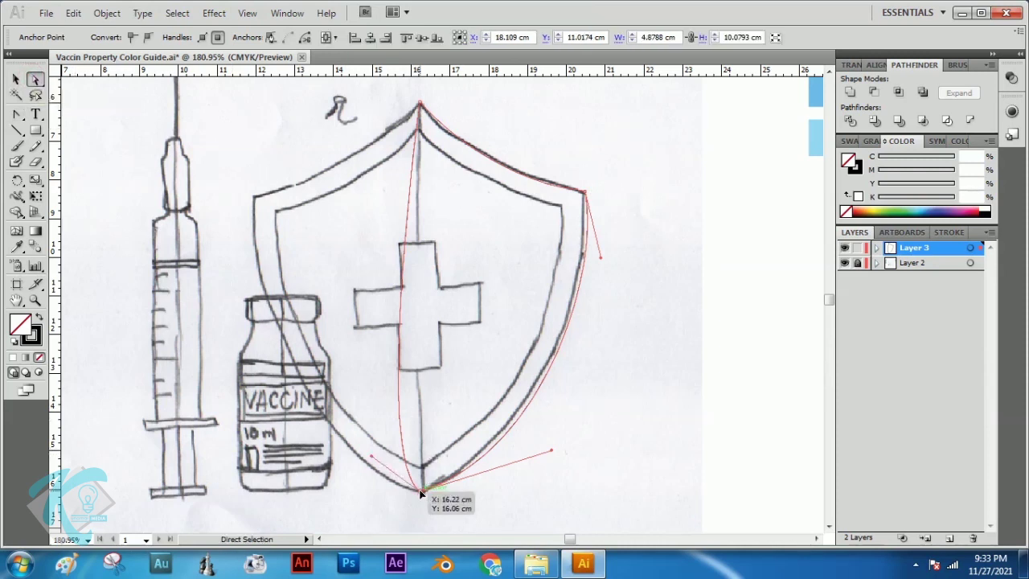
drag(372, 462, 421, 490)
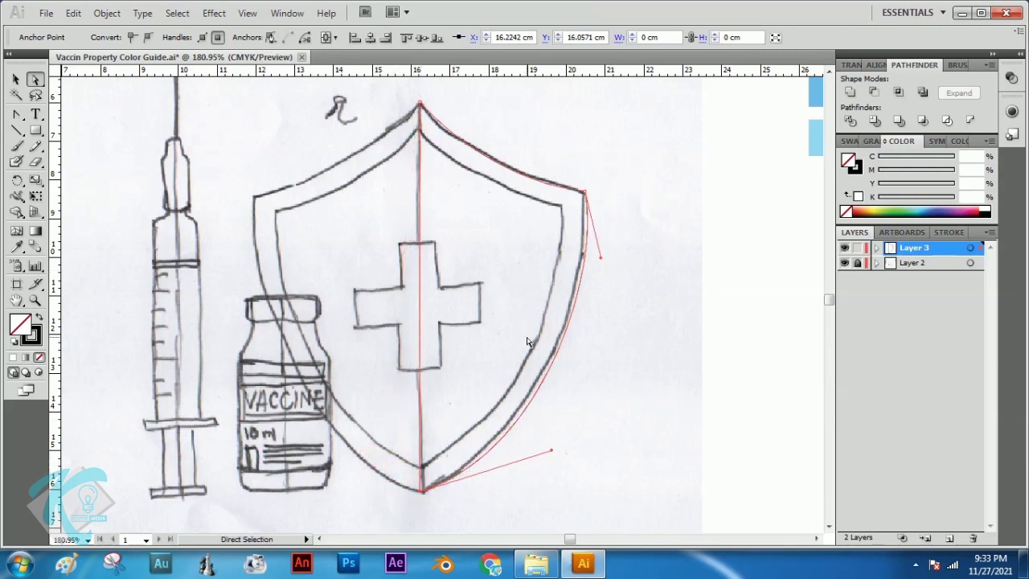
click(18, 80)
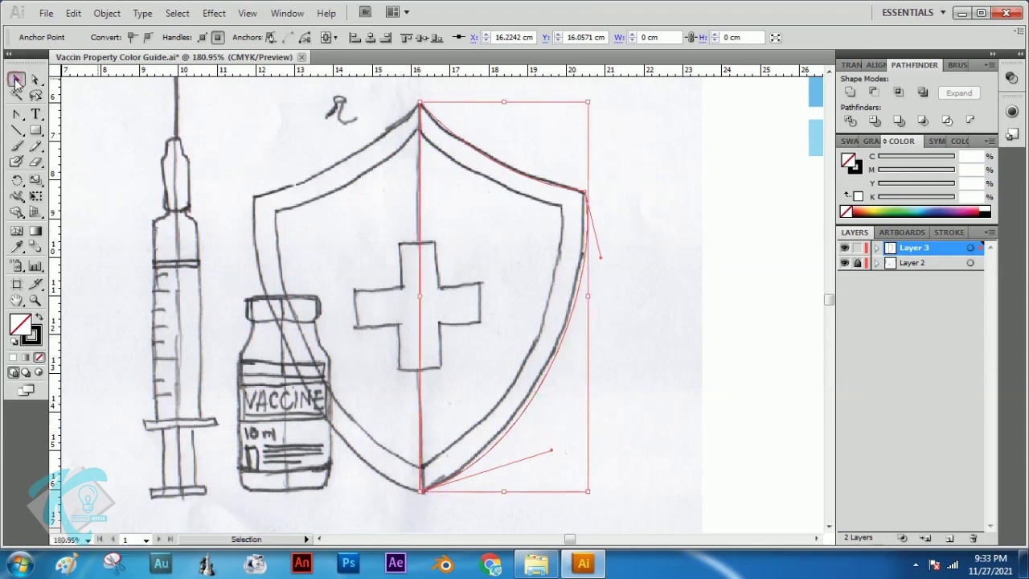
click(733, 224)
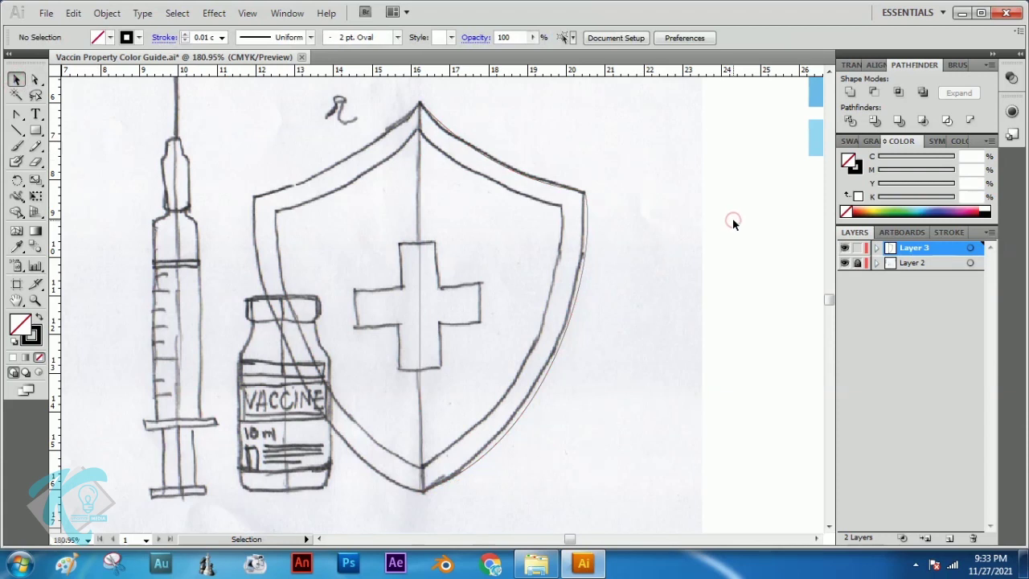
- Refine the lower-right curve of the half-shield path by adjusting the right-corner and bottom anchor handles to the sketch
click(587, 224)
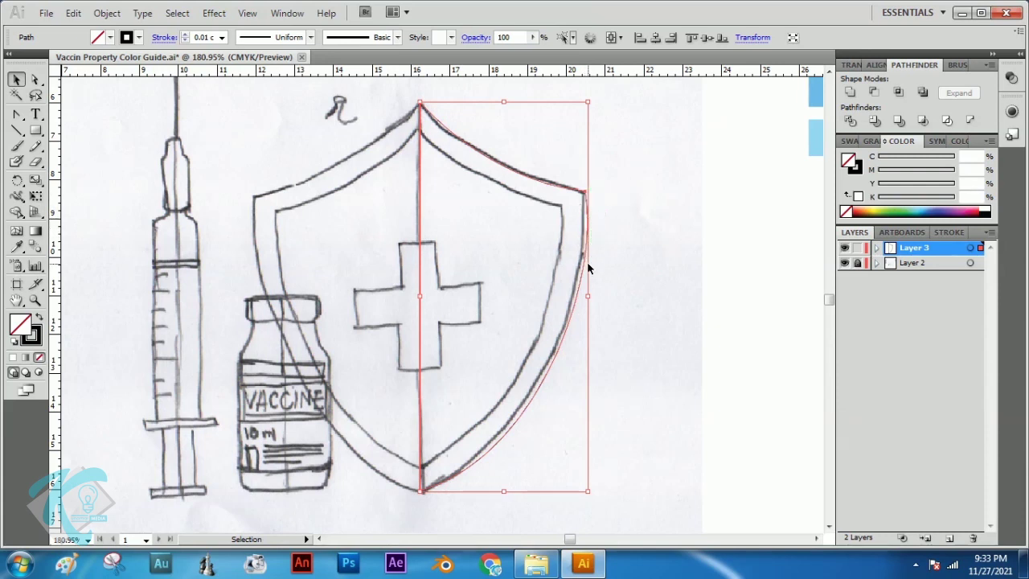
click(35, 80)
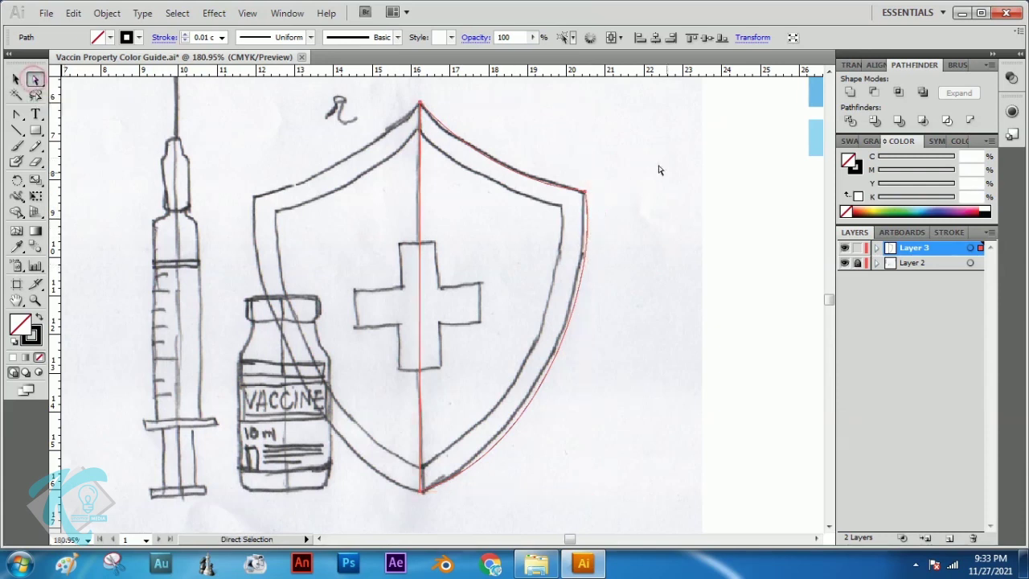
click(683, 224)
click(587, 249)
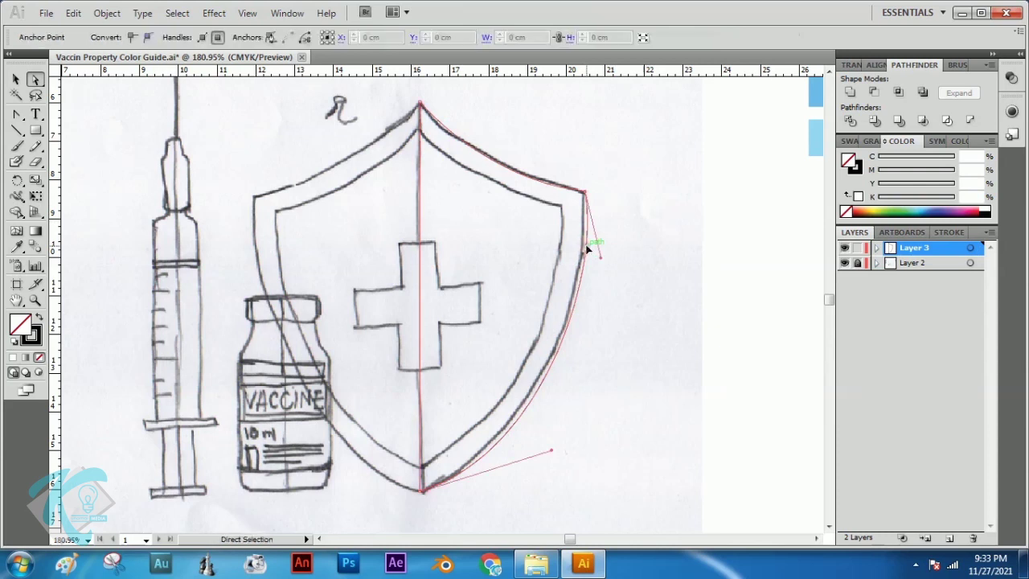
click(585, 191)
drag(601, 259, 590, 313)
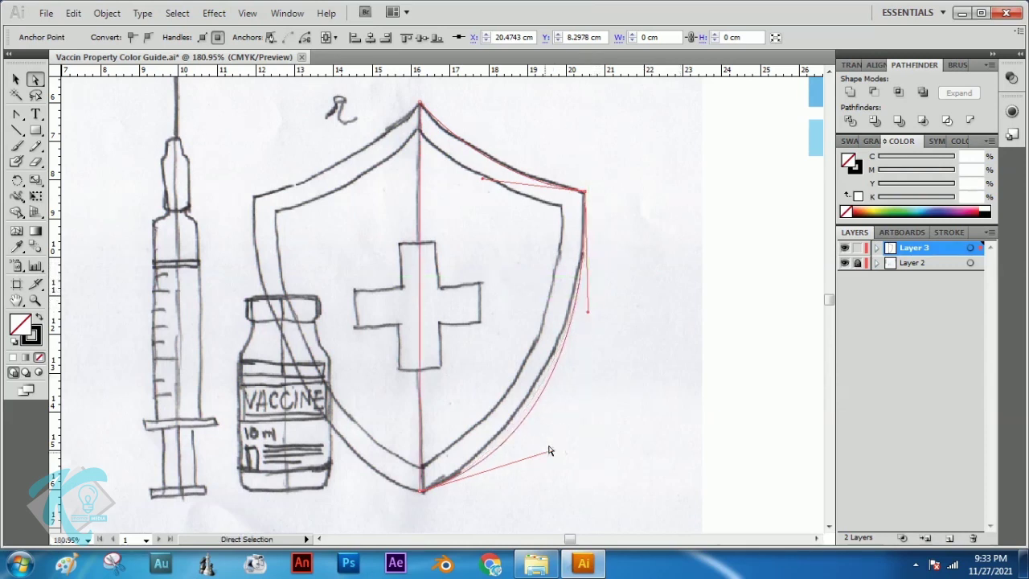
drag(552, 455, 541, 455)
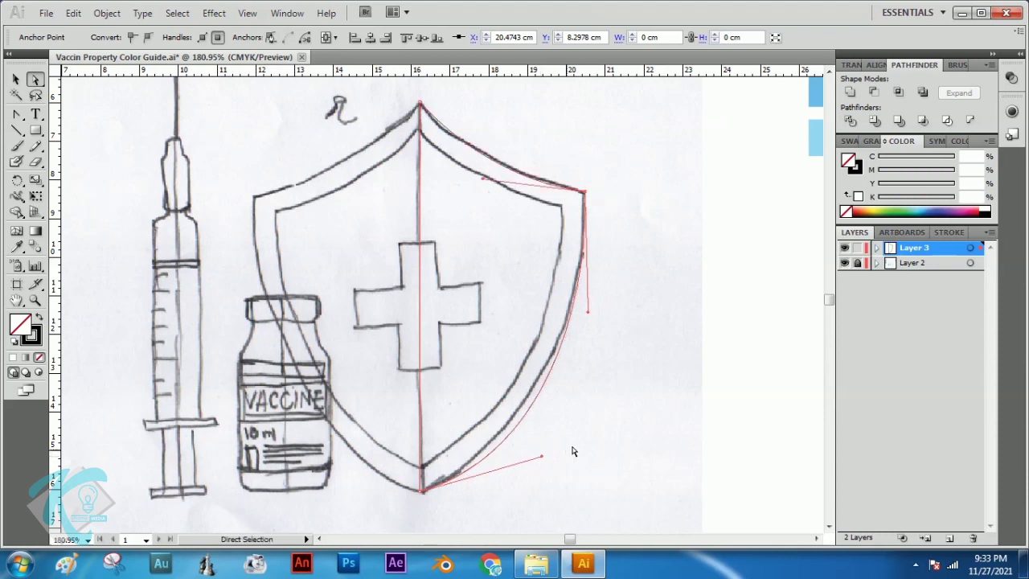
click(15, 79)
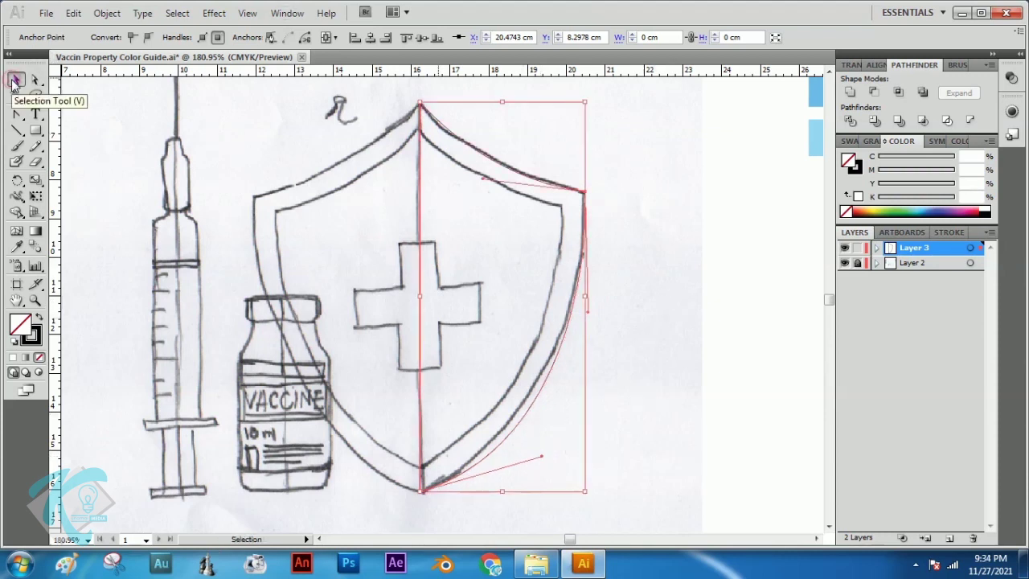
- Copy the half-shield path and paste the duplicate in place over the original
click(680, 192)
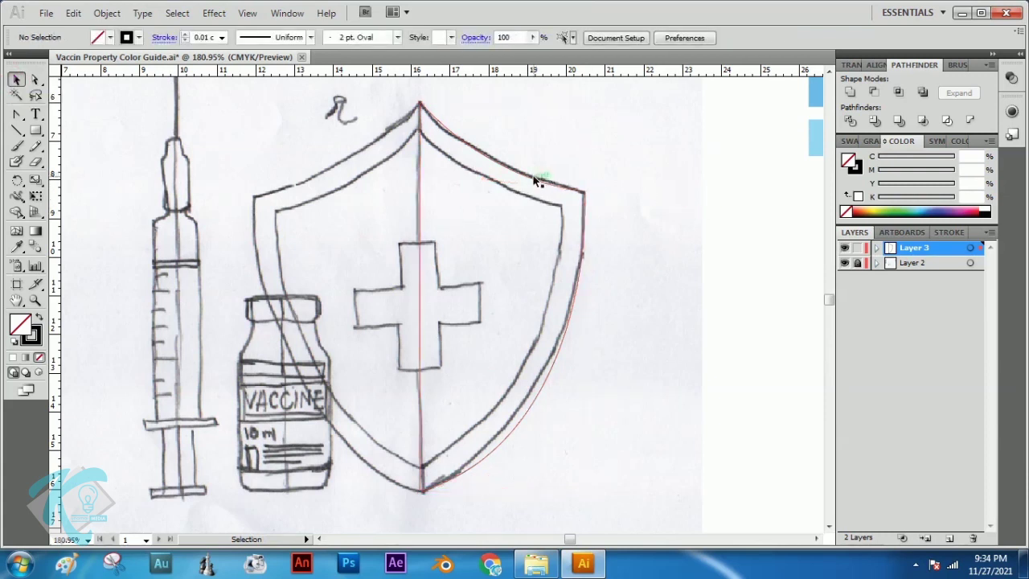
click(548, 375)
click(547, 374)
click(73, 12)
click(95, 87)
click(73, 13)
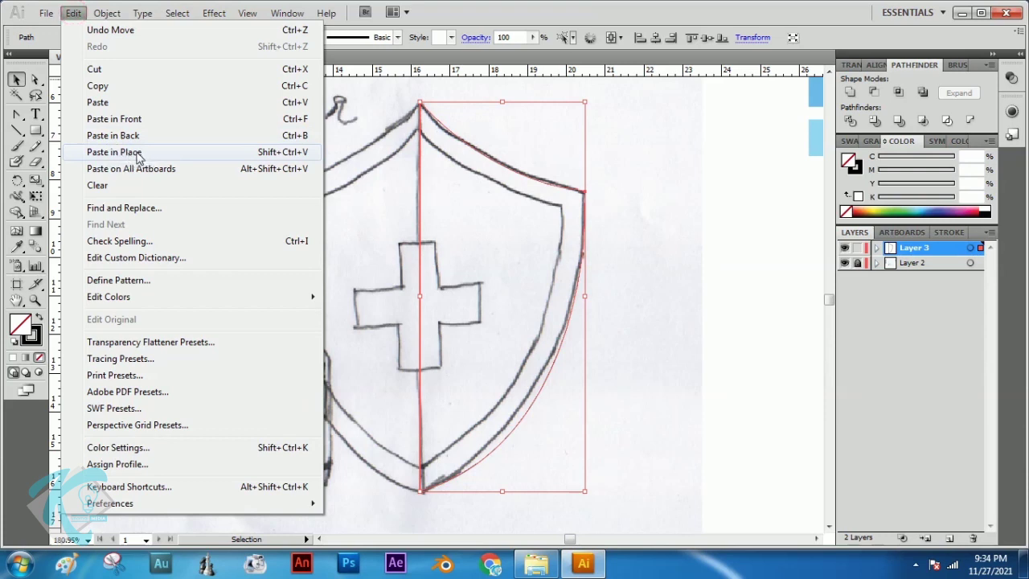
click(136, 153)
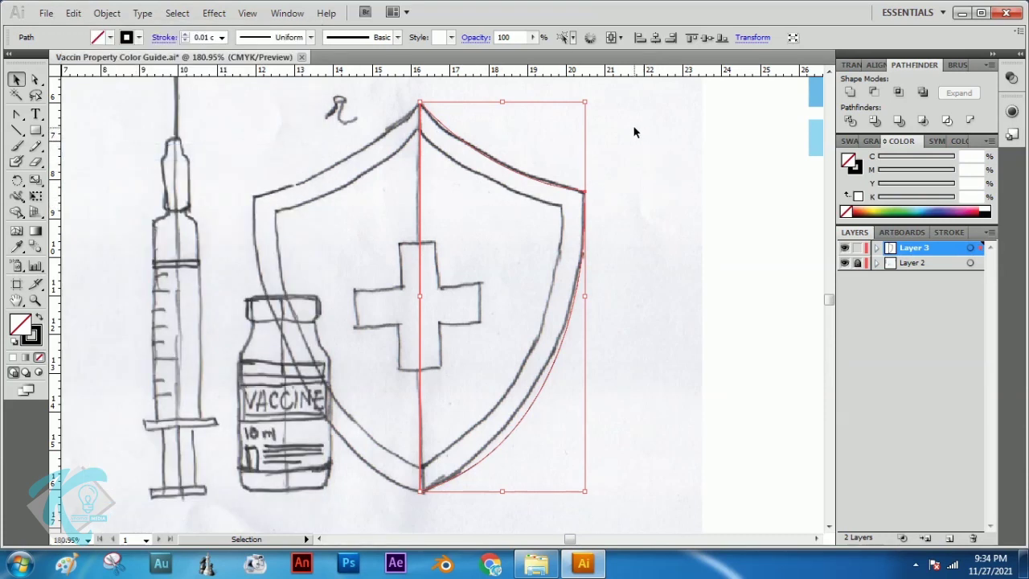
- Scale the pasted half-shield down to fit the sketch's inner outline, keeping its straight edge on the centre line, and deselect it
drag(584, 102, 578, 127)
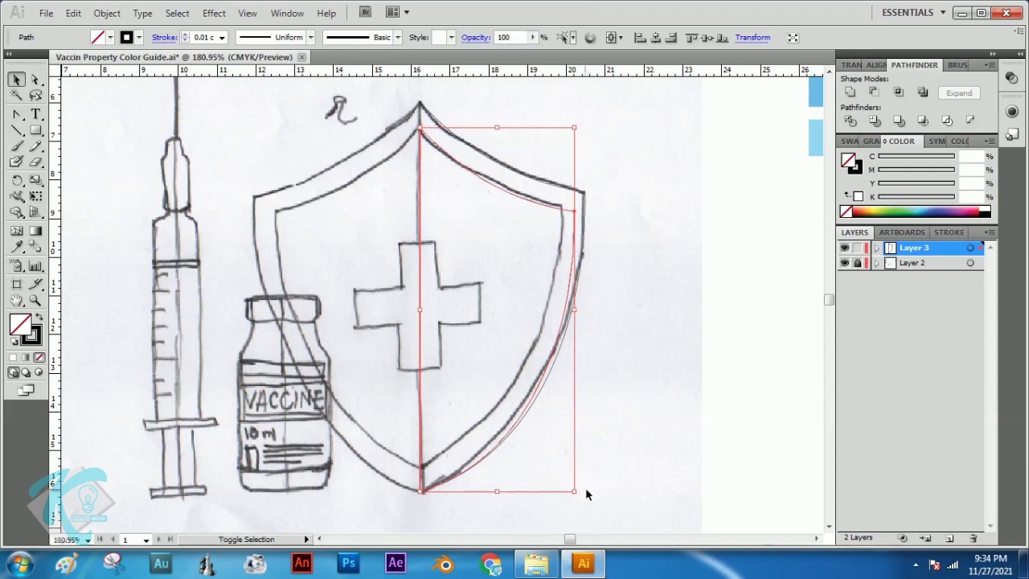
drag(574, 490, 563, 487)
click(690, 341)
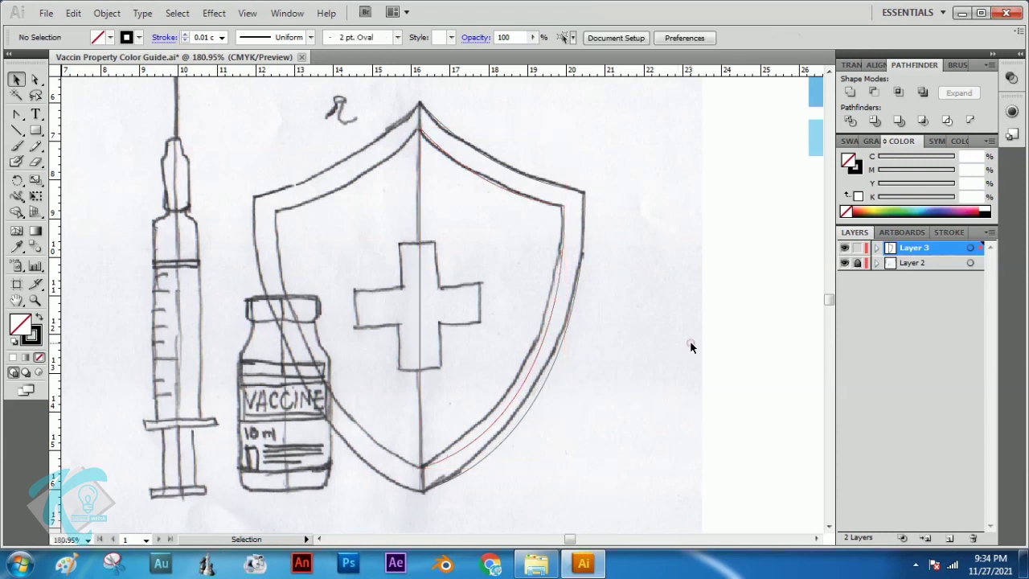
- Group the outer and inner right half-shield paths and create a reflected copy of the group across the vertical axis
click(843, 265)
drag(647, 258, 532, 167)
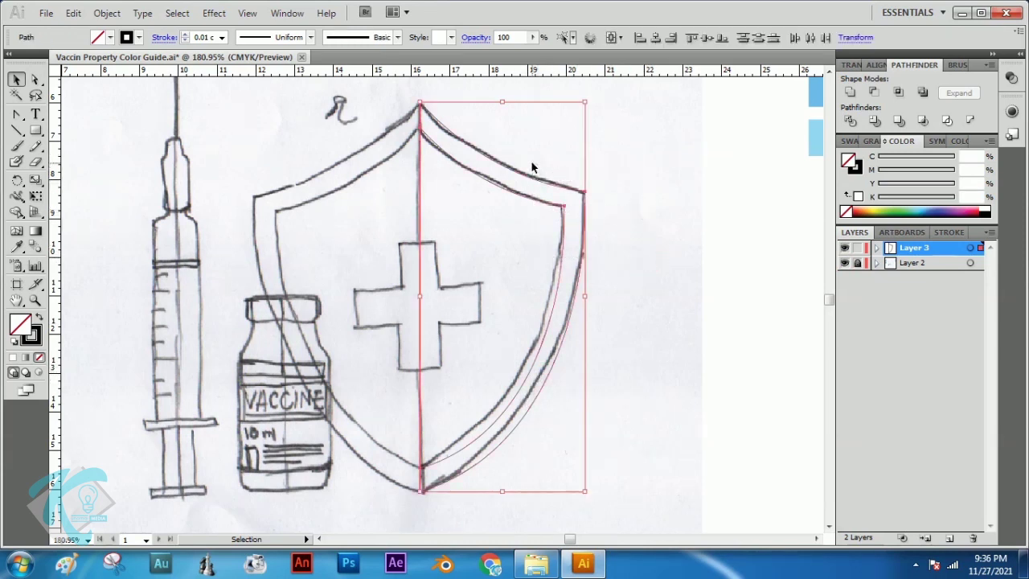
click(107, 13)
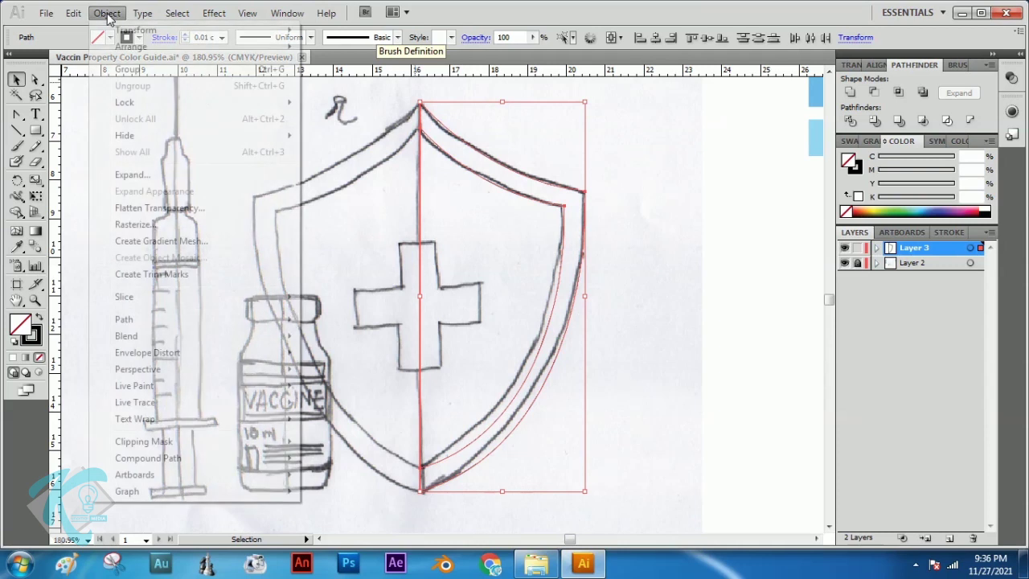
click(128, 69)
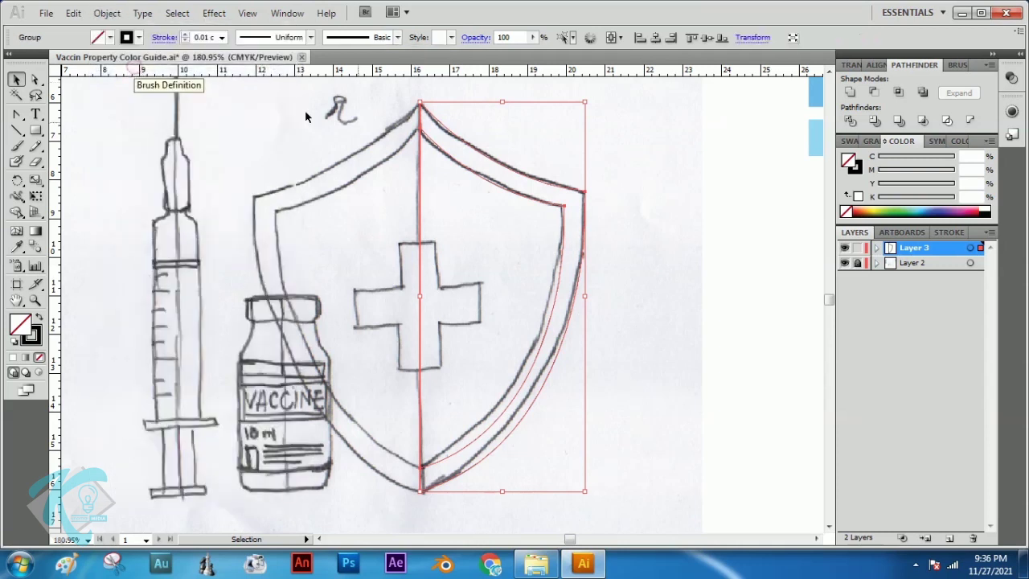
right_click(497, 190)
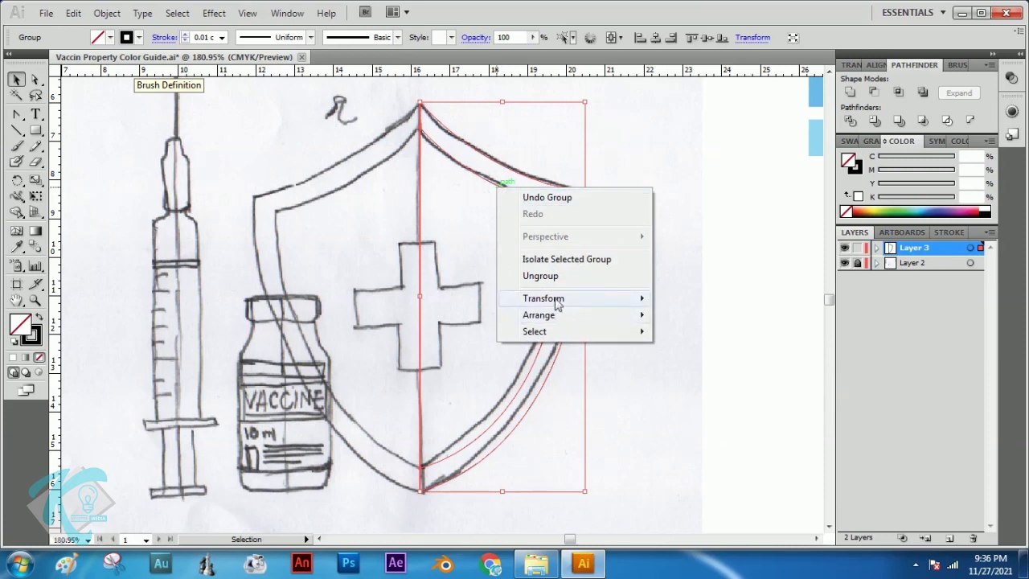
mouse_move(559, 302)
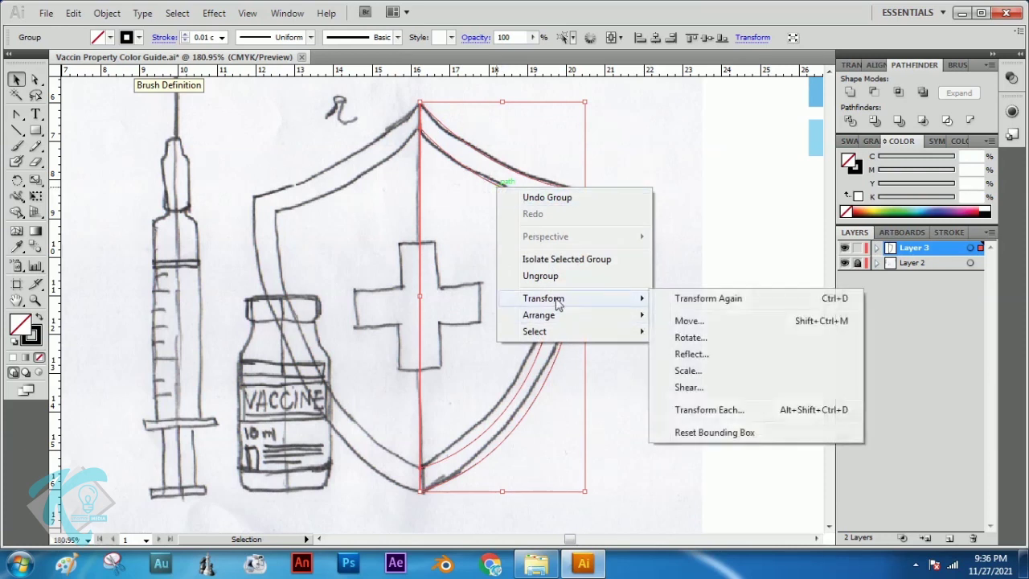
click(690, 354)
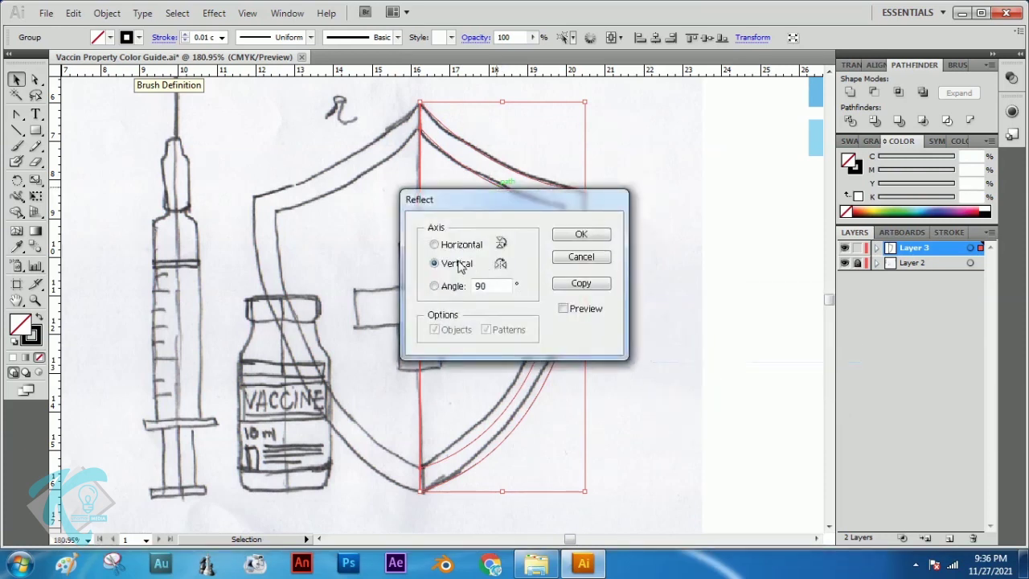
click(579, 284)
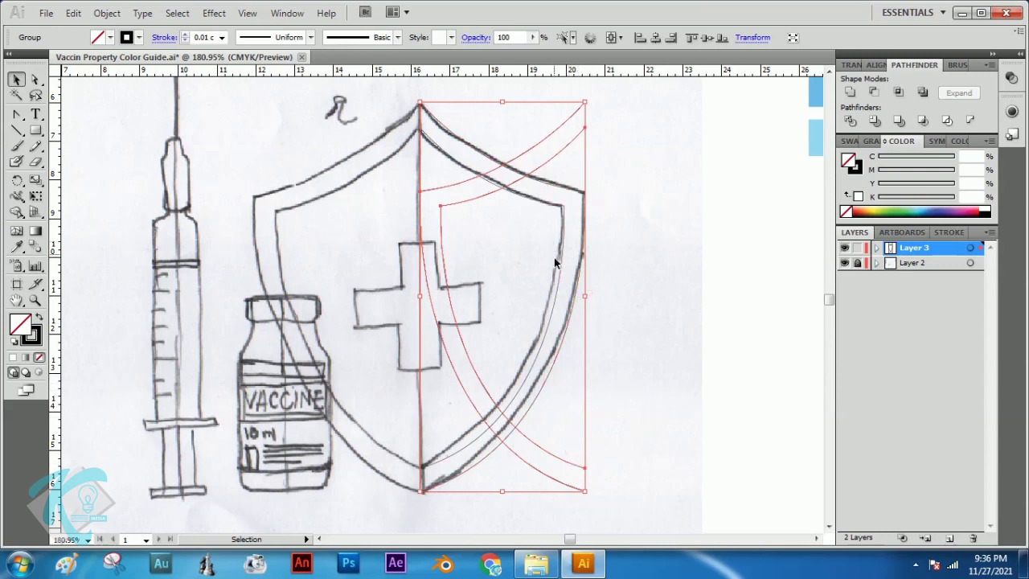
- Move the mirrored group 4.25 cm horizontally to the left so its straight edge meets the shield's centre line, then deselect it
click(701, 326)
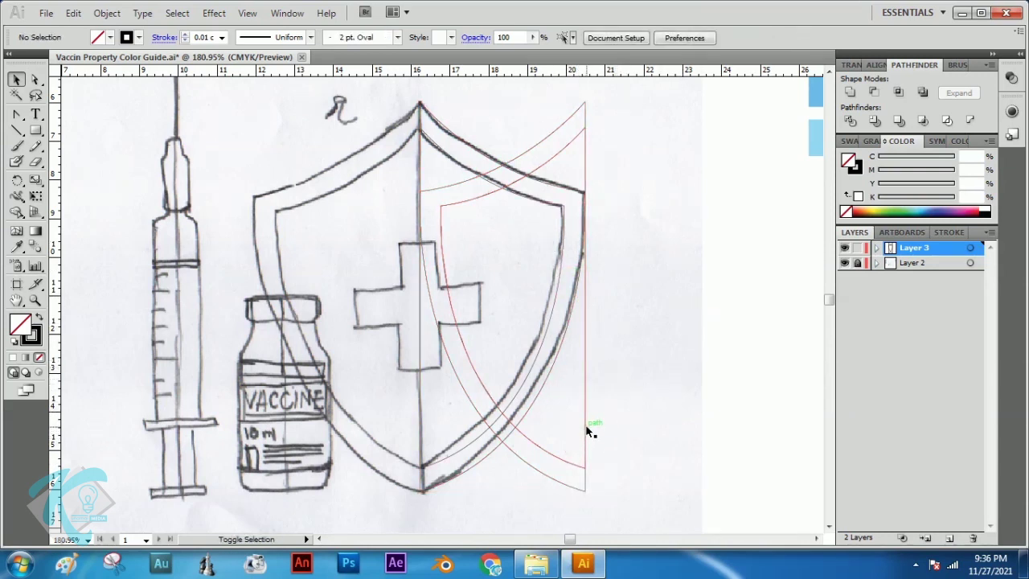
drag(588, 431, 423, 432)
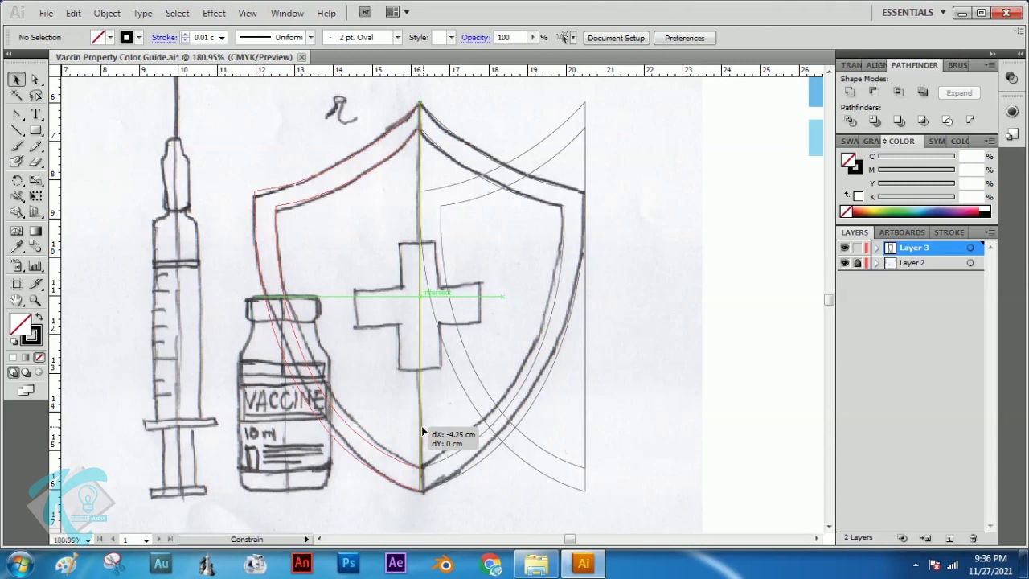
drag(424, 432, 423, 431)
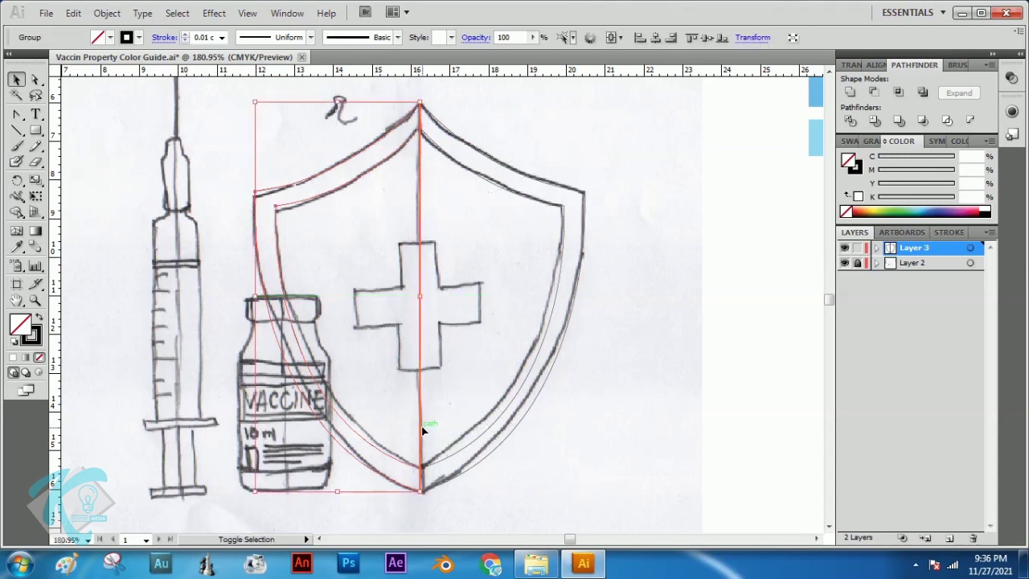
click(727, 309)
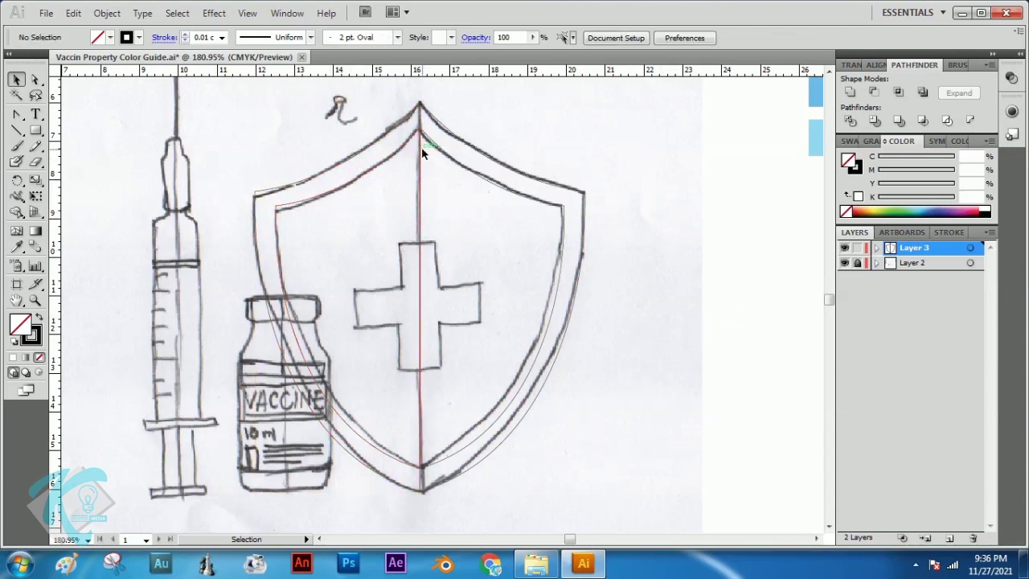
- Ungroup the left and right half-shield groups into separate paths and deselect everything
click(402, 154)
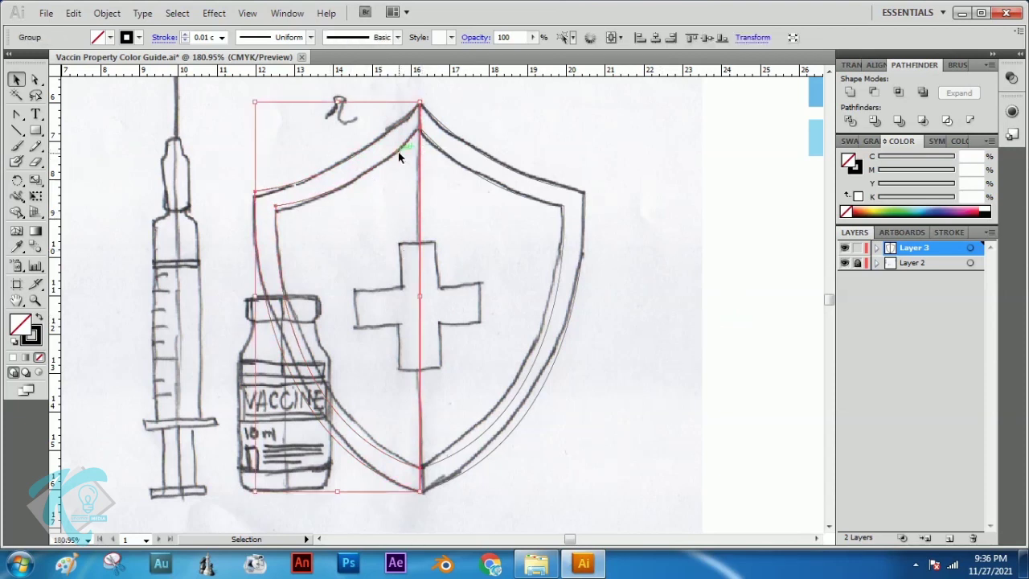
click(108, 14)
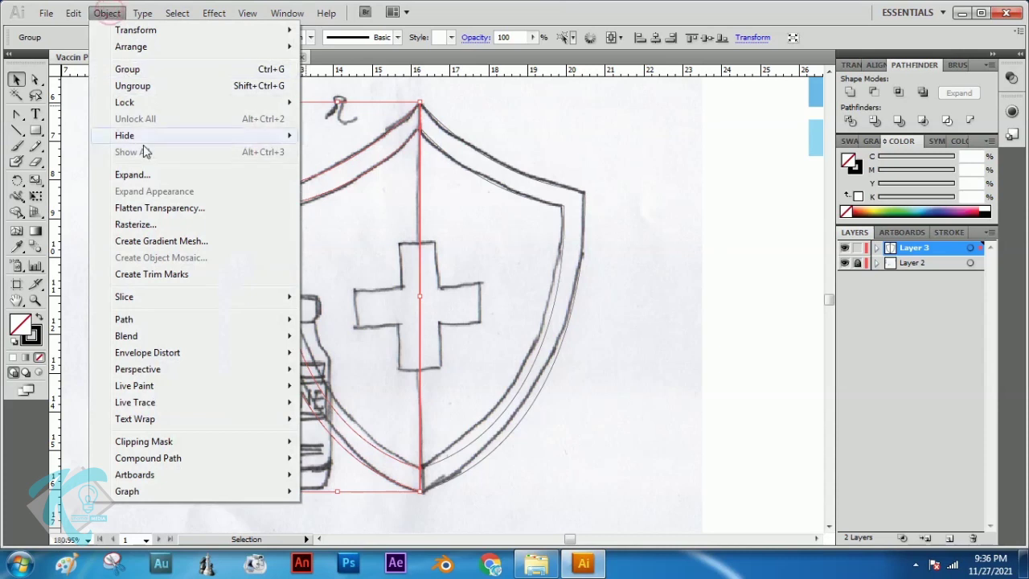
click(112, 86)
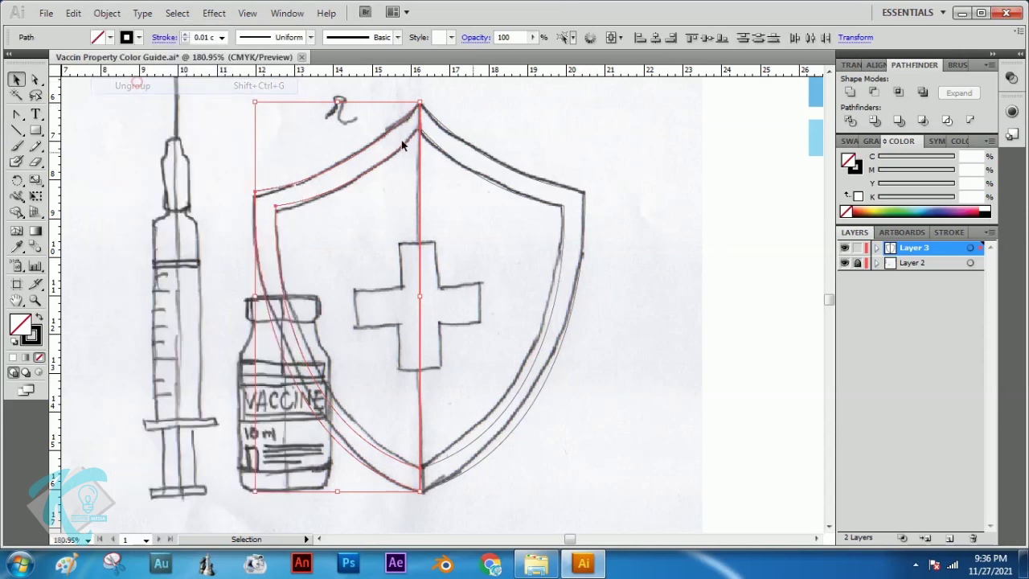
click(451, 131)
click(107, 14)
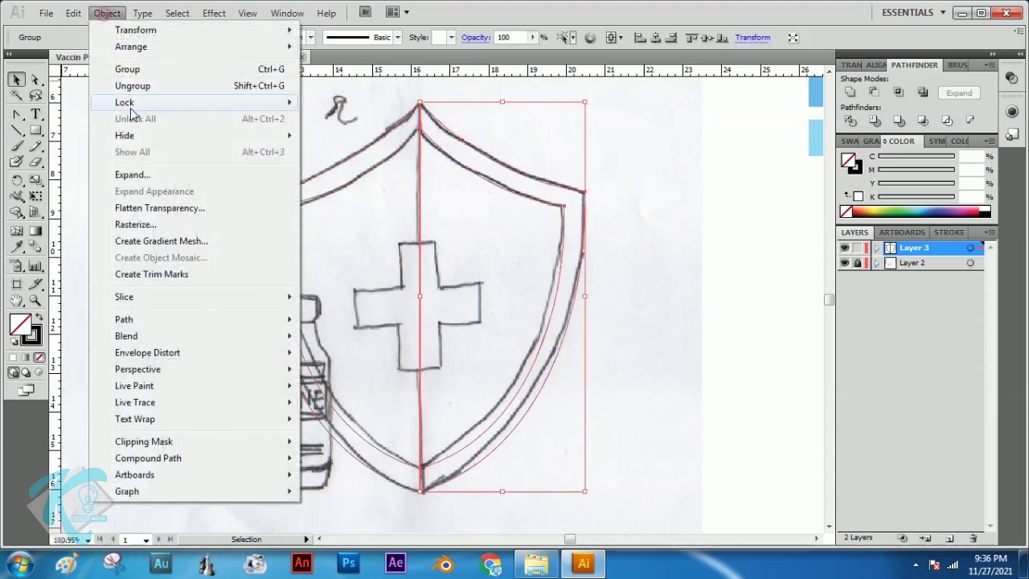
click(133, 86)
click(650, 225)
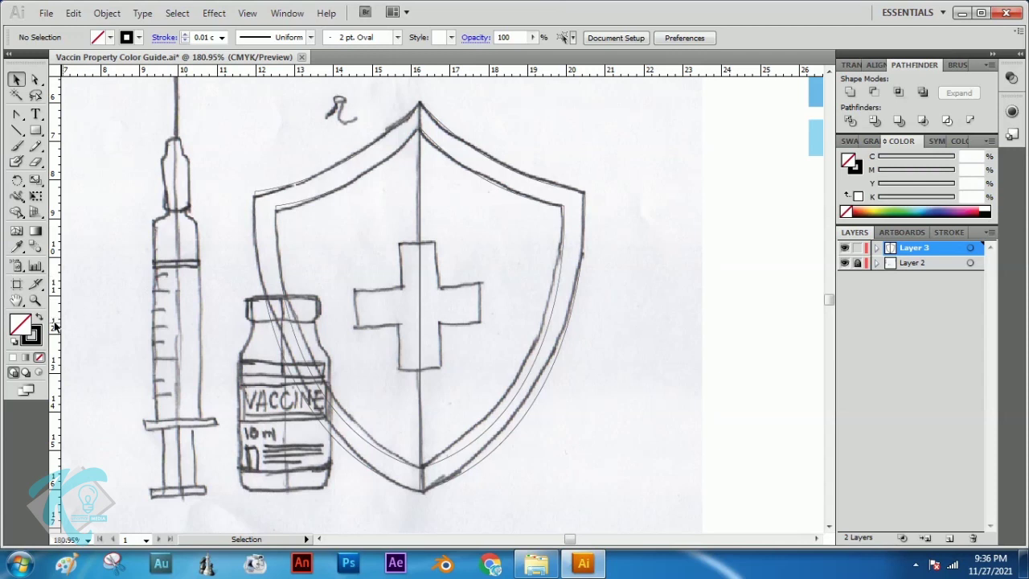
- Fill the right inner half of the shield with the medium blue sampled from the middle Shield swatch
click(35, 301)
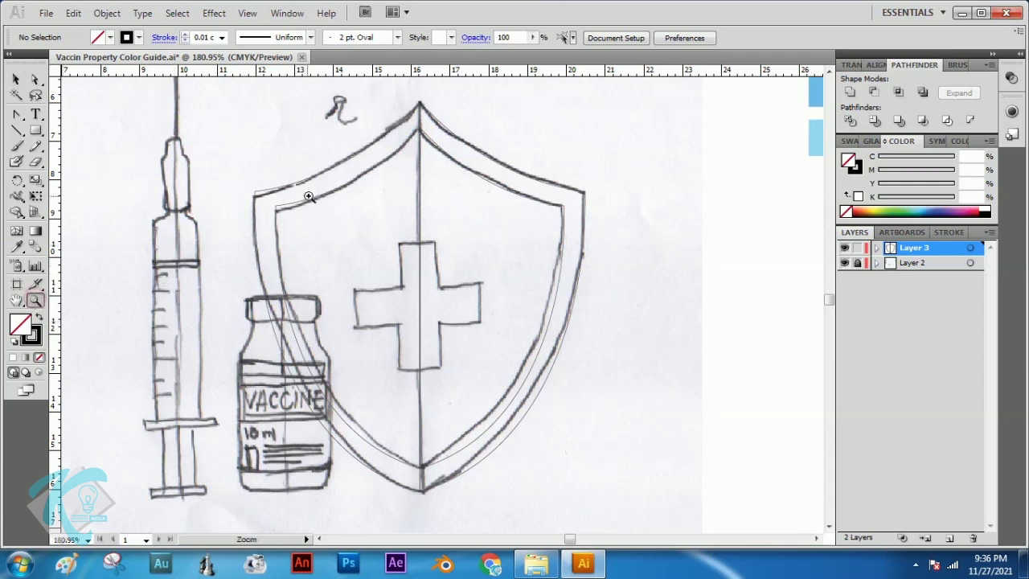
alt+click(435, 261)
alt+click(452, 303)
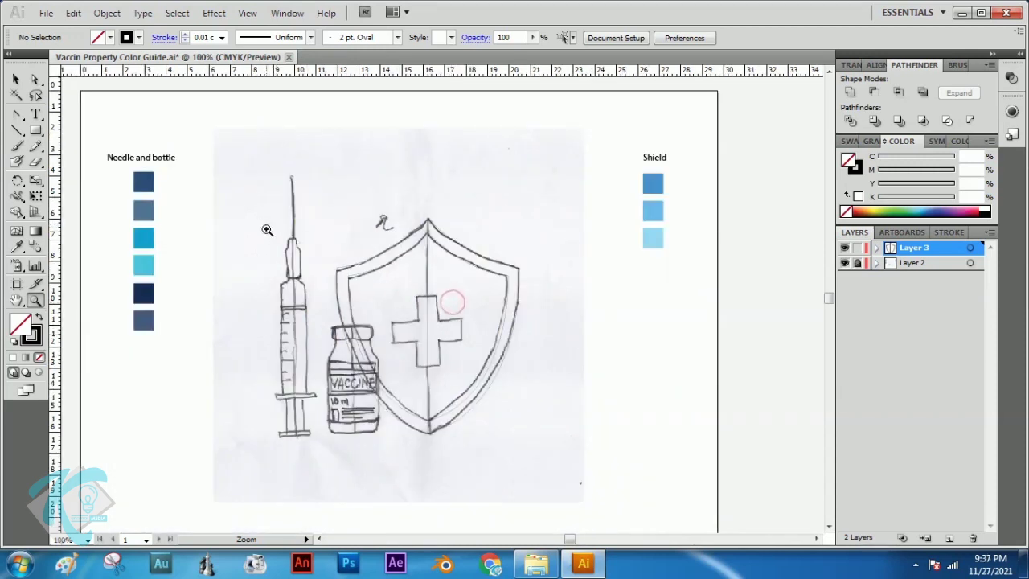
click(16, 80)
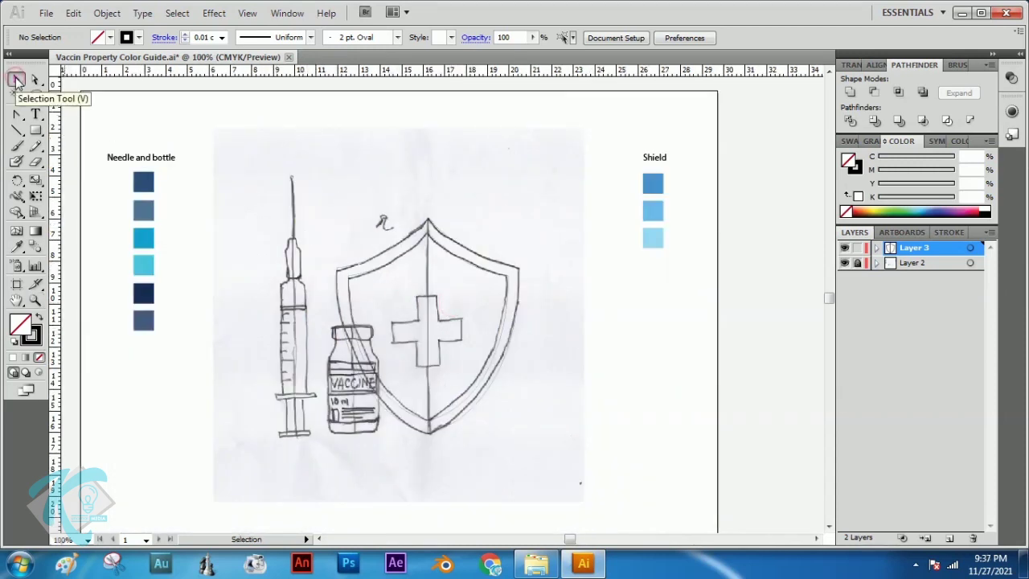
click(494, 277)
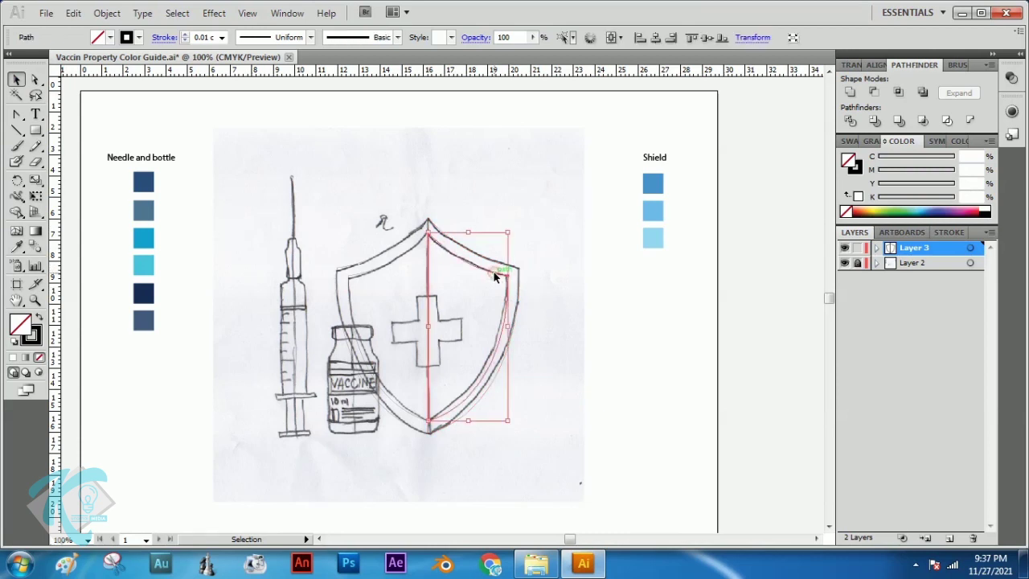
click(16, 245)
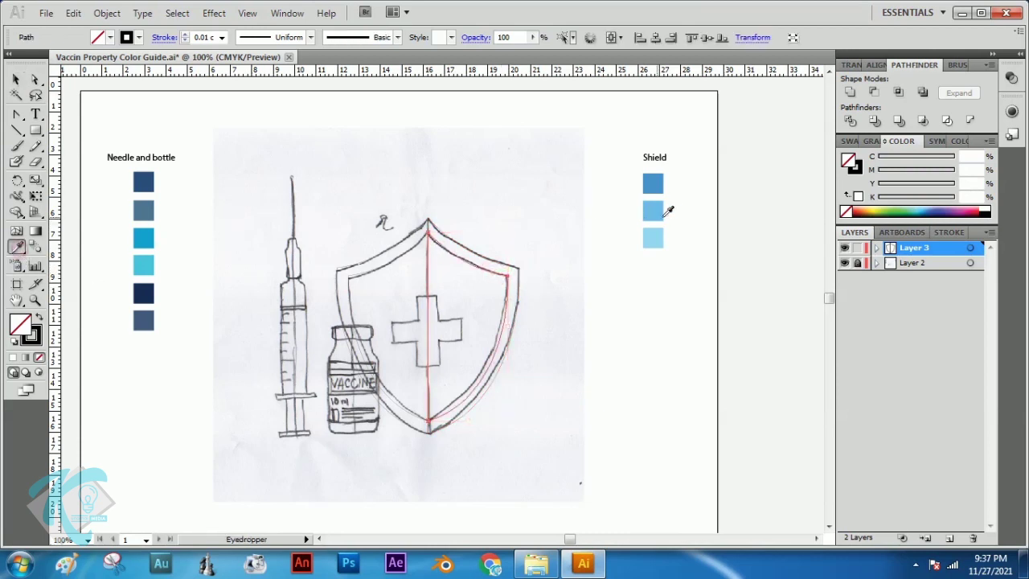
click(661, 203)
click(16, 81)
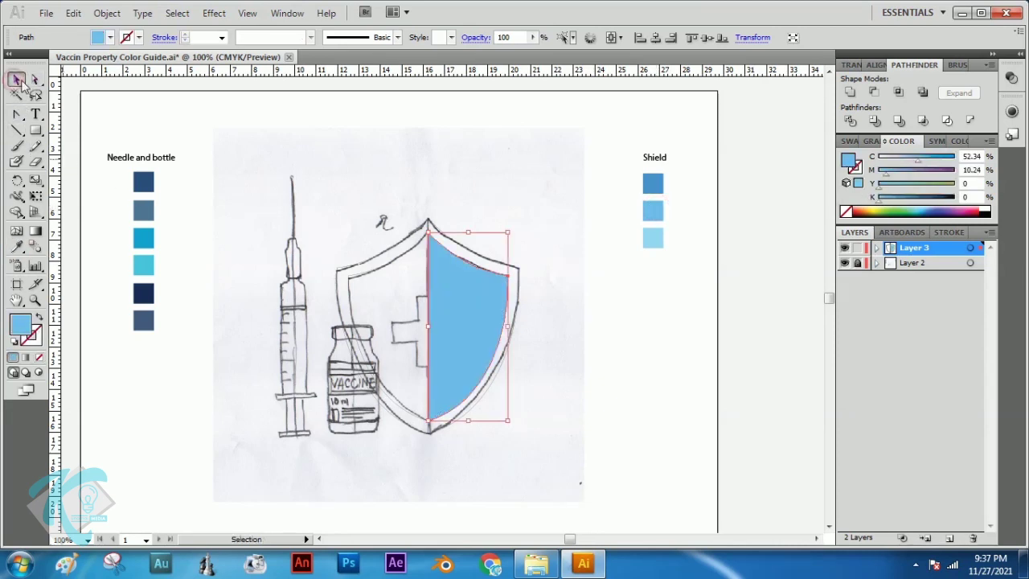
- Fill the right outer half of the shield with the darkest blue sampled from the Shield swatches
click(438, 229)
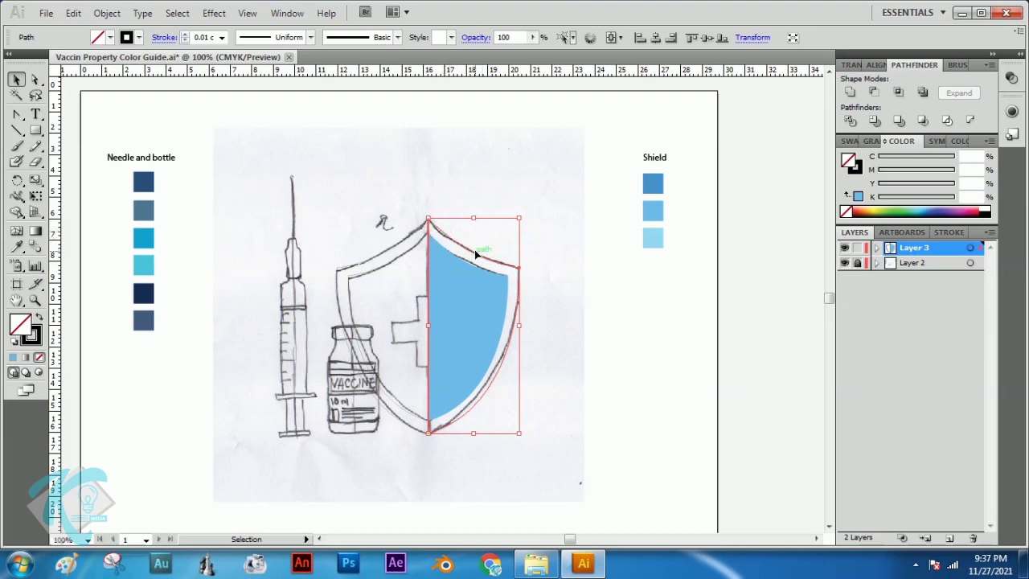
click(16, 246)
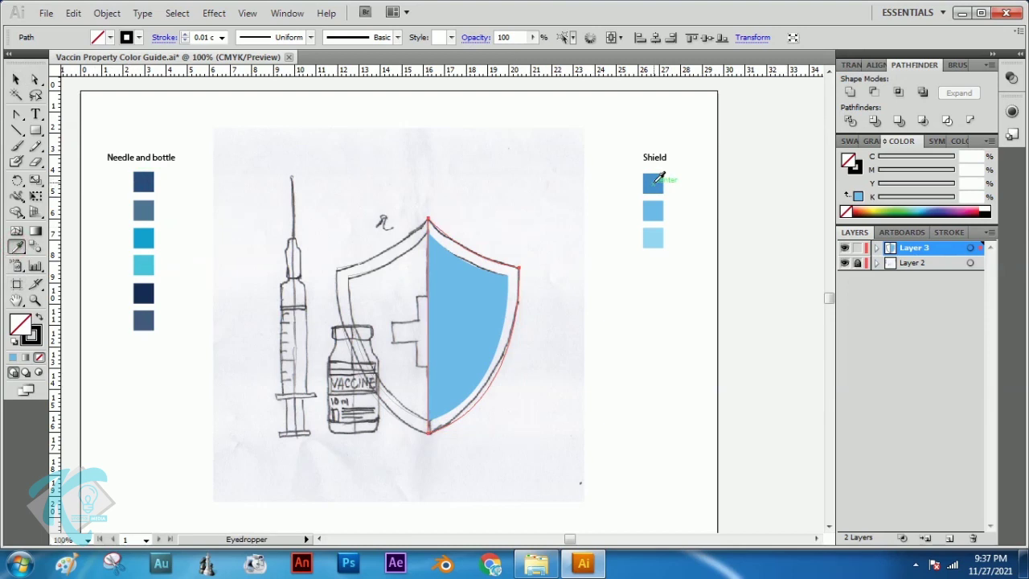
click(656, 180)
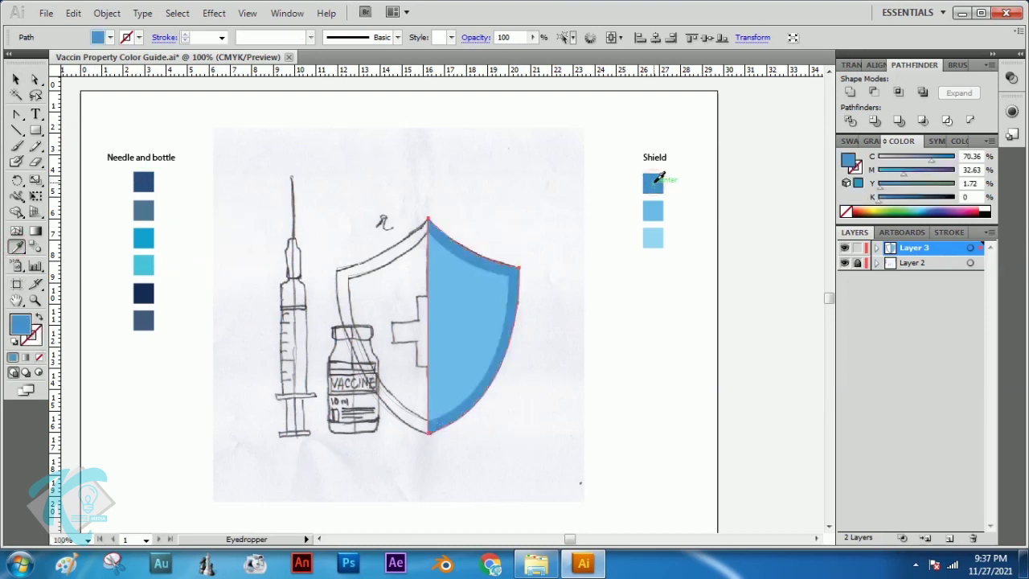
click(16, 78)
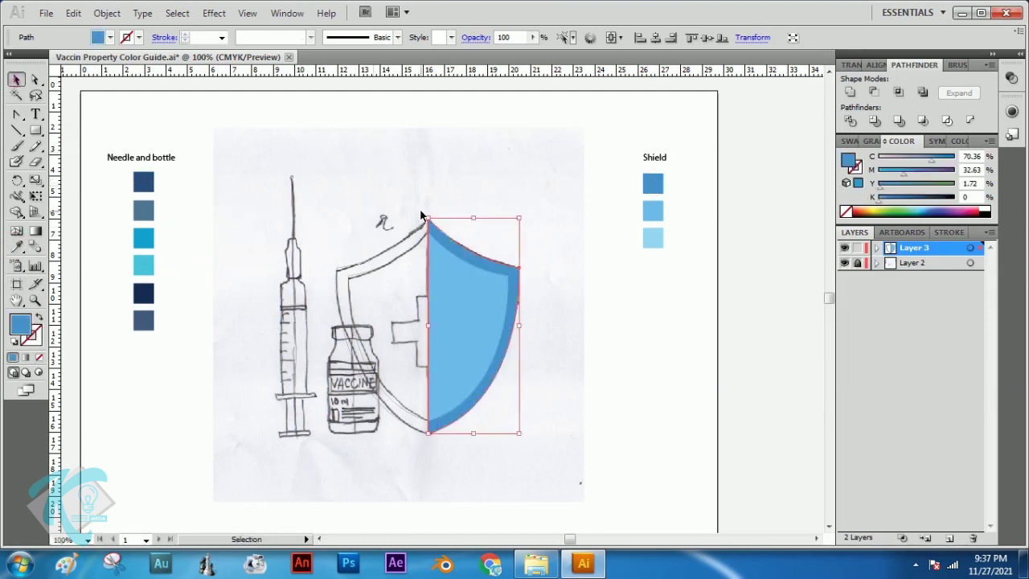
- Fill the left outer half of the shield with the medium blue sampled from the middle Shield swatch
click(412, 233)
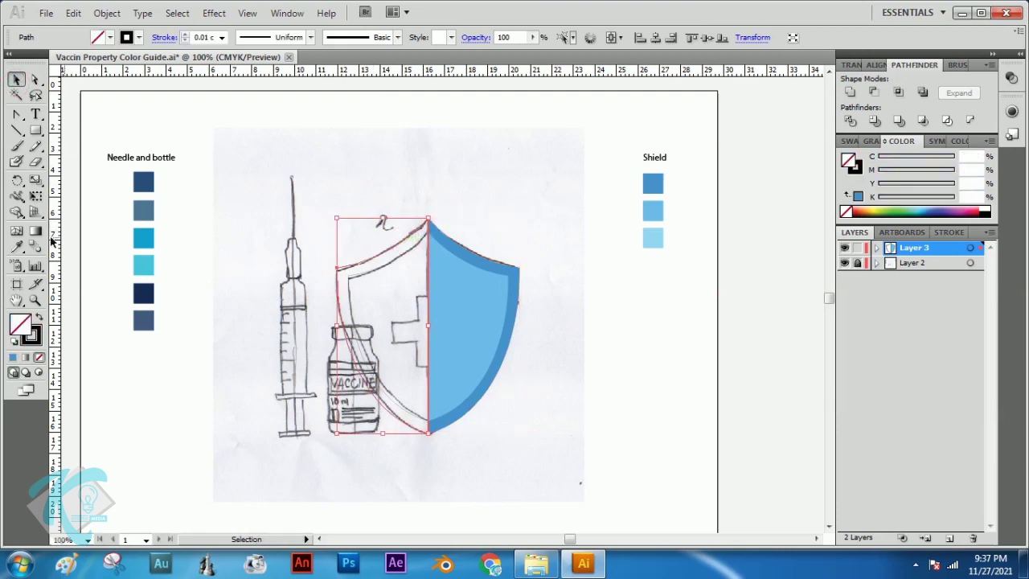
click(16, 247)
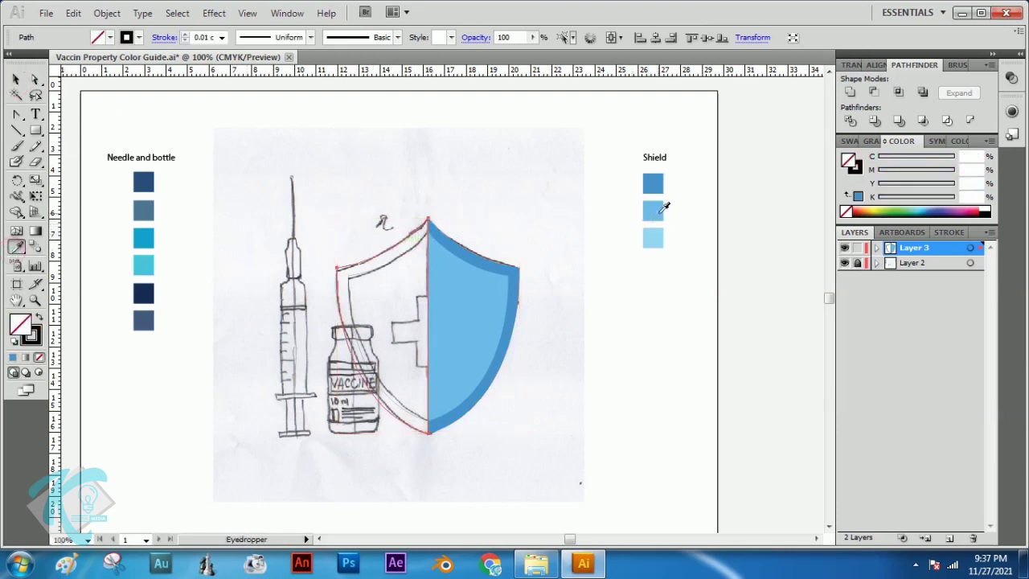
click(663, 208)
click(16, 79)
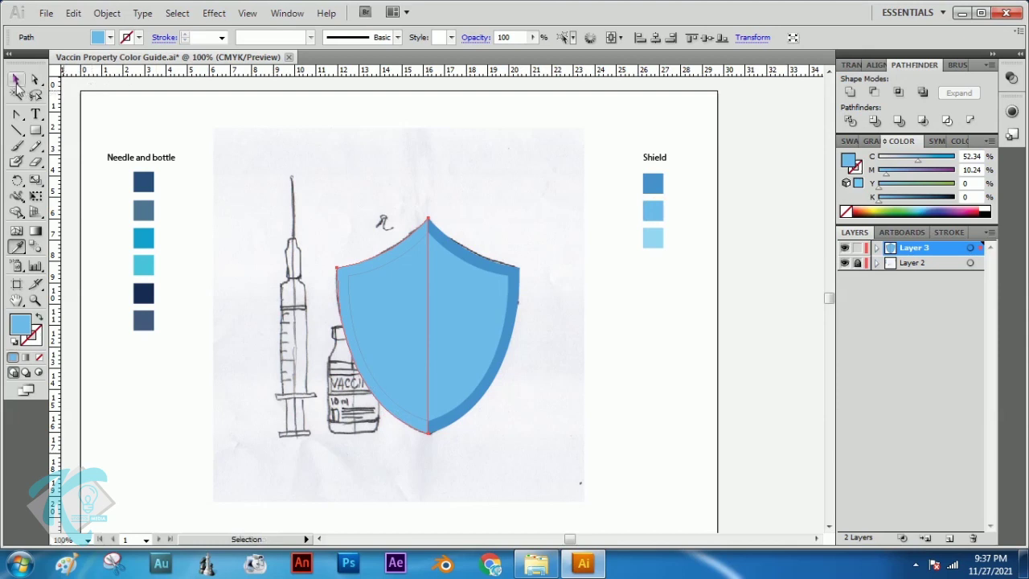
- Fill the left inner half of the shield with the lightest blue sampled from the Shield swatches
click(362, 272)
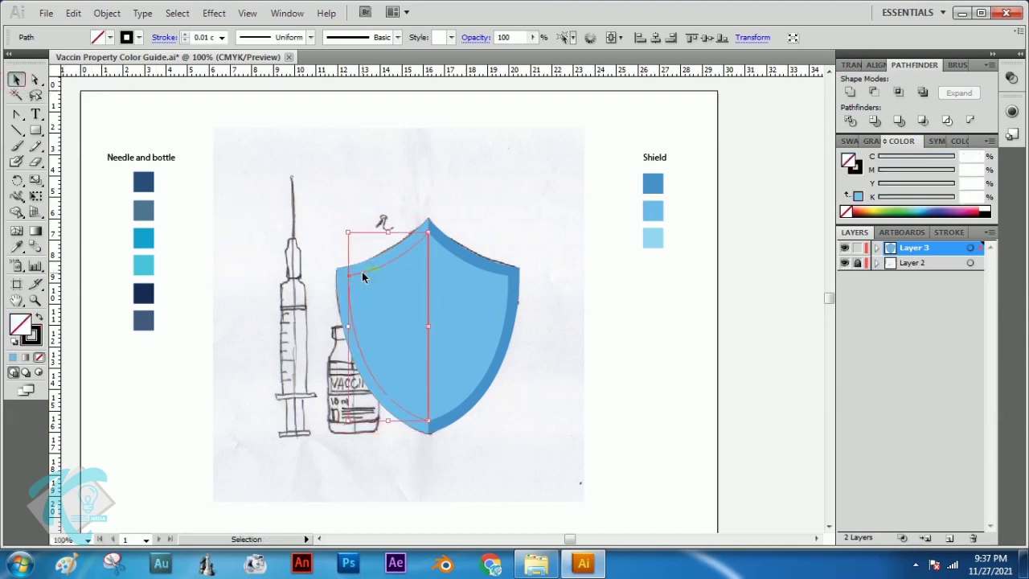
click(16, 247)
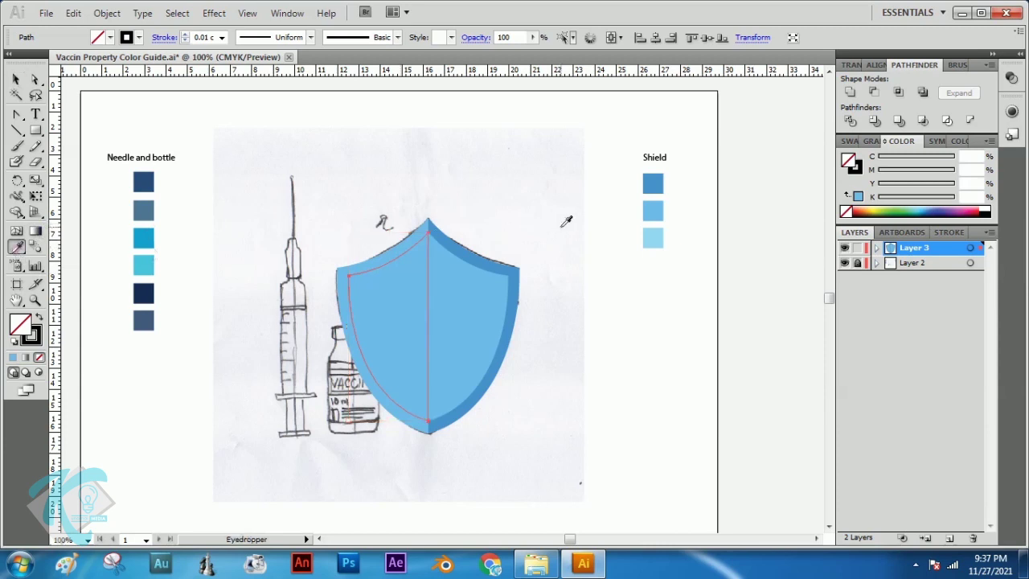
click(658, 238)
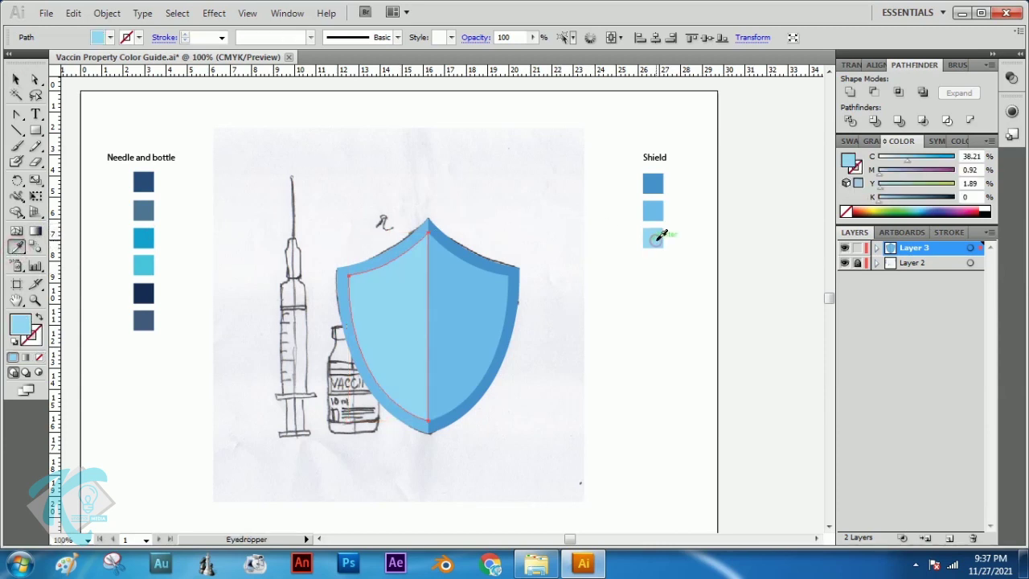
click(16, 79)
click(536, 189)
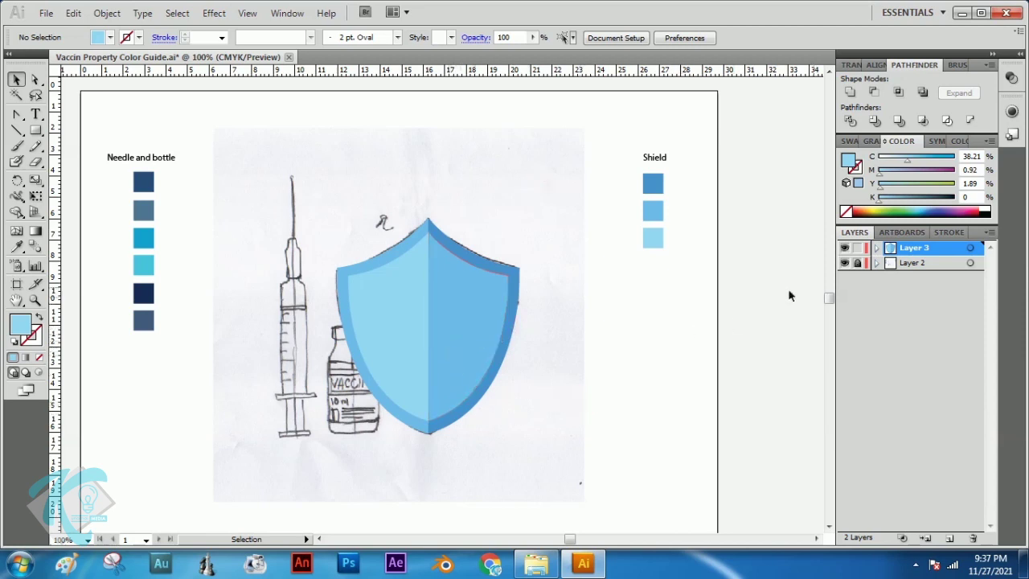
- Hide the shield's Layer 3 and draw a rectangle over the sketched cross's vertical bar on a new layer
click(844, 248)
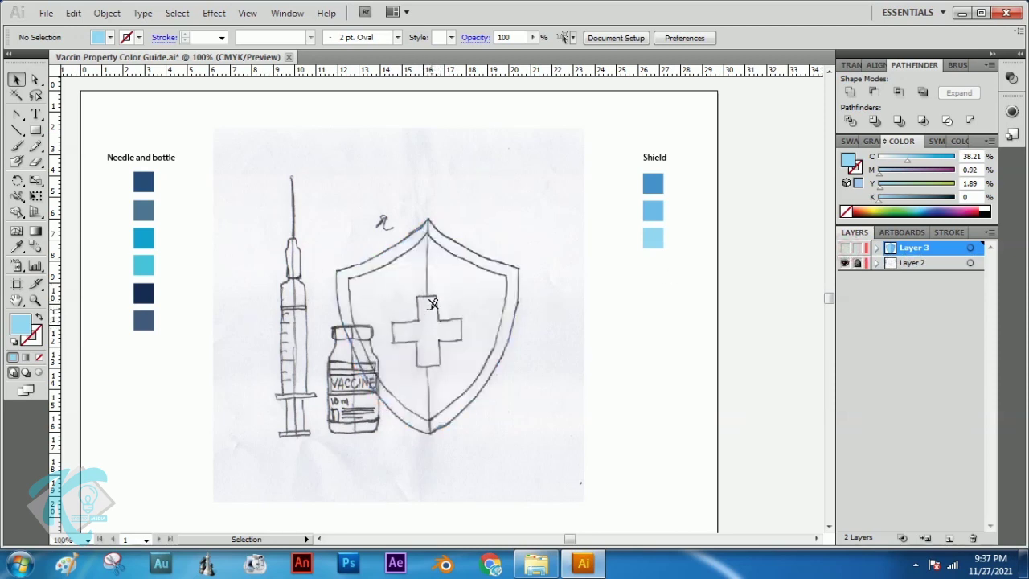
click(949, 536)
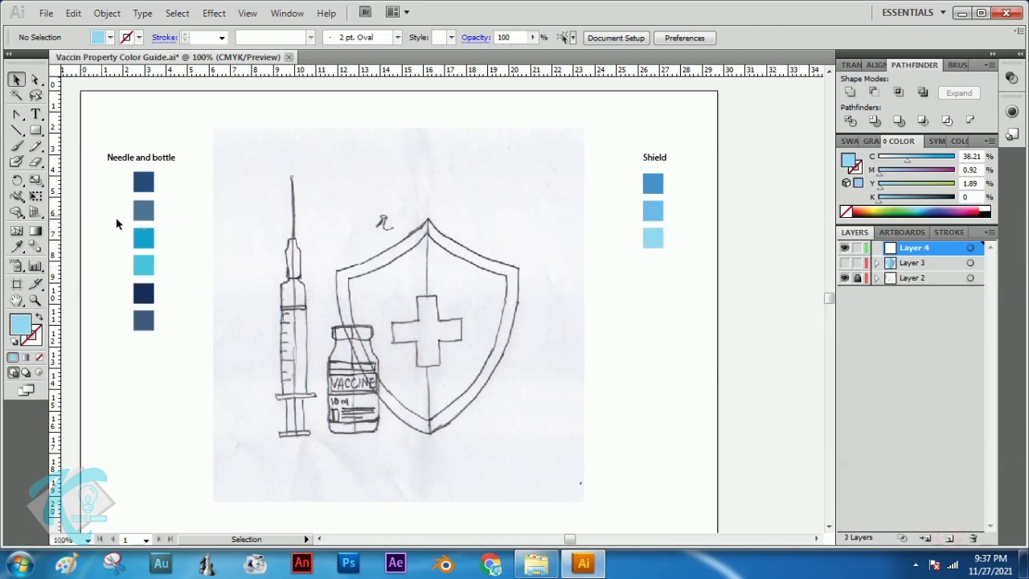
click(36, 130)
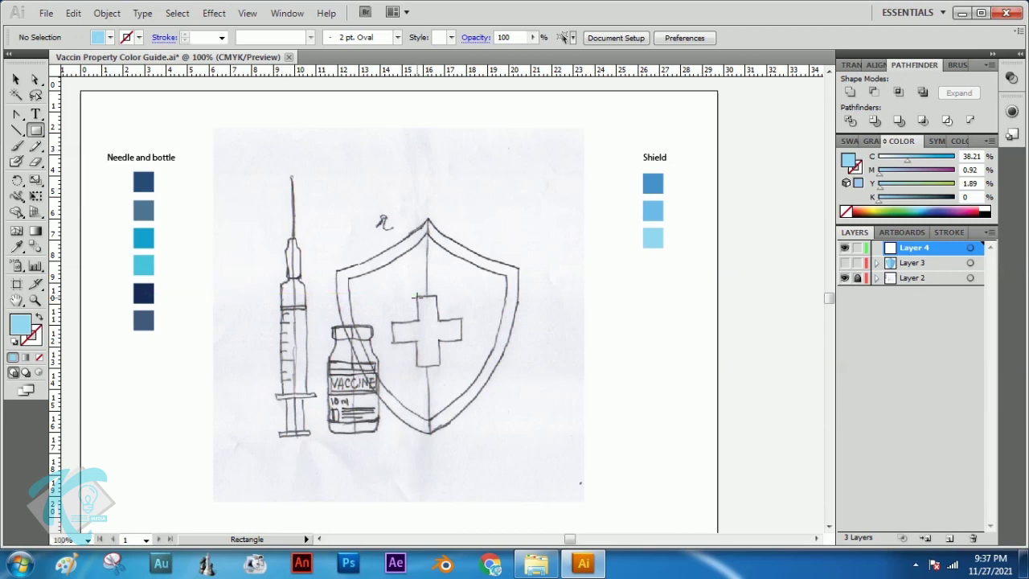
drag(416, 296, 440, 369)
key(v)
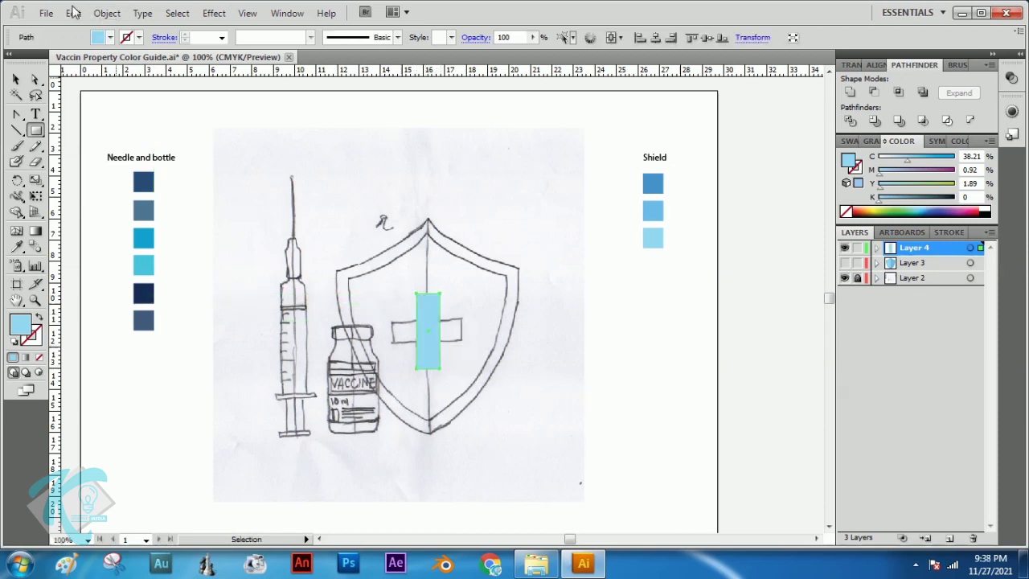
- Create a copy of the vertical bar rotated by 90° to form the cross's horizontal bar
right_click(426, 319)
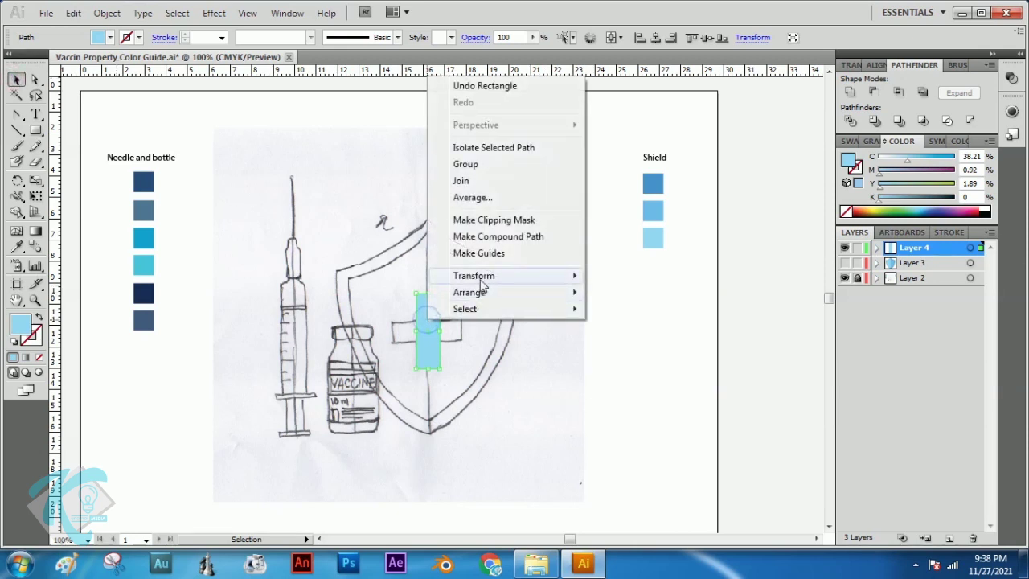
mouse_move(484, 282)
click(634, 319)
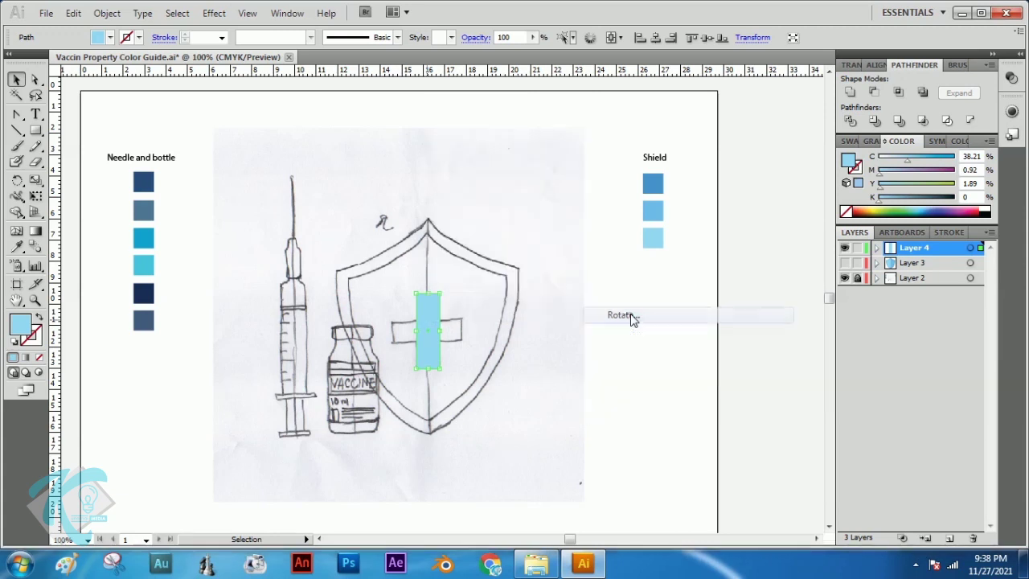
drag(538, 212, 742, 276)
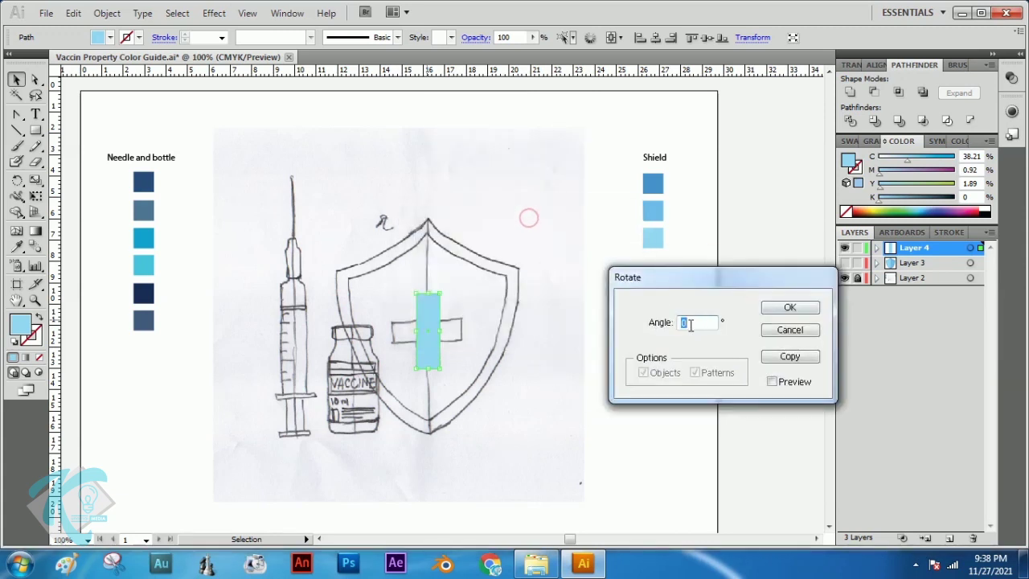
text(90)
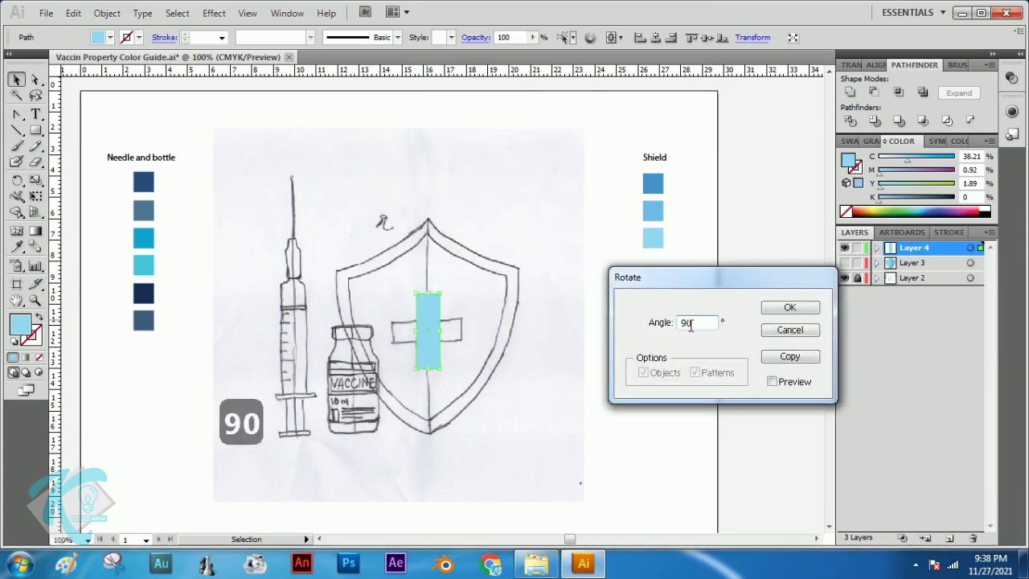
click(789, 357)
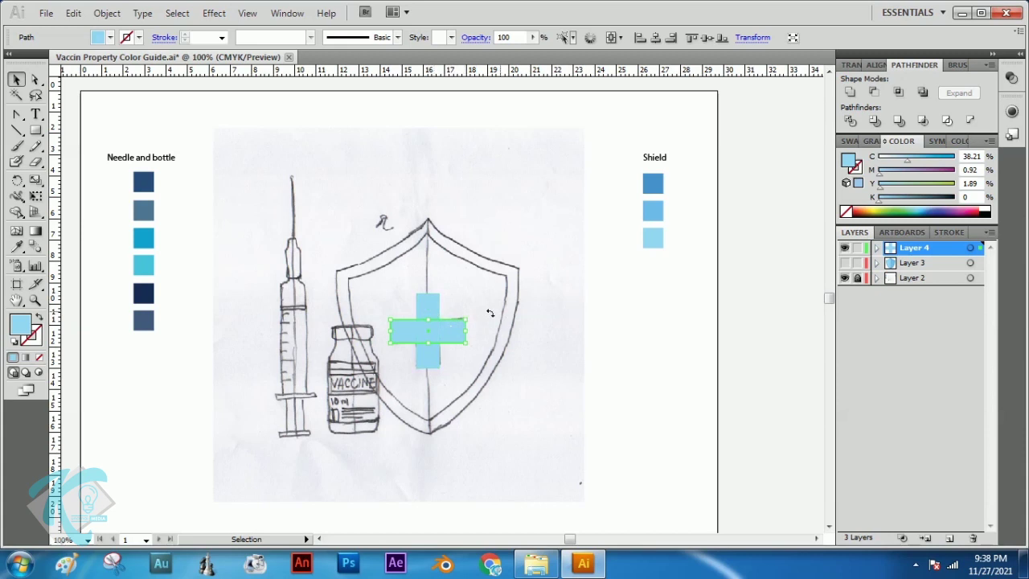
click(561, 309)
- Unite the vertical and horizontal bars into a single cross shape with Pathfinder
click(431, 310)
shift+click(453, 332)
shift+click(453, 332)
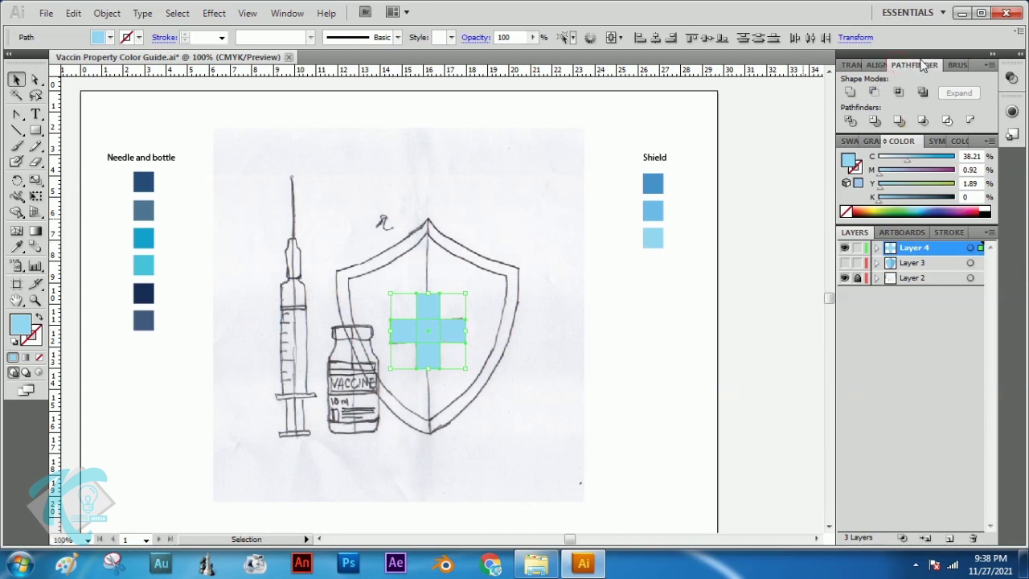
click(285, 14)
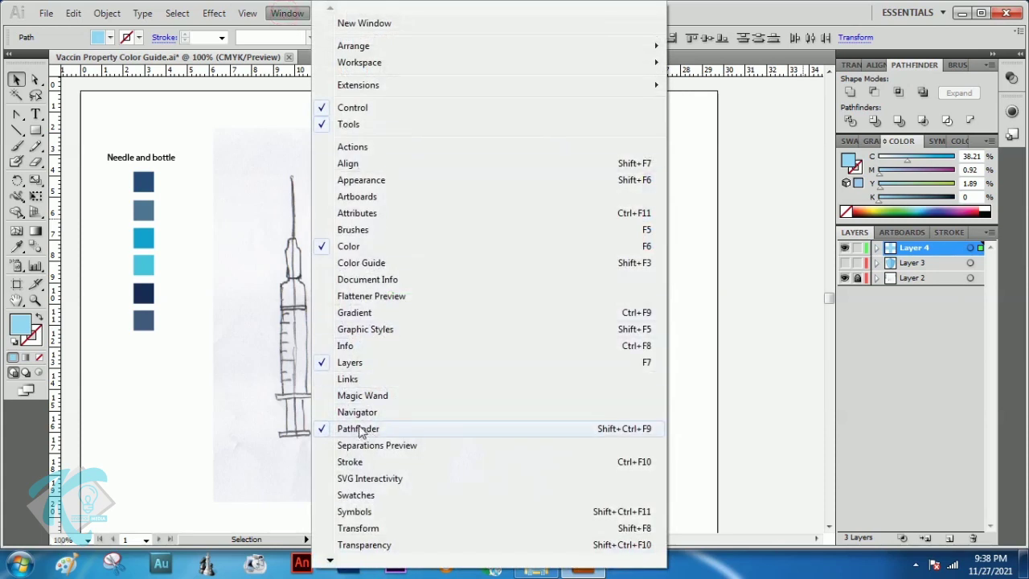
click(748, 5)
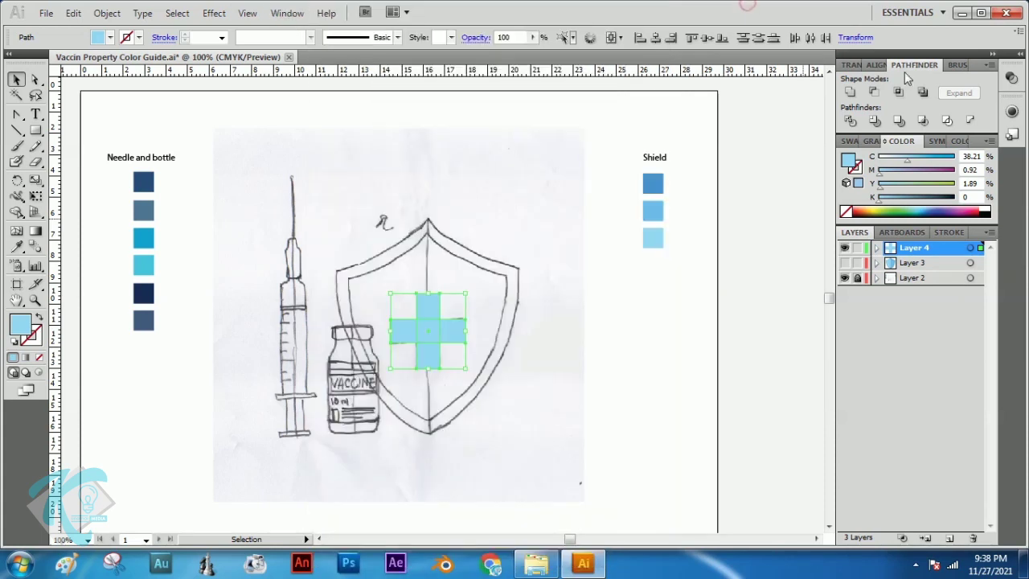
click(849, 94)
click(586, 340)
click(430, 340)
click(567, 323)
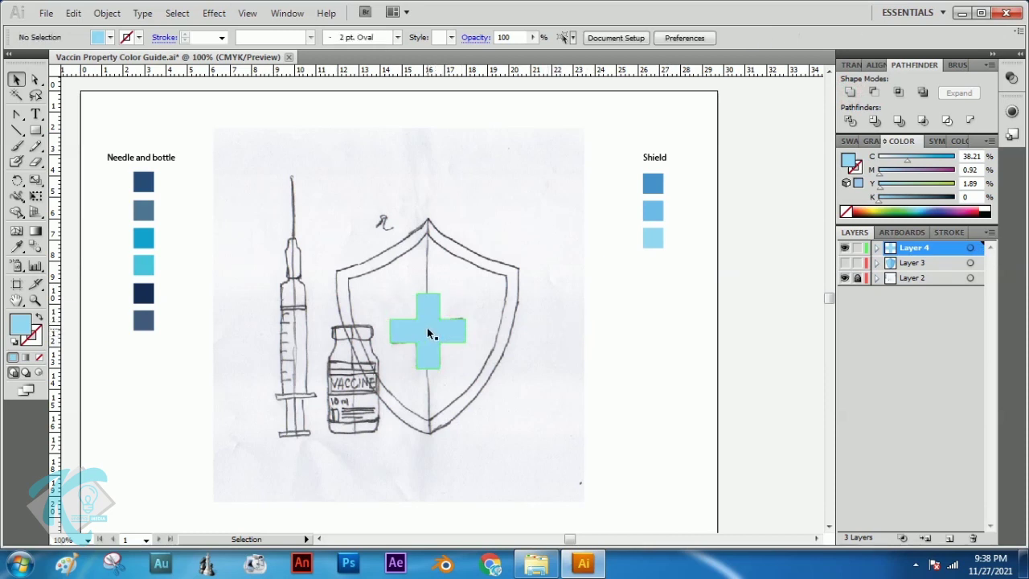
- Fill the cross with white and show the shield's Layer 3 again
click(427, 327)
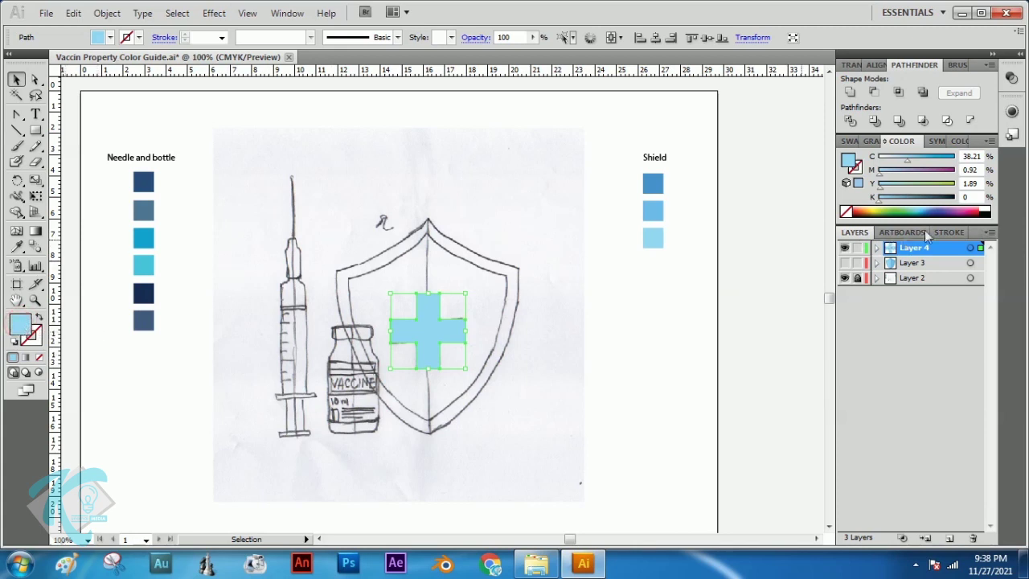
click(987, 207)
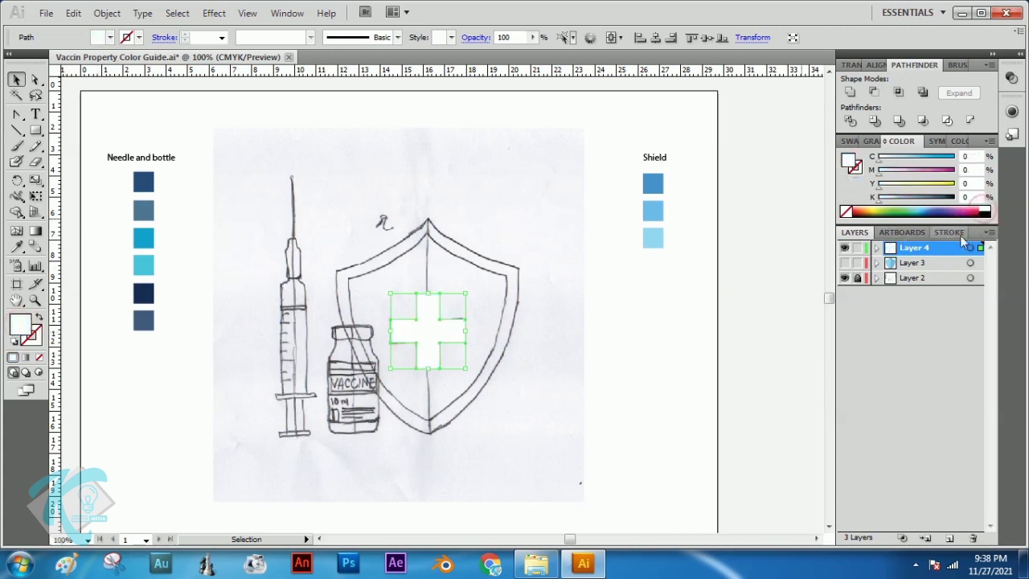
click(844, 263)
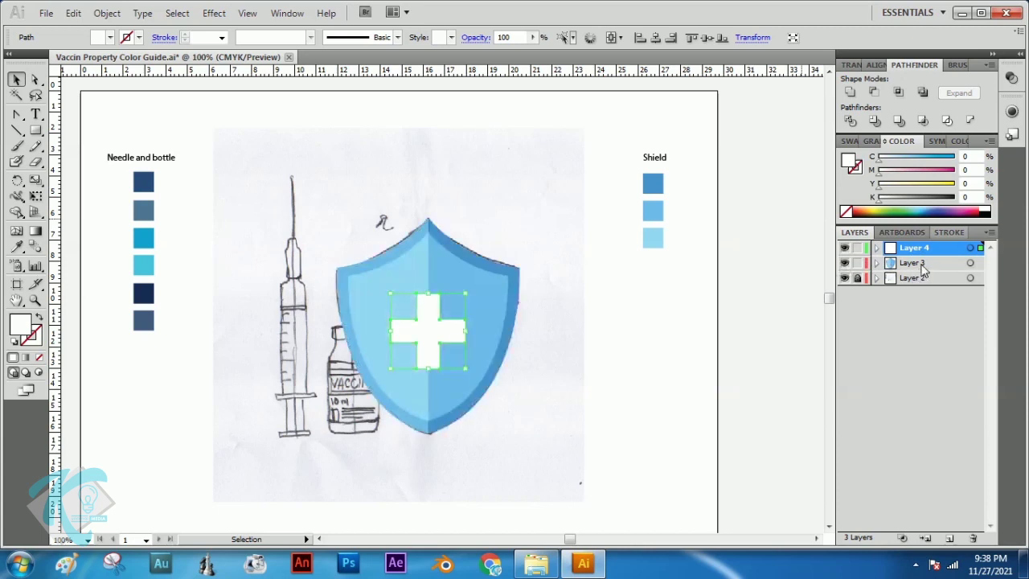
click(553, 312)
- Cut the white cross from Layer 4 and paste it in place on Layer 3 with the shield
click(432, 333)
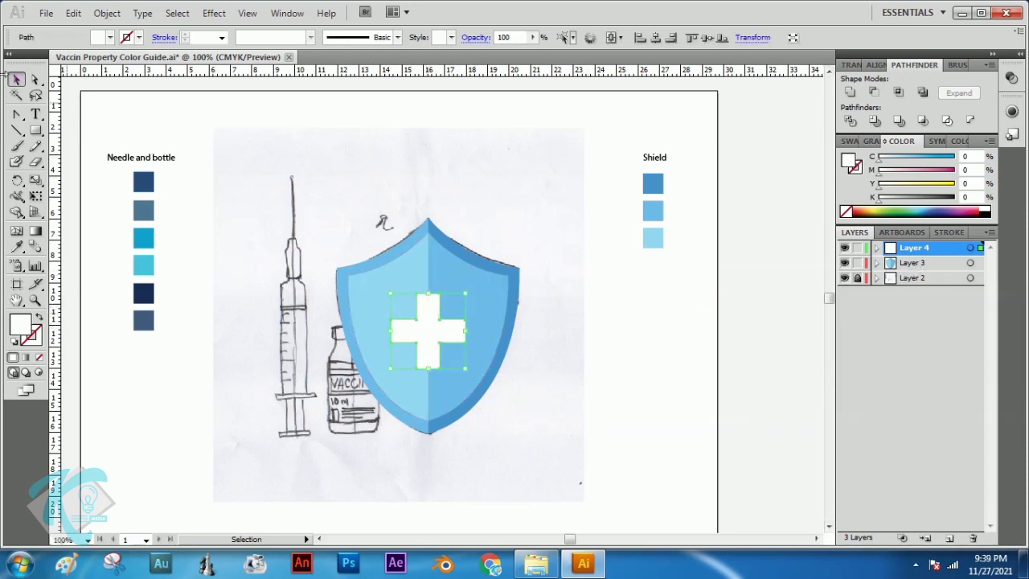
click(73, 13)
click(94, 69)
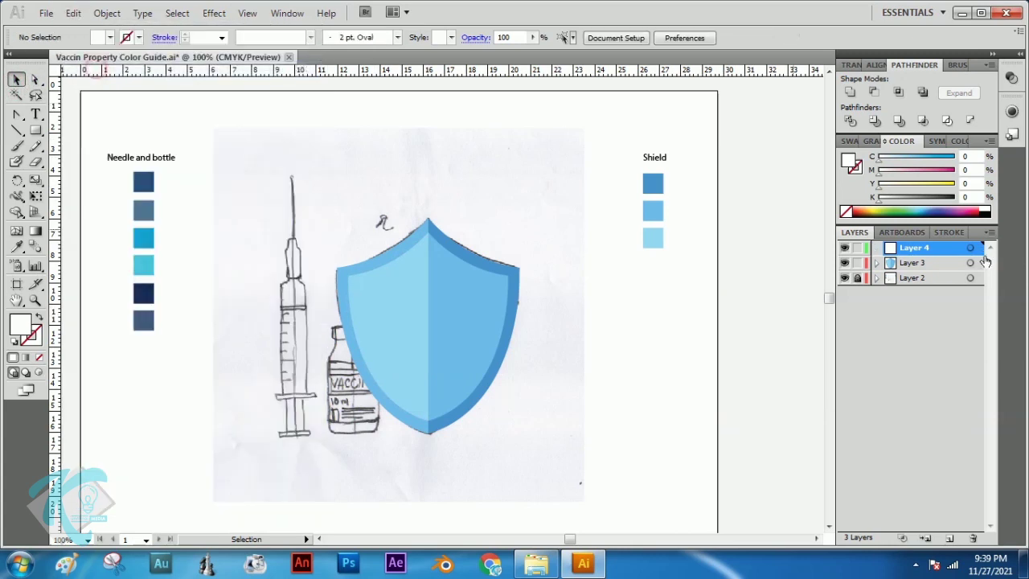
click(923, 264)
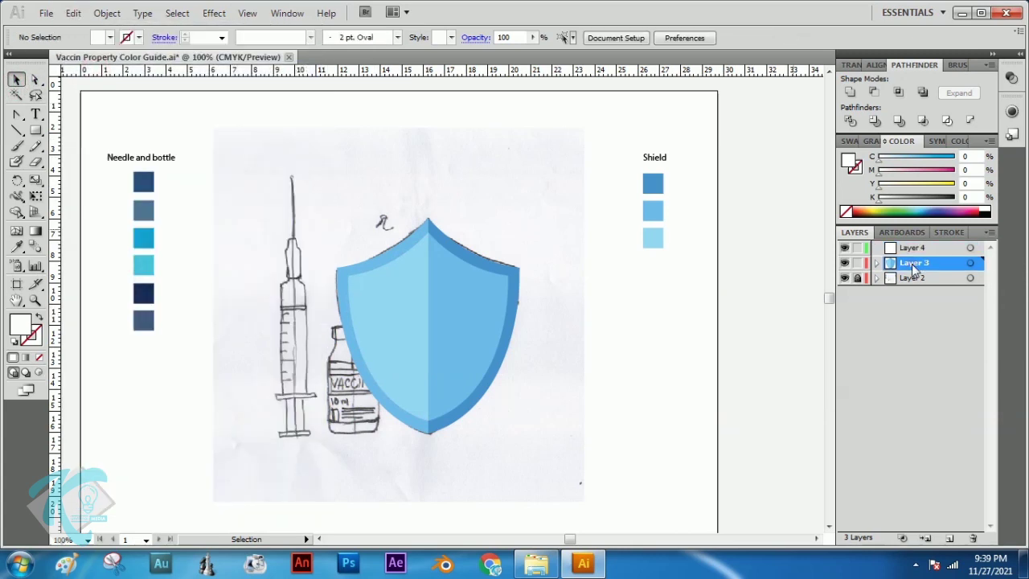
click(73, 13)
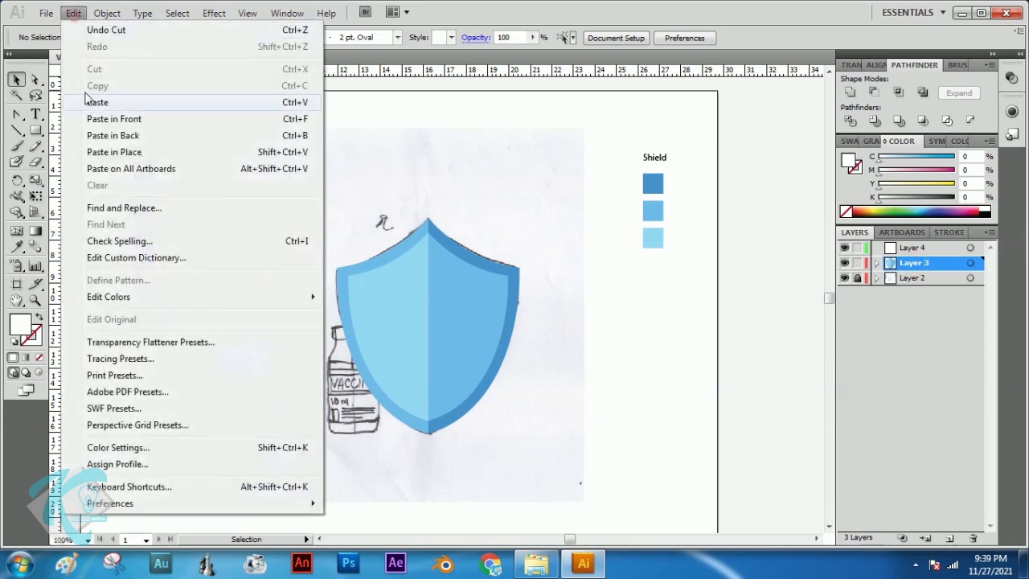
click(124, 158)
click(562, 346)
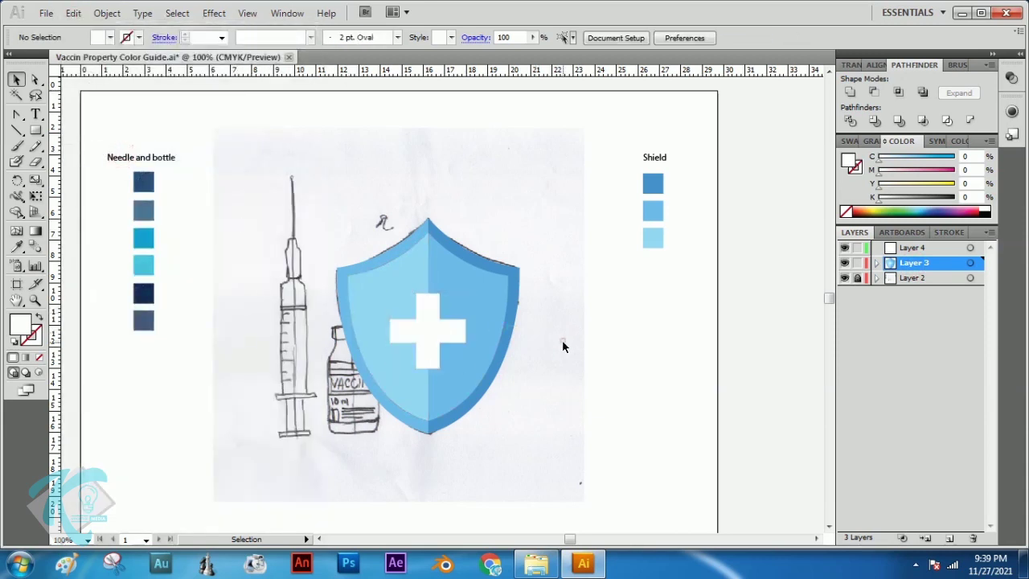
- Make Layer 4 active, then lock and hide Layer 3 to expose the bottle sketch
click(912, 249)
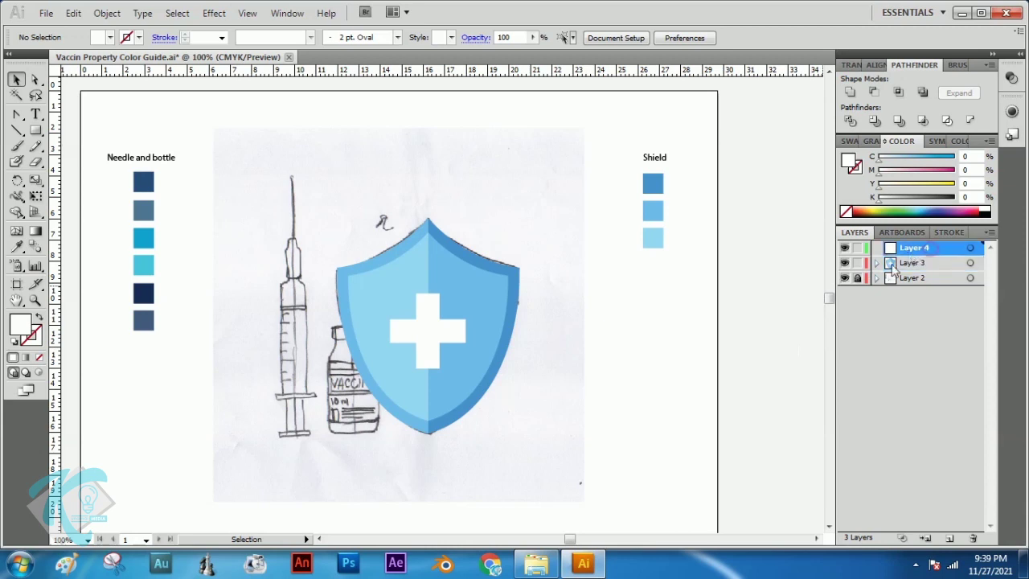
click(858, 263)
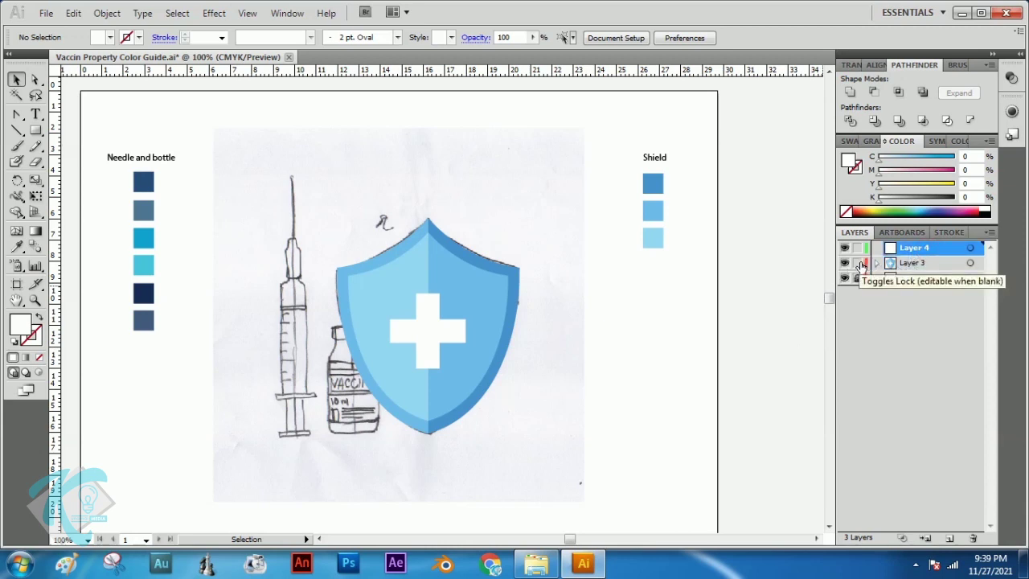
click(617, 325)
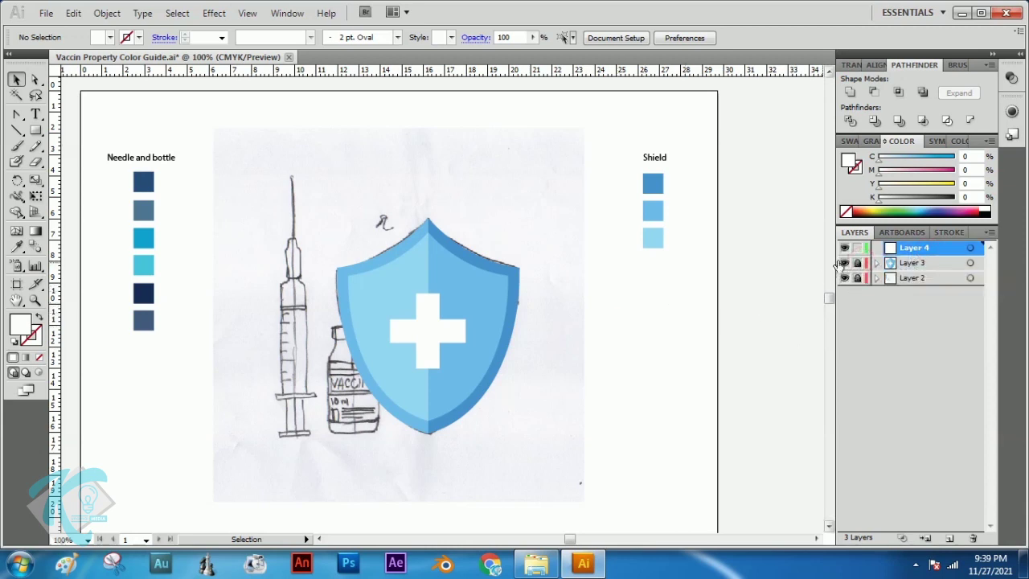
click(844, 263)
click(586, 318)
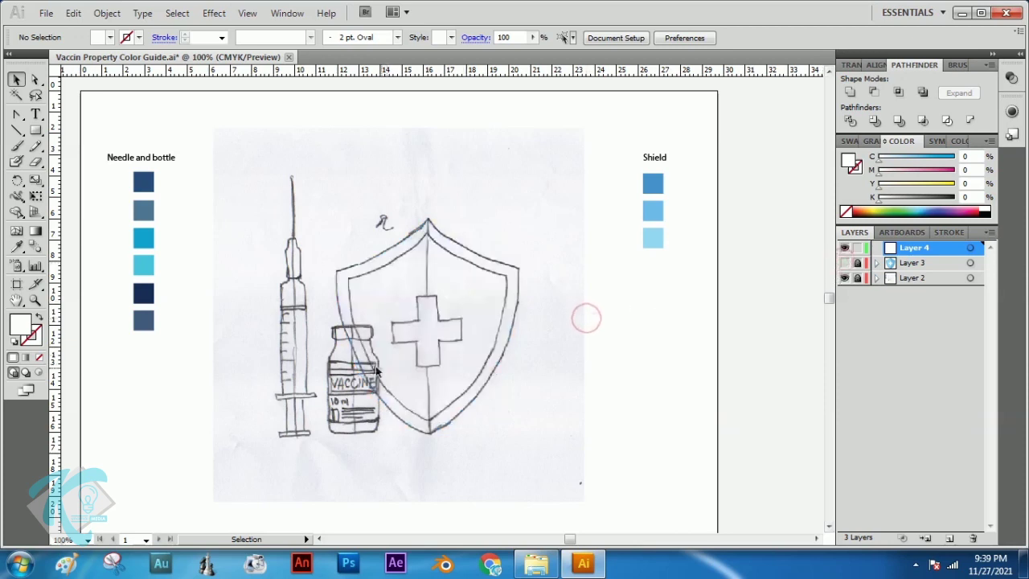
- Set up the Rounded Rectangle tool with no fill and a black stroke for tracing the bottle
click(35, 299)
drag(311, 324, 404, 448)
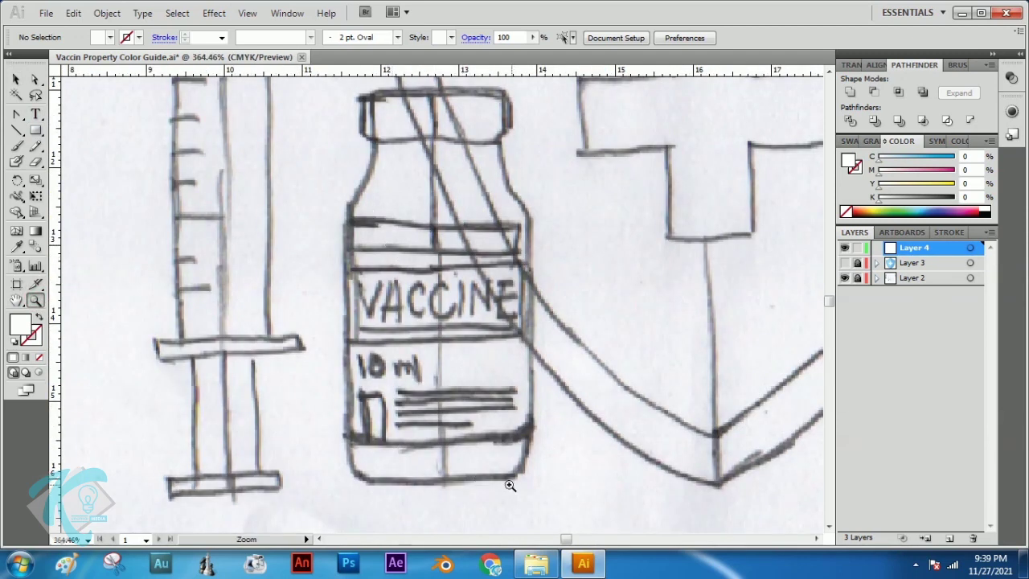
click(36, 131)
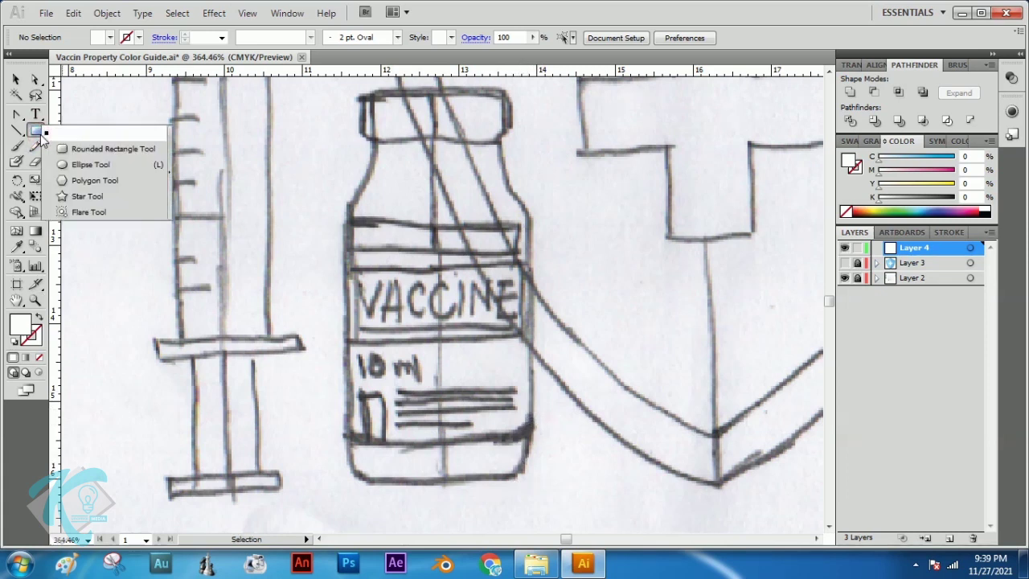
click(93, 150)
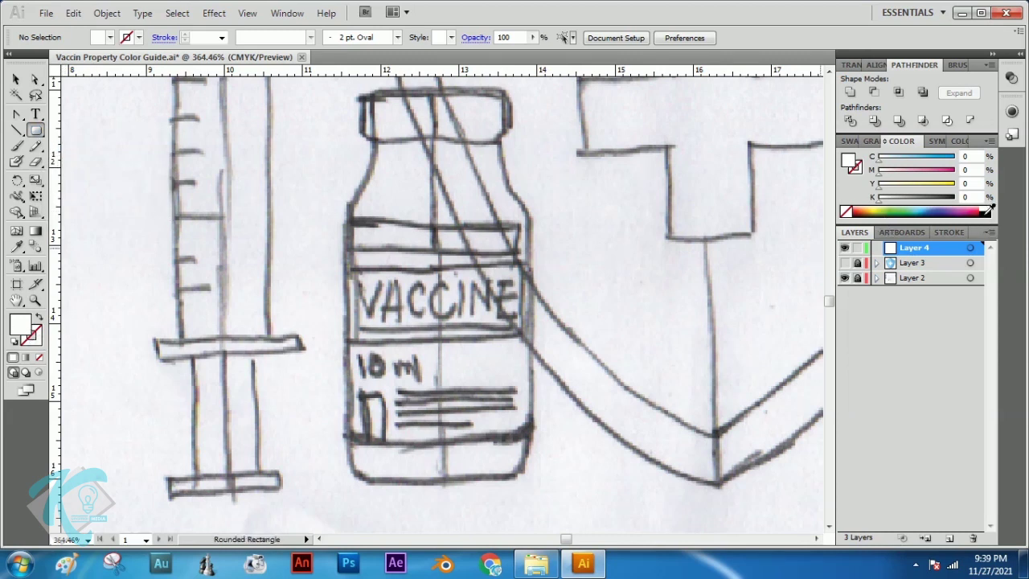
click(987, 211)
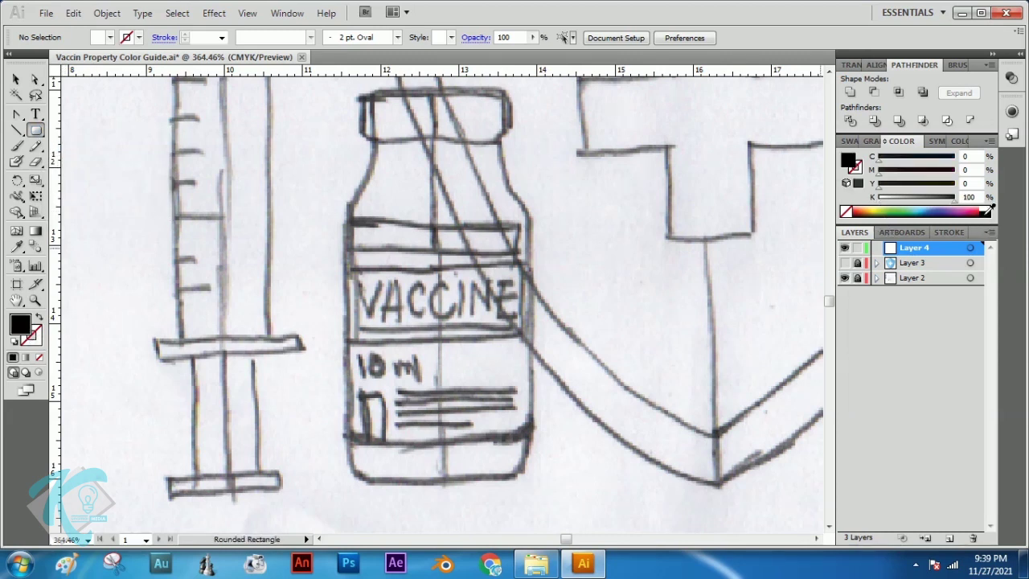
click(39, 318)
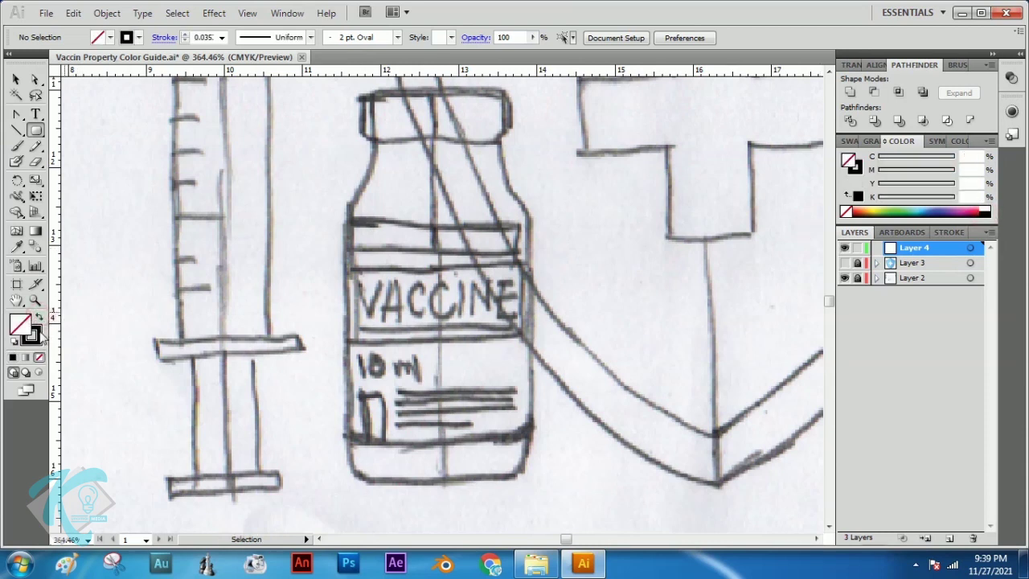
click(32, 335)
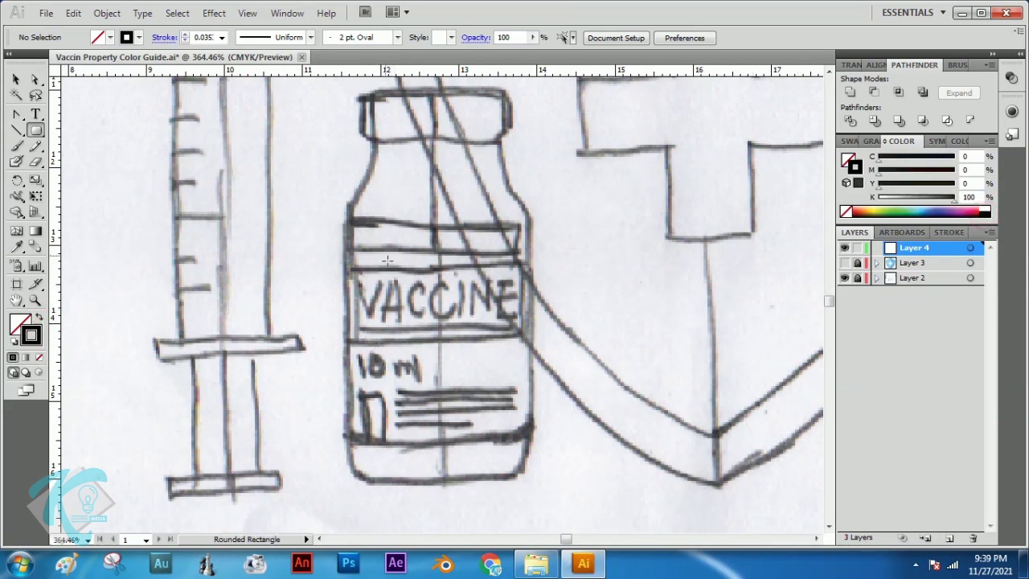
click(599, 270)
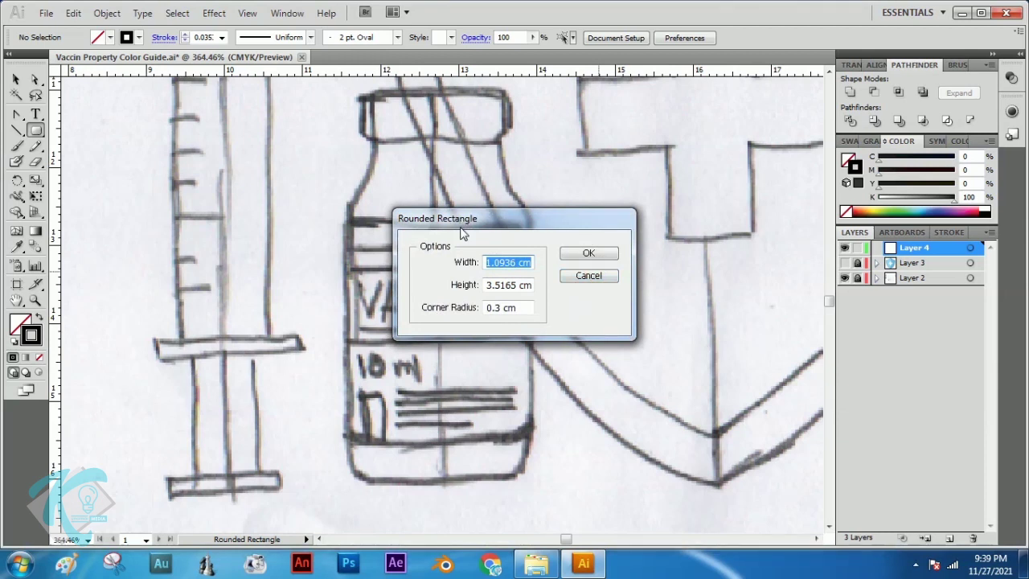
click(504, 308)
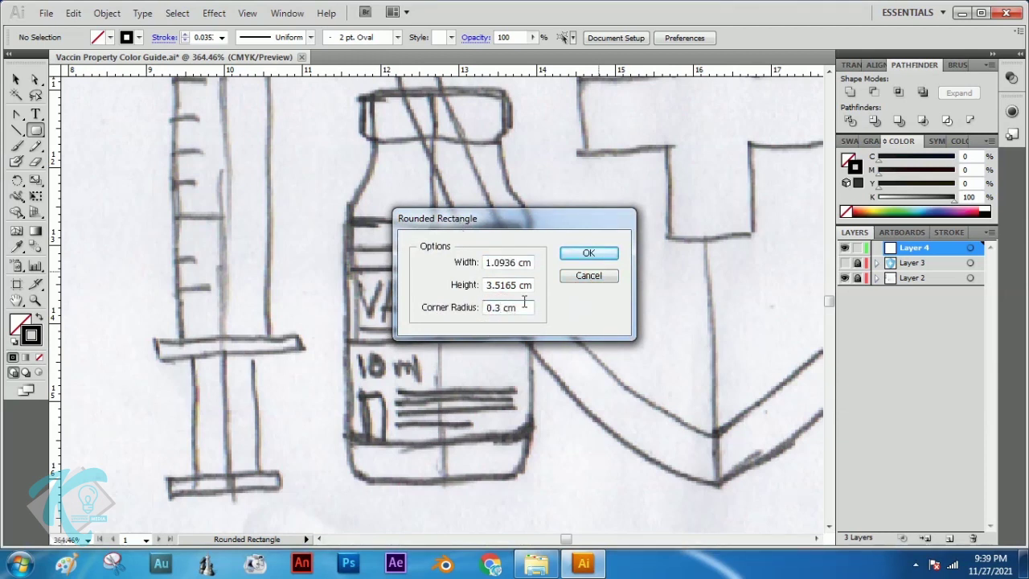
click(589, 254)
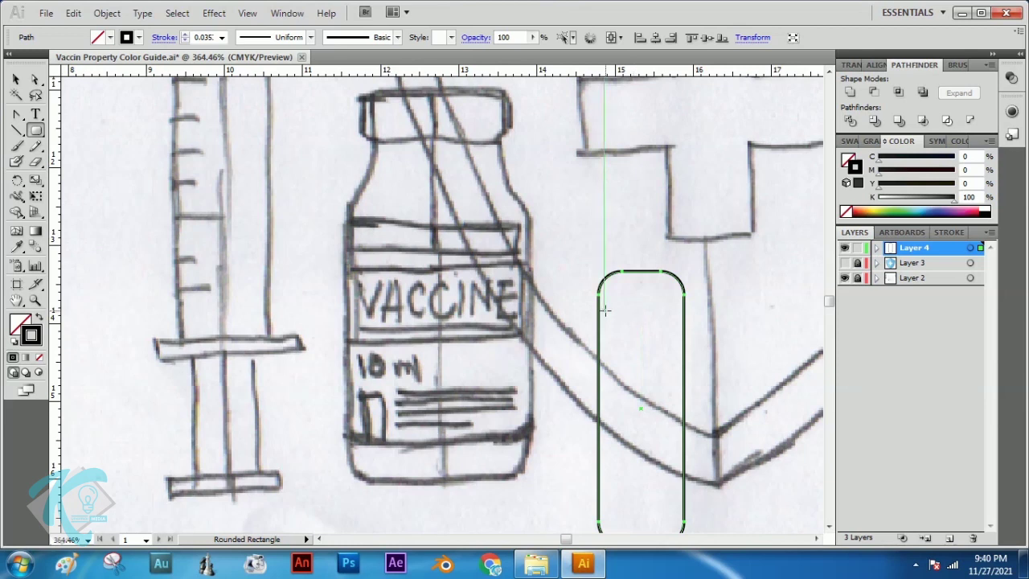
key(Delete)
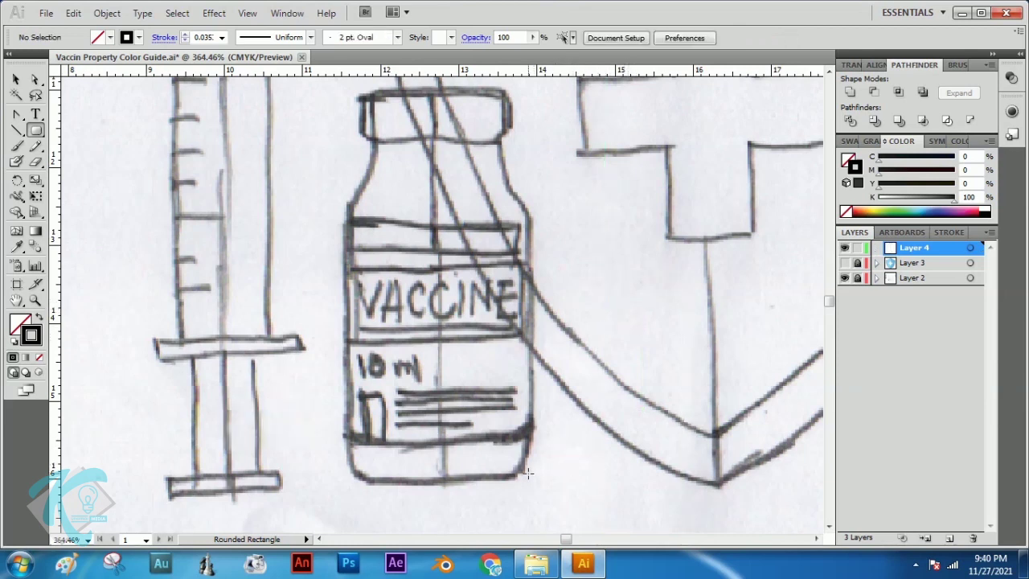
- Draw a rounded rectangle about 2.38 by 4.36 cm over the bottle body and add an anchor point at each shoulder
drag(531, 476, 344, 136)
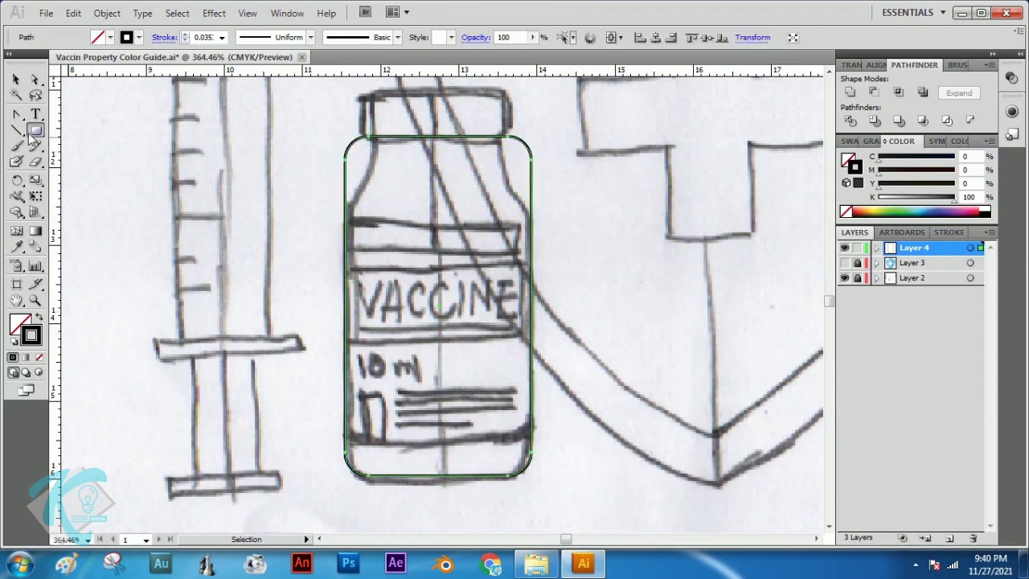
drag(16, 114, 37, 135)
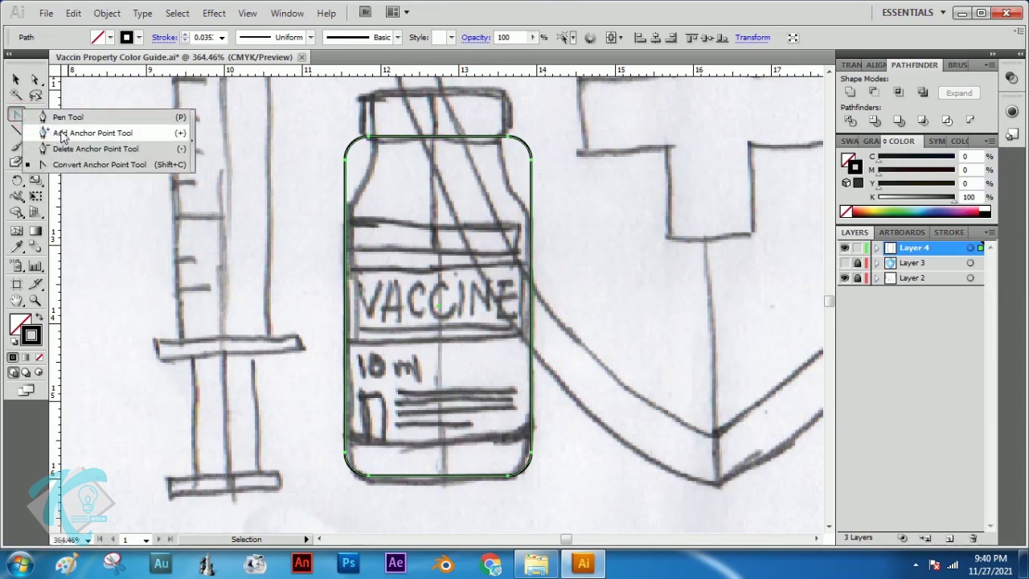
drag(61, 133, 62, 133)
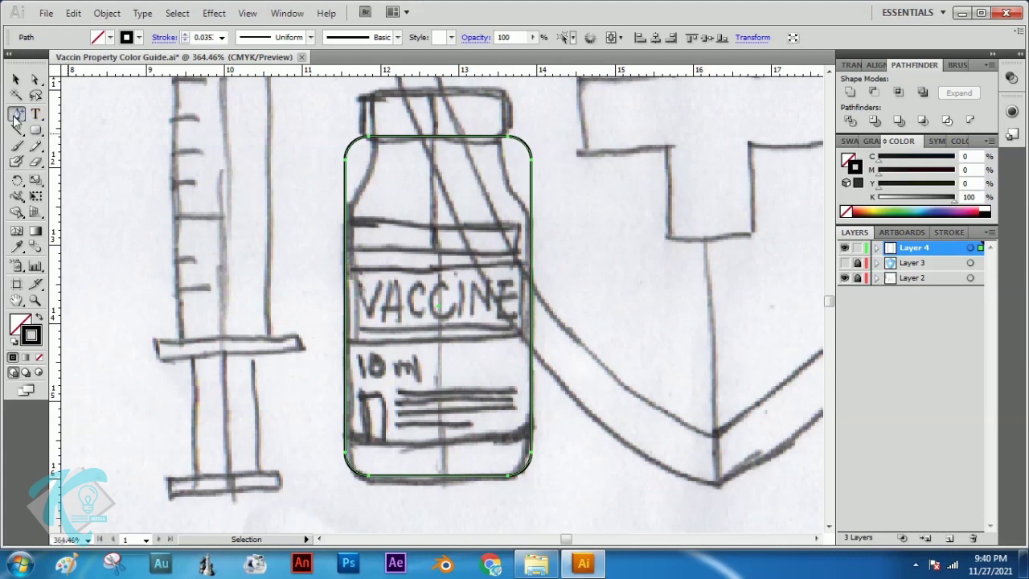
click(532, 212)
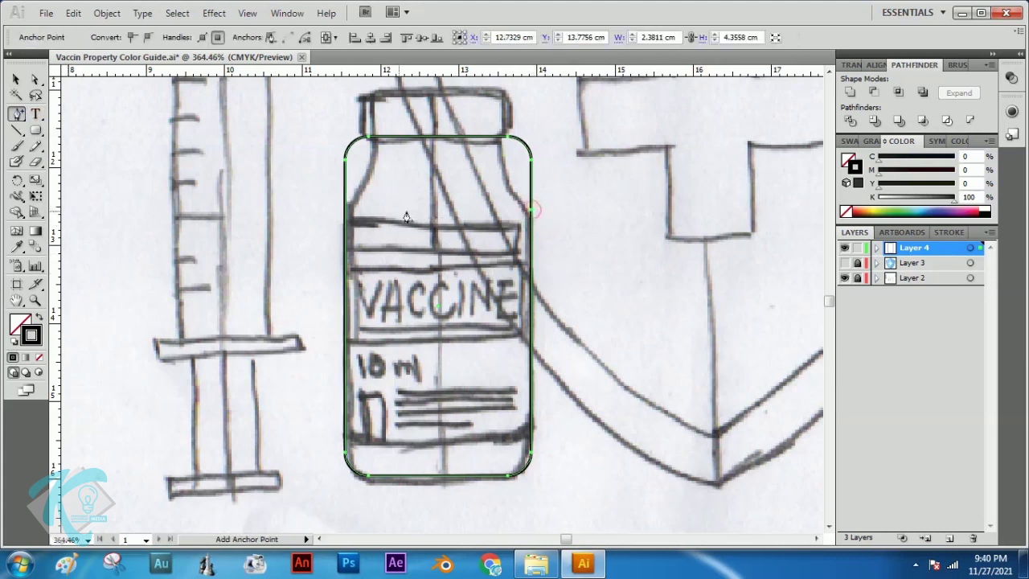
click(346, 217)
- Delete the anchor below the outline's upper-left corner and nudge the remaining corner anchor right to the bottle's neck
drag(16, 113, 16, 113)
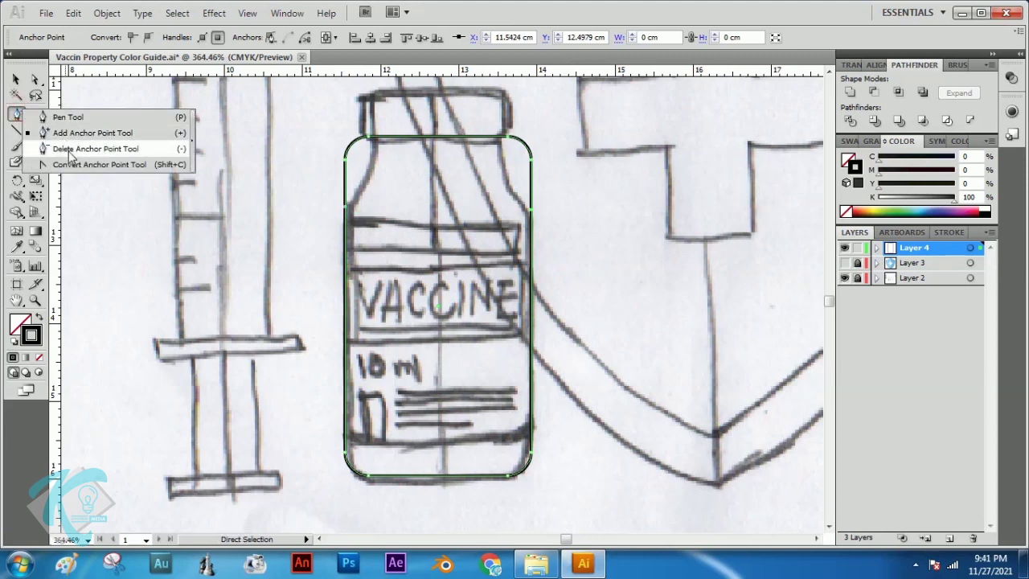
click(66, 148)
click(344, 161)
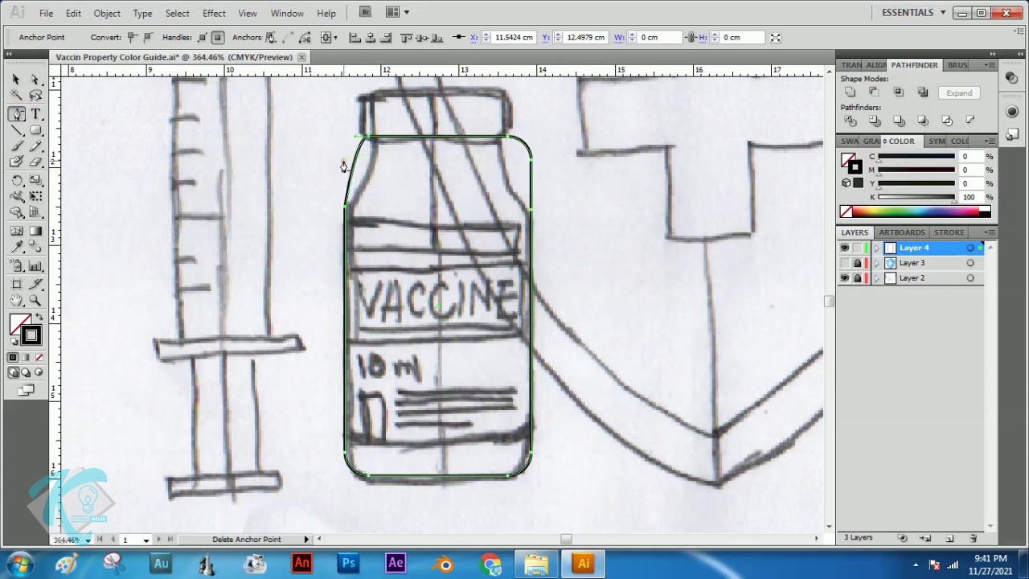
click(34, 79)
click(370, 139)
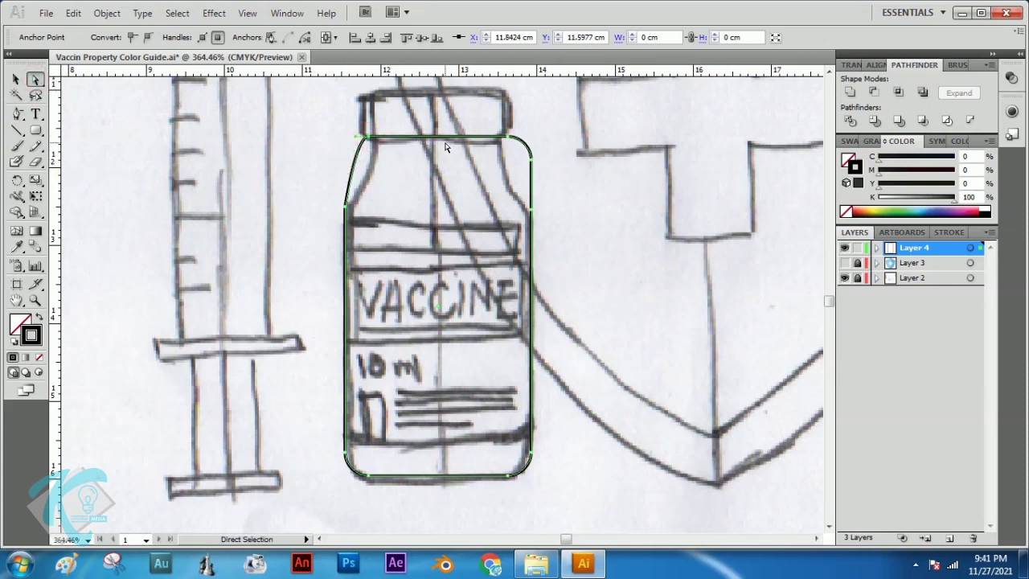
key(Right)
key(Right)
key(Right)
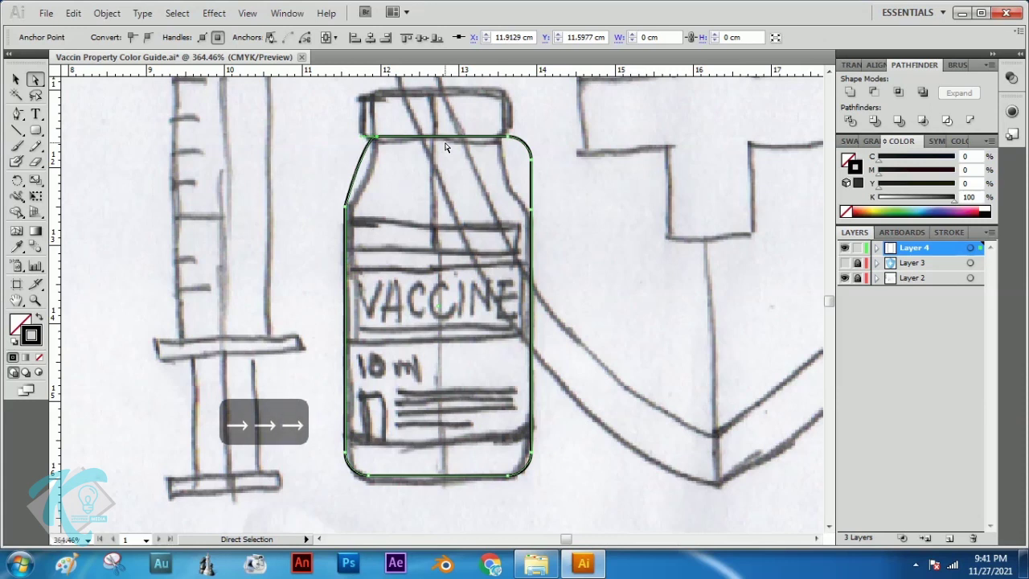
- Curve the segment between the left neck and shoulder anchors with Convert Anchor Point to follow the sketch
drag(19, 117, 63, 167)
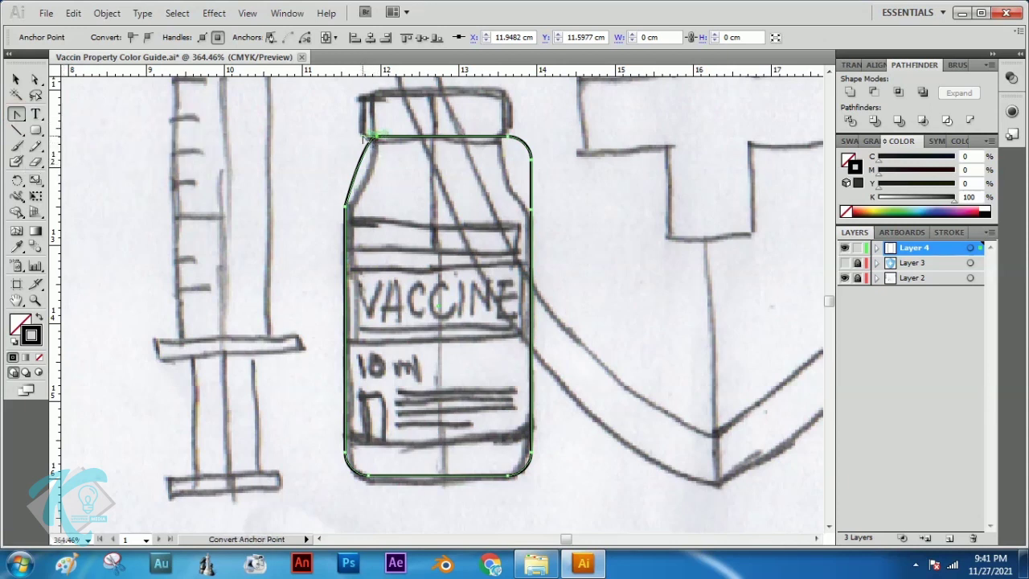
click(35, 82)
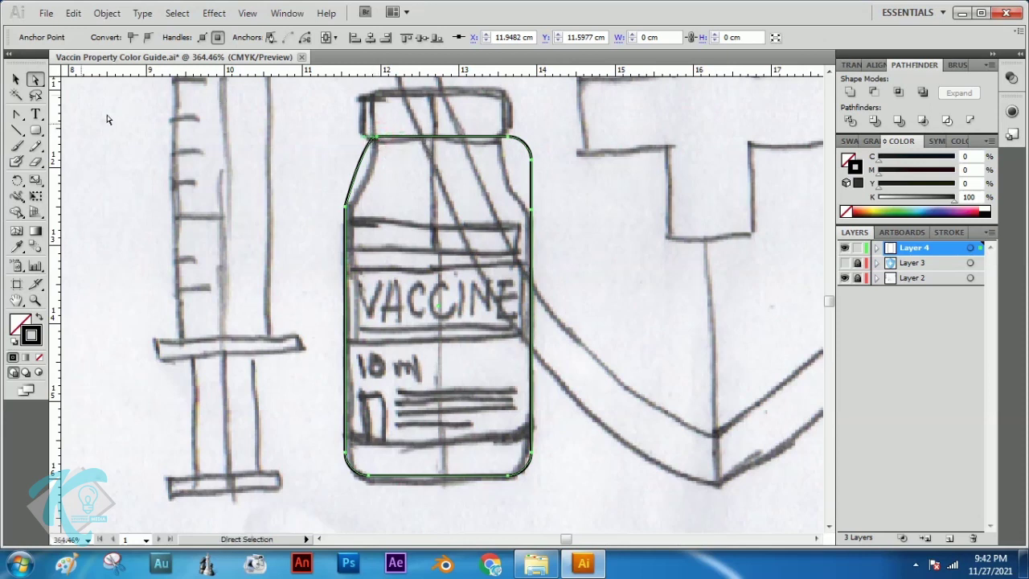
click(18, 115)
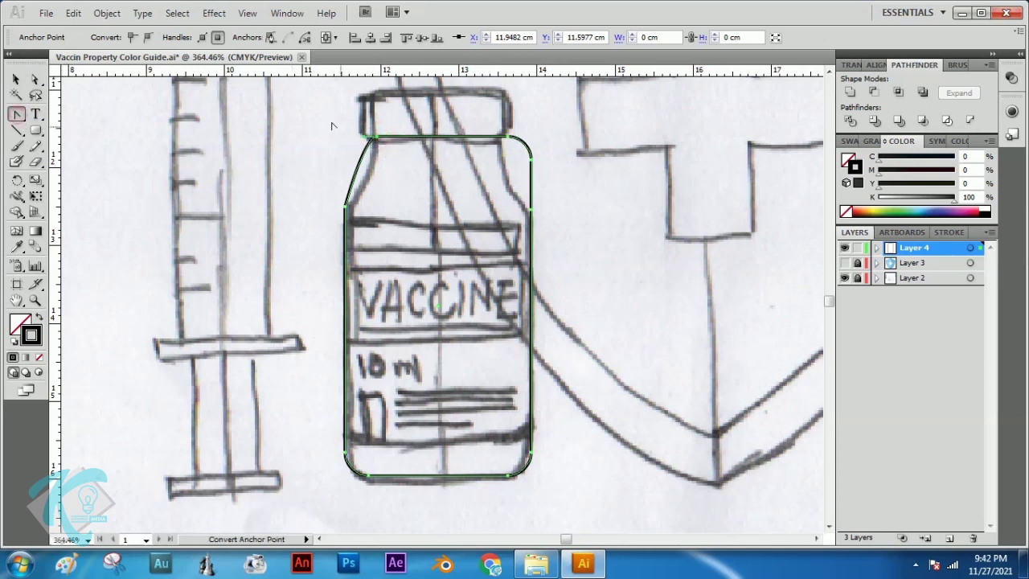
drag(368, 138, 374, 182)
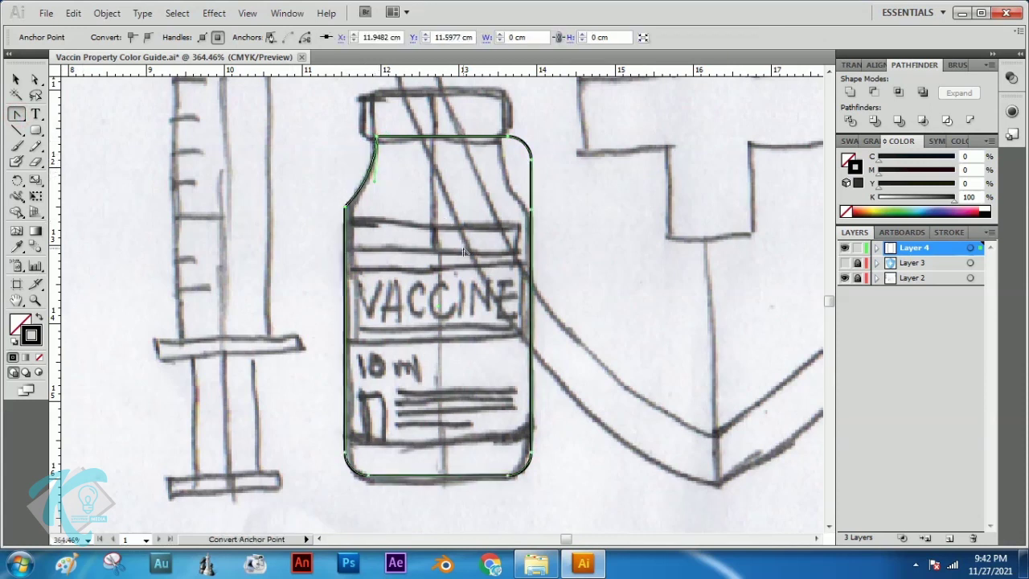
drag(345, 207, 345, 177)
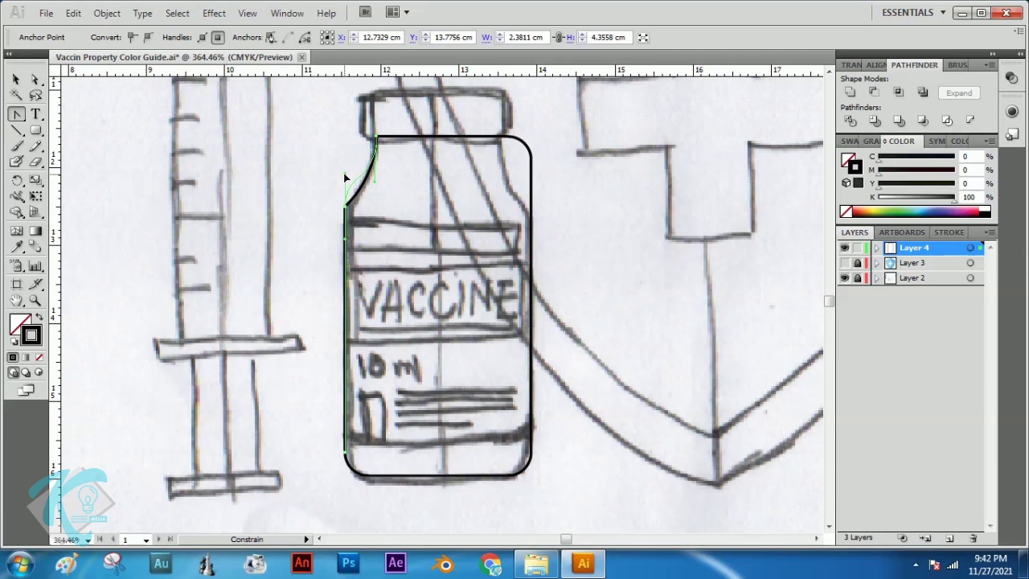
drag(344, 178, 345, 179)
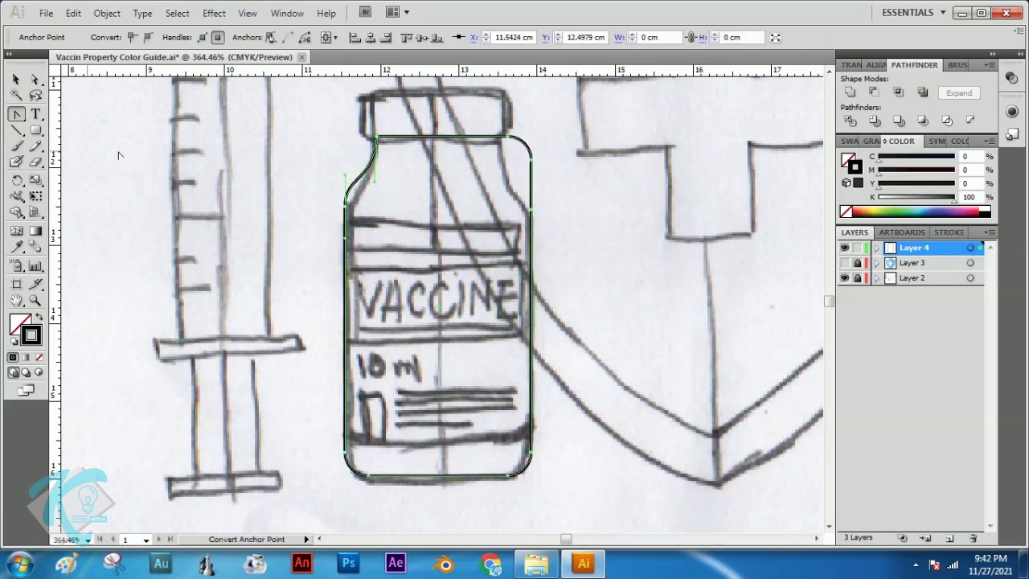
- Nudge the left shoulder anchor down so the curve matches the sketched bottle shoulder
click(34, 81)
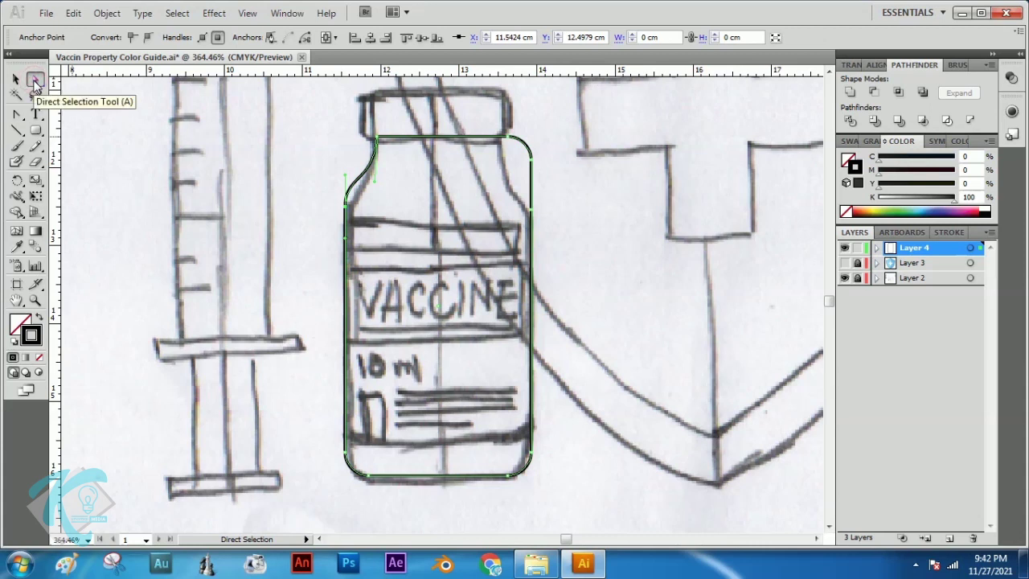
click(314, 172)
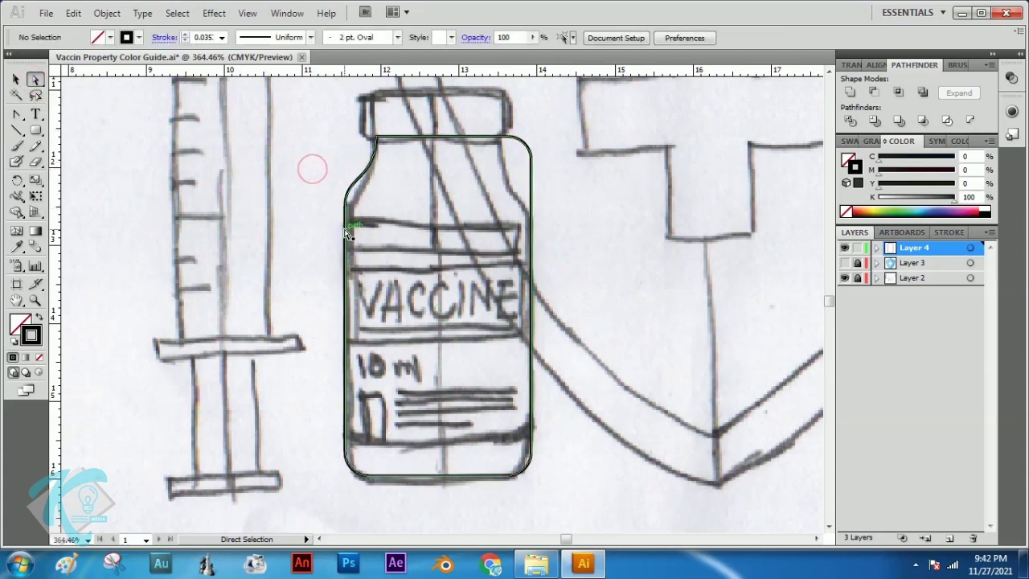
click(347, 219)
click(348, 210)
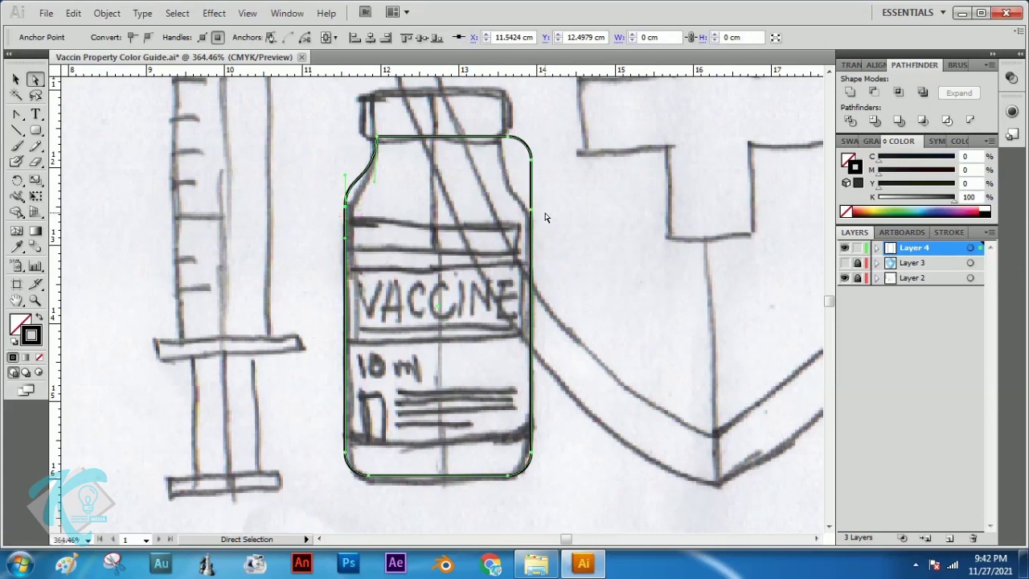
key(Down)
key(Down)
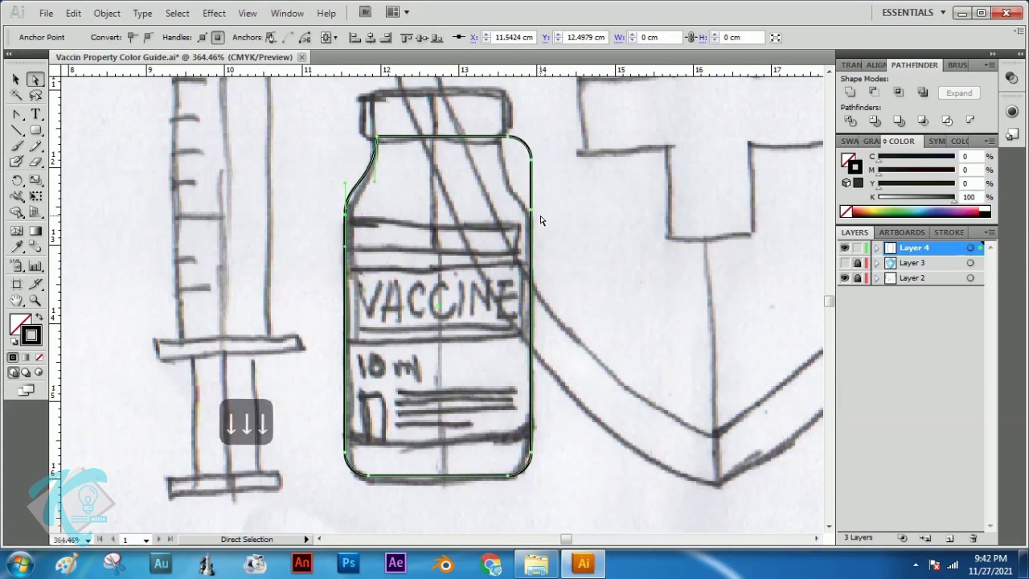
key(Down)
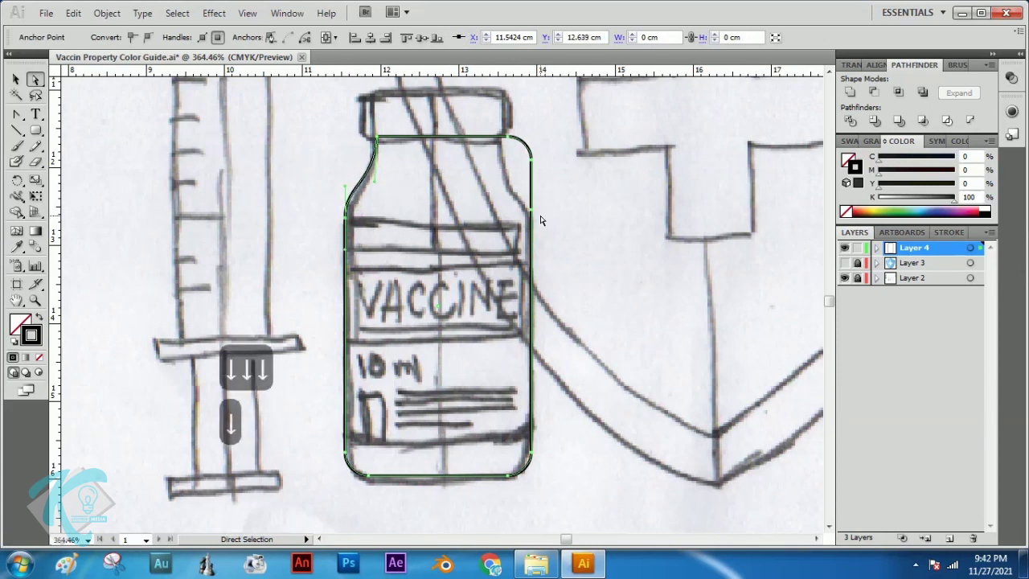
click(585, 231)
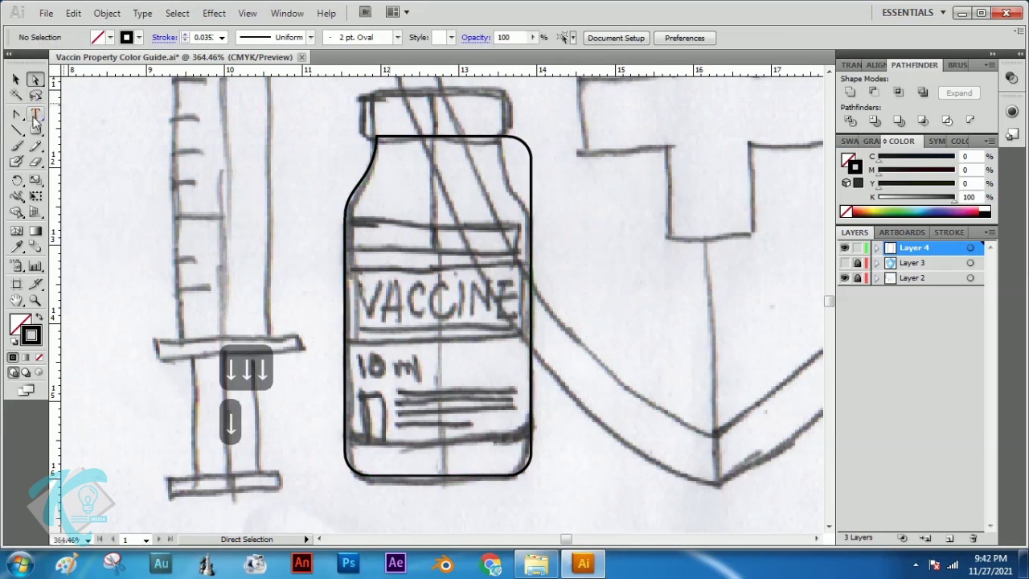
- Draw a tall rectangle covering the right half of the bottle outline, starting from its vertical centre line
drag(35, 130, 63, 134)
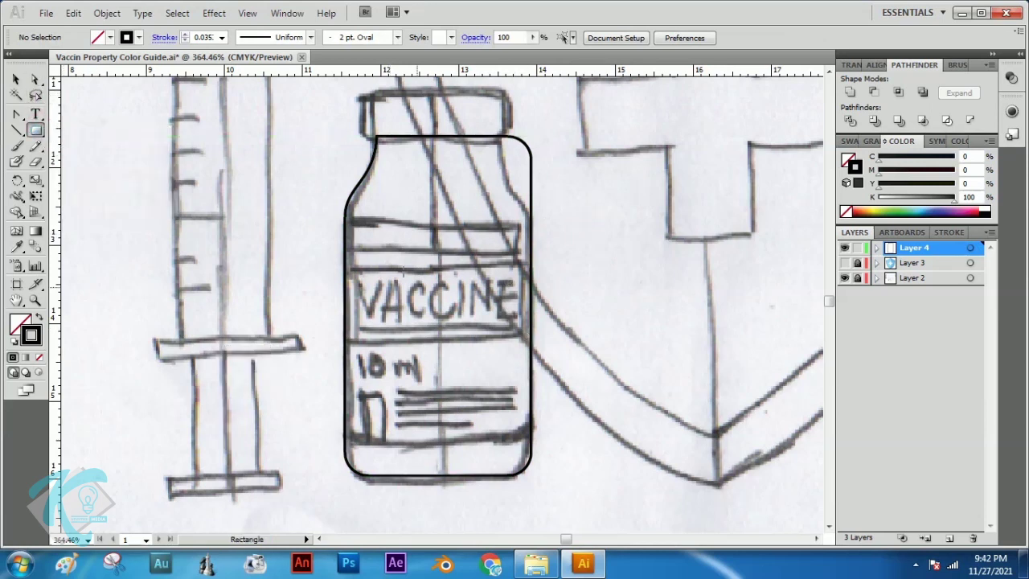
drag(581, 516, 438, 100)
key(a)
click(613, 205)
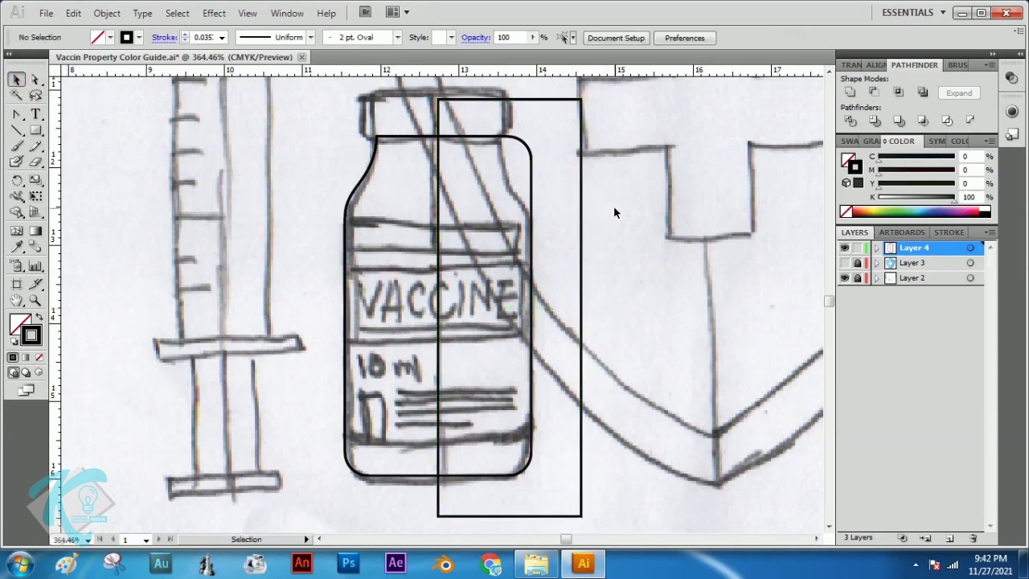
- Subtract the rectangle from the bottle outline with Minus Front to keep only the left half
click(549, 100)
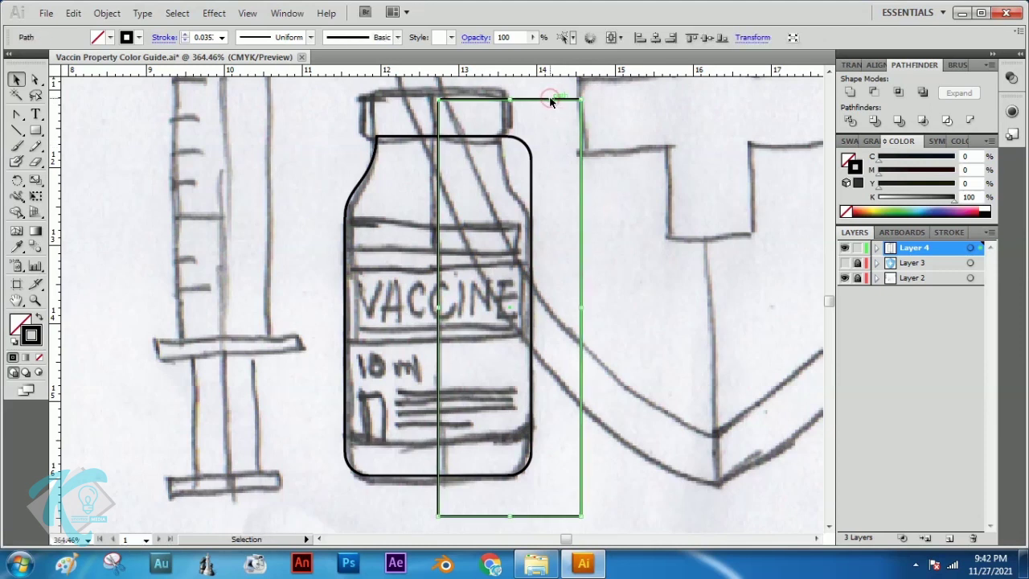
shift+click(391, 137)
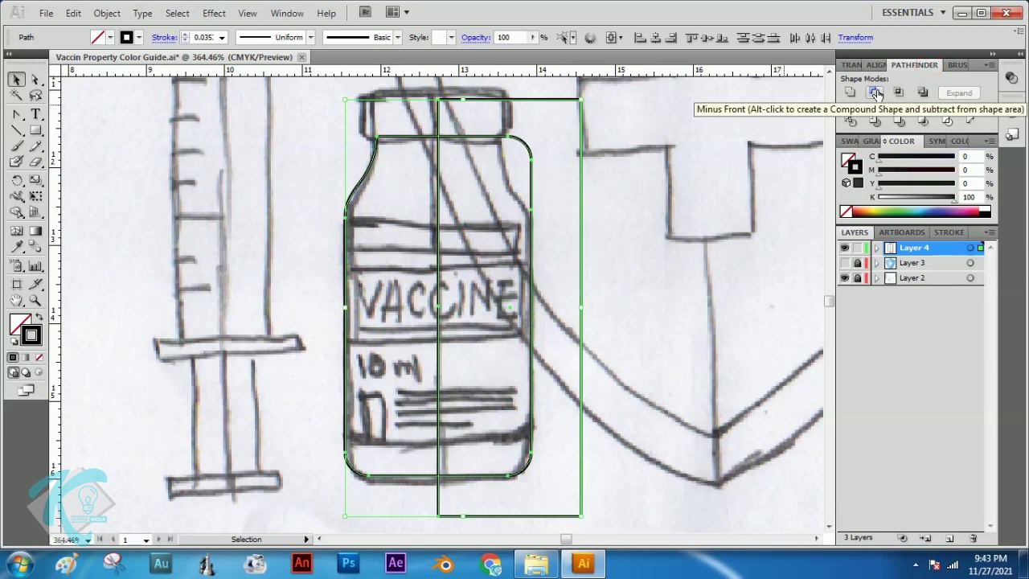
click(877, 94)
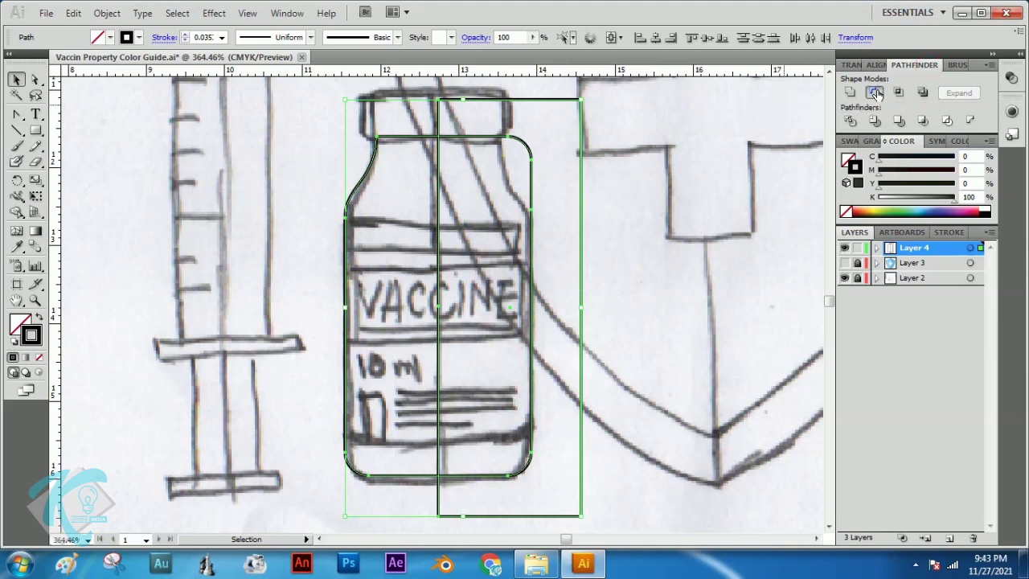
- Reflect a copy of the left bottle half across the vertical axis
click(627, 233)
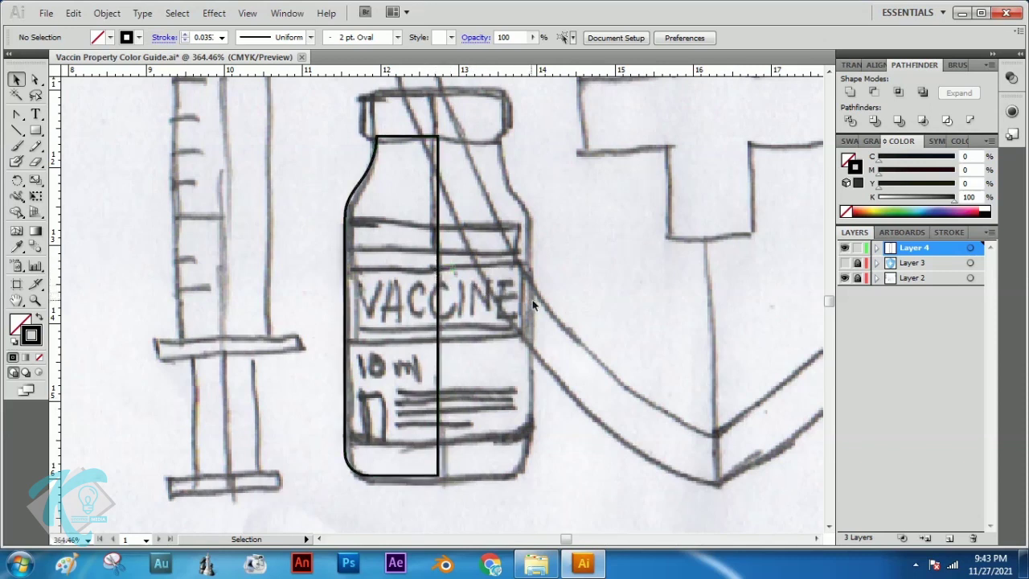
click(436, 197)
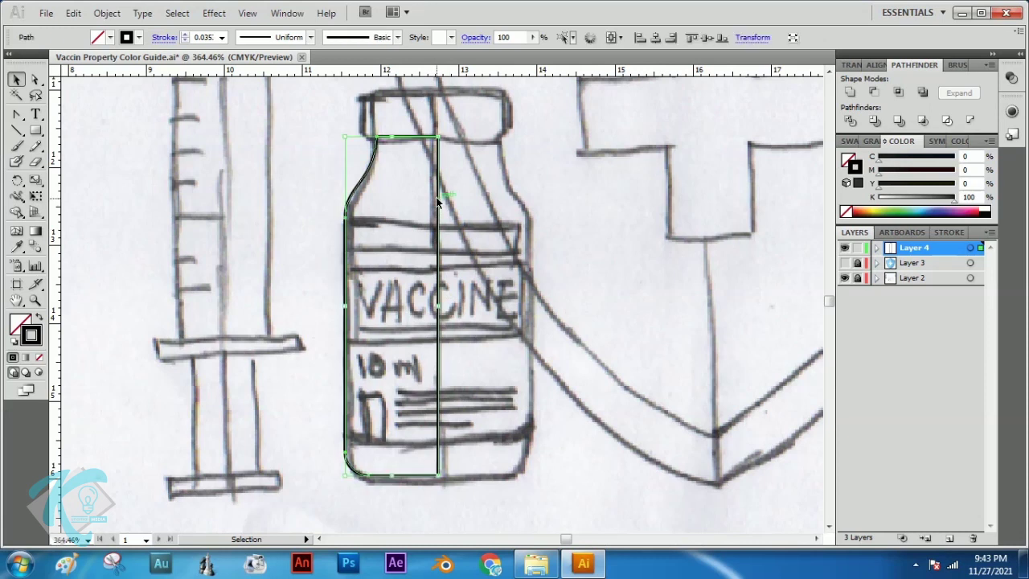
right_click(437, 199)
mouse_move(514, 399)
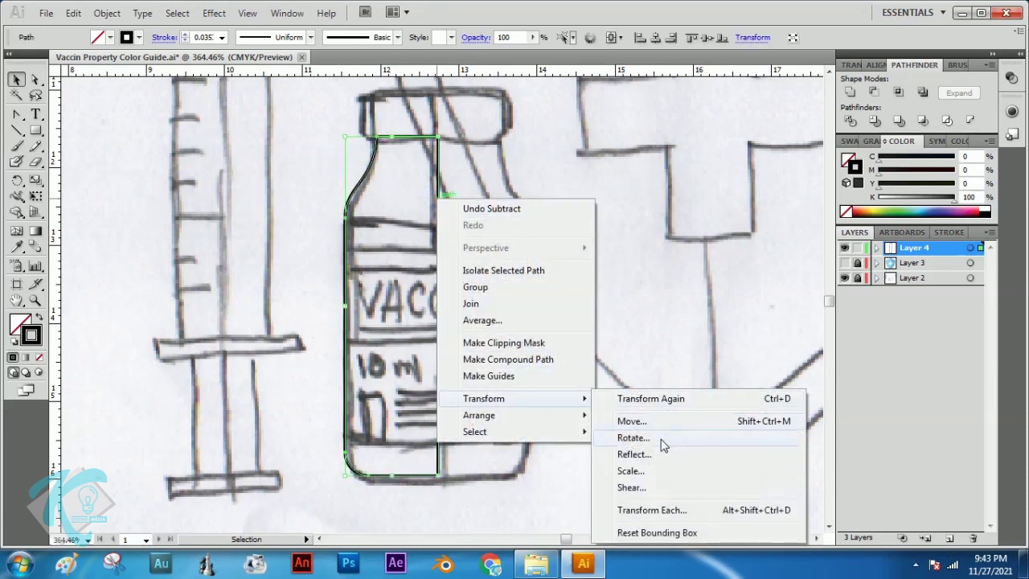
click(632, 454)
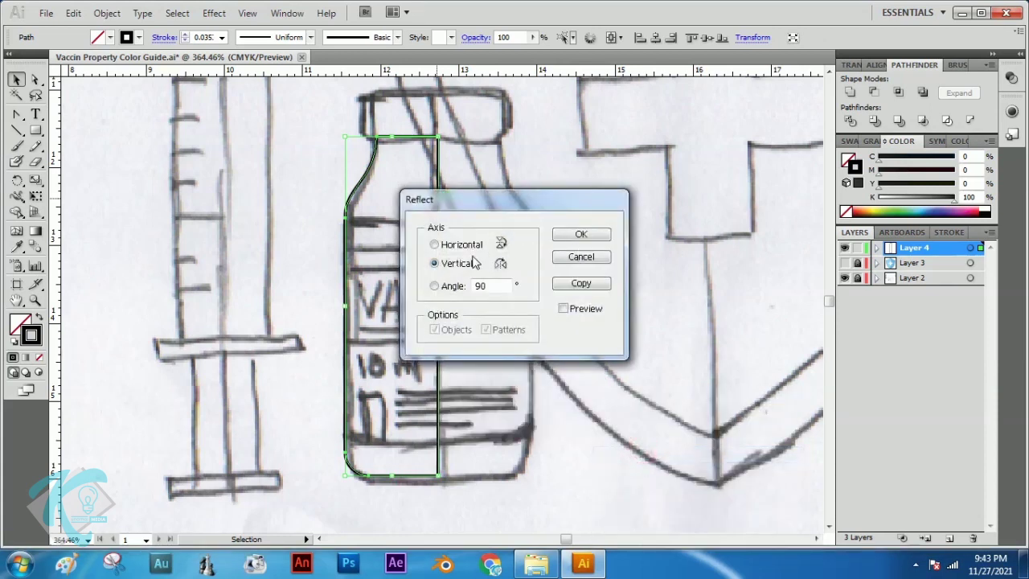
click(580, 283)
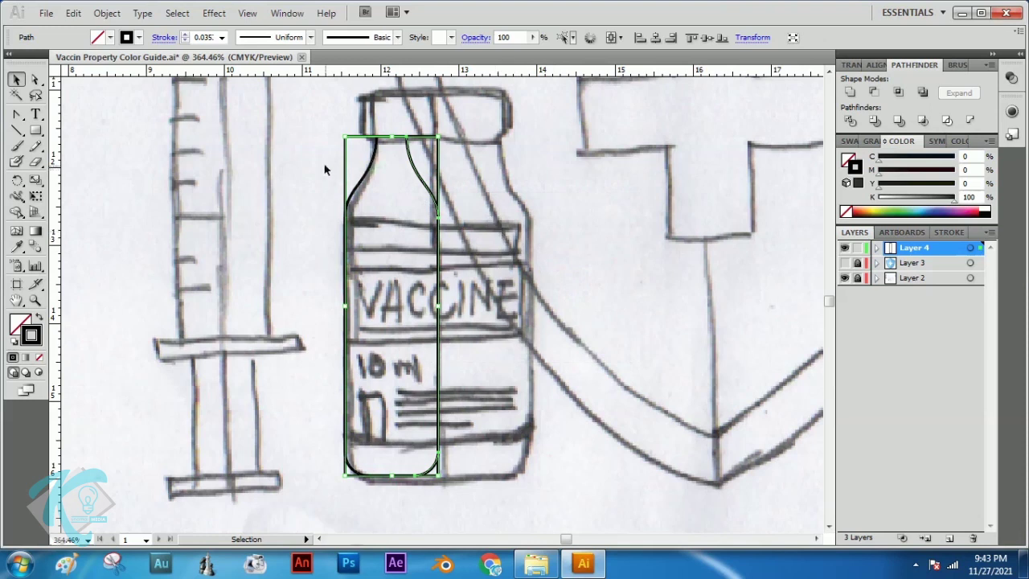
- Move the mirrored half sideways so it meets the left half at the bottle's vertical centre line
click(304, 140)
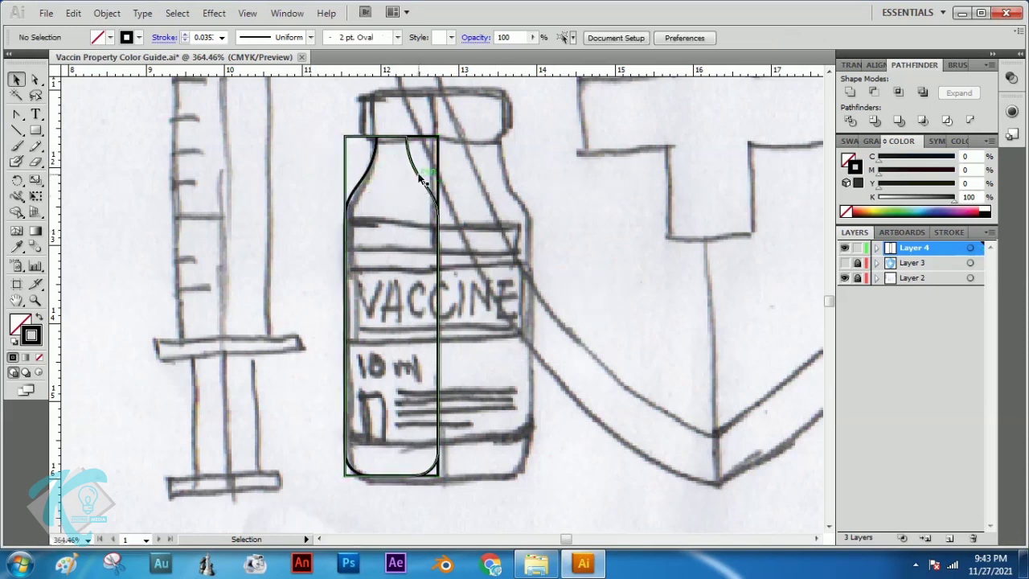
drag(419, 179, 511, 178)
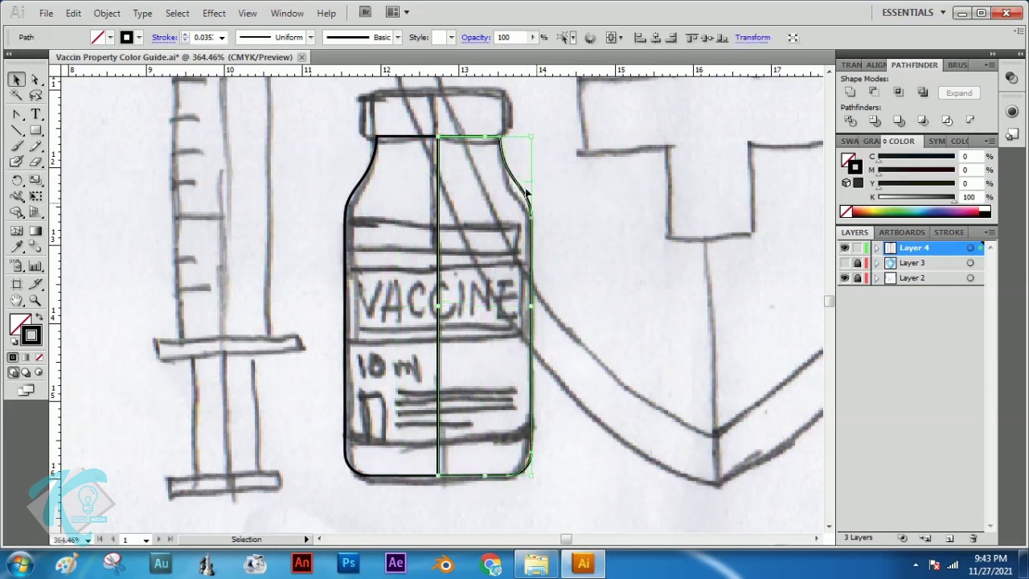
click(623, 286)
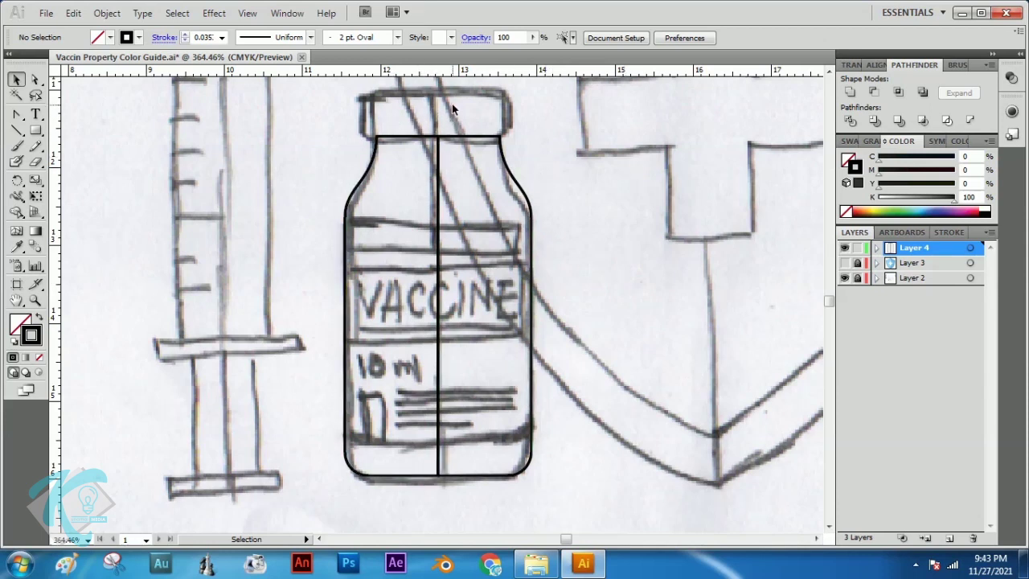
- Draw a rounded rectangle with a 0.2 cm corner radius over the sketched bottle cap
drag(36, 130, 84, 153)
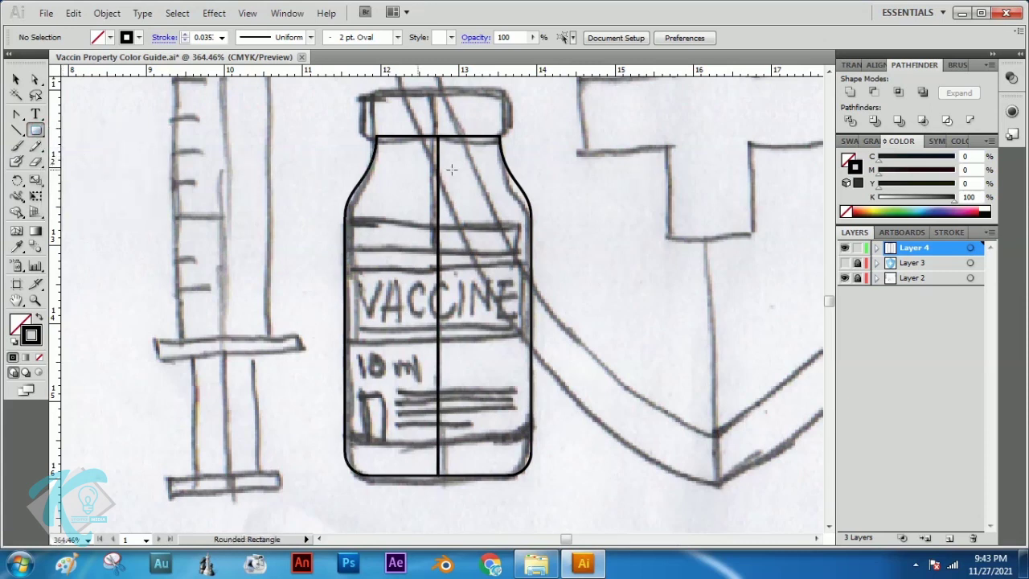
click(616, 290)
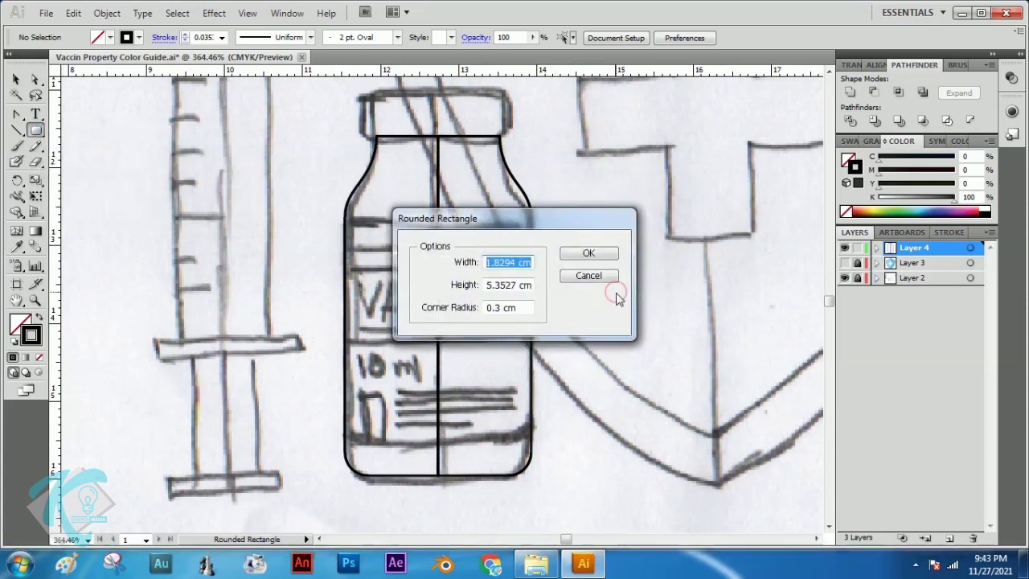
click(496, 307)
key(Delete)
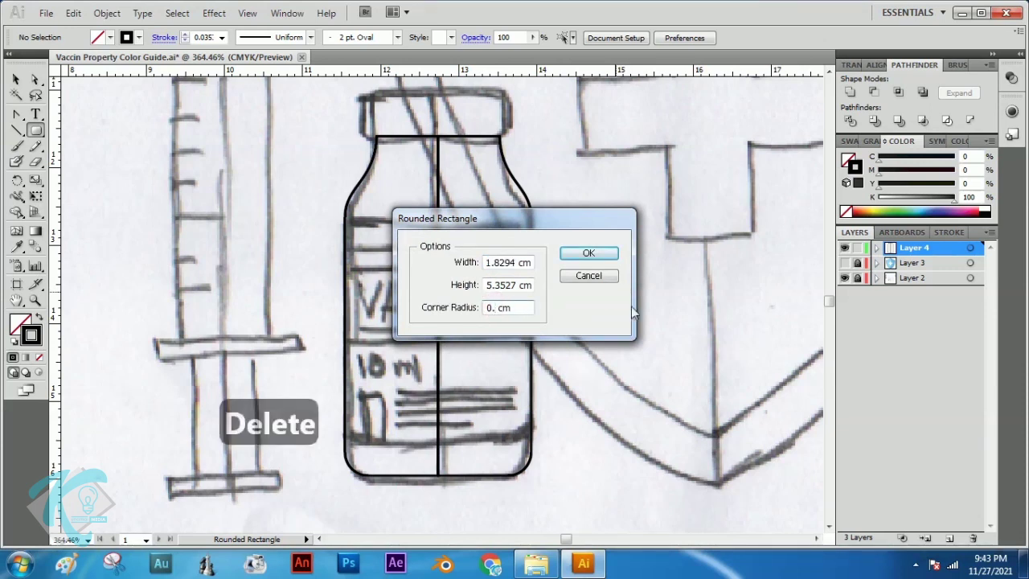
text(2)
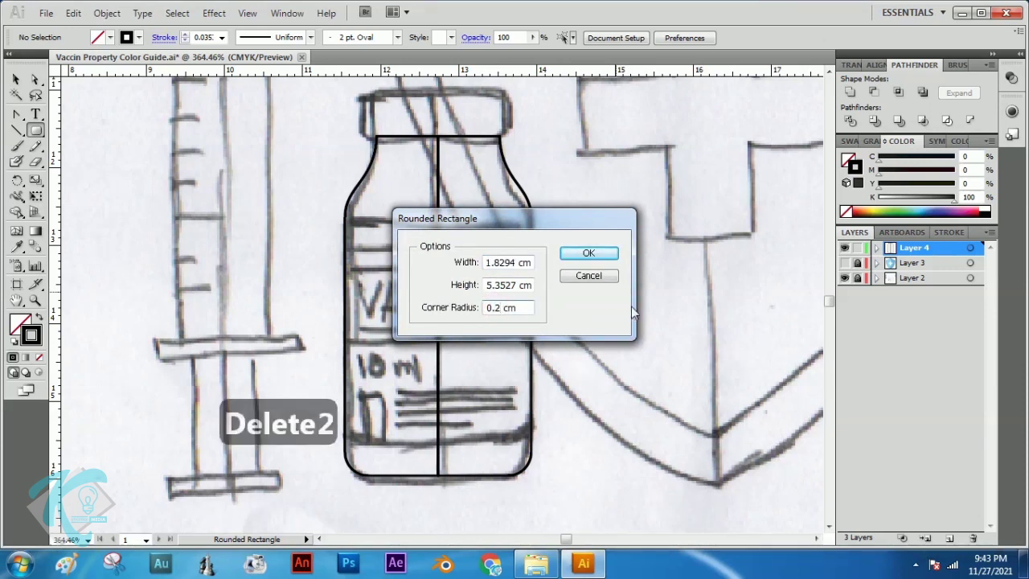
click(605, 256)
key(Delete)
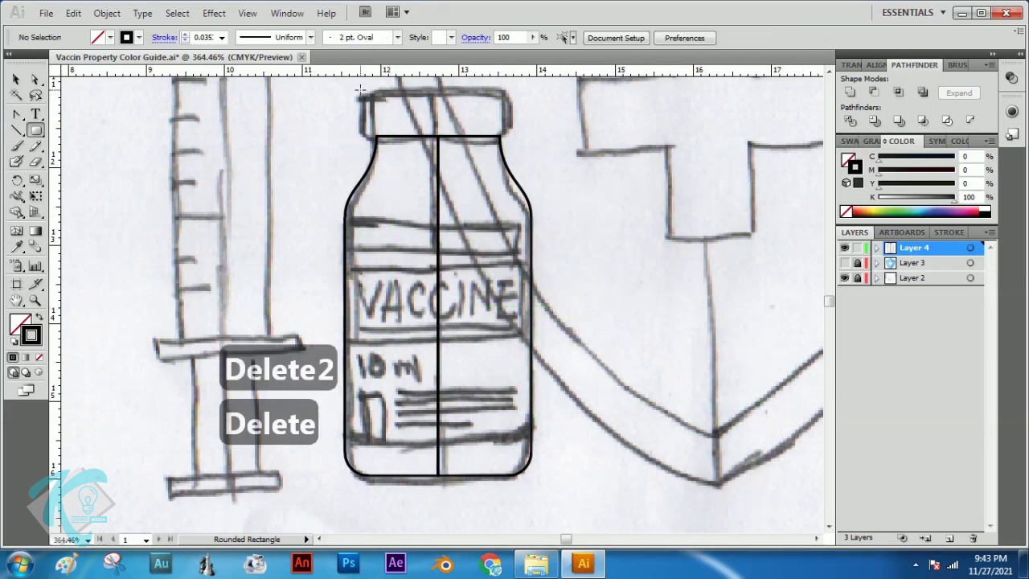
drag(361, 90, 511, 137)
key(v)
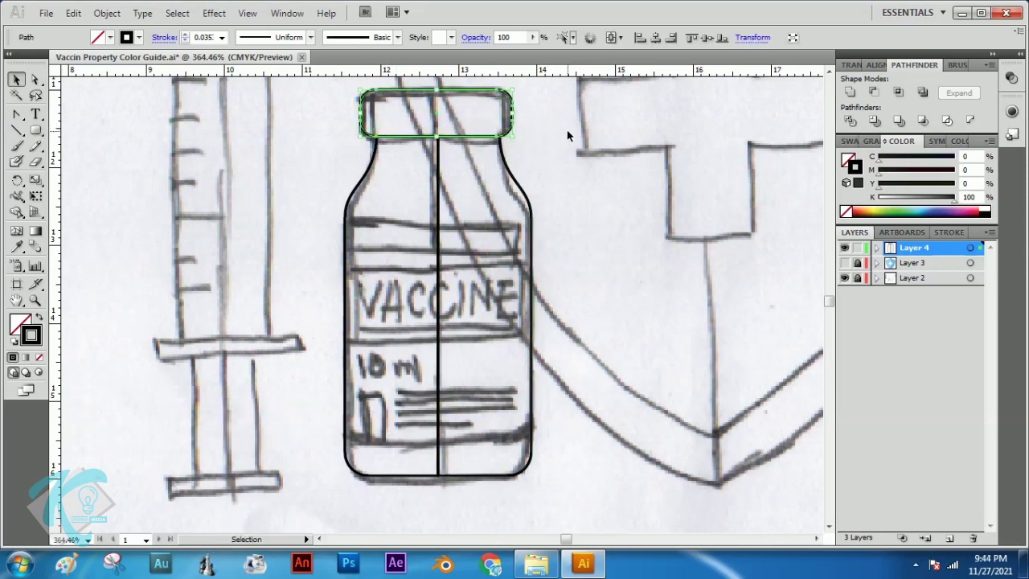
drag(561, 102, 561, 200)
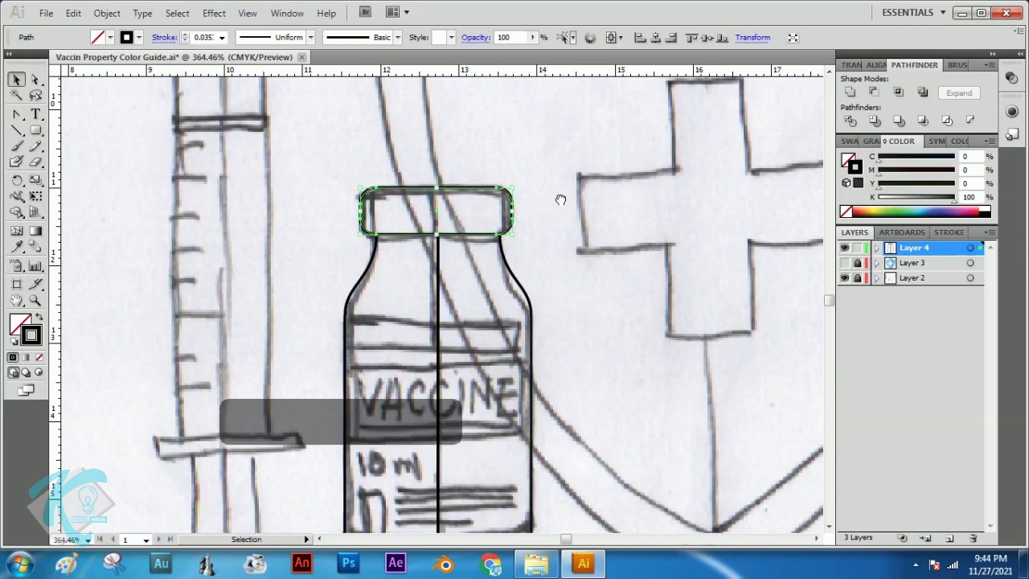
click(540, 155)
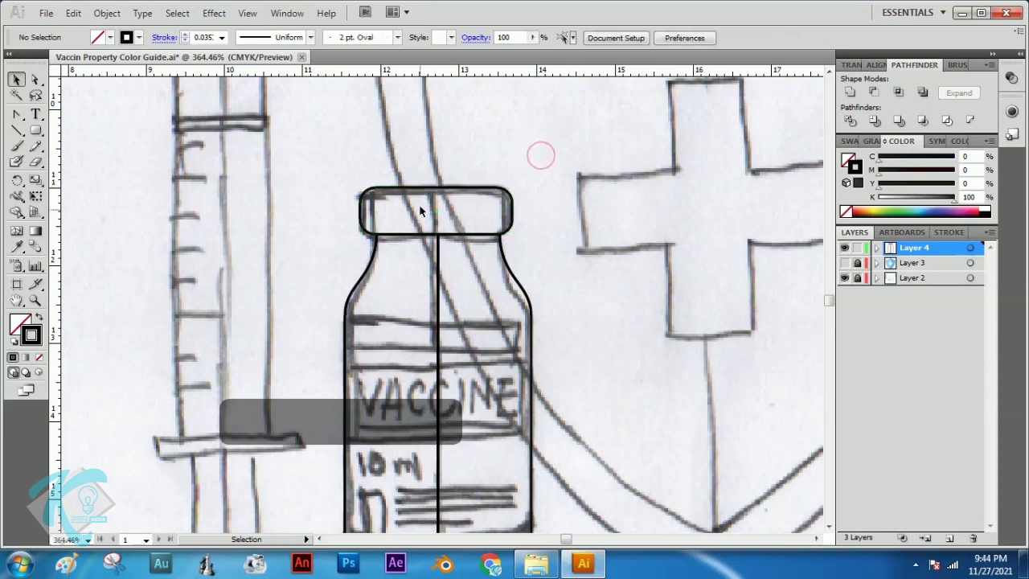
- Copy the right bottle half and paste the duplicate in place
click(438, 276)
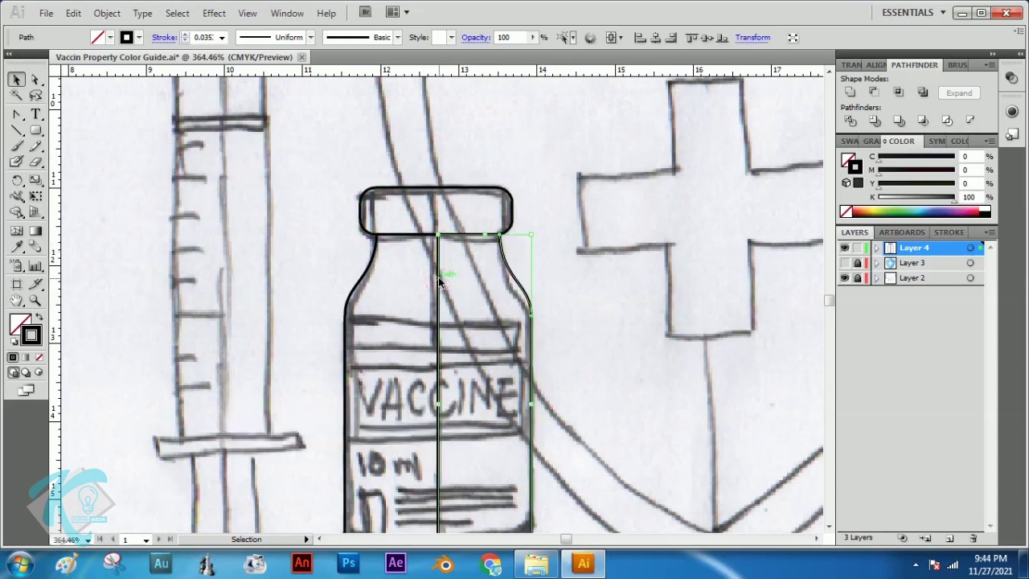
click(72, 13)
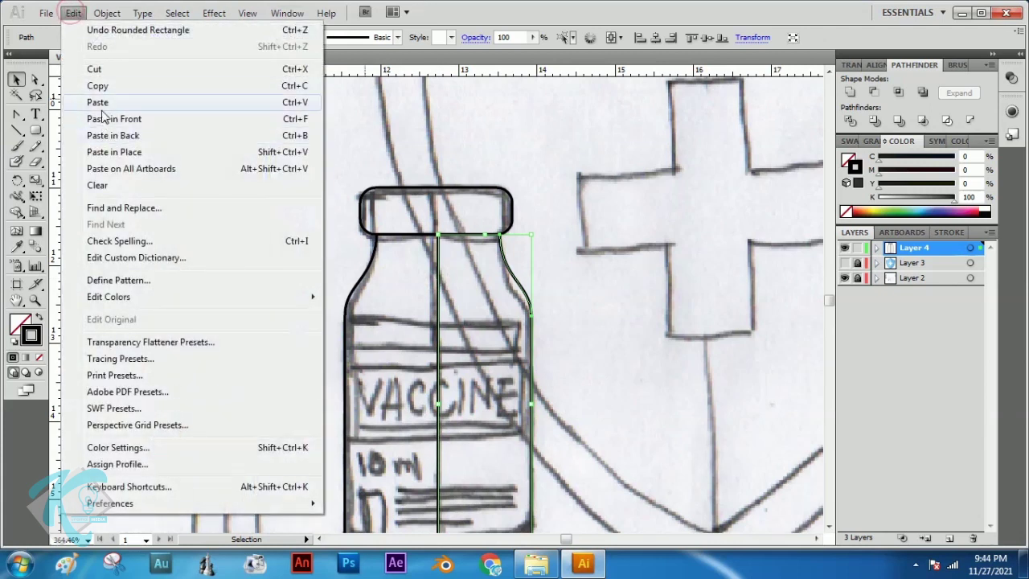
click(99, 85)
click(369, 121)
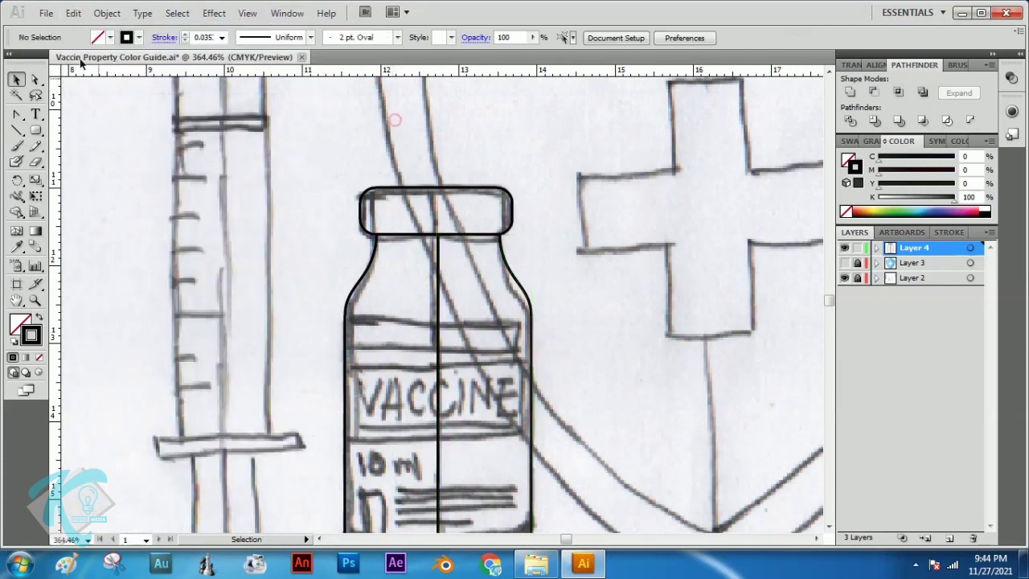
click(72, 13)
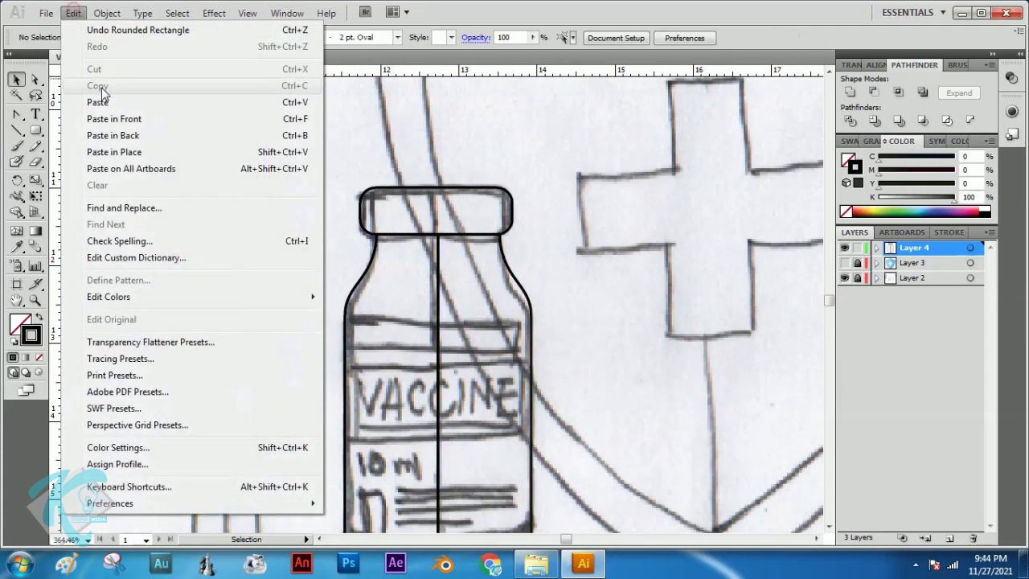
click(127, 156)
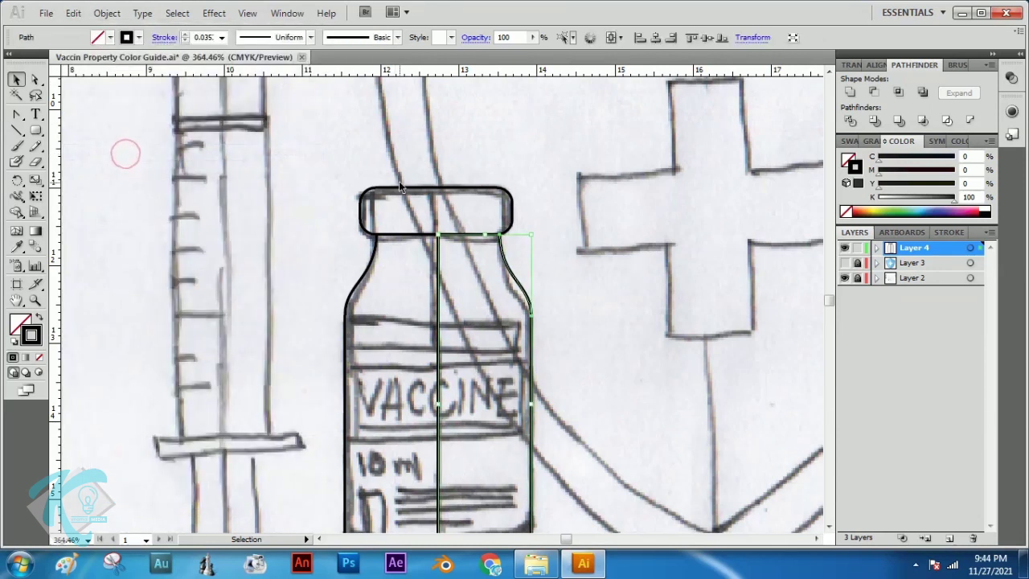
- Shift the pasted bottle half straight up until it covers the right half of the cap
key(Up)
key(Up)
key(Up)
key(Up)
key(Up)
key(Up)
key(Up)
key(Up)
key(Up)
key(Up)
key(Up)
key(Up)
key(Up)
key(Up)
key(Up)
key(Up)
key(Up)
key(Up)
key(Up)
key(Up)
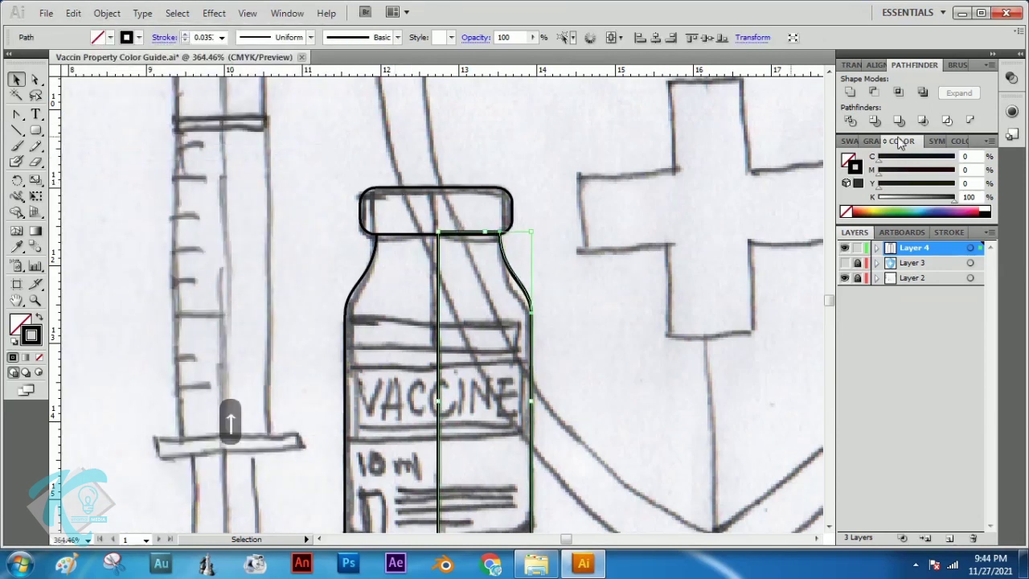
key(Up)
key(Up)
key(Up)
key(Up)
key(Up)
key(Up)
key(Up)
key(Up)
key(Up)
key(Up)
key(Up)
key(Up)
key(Up)
key(Up)
key(Up)
key(Up)
key(Up)
key(Up)
key(Up)
key(Up)
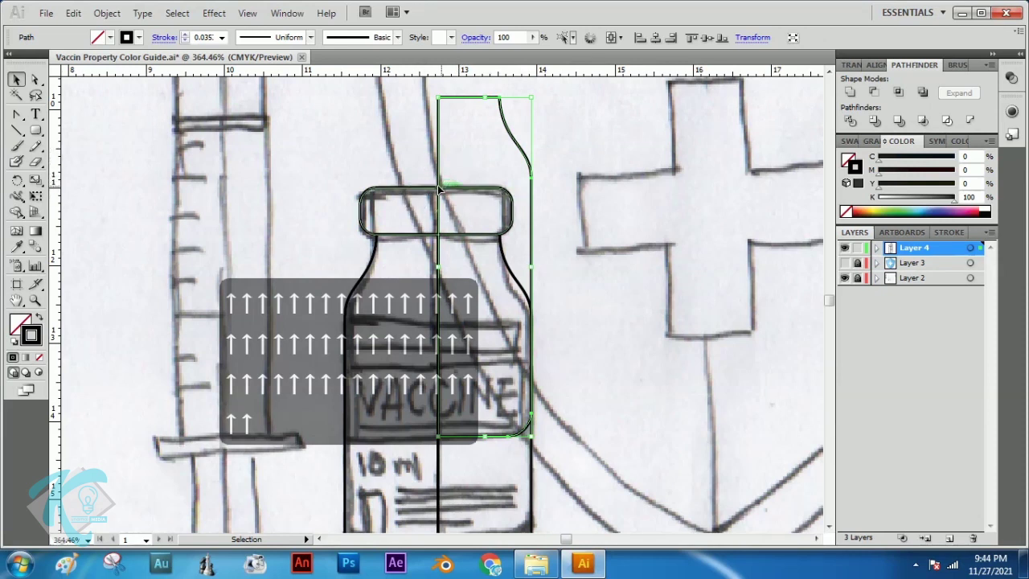
- Subtract the raised bottle half from the cap with Minus Front to keep only the cap's left half
click(456, 160)
click(440, 138)
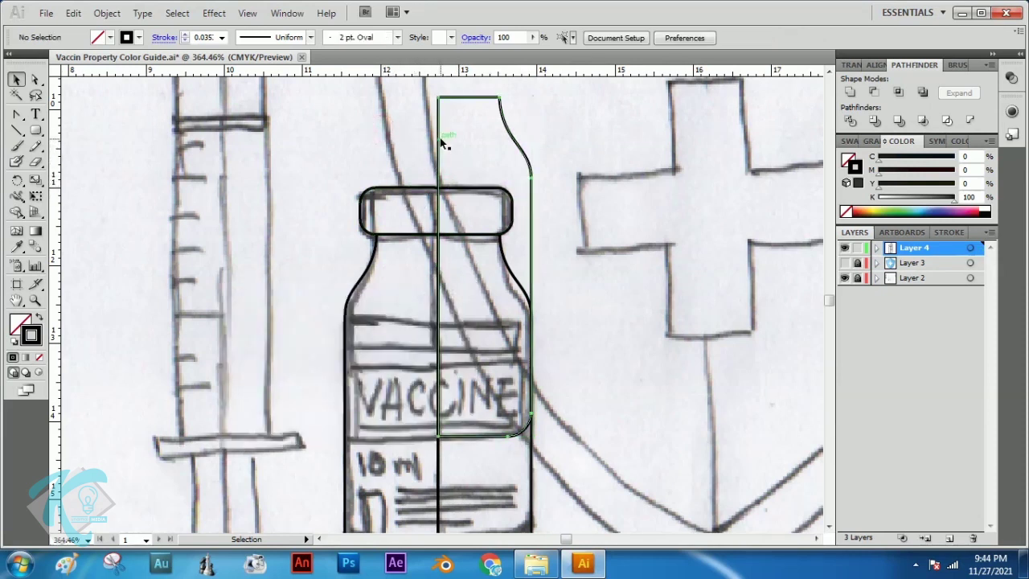
shift+click(393, 193)
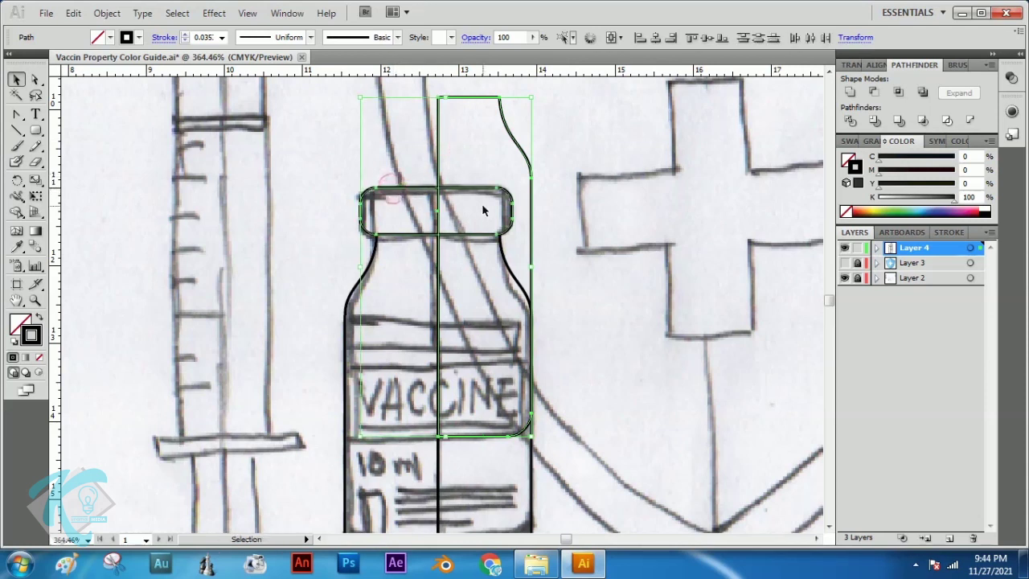
click(874, 94)
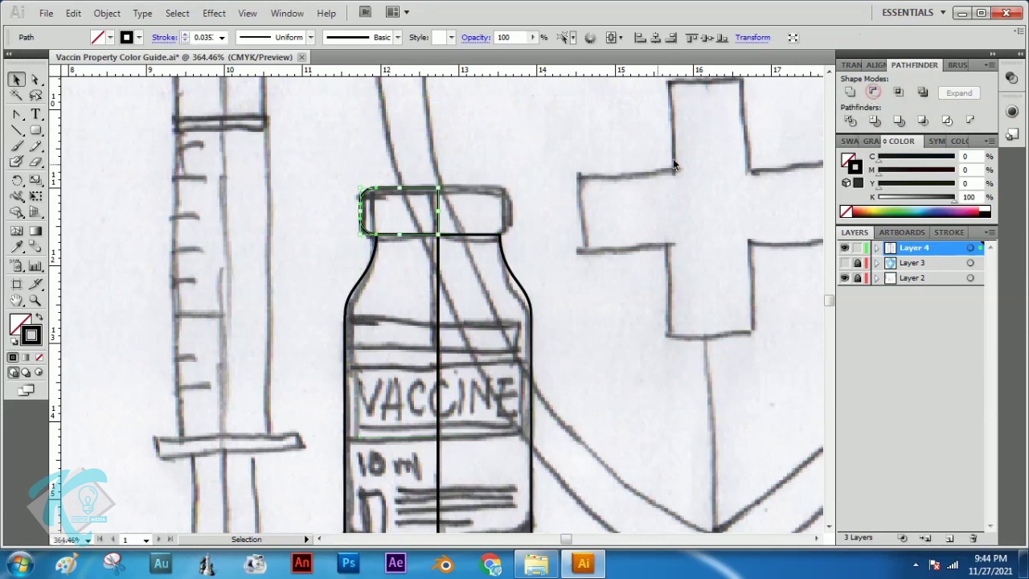
click(554, 247)
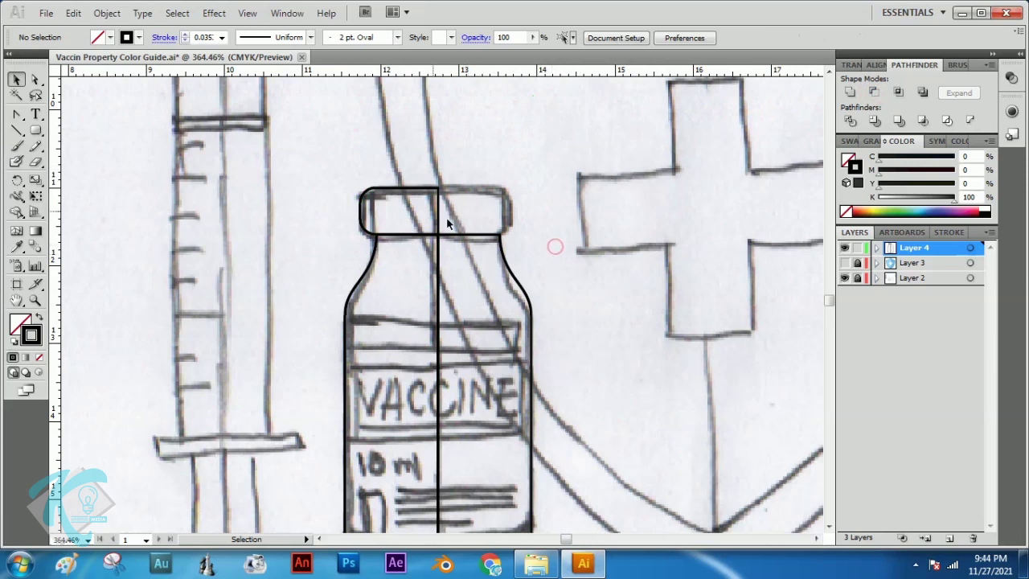
- Reflect a copy of the left cap half across the vertical axis
click(406, 190)
right_click(406, 186)
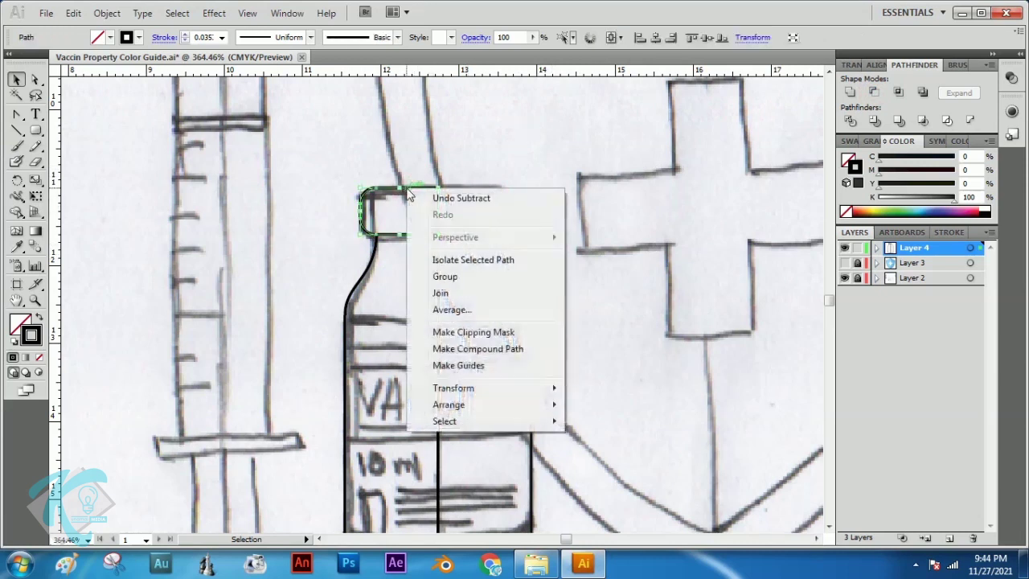
click(481, 388)
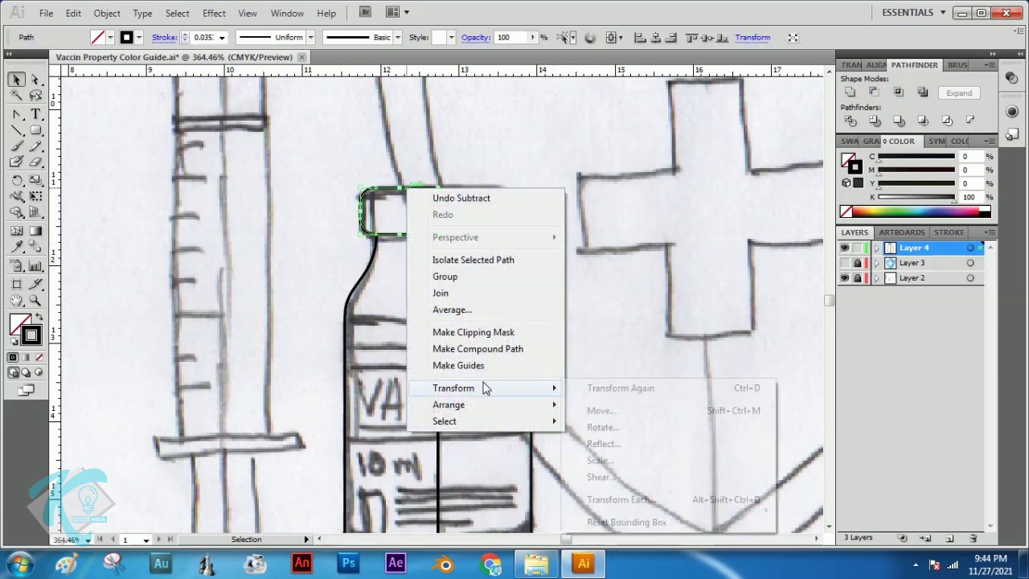
click(609, 442)
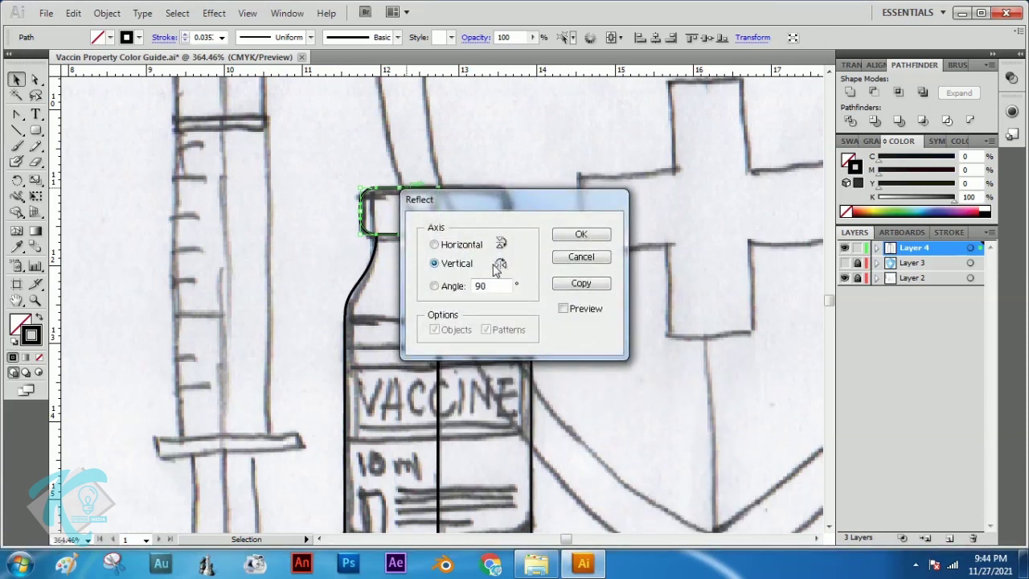
click(581, 284)
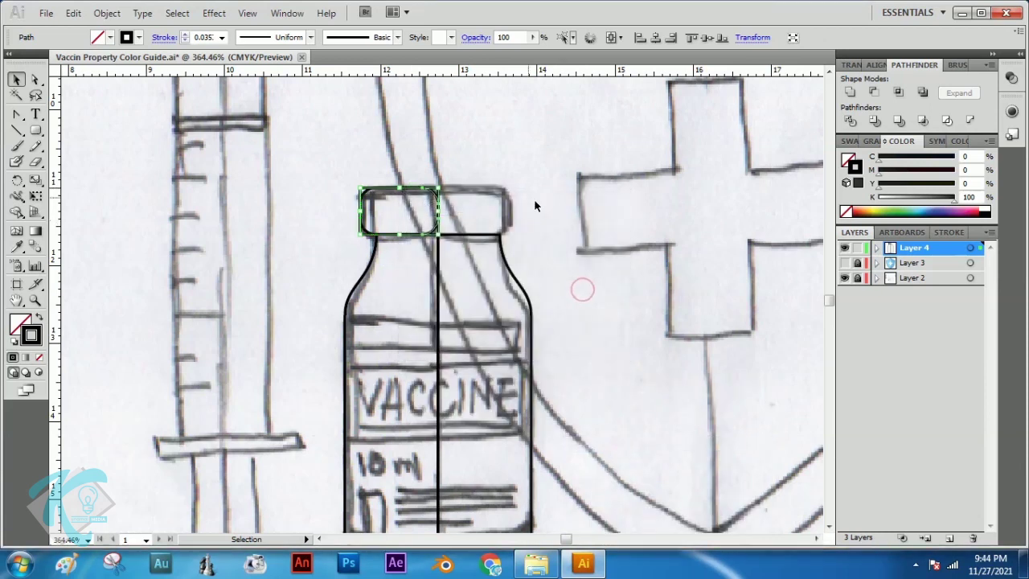
- Move the mirrored cap half to the right so it meets the left cap half at the centre line
key(Right)
key(Right)
key(Right)
key(Right)
key(Right)
key(Right)
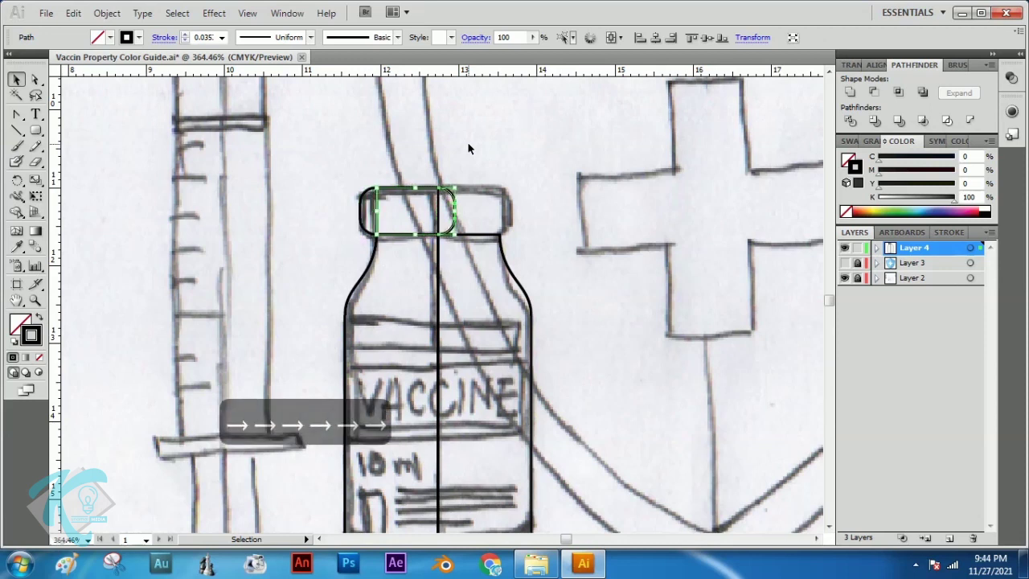
click(283, 136)
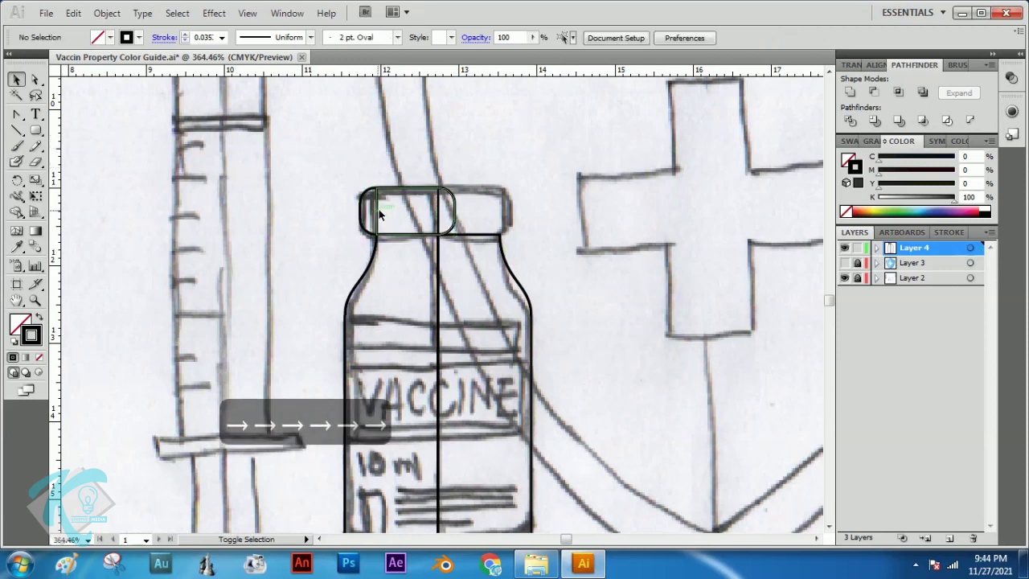
drag(375, 208, 438, 213)
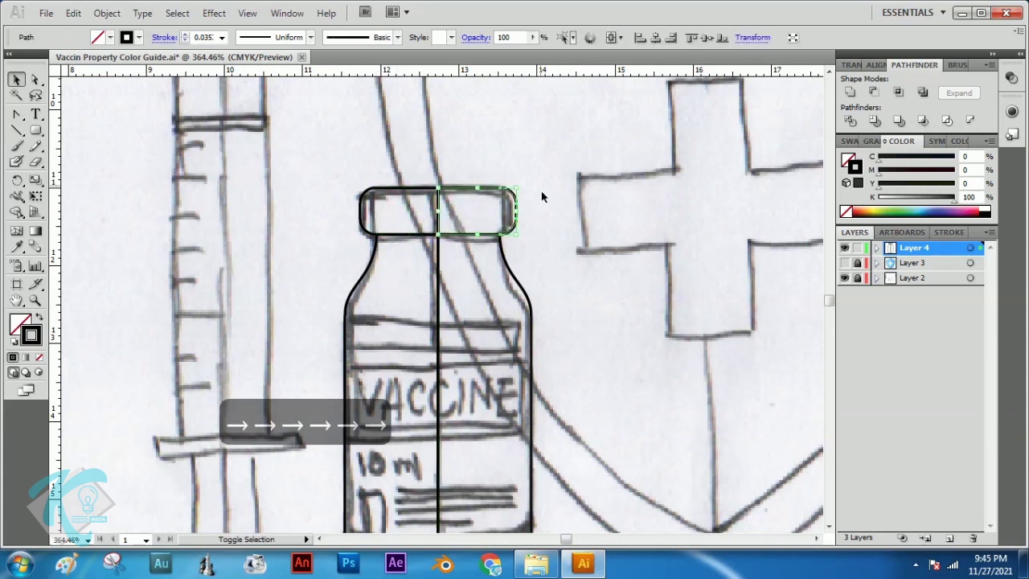
click(555, 148)
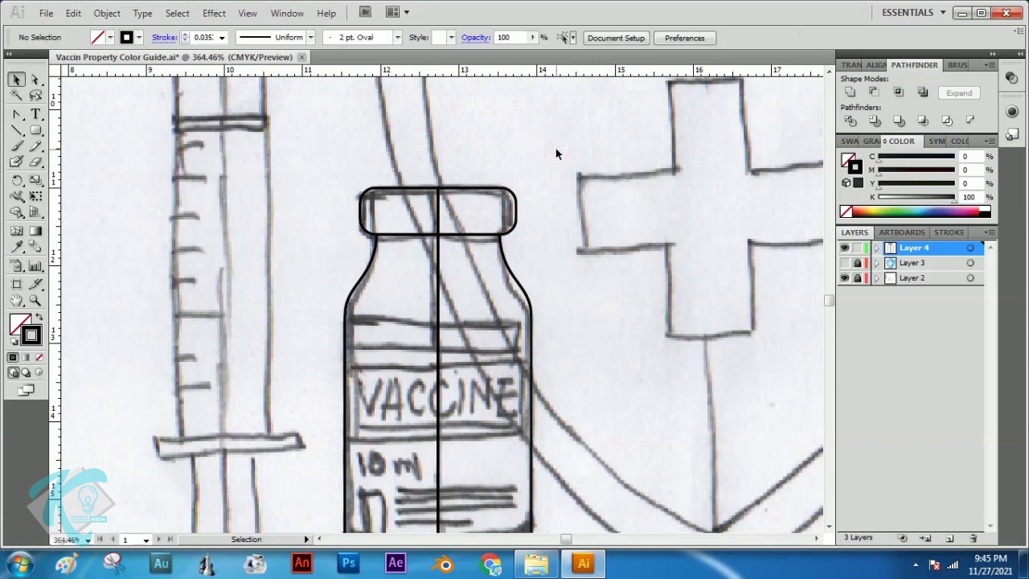
- Draw two rectangles over the bottle's label, tracing the narrow upper stripe and the box around the sketched VACCINE lettering
key(z)
alt+click(482, 250)
drag(446, 369, 506, 244)
drag(501, 306, 497, 290)
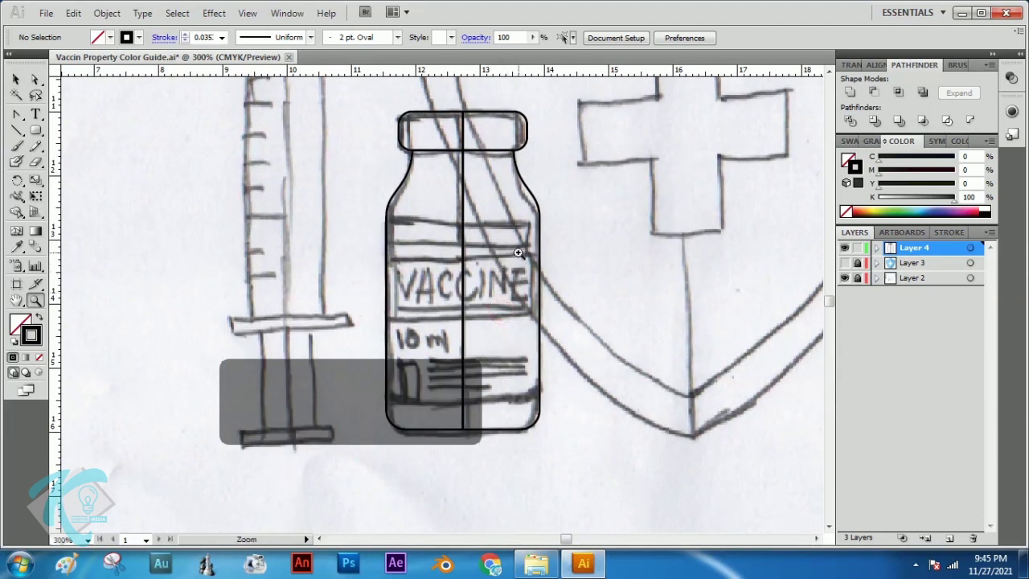
click(16, 79)
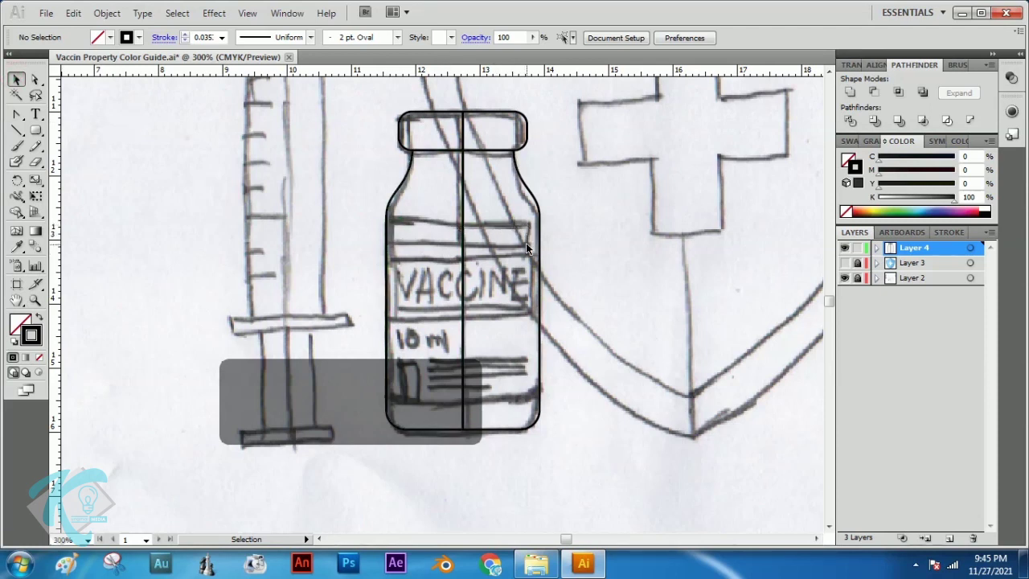
drag(35, 130, 64, 135)
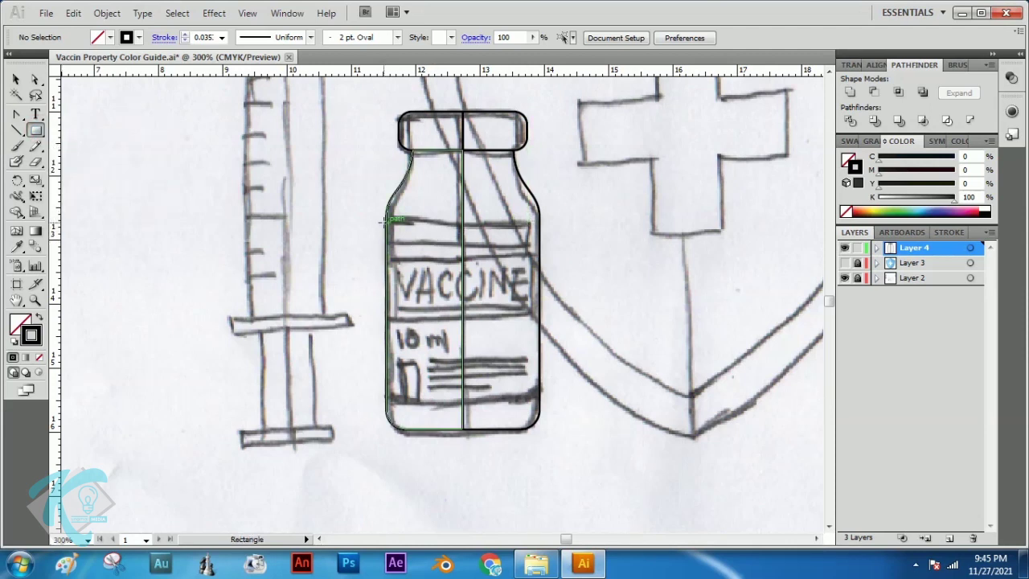
drag(384, 223, 530, 246)
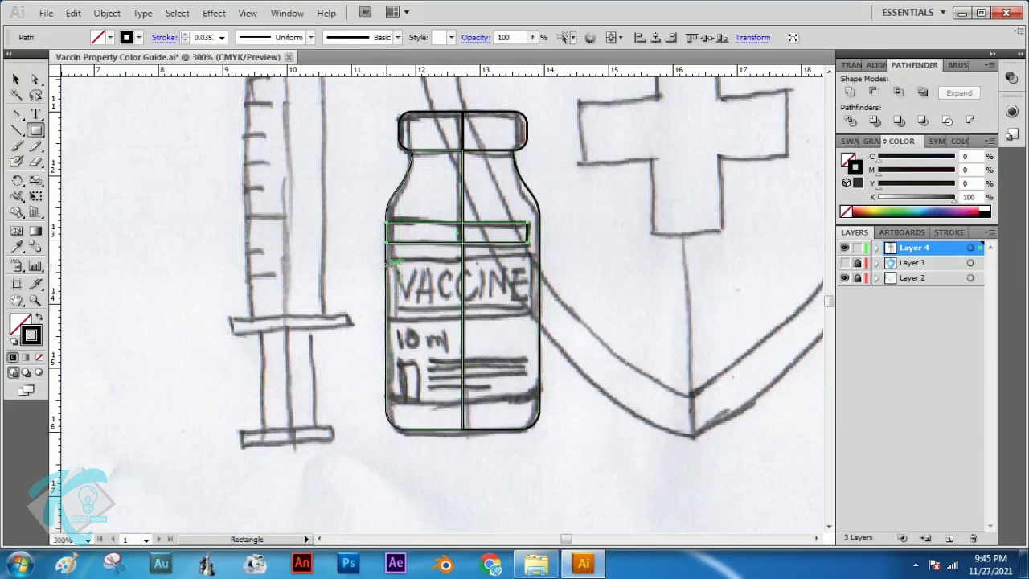
drag(388, 258, 529, 316)
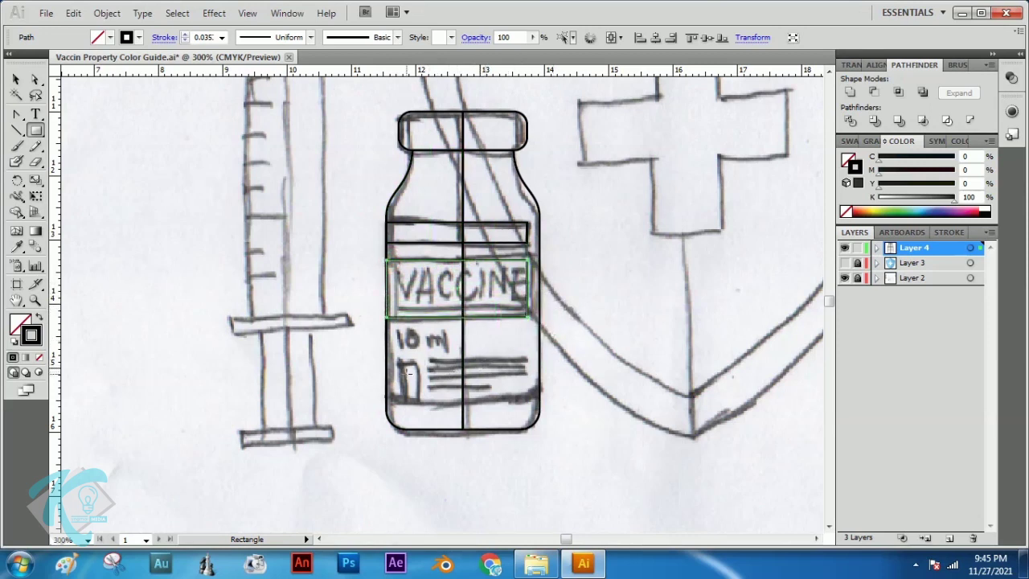
- Draw a wide rectangle extending past the bottle's base and a small upright rectangle over the sketched box below the 10 ml lettering
drag(350, 478, 564, 398)
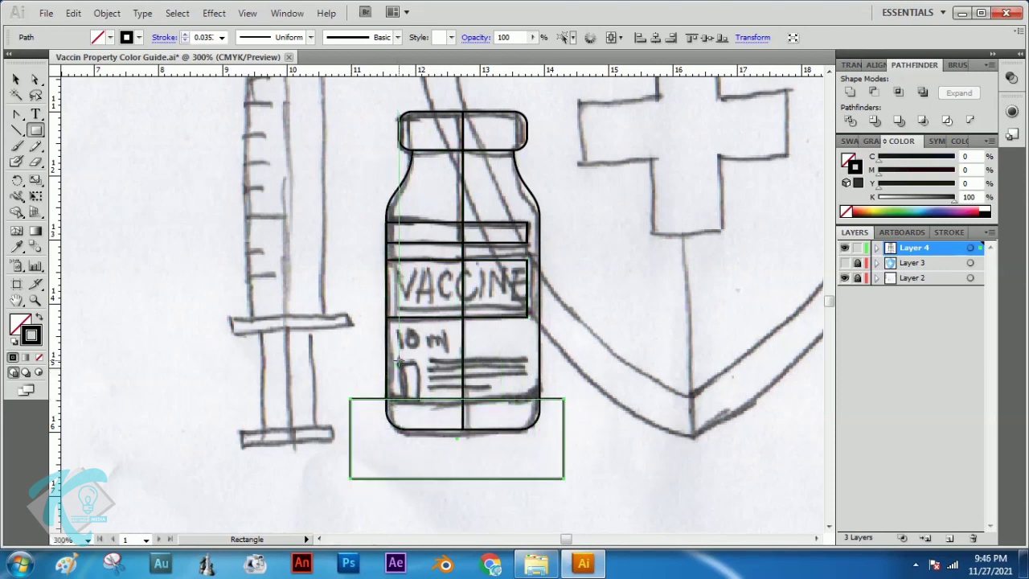
drag(398, 362, 418, 398)
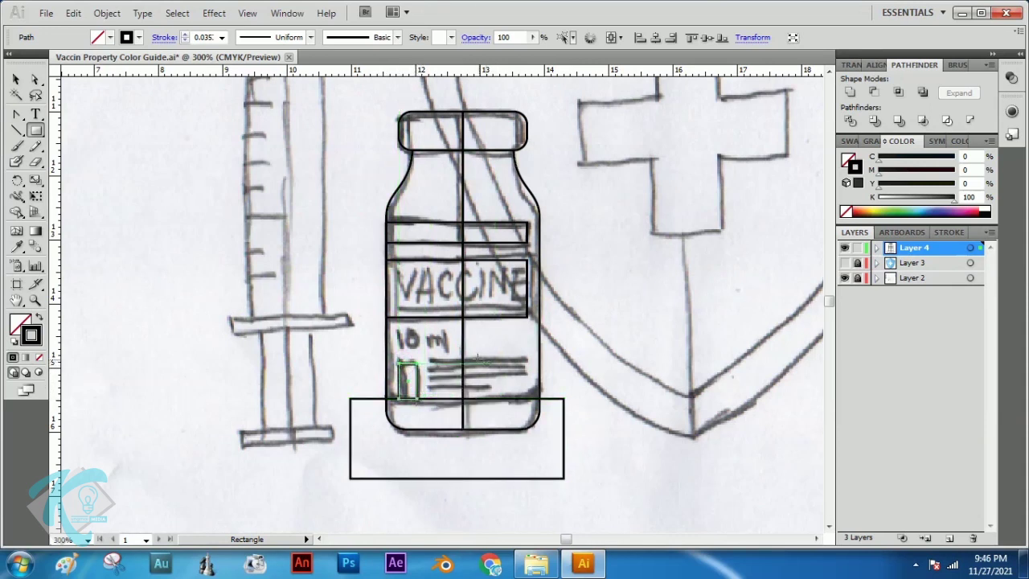
- Draw a horizontal line over the uppermost sketched text line beside the small box and set its stroke weight to 0.05 cm
click(16, 130)
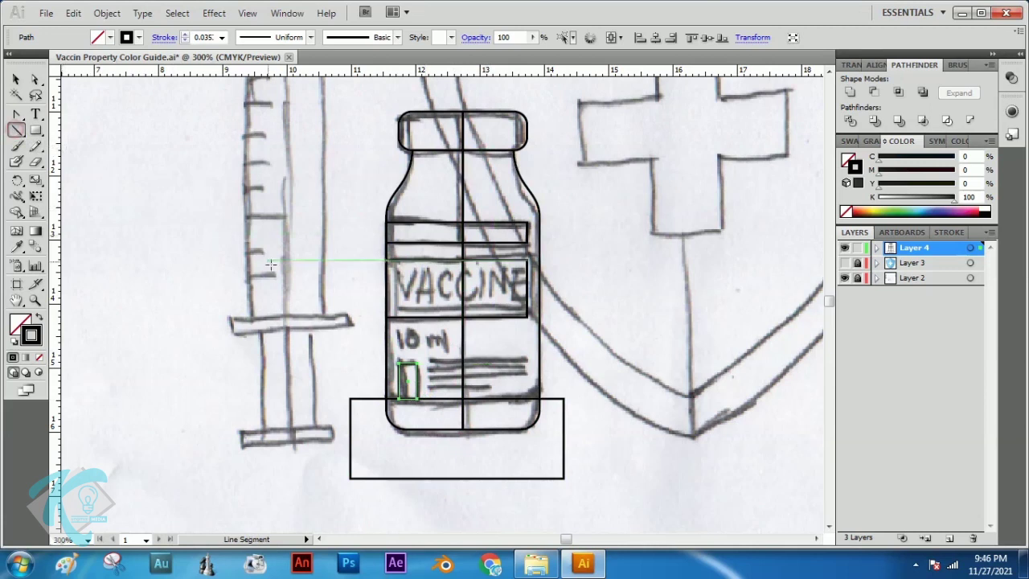
drag(399, 363, 529, 364)
click(16, 79)
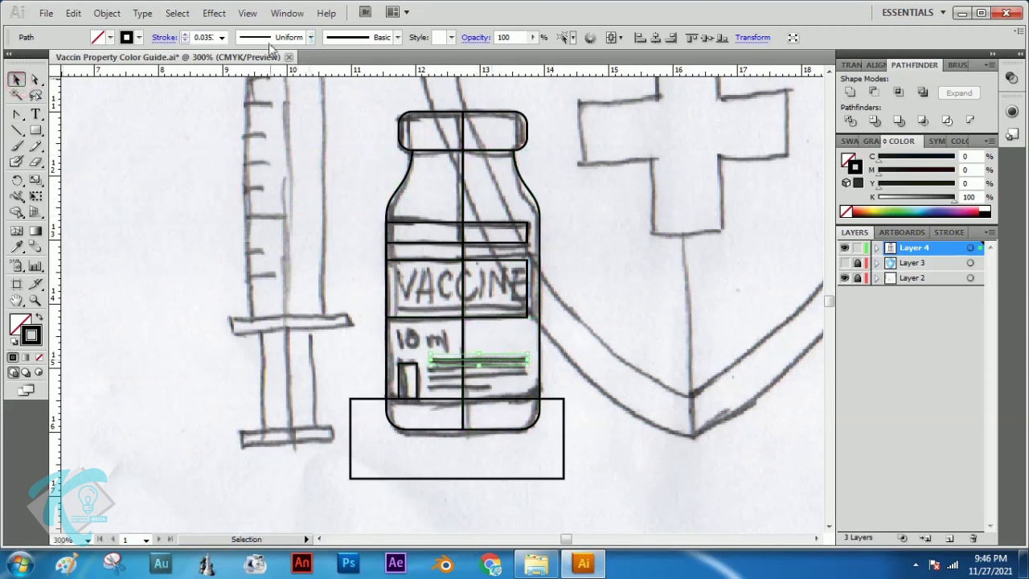
click(221, 37)
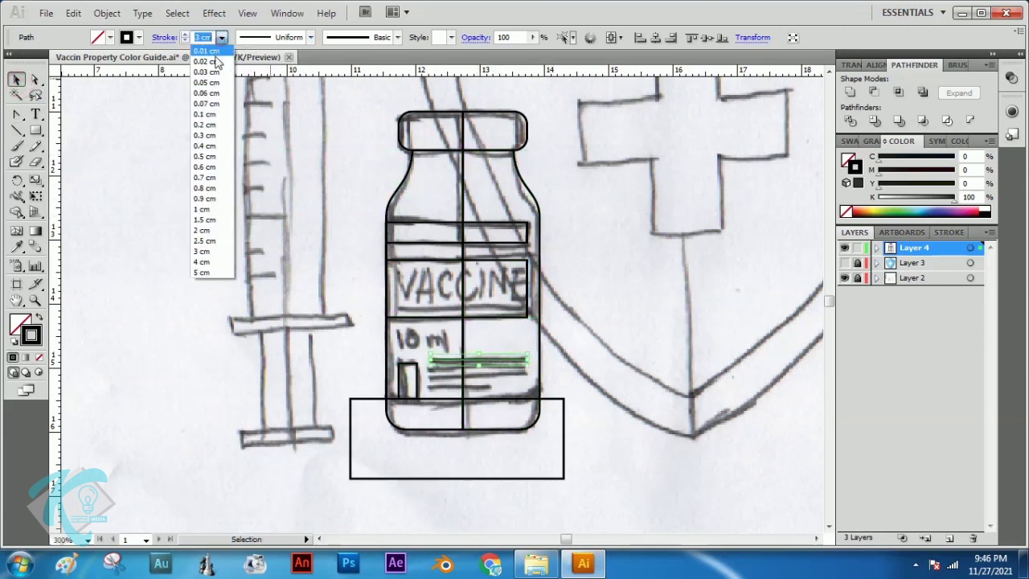
click(206, 114)
click(221, 37)
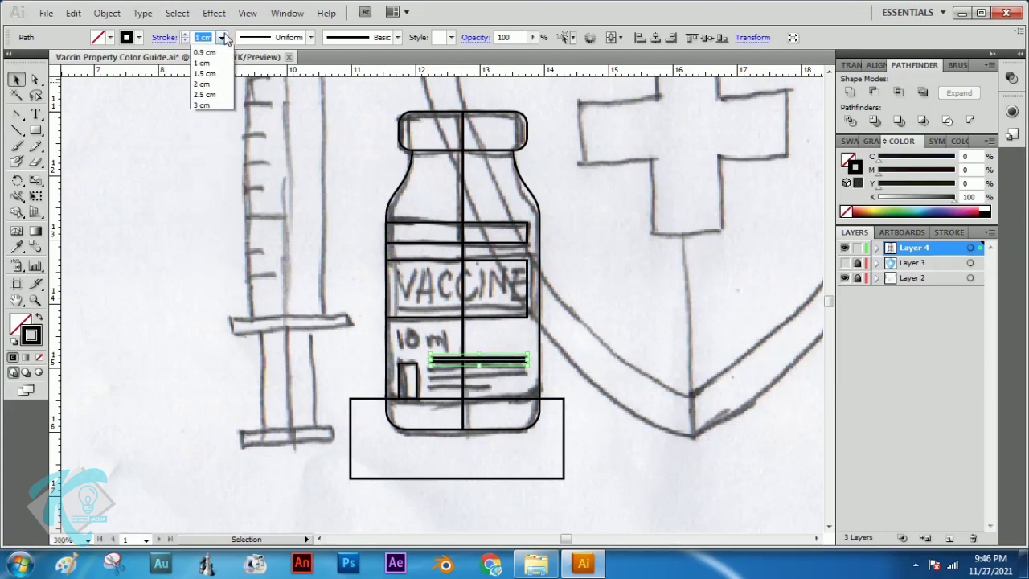
click(211, 83)
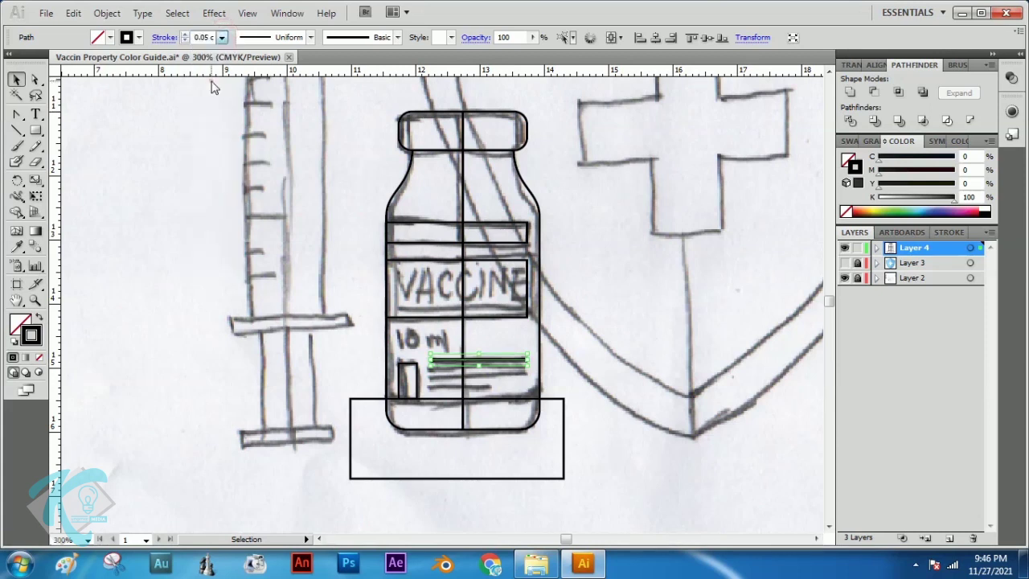
click(554, 372)
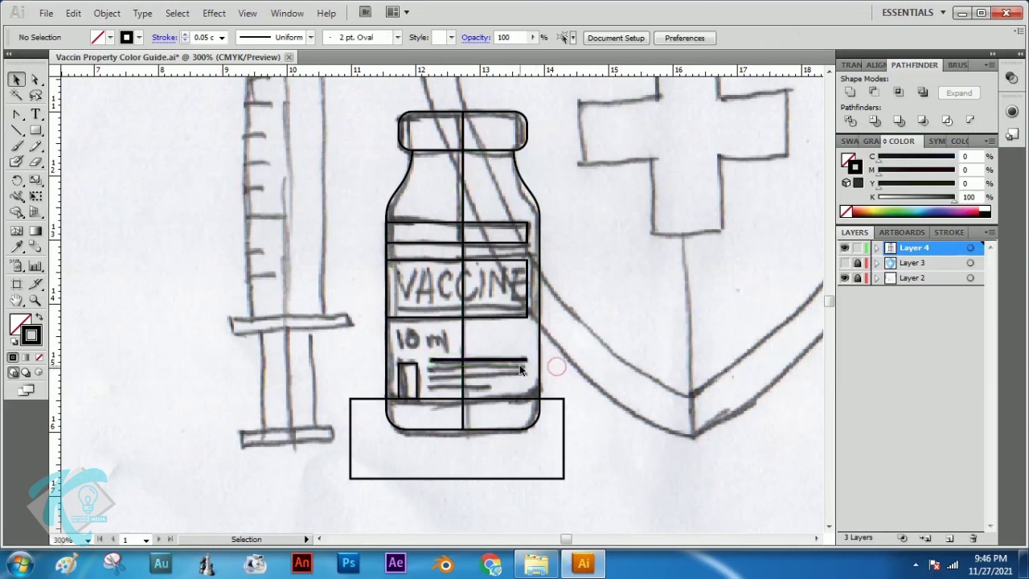
- Duplicate the 0.05 cm label line in place and nudge the copy down onto the second sketched line
click(521, 362)
key(a)
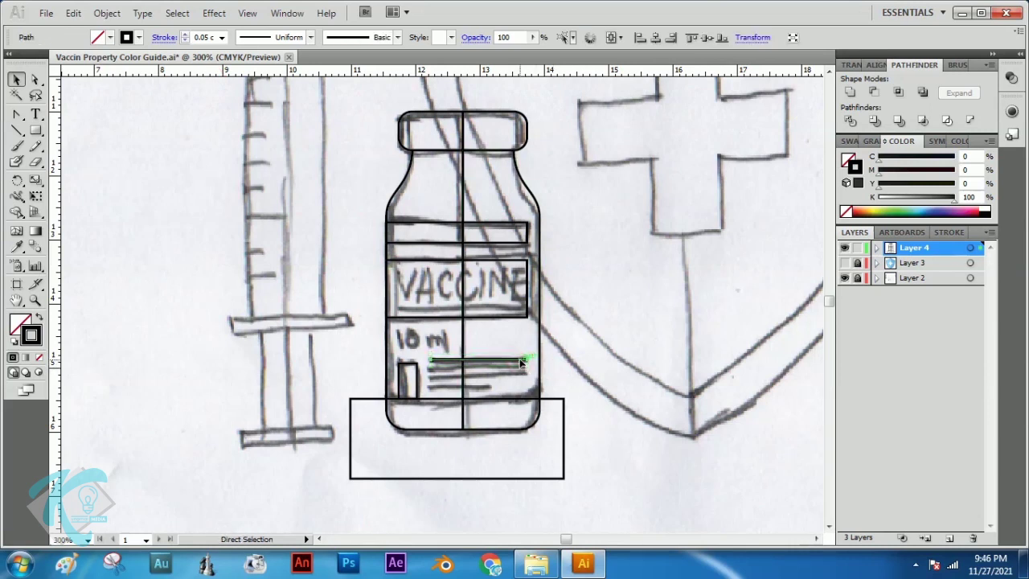
key(ctrl+c)
click(73, 13)
click(107, 89)
click(73, 14)
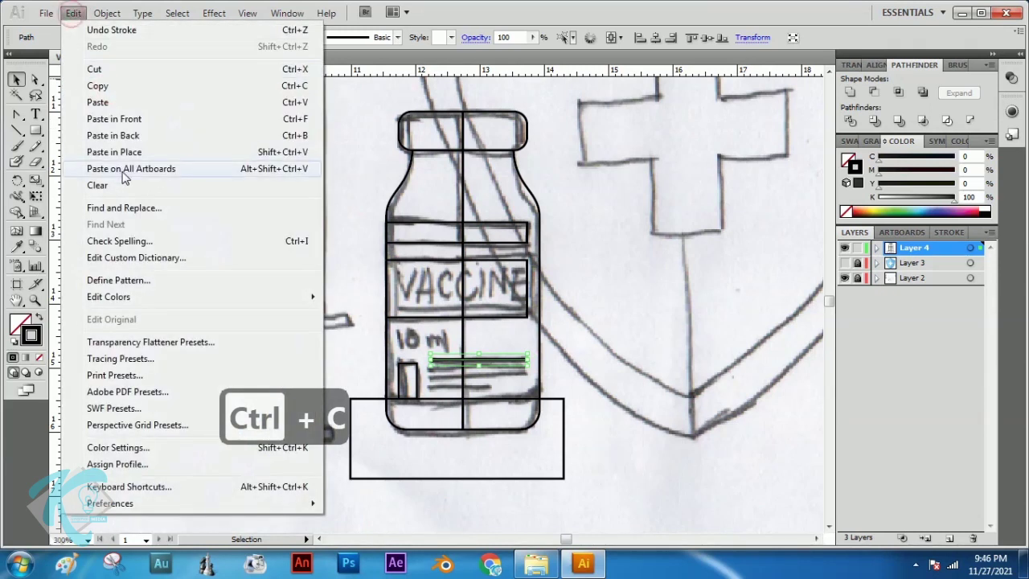
click(118, 154)
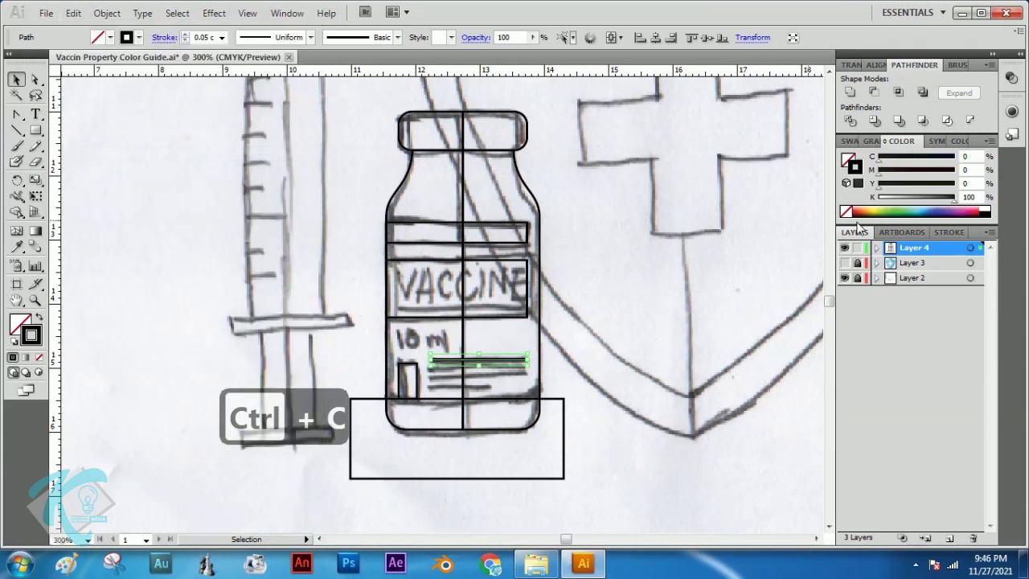
key(Down)
key(Down)
key(Down)
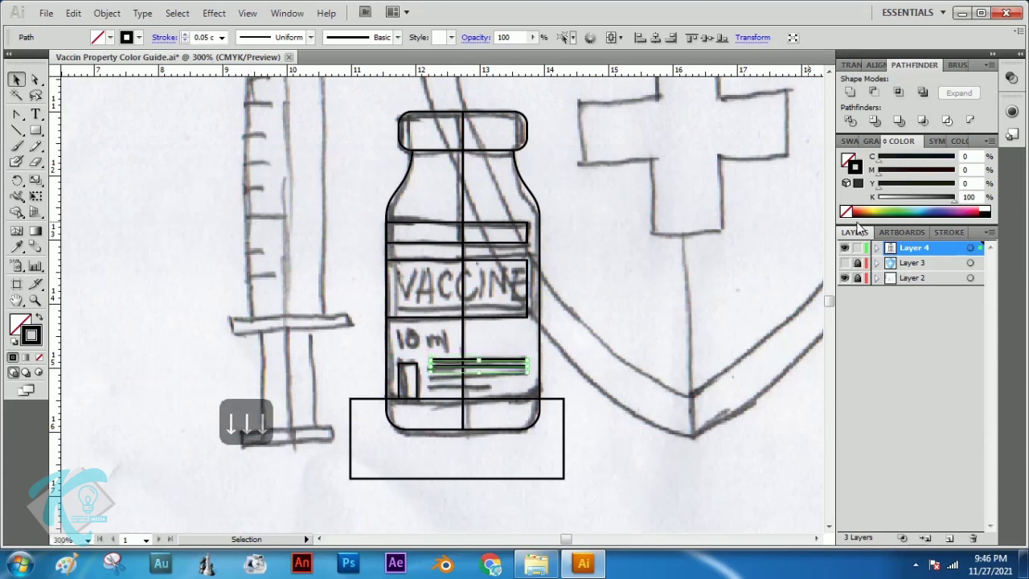
- Duplicate the second label line in place and nudge the copy down to form the third line
click(73, 14)
click(102, 87)
click(71, 14)
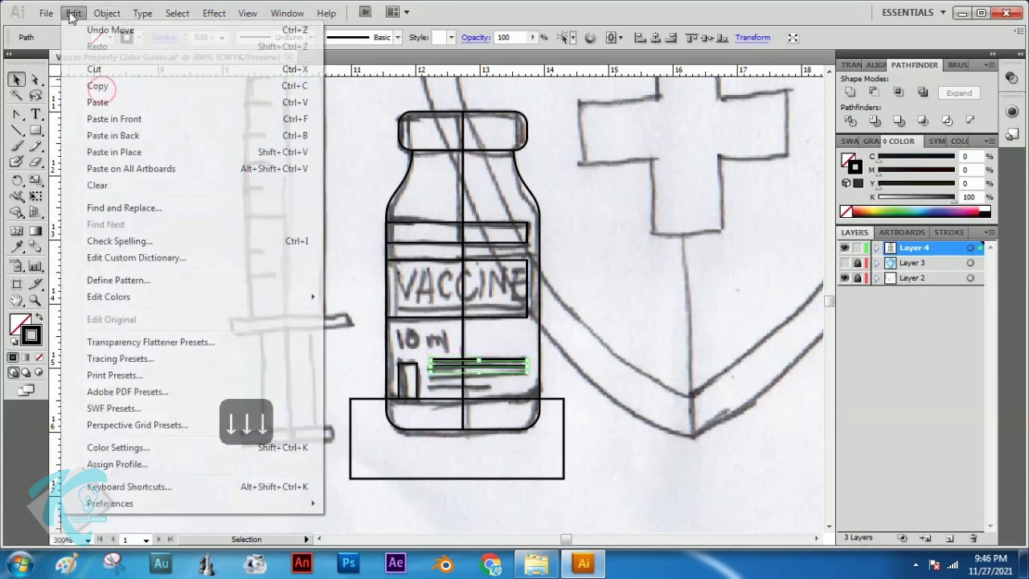
click(109, 153)
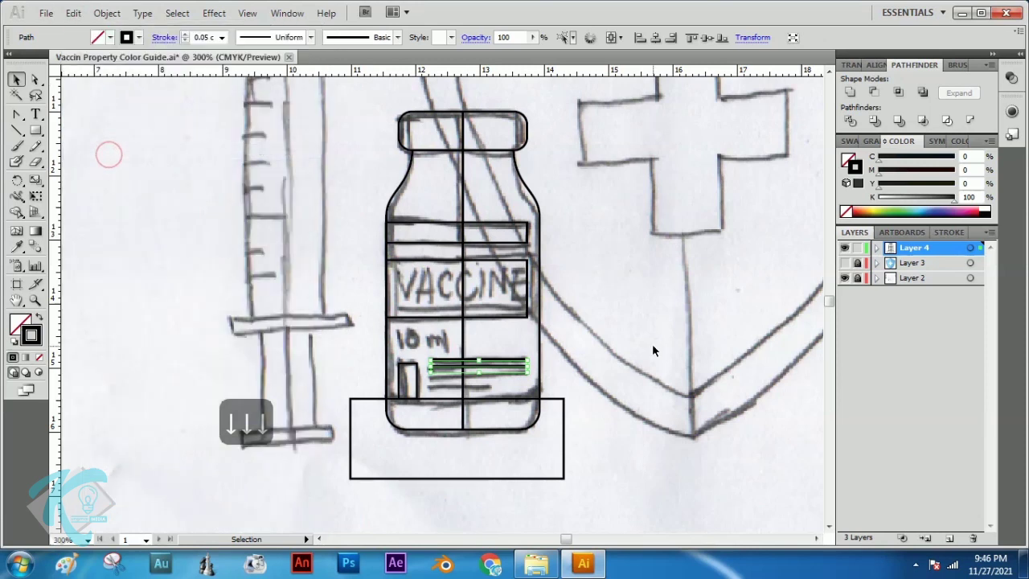
key(Down)
key(Down)
key(Down)
key(Down)
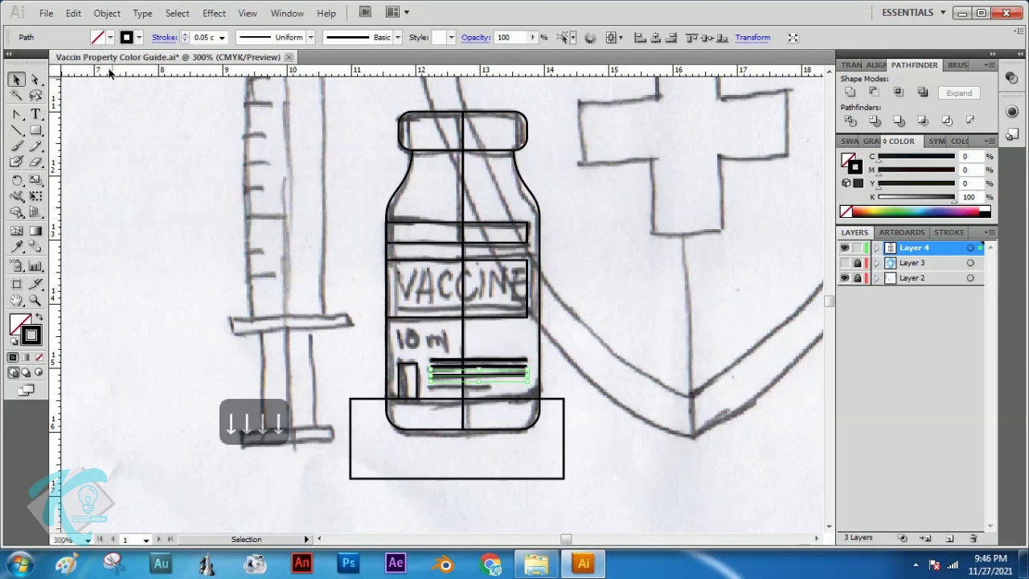
- Duplicate the third label line in place, nudge the copy down, and shorten its right end to match the short sketched line
click(73, 14)
click(102, 86)
click(74, 14)
click(118, 153)
key(Down)
key(Down)
key(Down)
key(Down)
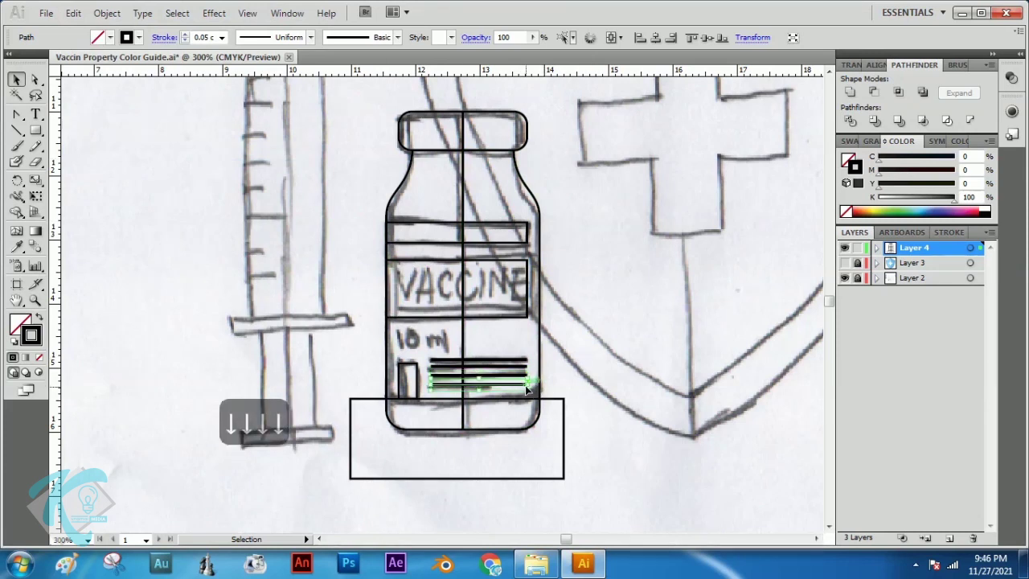
drag(528, 383, 491, 382)
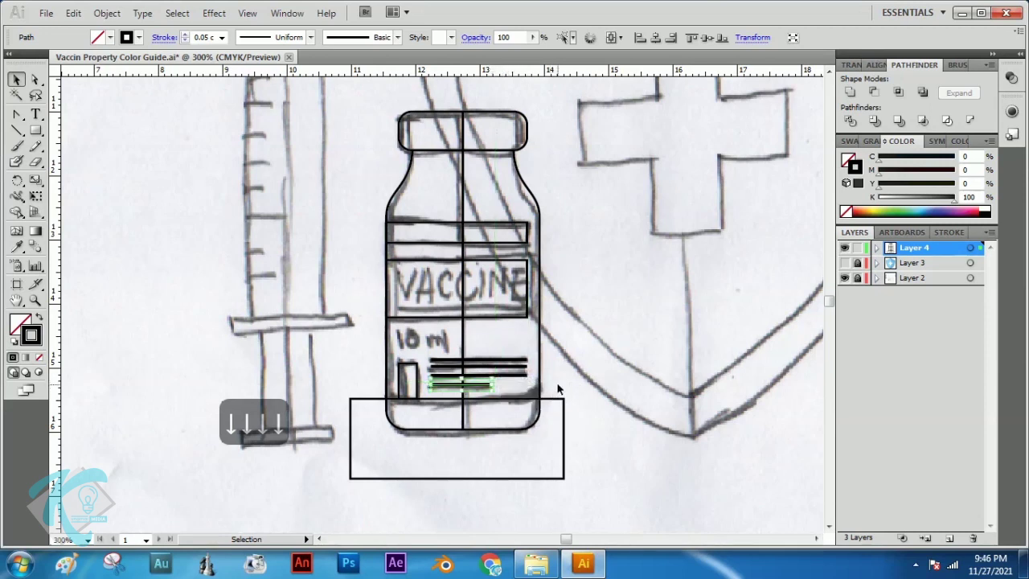
click(580, 411)
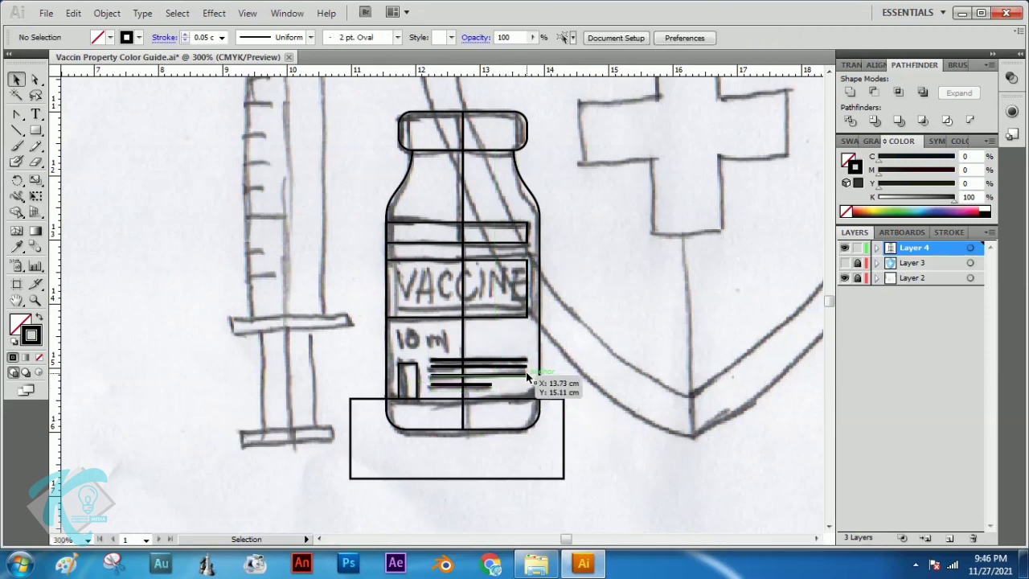
- Add the text VACCINE in capitals on the empty area left of the syringe
click(35, 114)
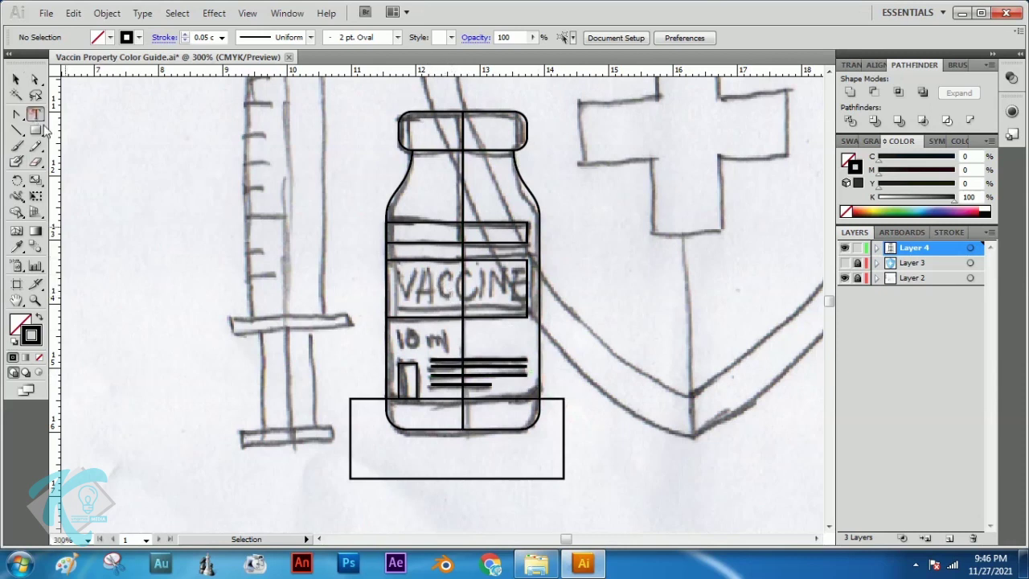
click(125, 262)
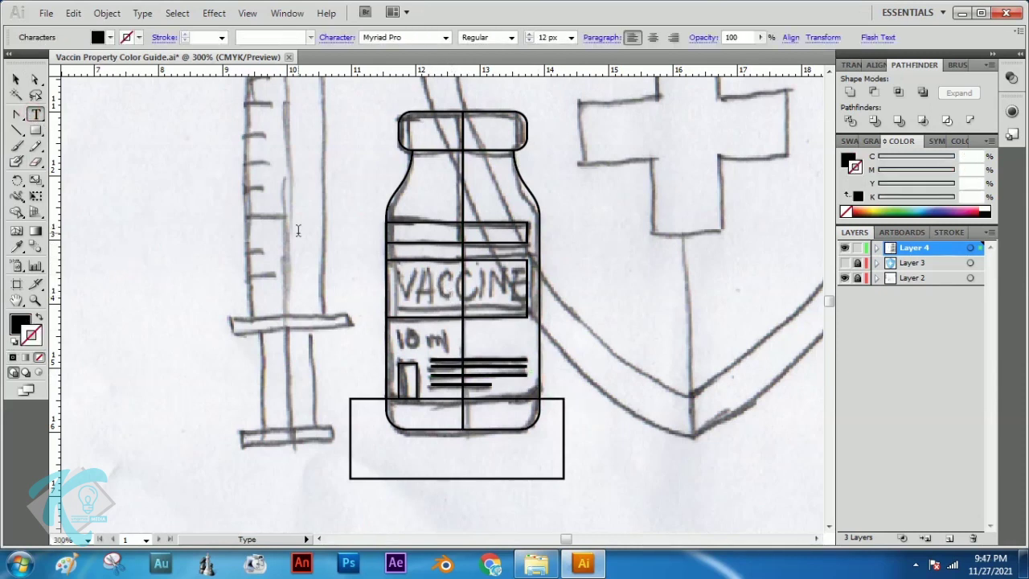
key(Caps_Lock)
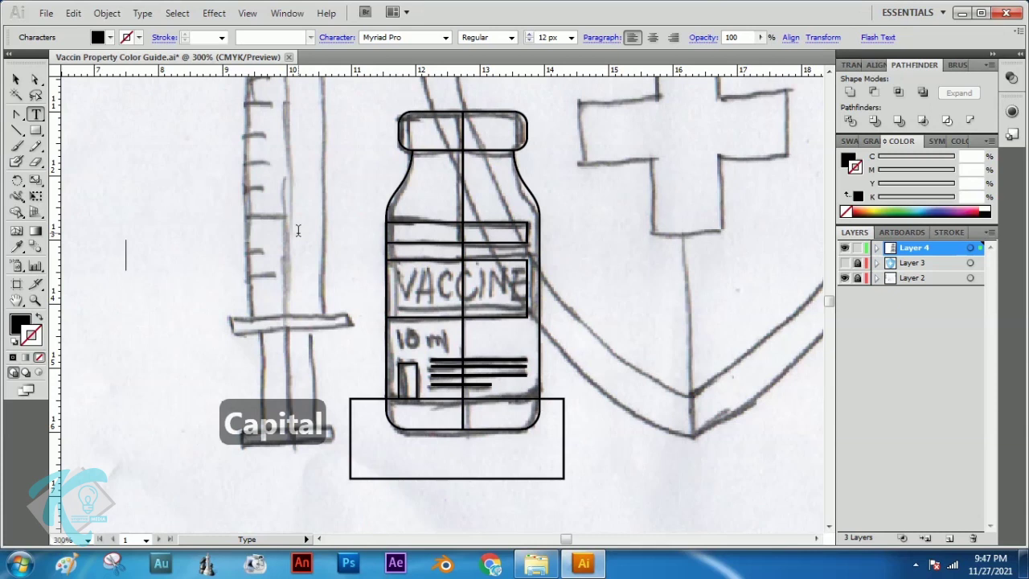
text(VACCINE)
click(16, 79)
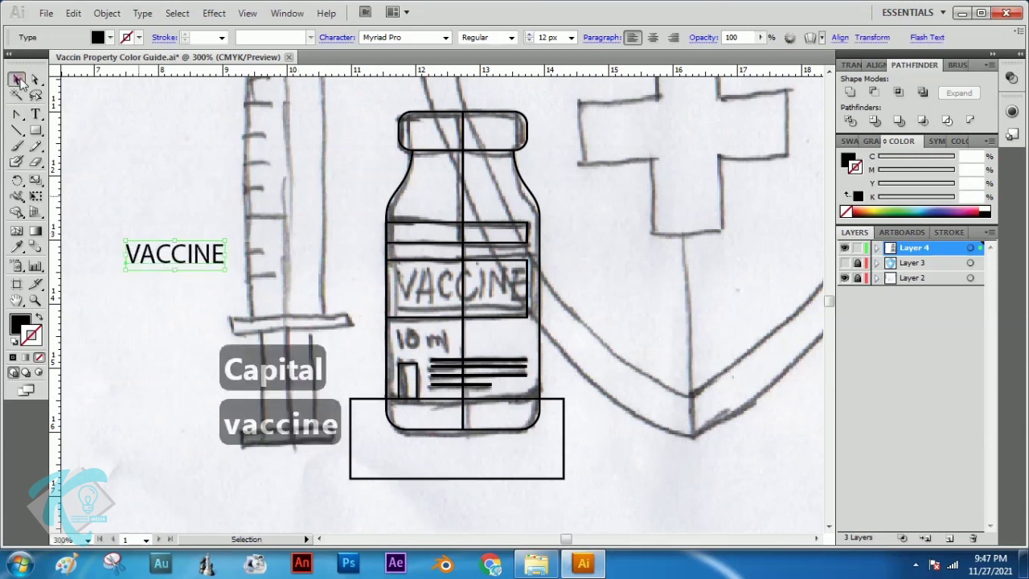
- Set the VACCINE text to Bold Condensed and fit it inside the bottle's label box at about 19.36 px
click(511, 37)
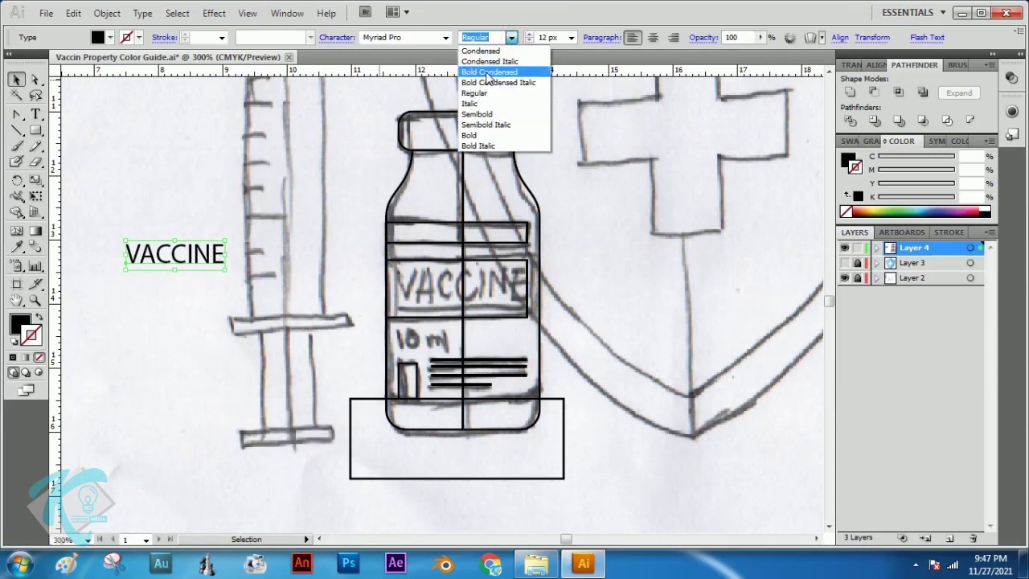
click(487, 73)
drag(183, 255, 542, 260)
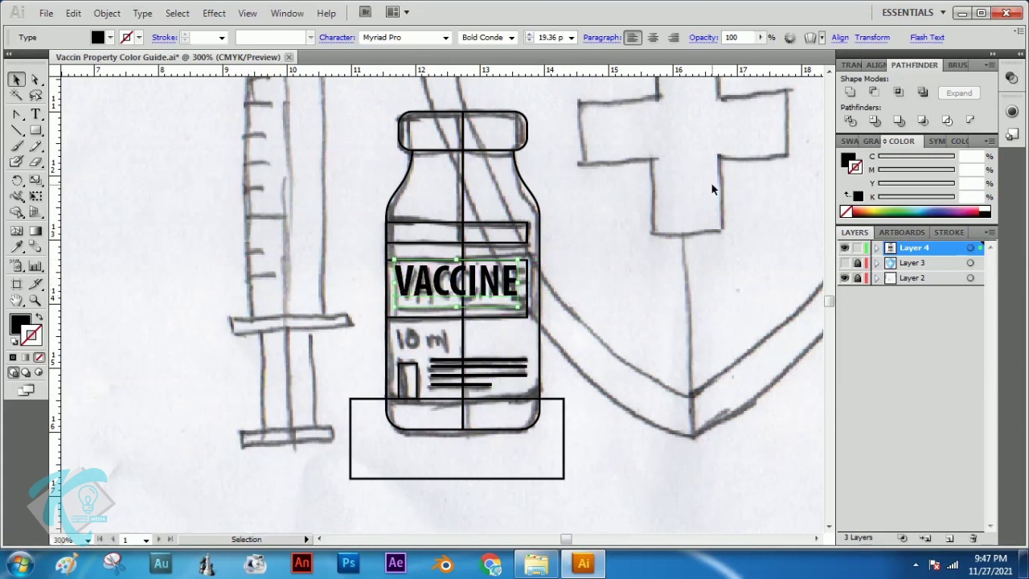
key(Down)
key(Down)
key(Down)
key(Up)
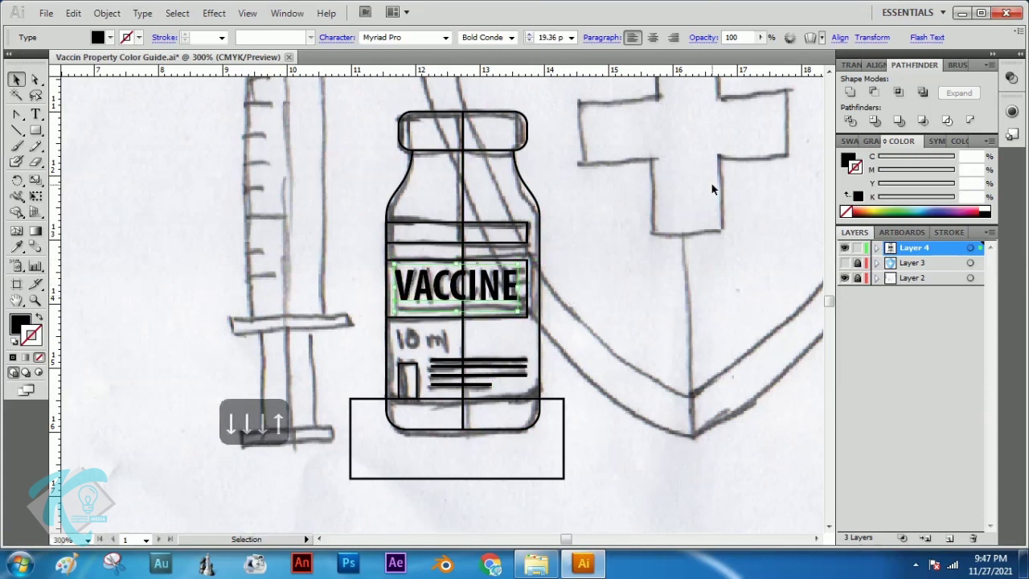
key(Down)
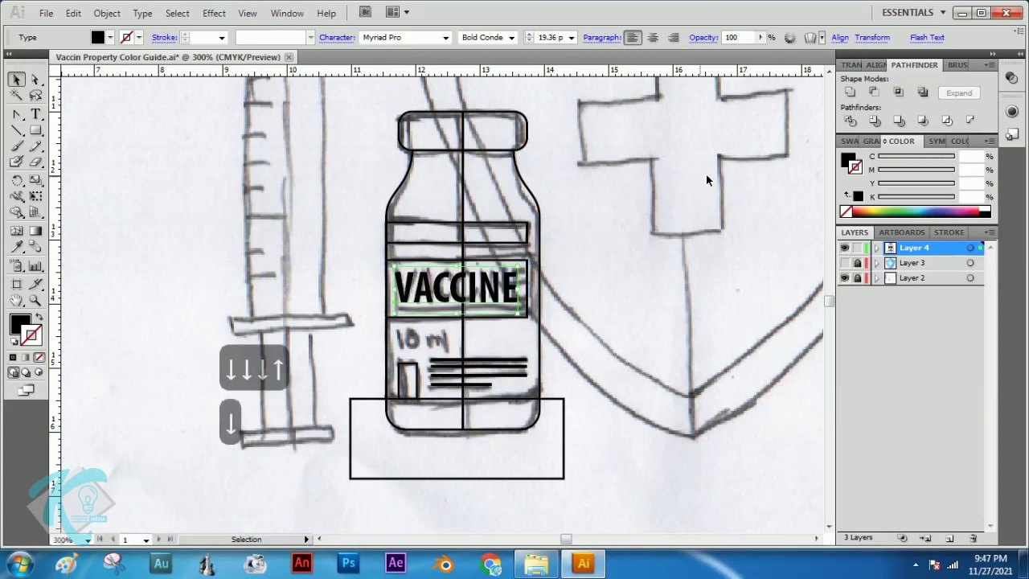
- Duplicate the VACCINE text, place the copy to the right of the bottle, and change its wording to "10 ml"
key(ctrl+c)
key(ctrl+v)
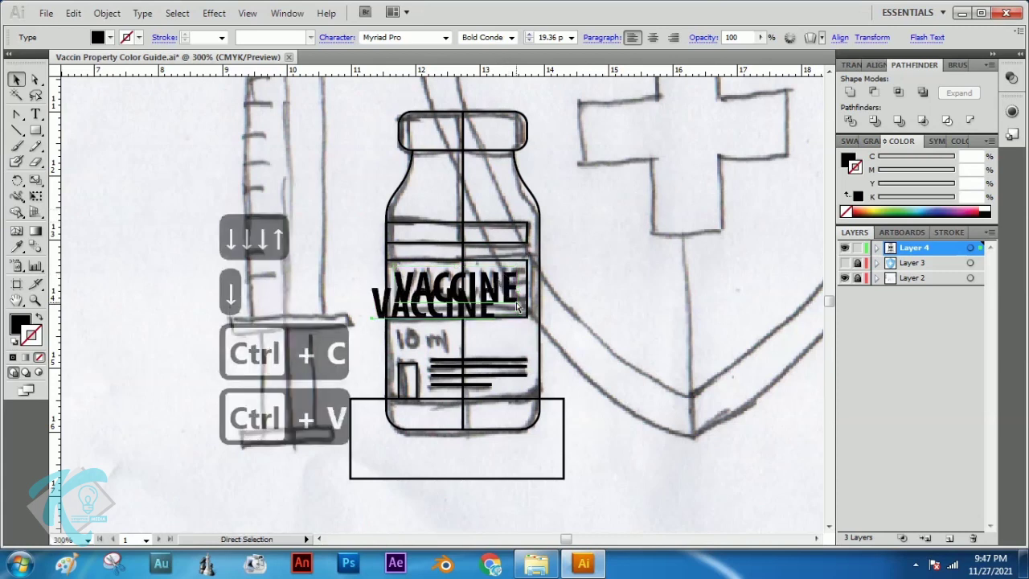
drag(417, 320, 657, 297)
double_click(657, 295)
key(ctrl+a)
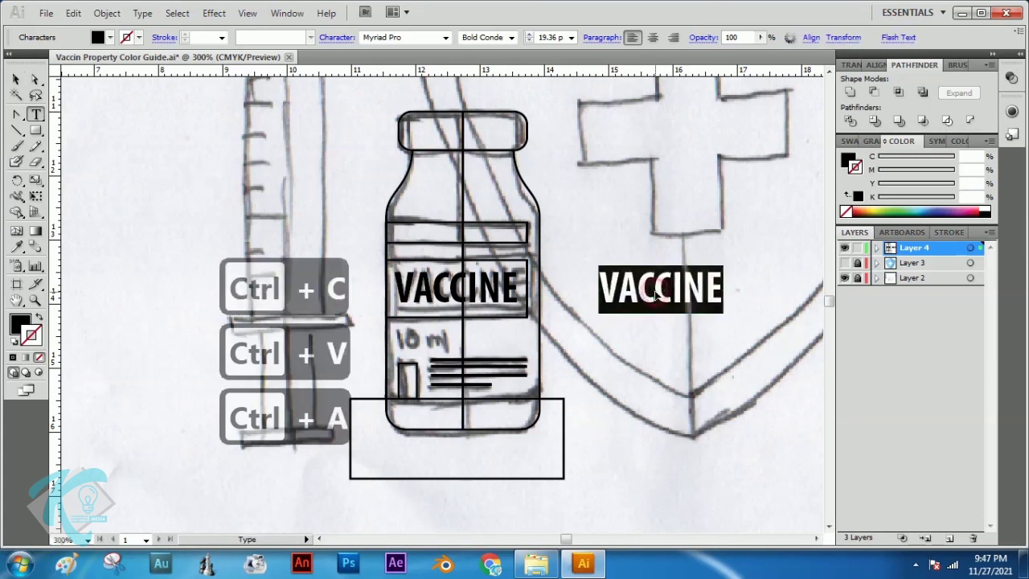
text(10 ML)
key(Caps_Lock)
key(BackSpace)
key(BackSpace)
text(ml)
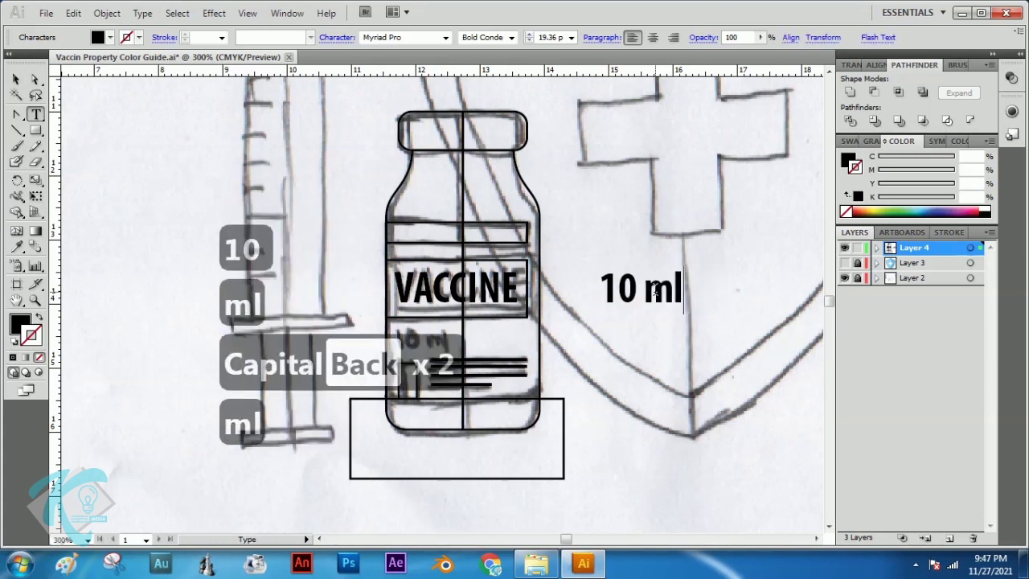
click(16, 79)
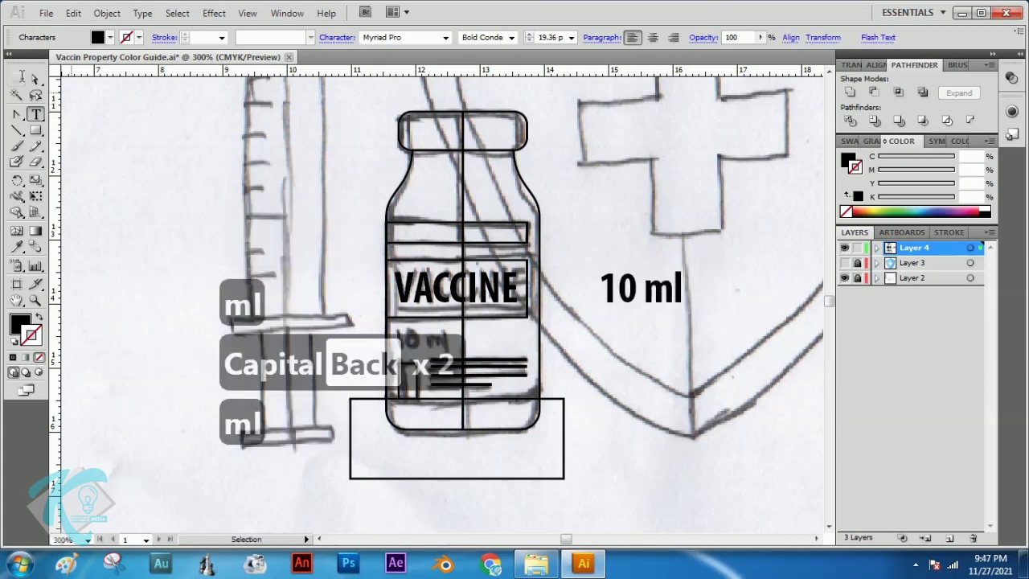
- Set the "10 ml" text to Condensed and fit it over the sketched lettering below the VACCINE box at about 14.76 pt
click(511, 37)
click(490, 52)
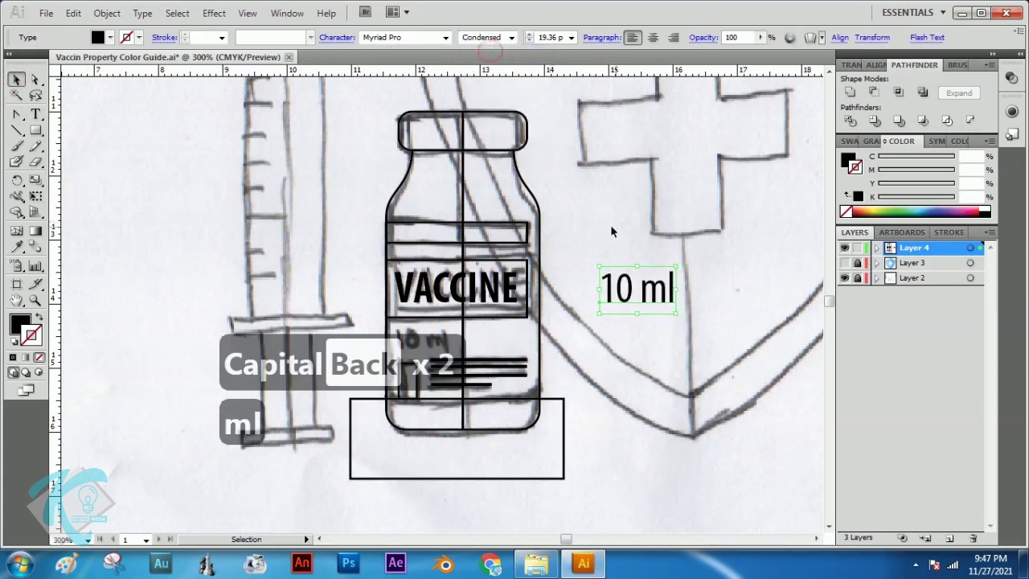
drag(663, 299, 436, 339)
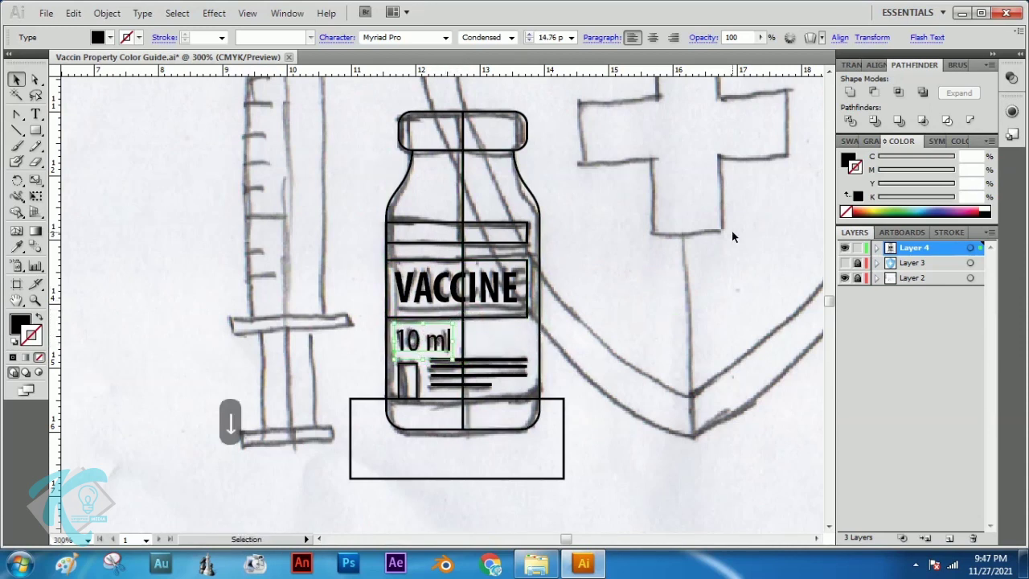
- Shorten the upper label band to the bottle's vertical centre line and duplicate it in place
click(527, 232)
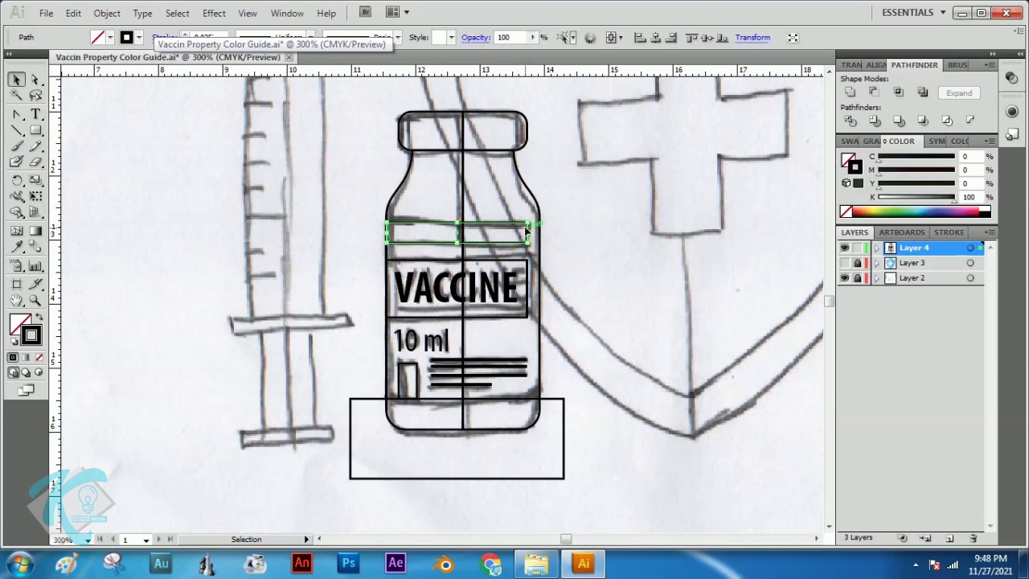
drag(527, 232, 464, 238)
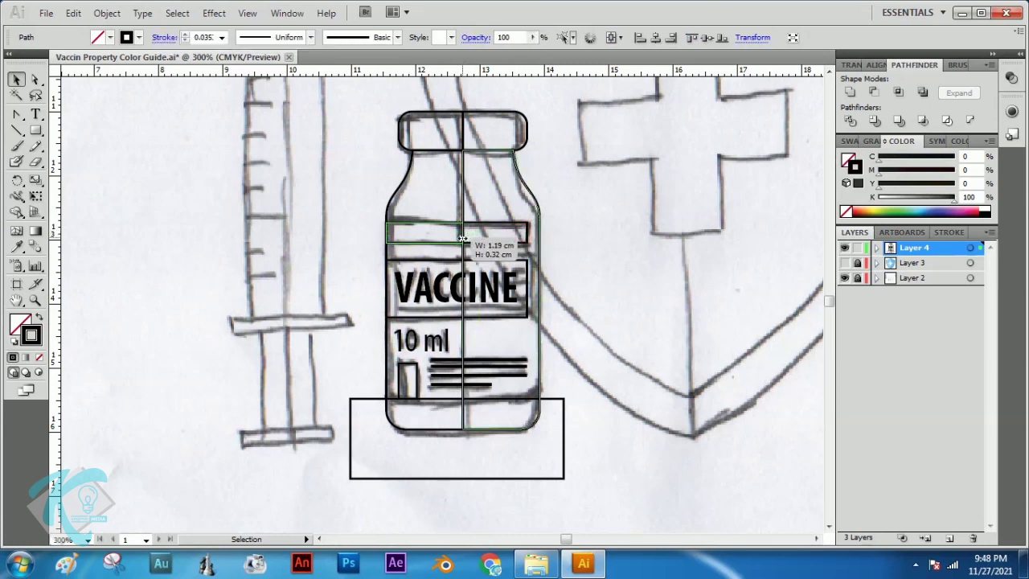
click(74, 12)
click(97, 85)
click(73, 13)
click(126, 153)
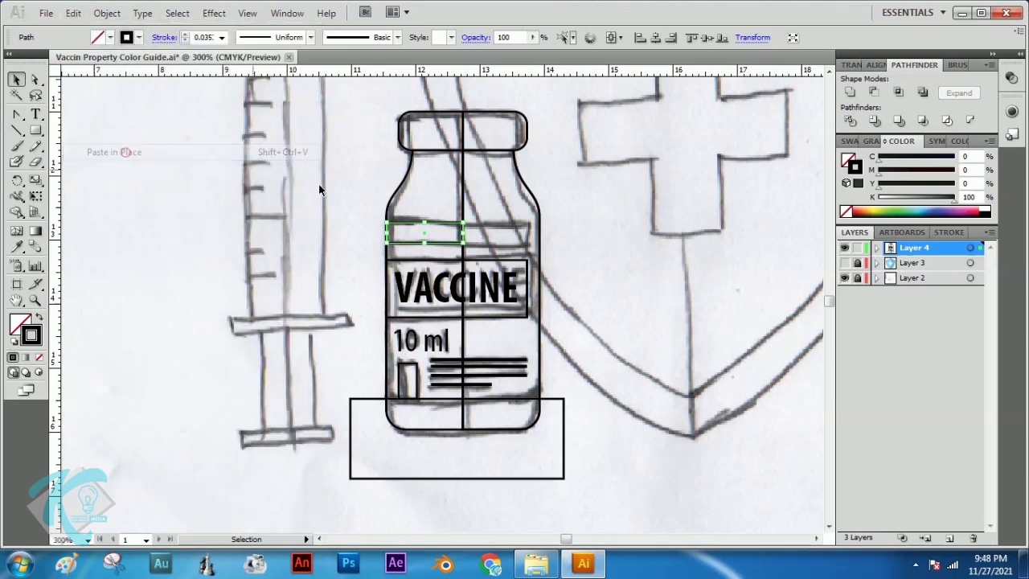
- Nudge the copied band to the right and extend it to the label's right edge
key(Right)
key(Right)
key(Right)
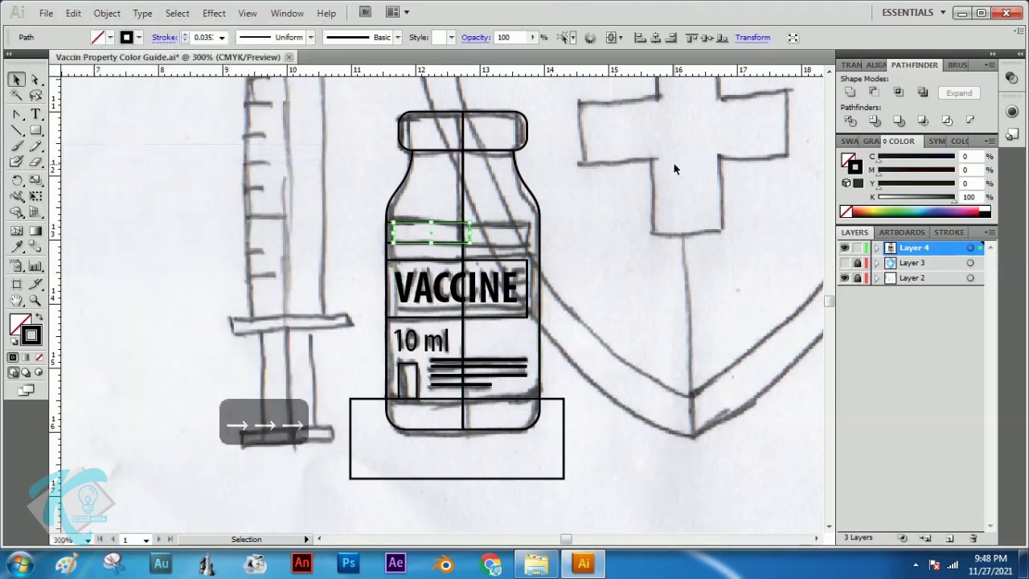
key(Right)
key(Right)
key(Right)
key(Right)
key(Right)
key(Right)
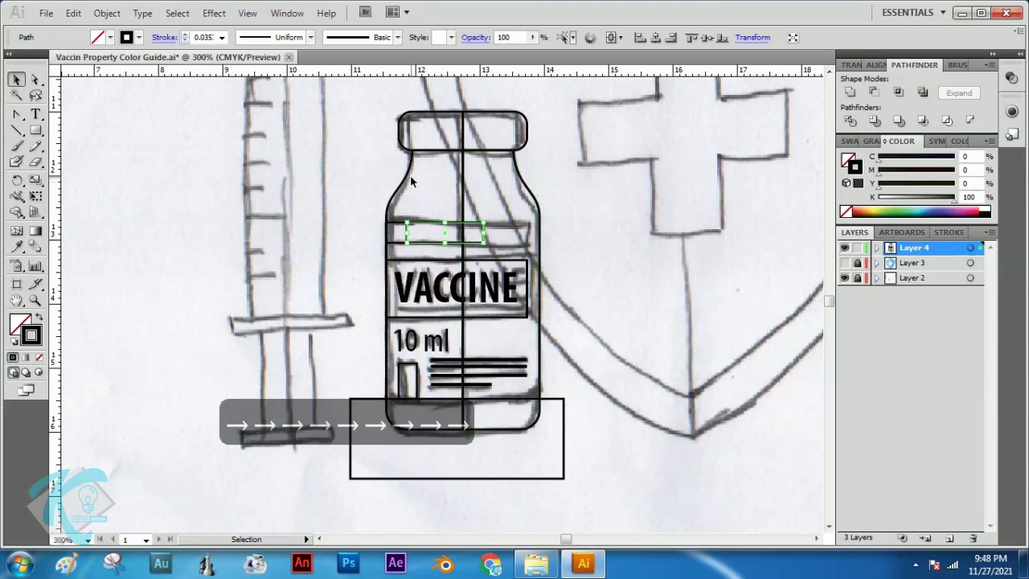
click(364, 167)
drag(416, 233, 528, 233)
click(588, 246)
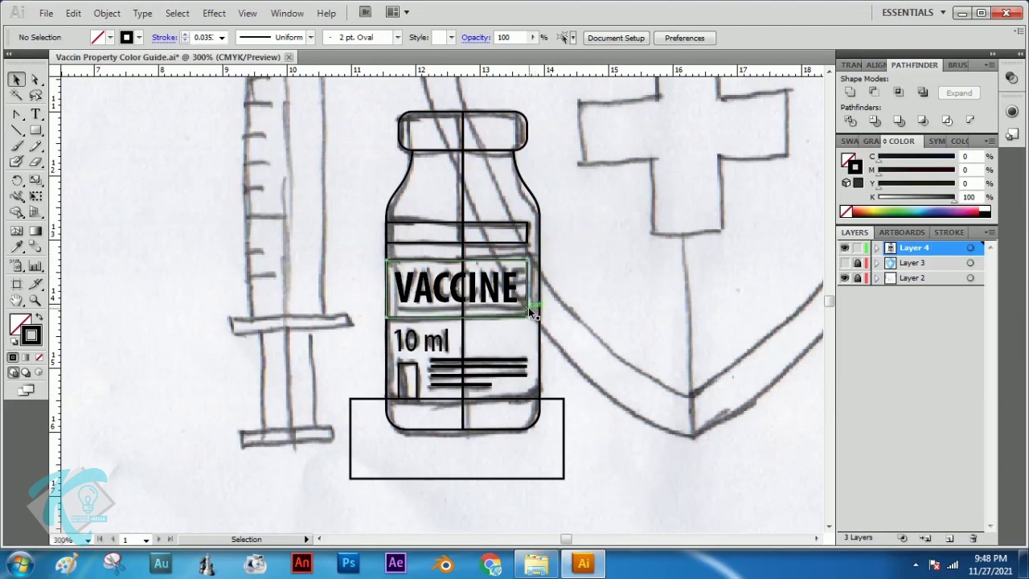
click(528, 307)
drag(529, 286, 463, 286)
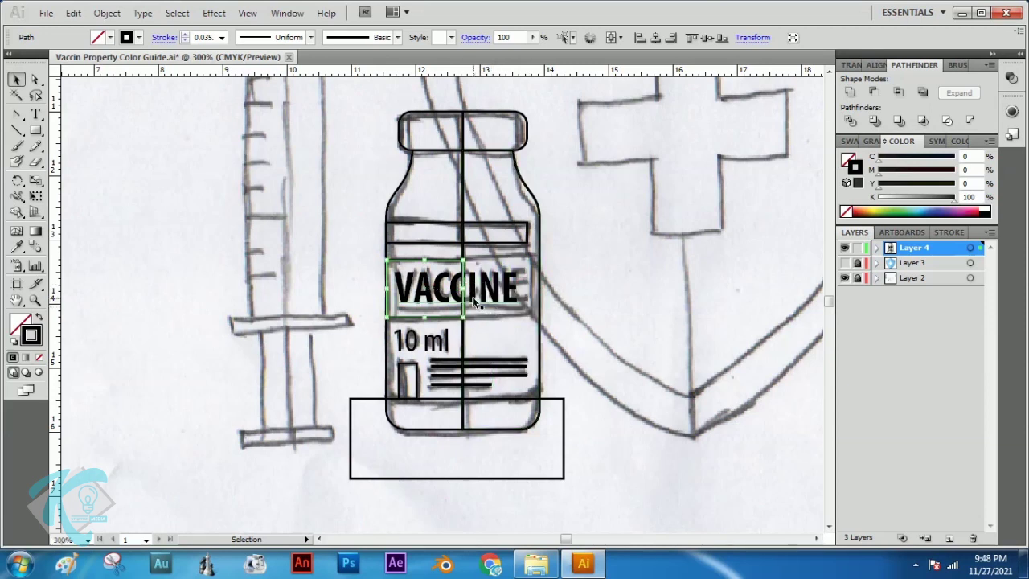
drag(464, 288, 526, 287)
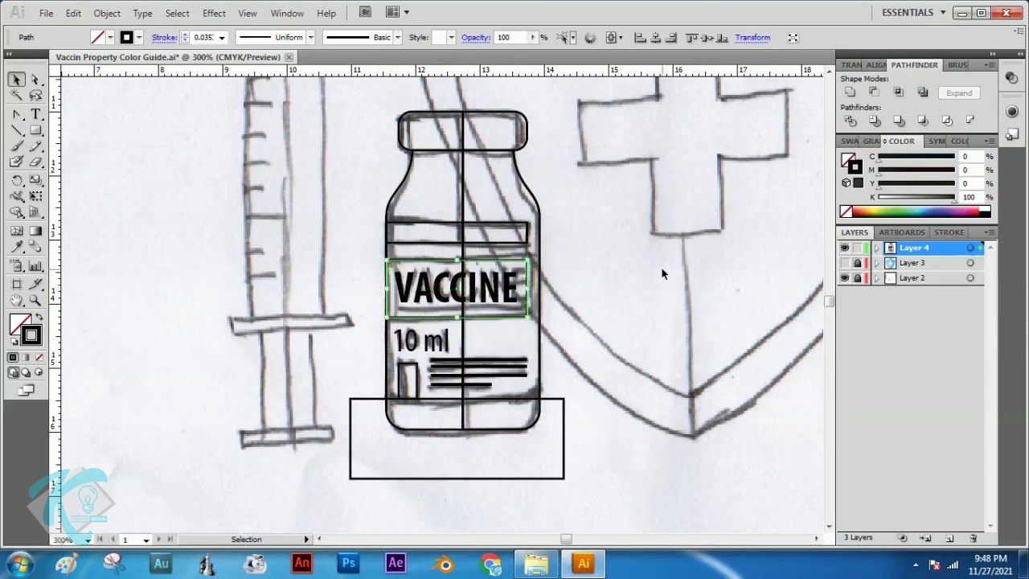
click(635, 275)
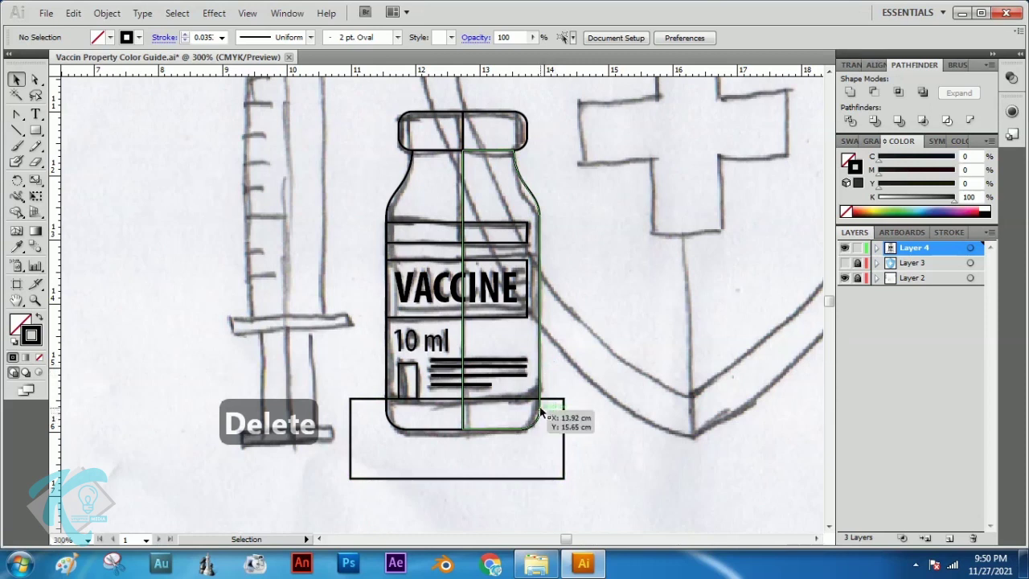
- Duplicate in place both the right half of the bottle body and the rectangle crossing the bottle's base
click(539, 365)
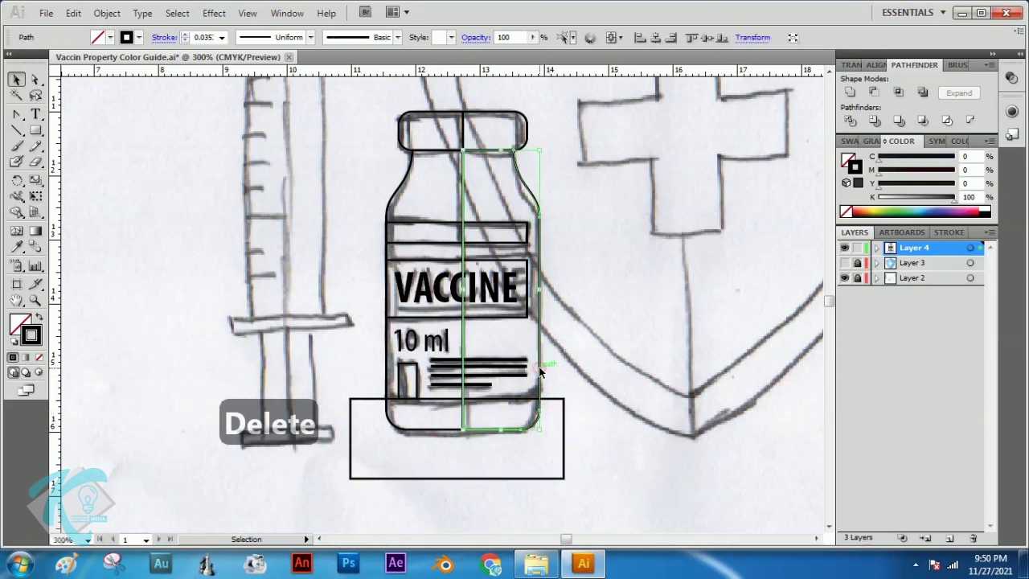
key(ctrl+c)
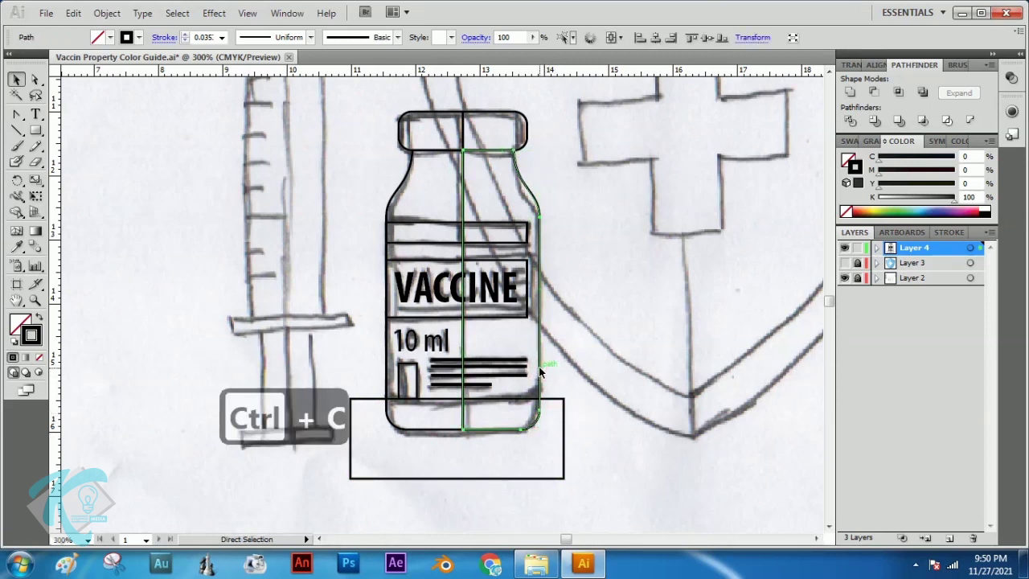
key(ctrl+shift+v)
click(562, 425)
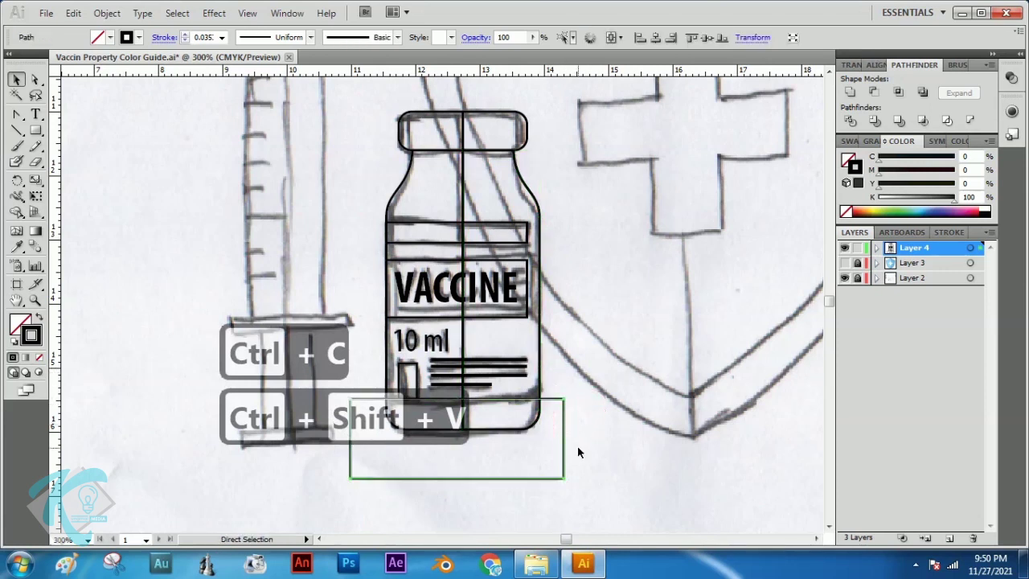
key(ctrl+c)
key(ctrl+shift+v)
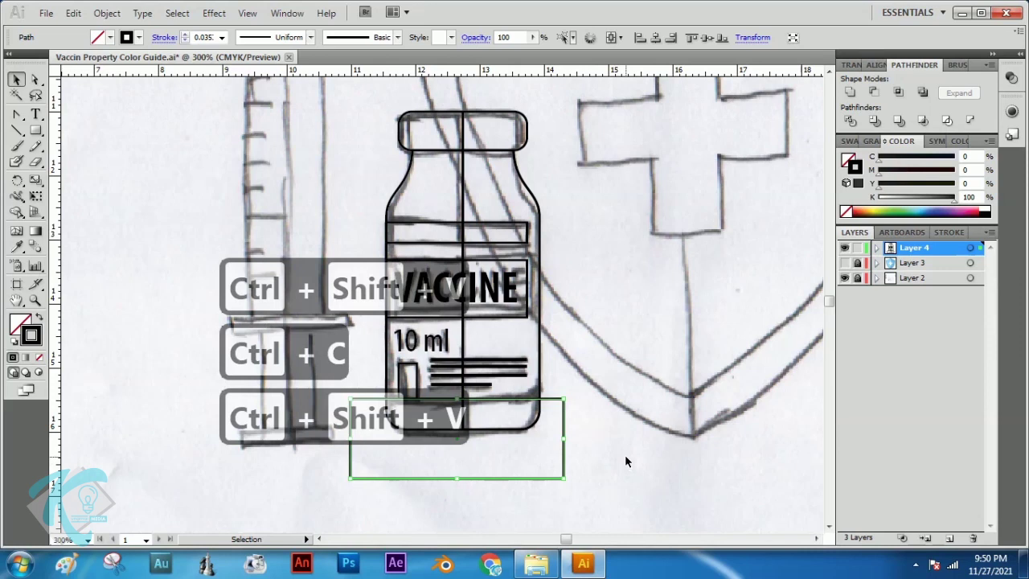
click(623, 454)
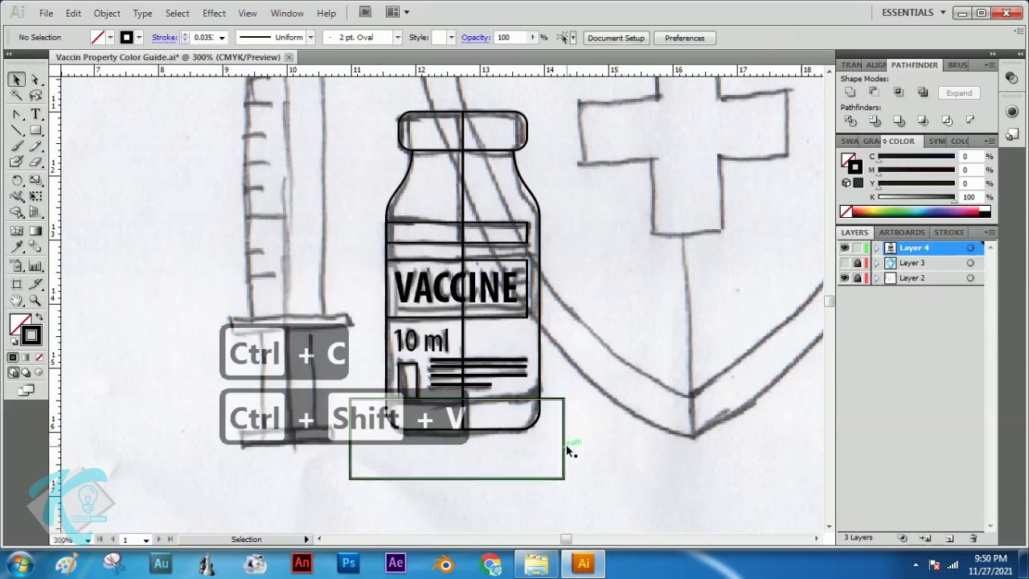
- Intersect one copy of the rectangle with one copy of the right body half to form the right base section
click(566, 443)
shift+click(541, 364)
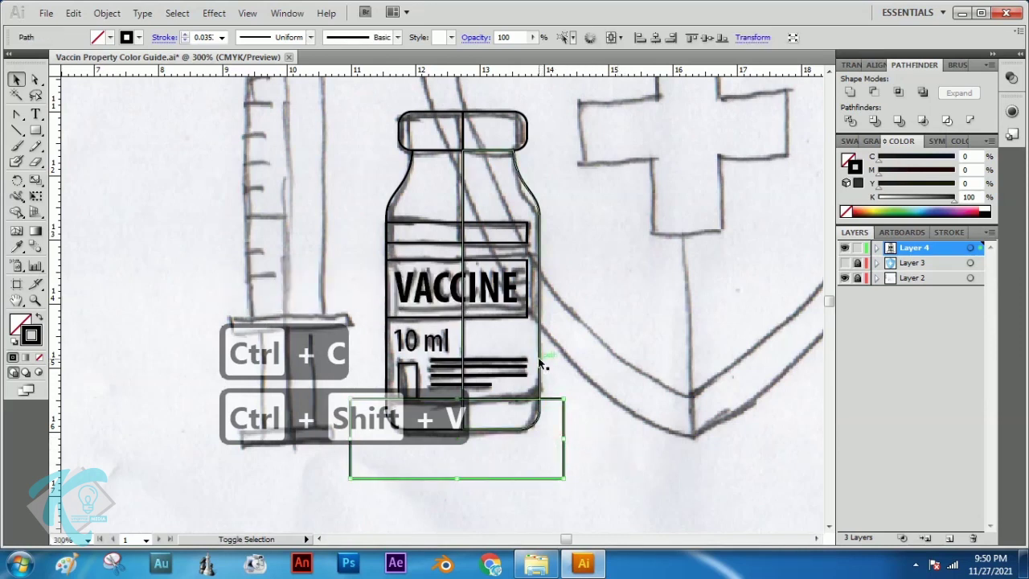
click(898, 94)
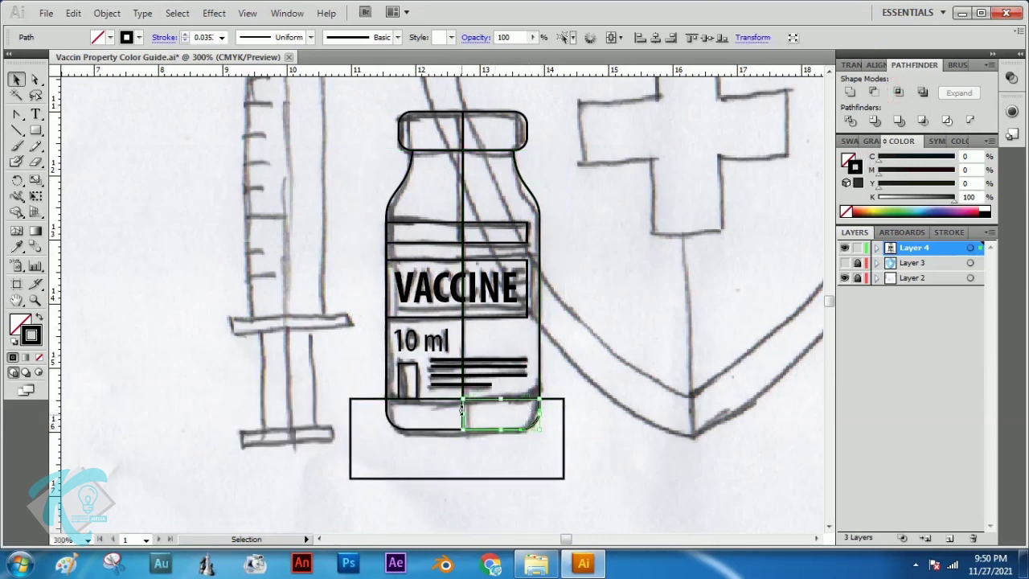
click(603, 442)
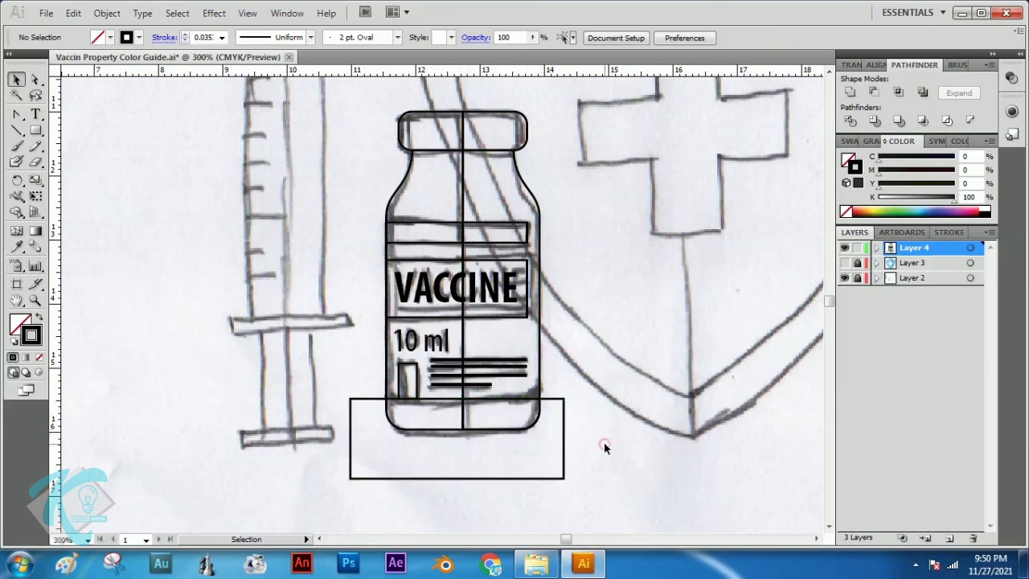
click(391, 376)
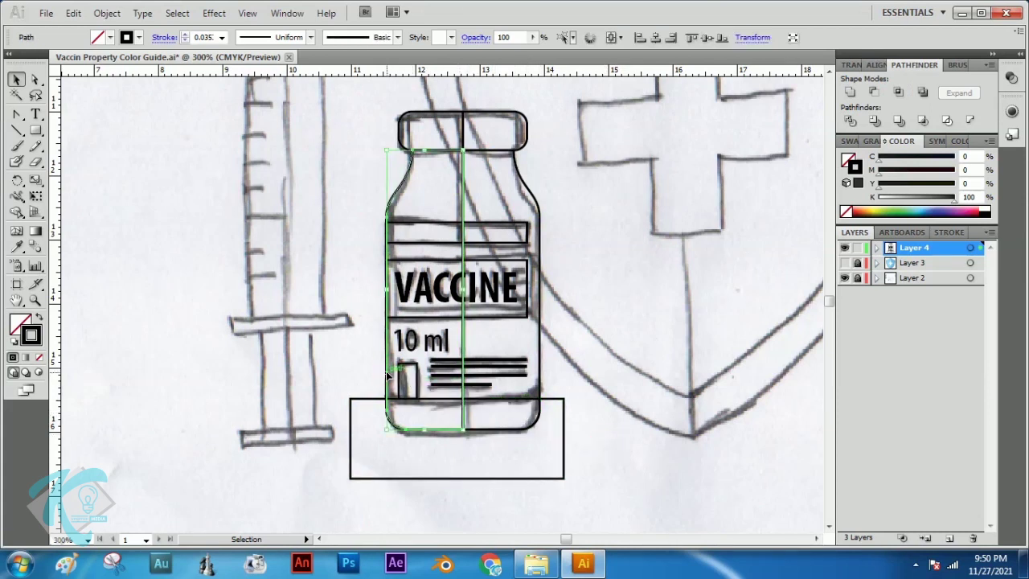
drag(386, 372, 323, 373)
key(a)
key(ctrl+z)
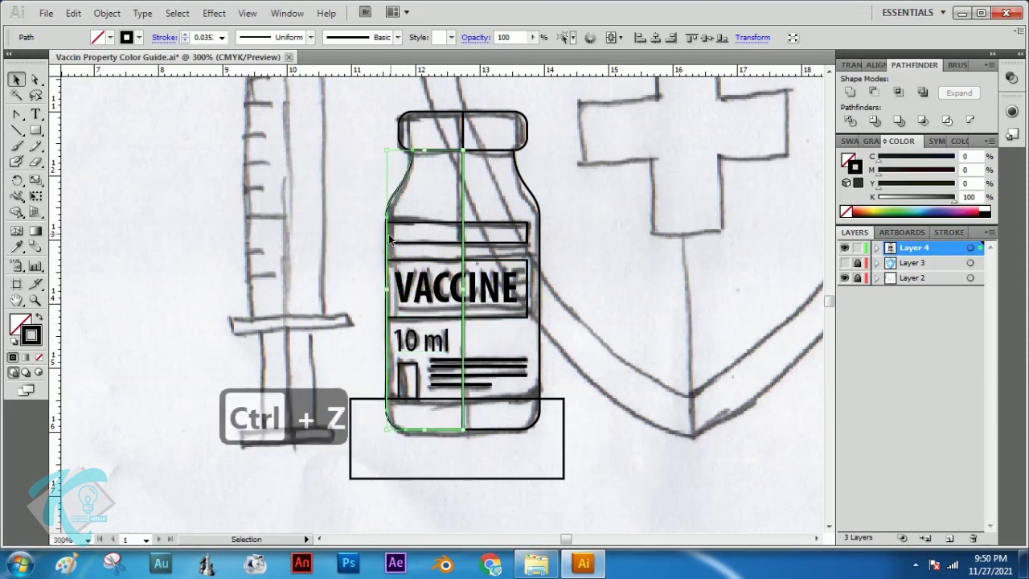
- Duplicate the left body half in place and intersect the copy with the remaining rectangle to form the left base section
key(a)
key(ctrl+c)
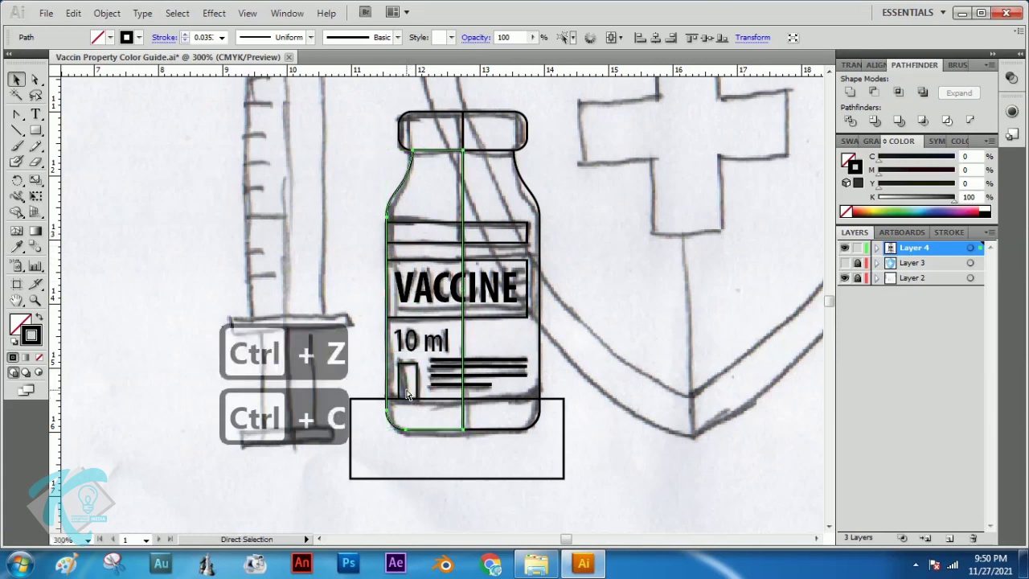
key(ctrl+shift+v)
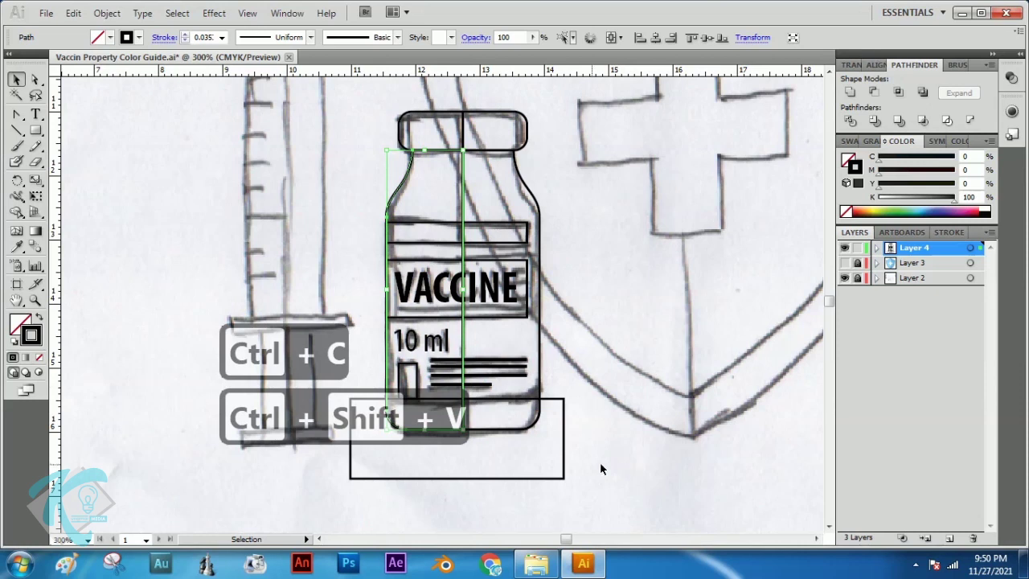
shift+click(520, 478)
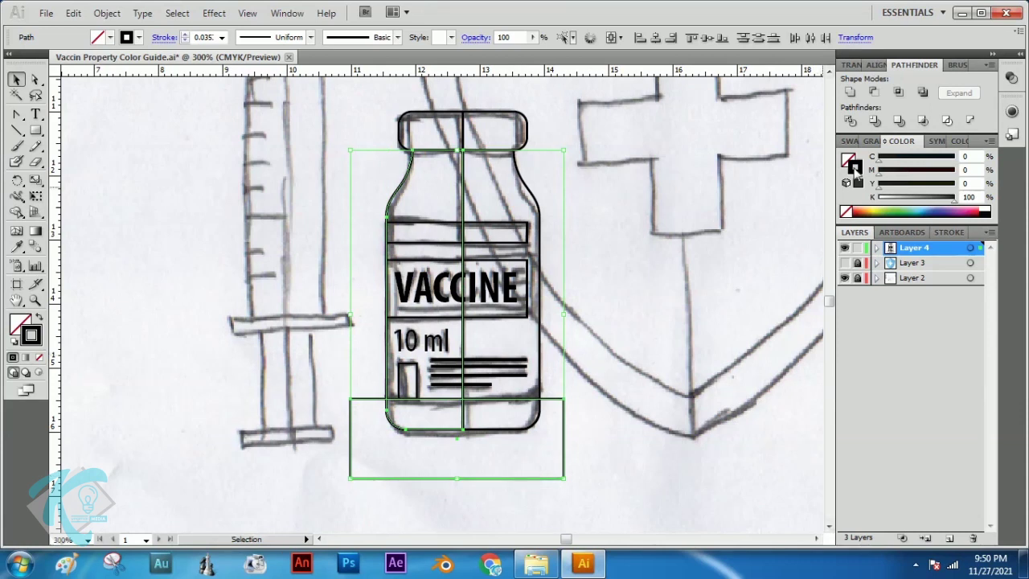
click(899, 93)
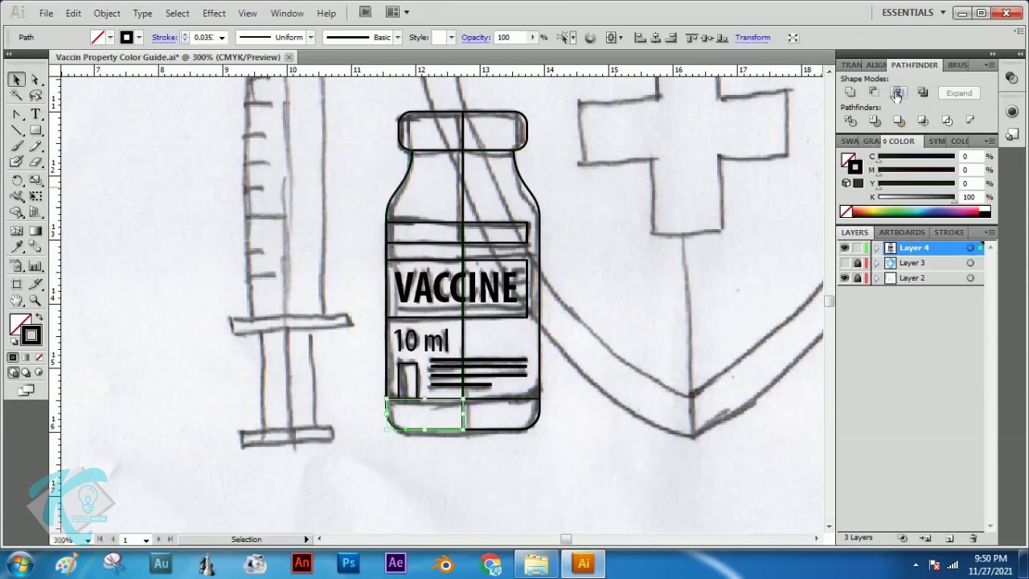
click(608, 466)
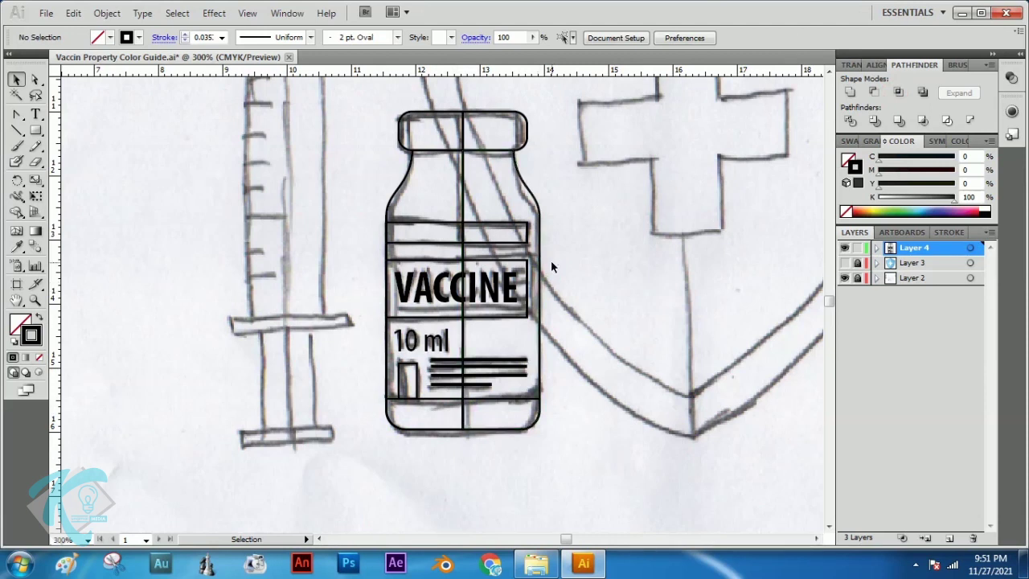
- Fill the right half of the bottle's cap with the first dark blue swatch of the Needle and bottle palette using the Eyedropper
click(36, 302)
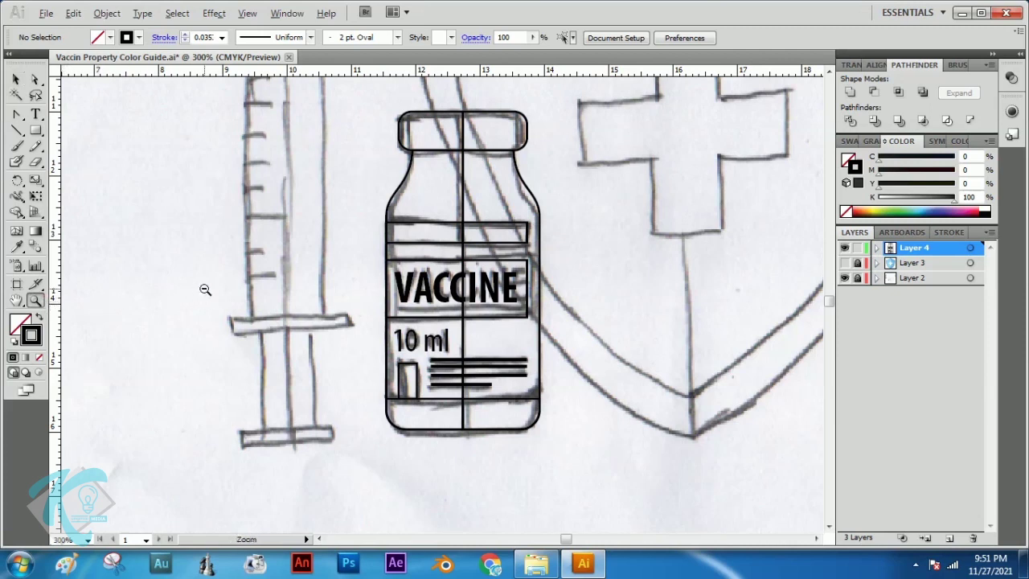
alt+click(335, 248)
alt+click(386, 205)
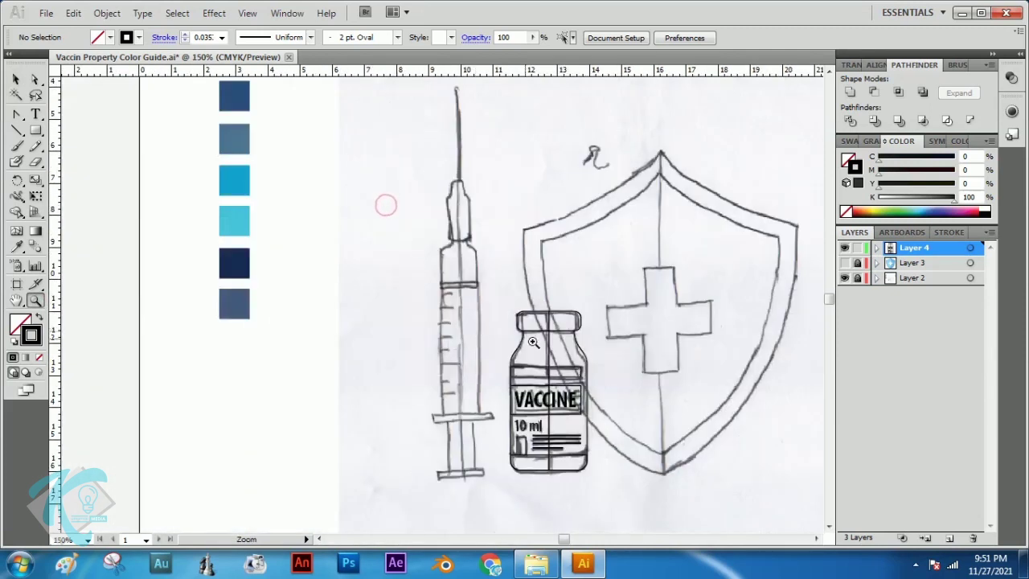
drag(550, 351, 577, 390)
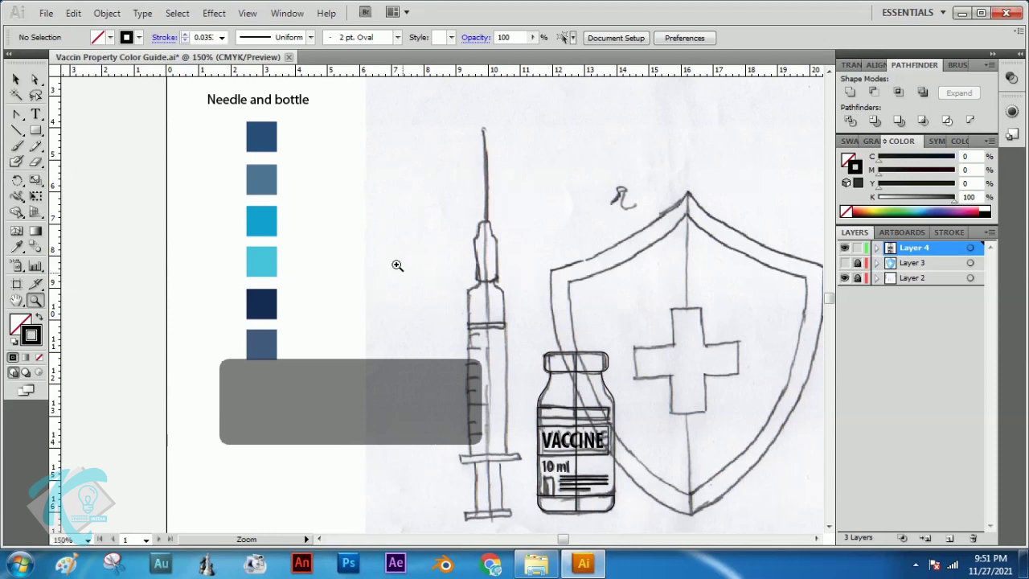
click(16, 79)
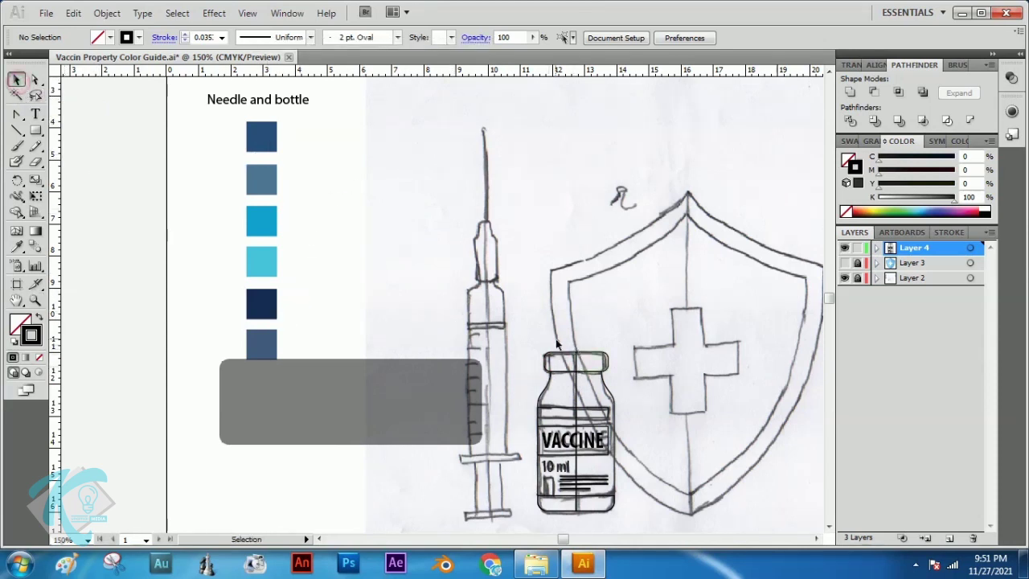
click(605, 360)
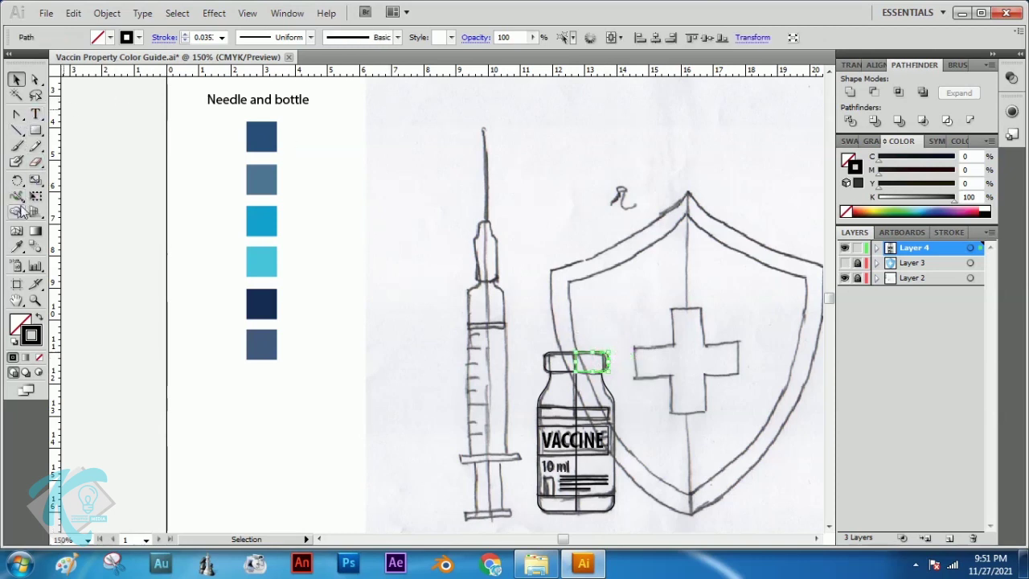
click(16, 247)
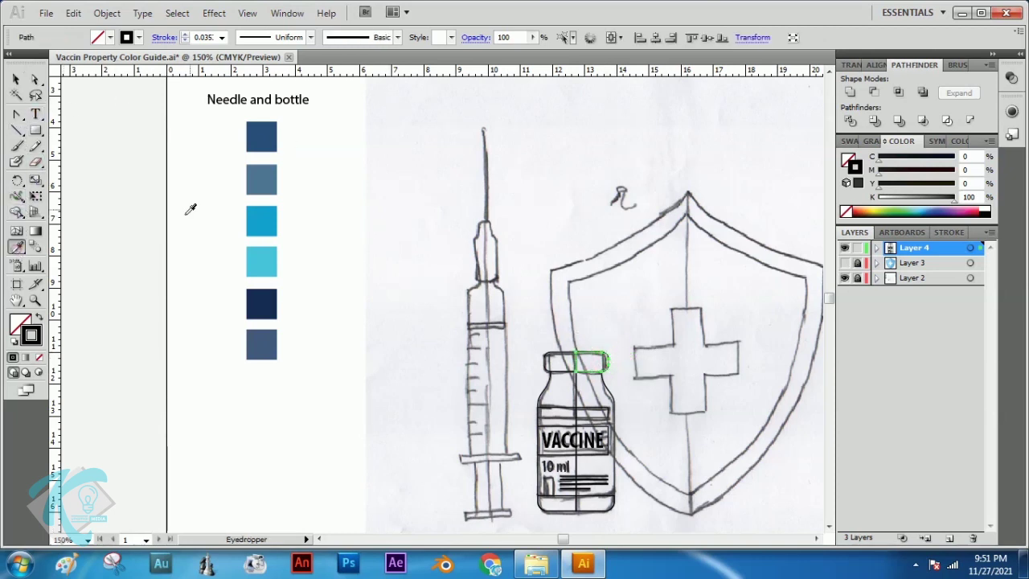
click(263, 139)
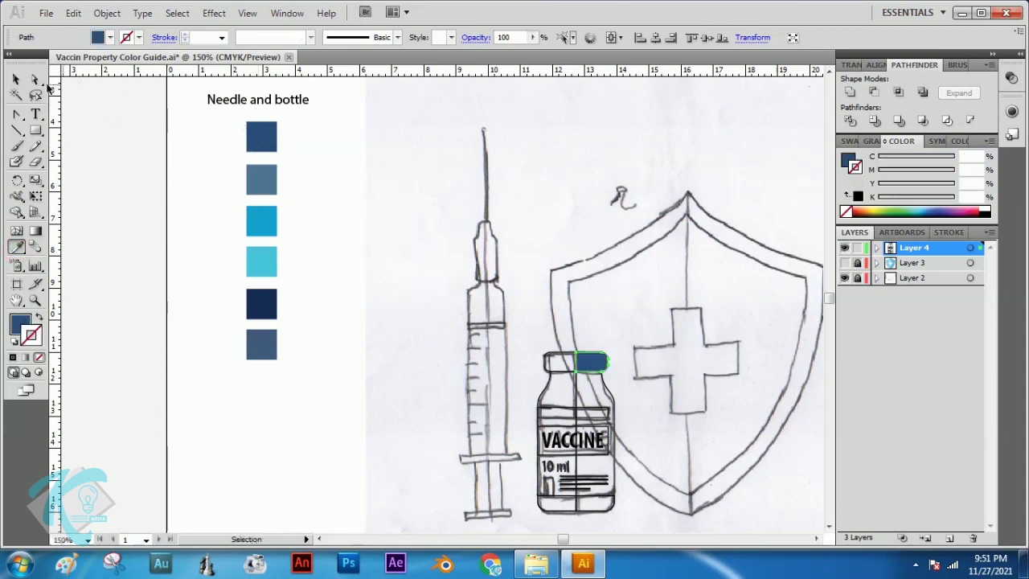
- Fill the left half of the bottle's cap with the second, greyish-blue swatch of the Needle and bottle palette using the Eyedropper
click(16, 79)
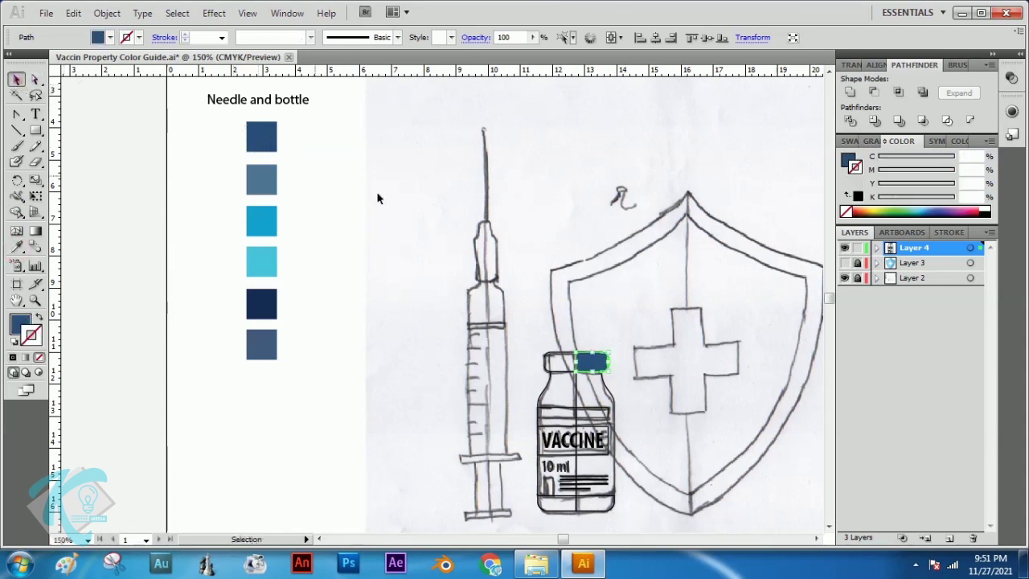
click(546, 364)
click(16, 246)
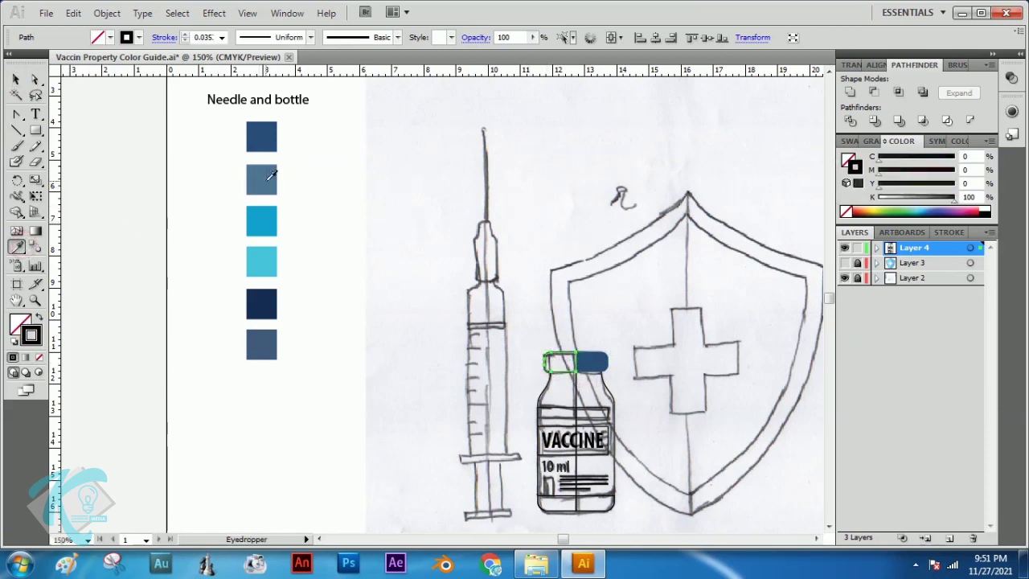
click(271, 175)
click(16, 78)
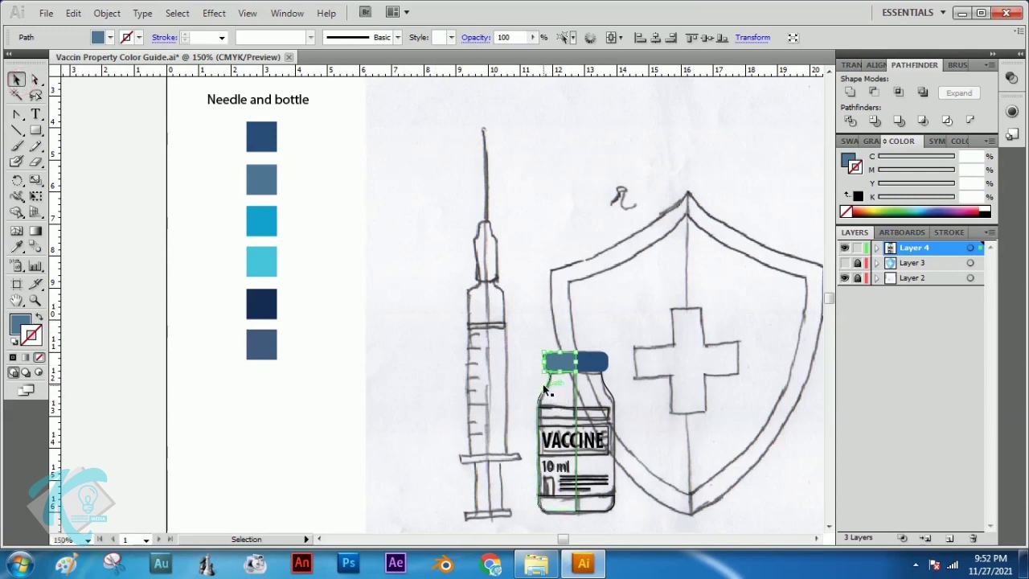
- Fill the right half of the bottle body with the palette's third, bright blue swatch using the Eyedropper
click(613, 393)
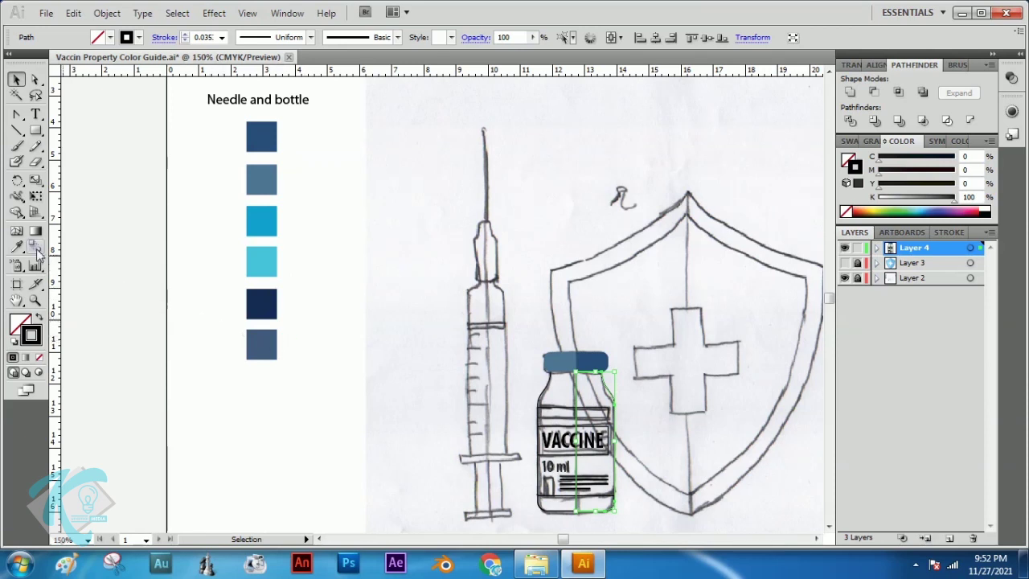
click(260, 217)
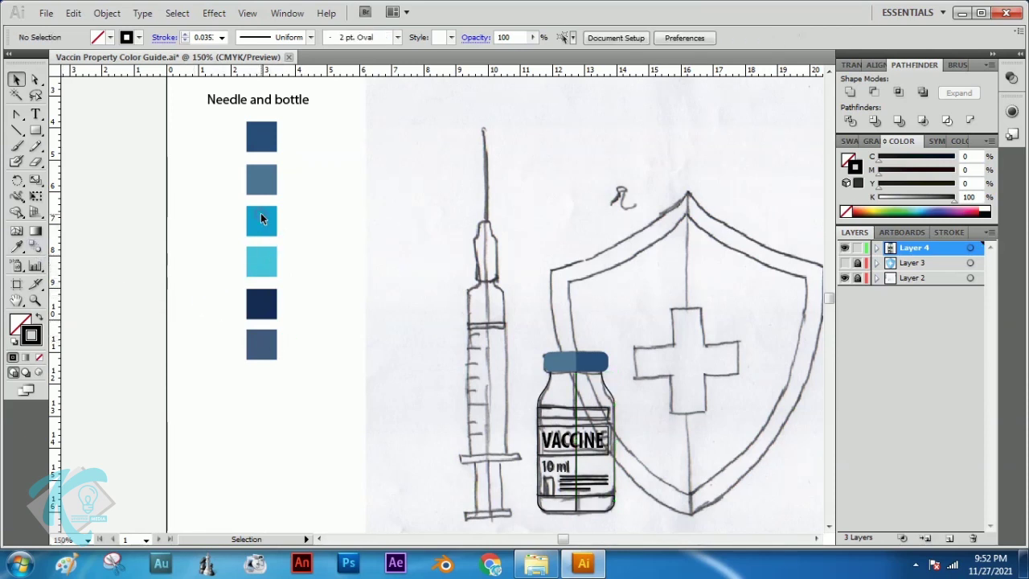
click(606, 388)
key(i)
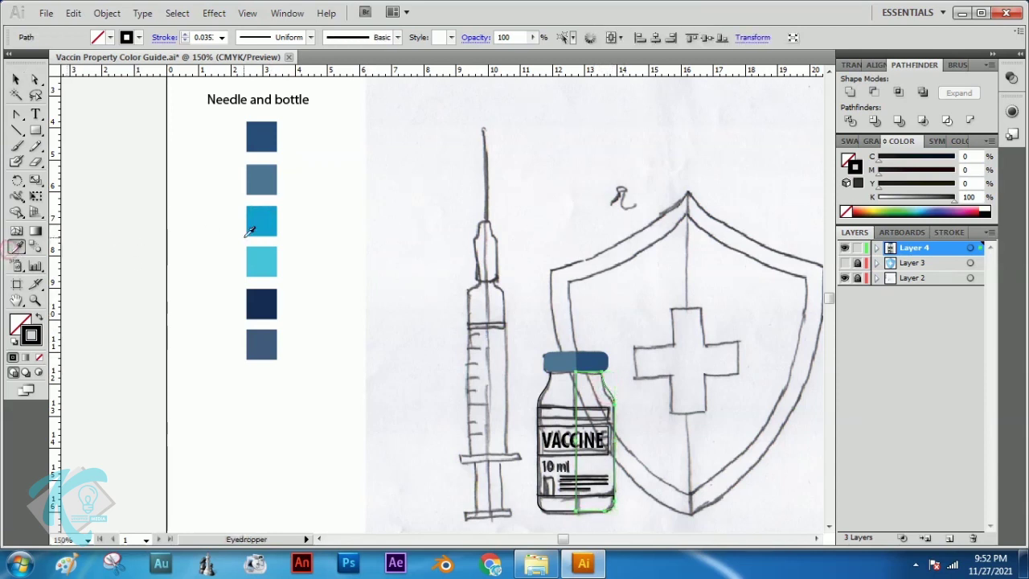
click(268, 223)
click(15, 79)
- Lighten the right body half's fill to a pale blue of about C 24, M 0, Y 5, K 0
click(21, 332)
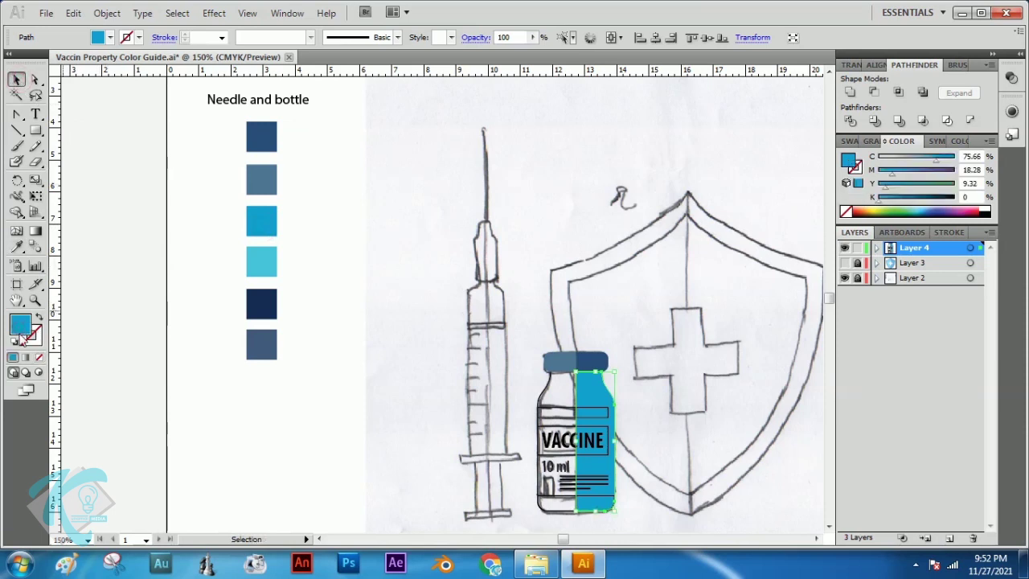
double_click(20, 329)
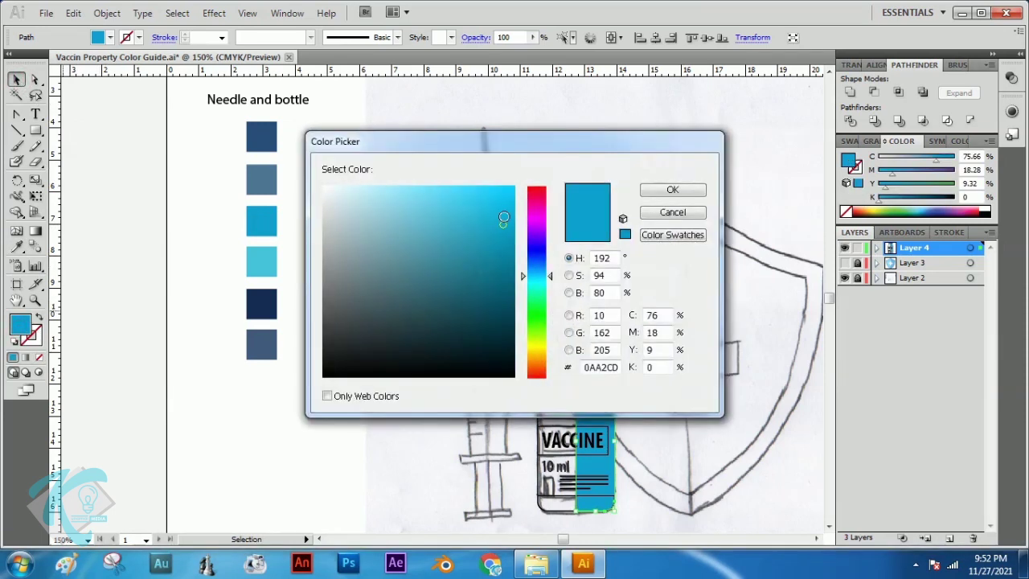
mouse_move(501, 227)
mouse_down()
mouse_move(350, 193)
mouse_move(363, 196)
mouse_up()
click(688, 194)
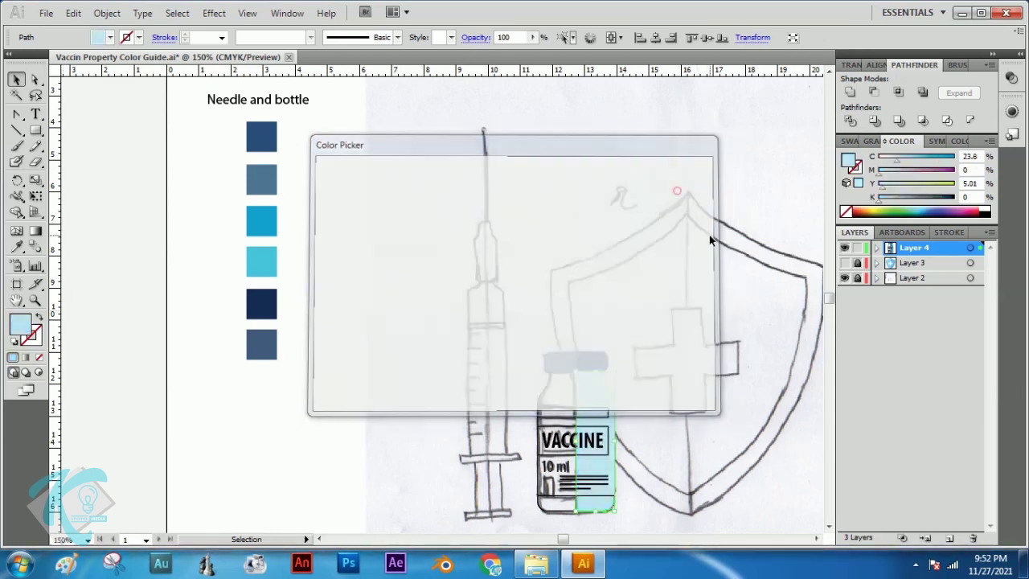
- Fill the left half of the bottle body with the pale blue sampled from the right half
click(546, 394)
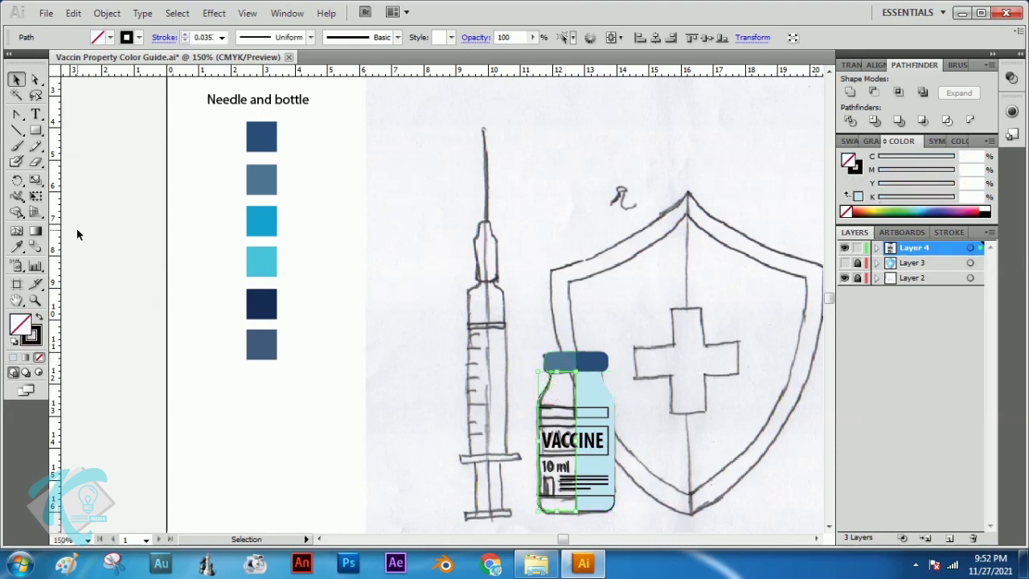
click(16, 246)
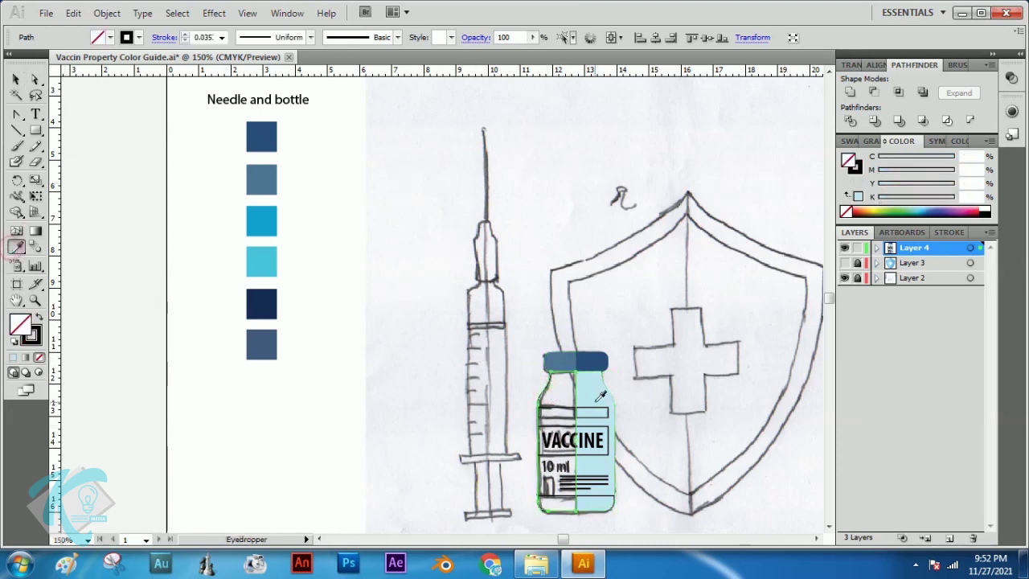
click(594, 393)
click(16, 79)
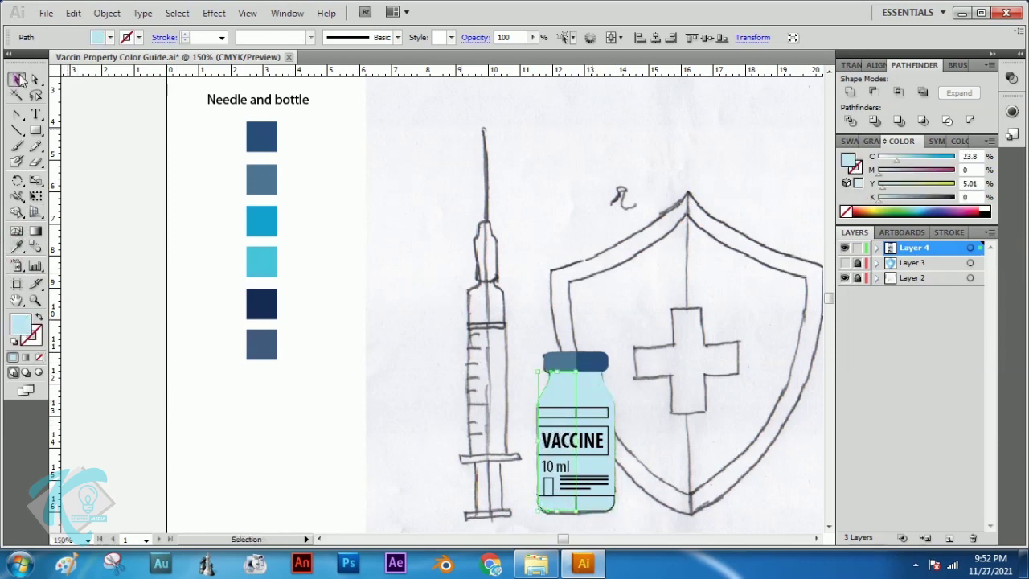
- Lighten the left body half's fill to a paler blue of about C 12, M 0, Y 2, K 0
double_click(19, 327)
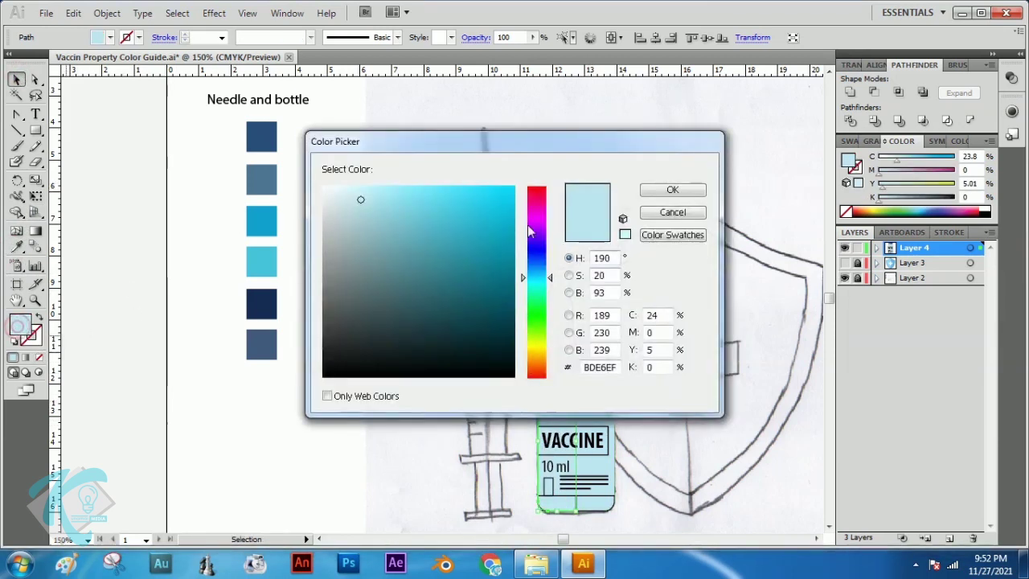
drag(358, 198, 346, 190)
click(673, 190)
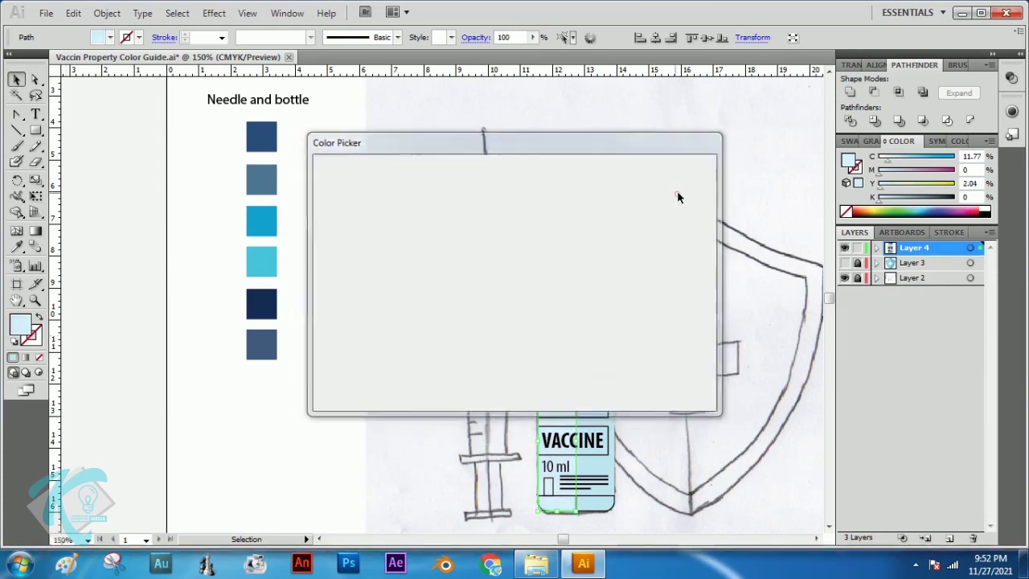
click(724, 156)
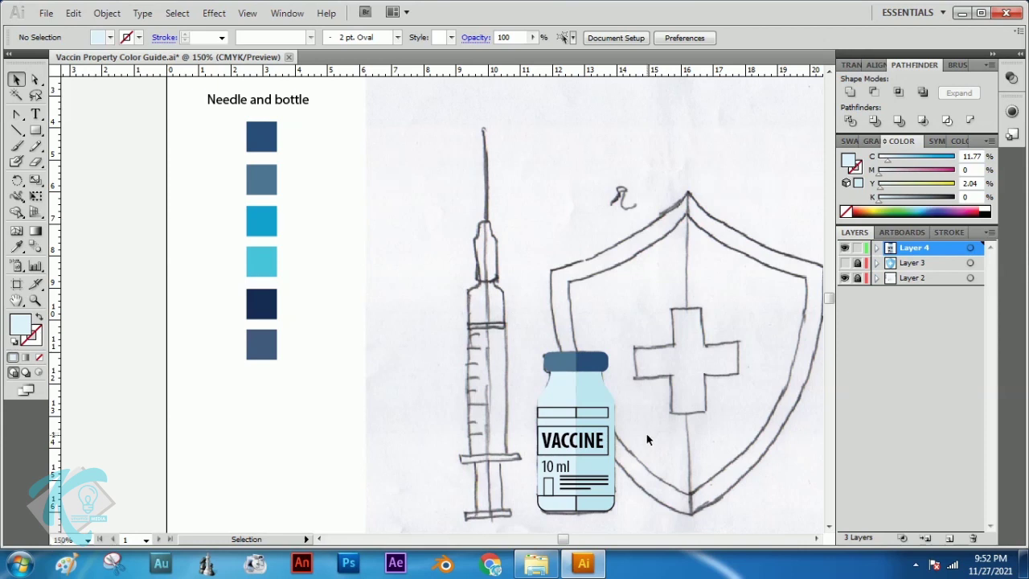
- Fill the right half of the stripe above the VACCINE label with the palette's third, bright blue swatch
click(596, 451)
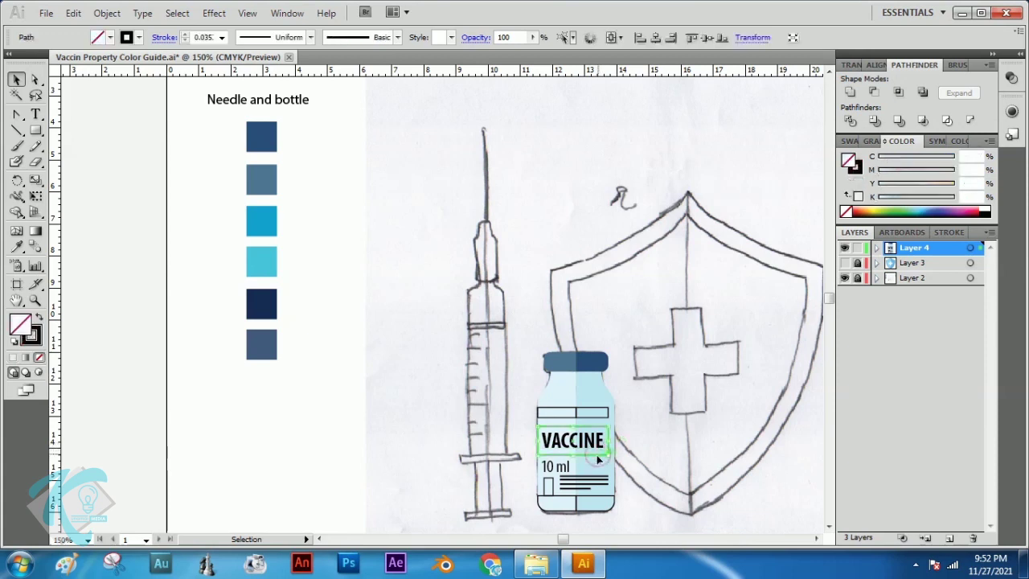
click(593, 408)
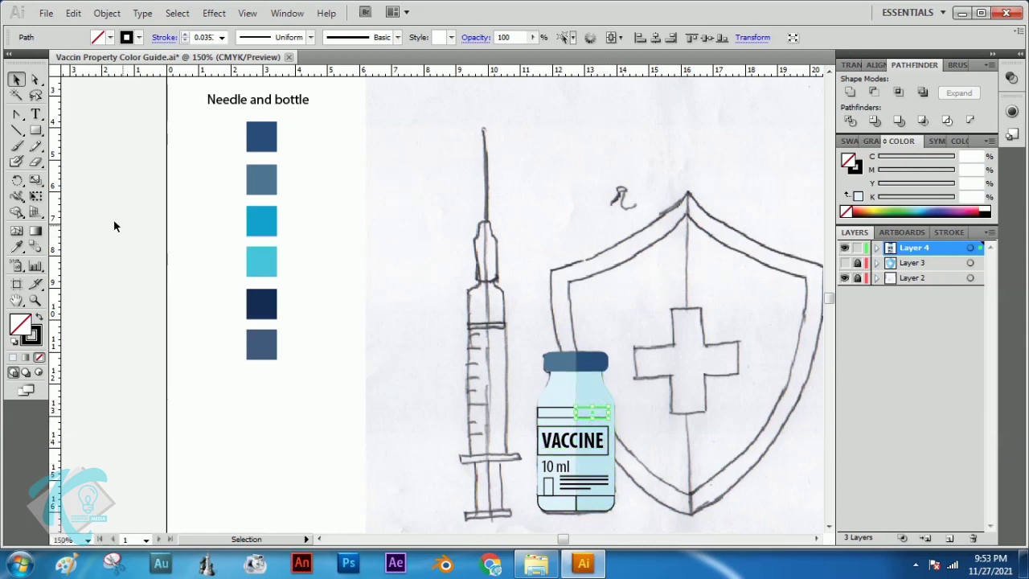
click(16, 247)
click(261, 219)
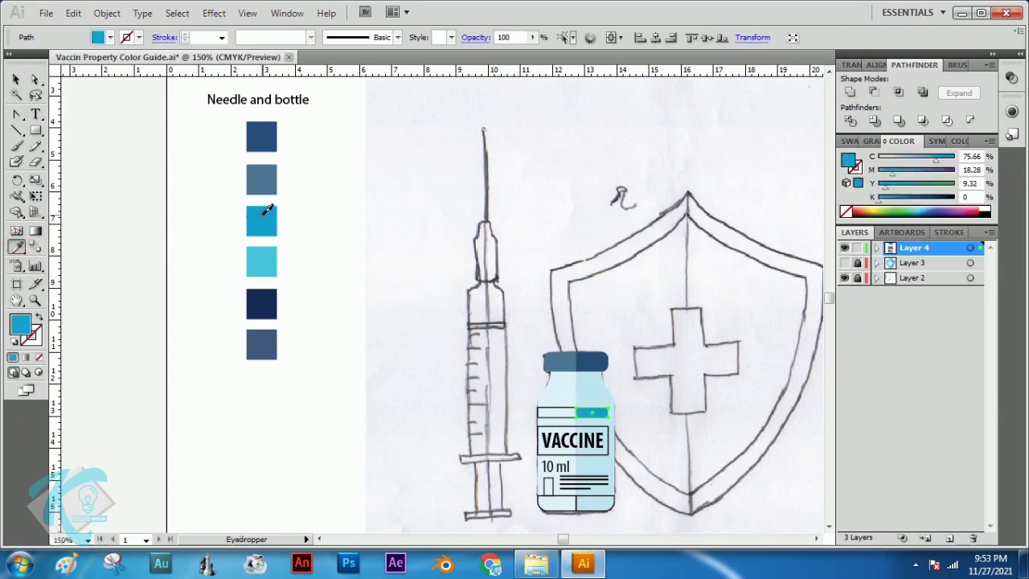
click(17, 78)
- Fill the left half of the stripe above the VACCINE label with the palette's fourth, light turquoise swatch
click(539, 400)
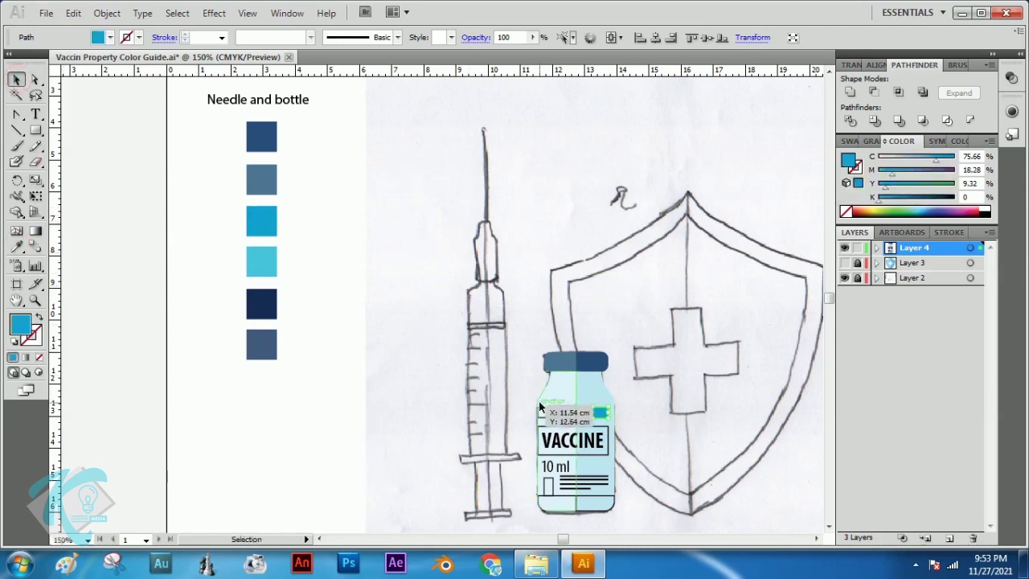
click(541, 403)
click(17, 248)
click(261, 259)
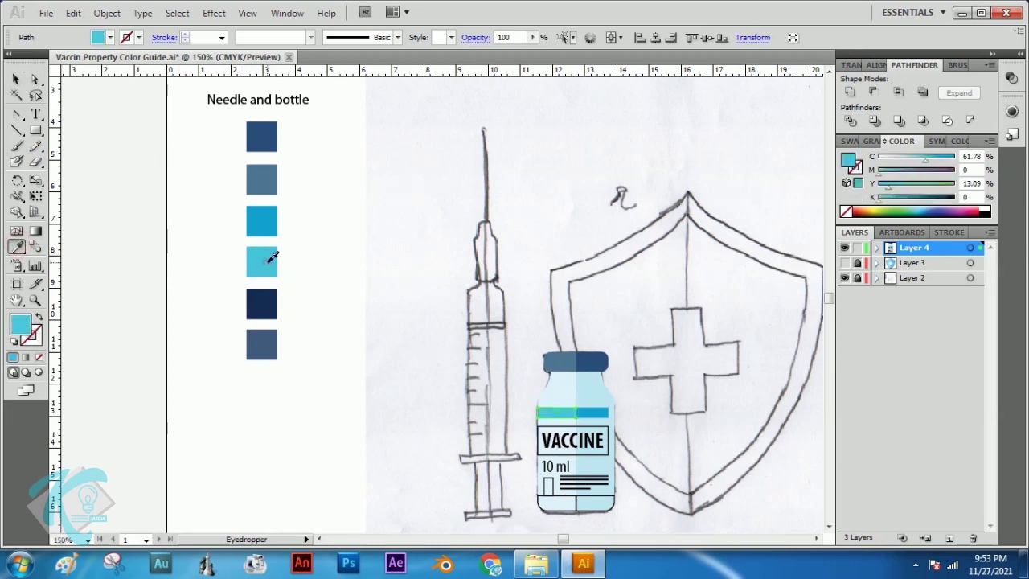
click(16, 79)
click(385, 300)
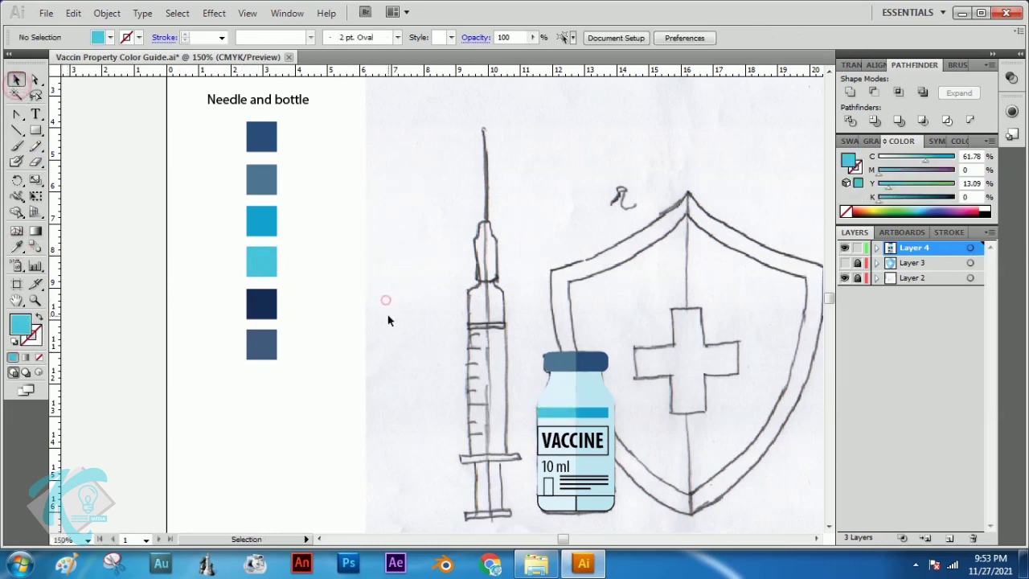
- Fill the right section of the bottle's base with the palette's third, bright blue swatch
click(597, 504)
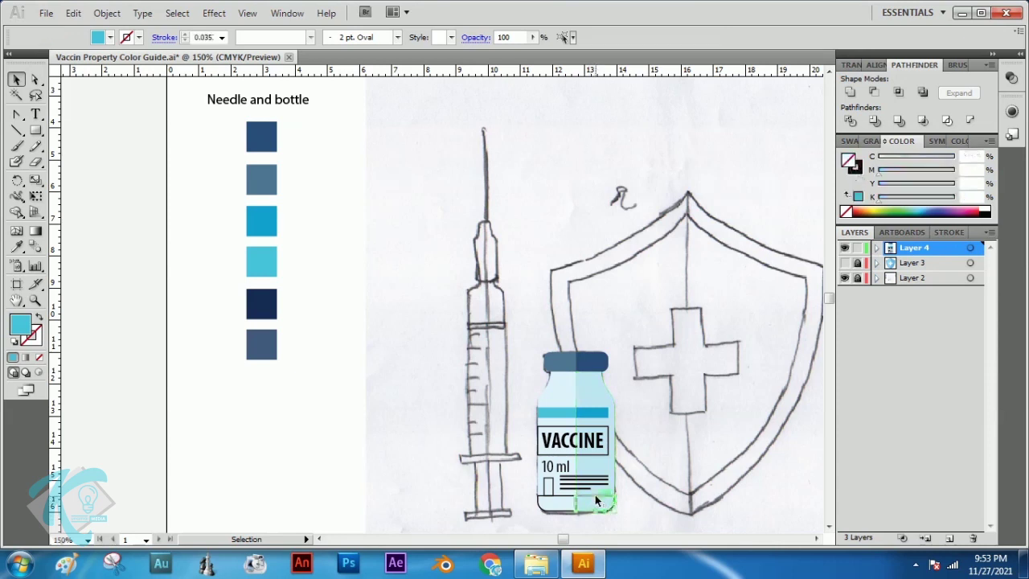
click(16, 248)
click(262, 219)
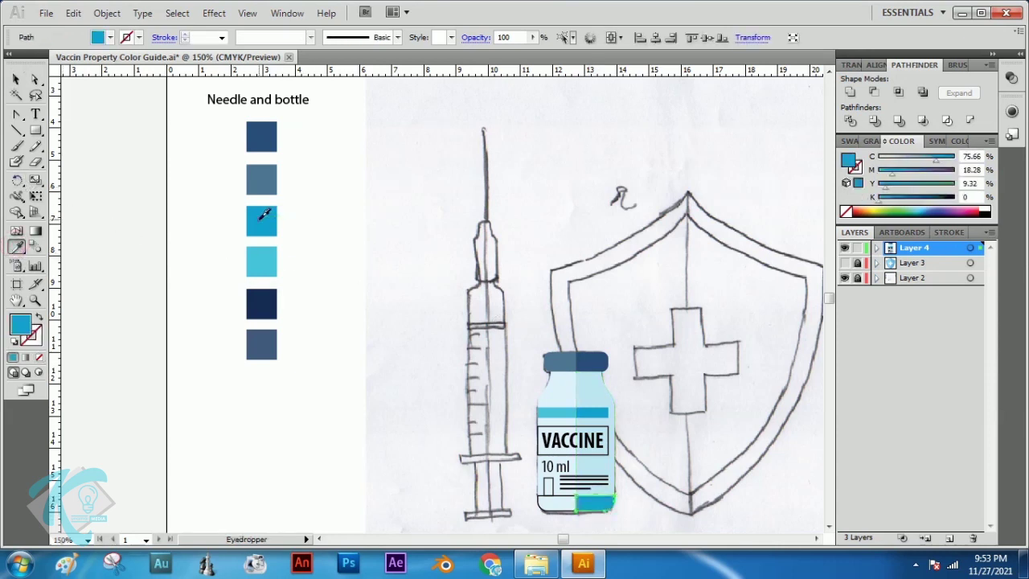
key(v)
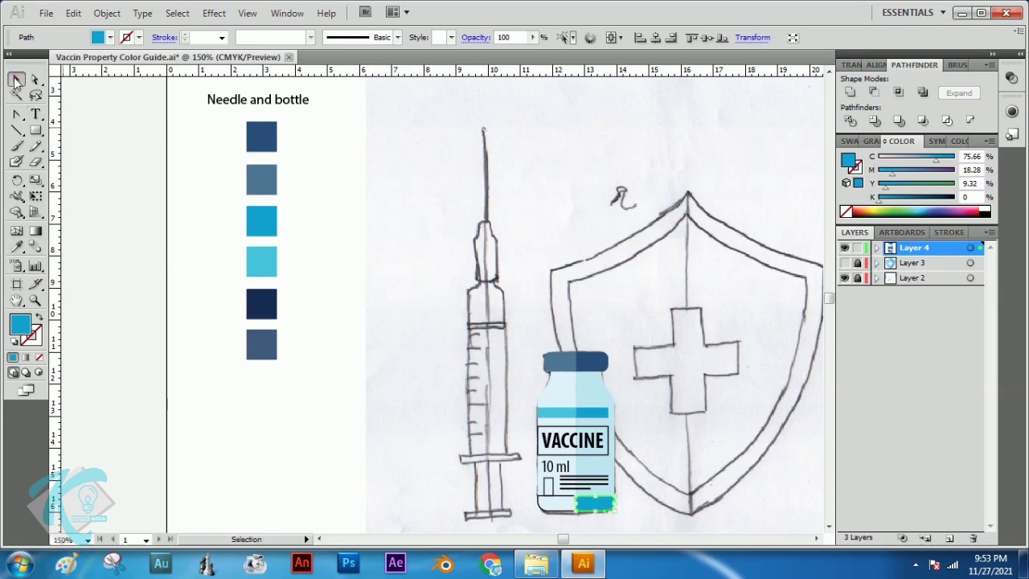
- Fill the left section of the bottle's base with the palette's fourth, light turquoise swatch
click(563, 506)
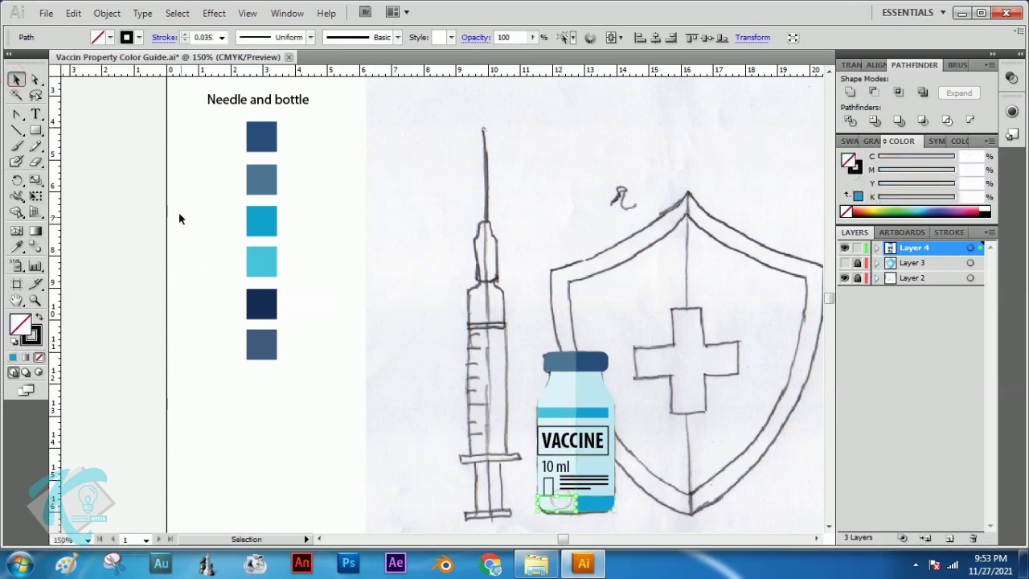
click(16, 248)
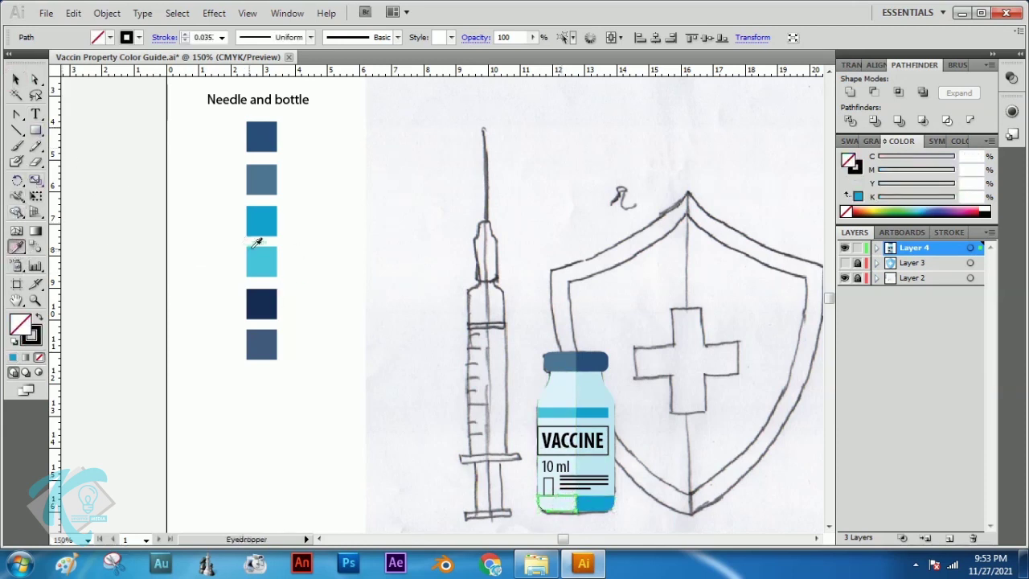
click(273, 254)
key(v)
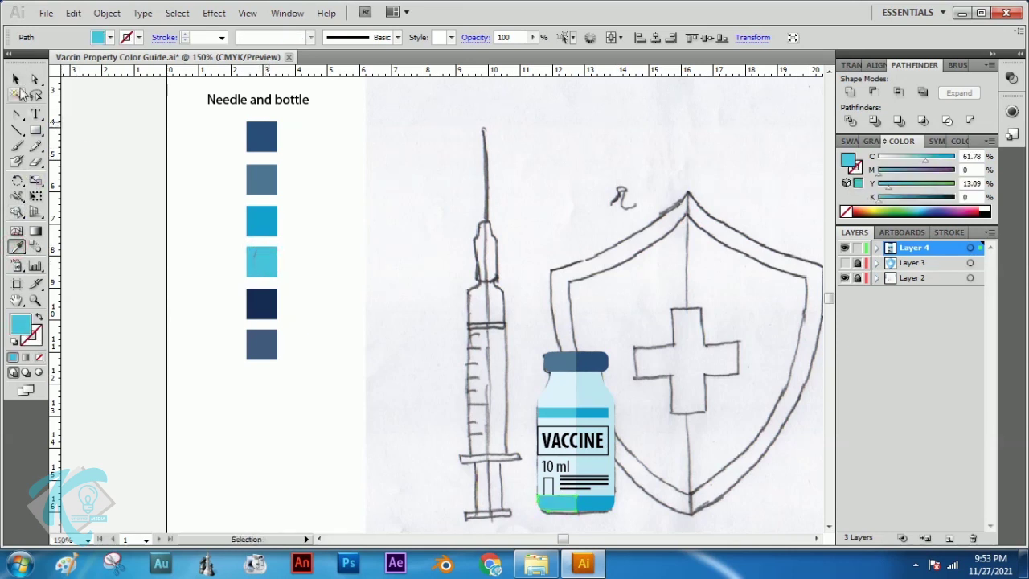
click(370, 336)
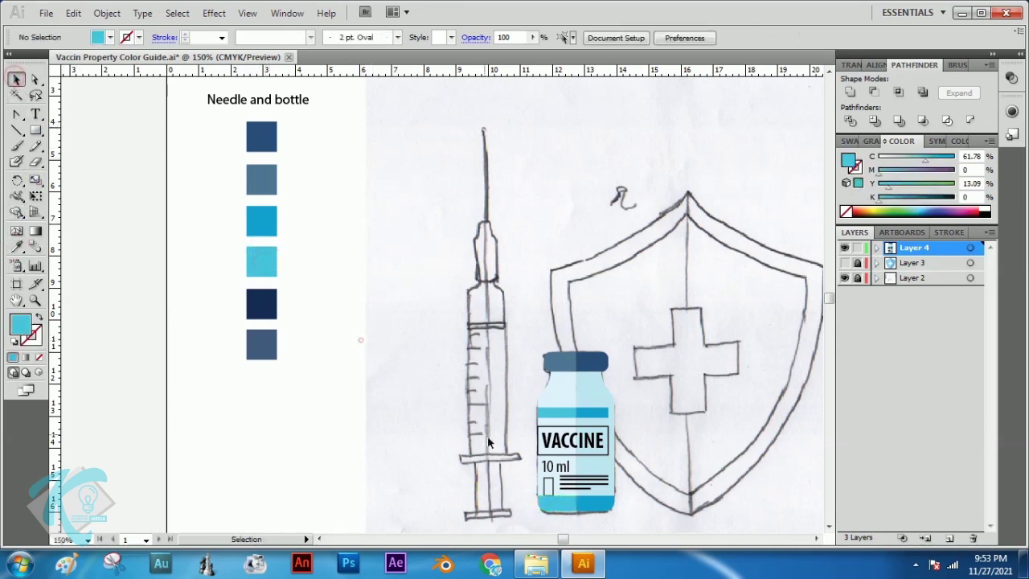
- Narrow the rectangle around the VACCINE text from its right side so it ends at the bottle's centre line
click(585, 459)
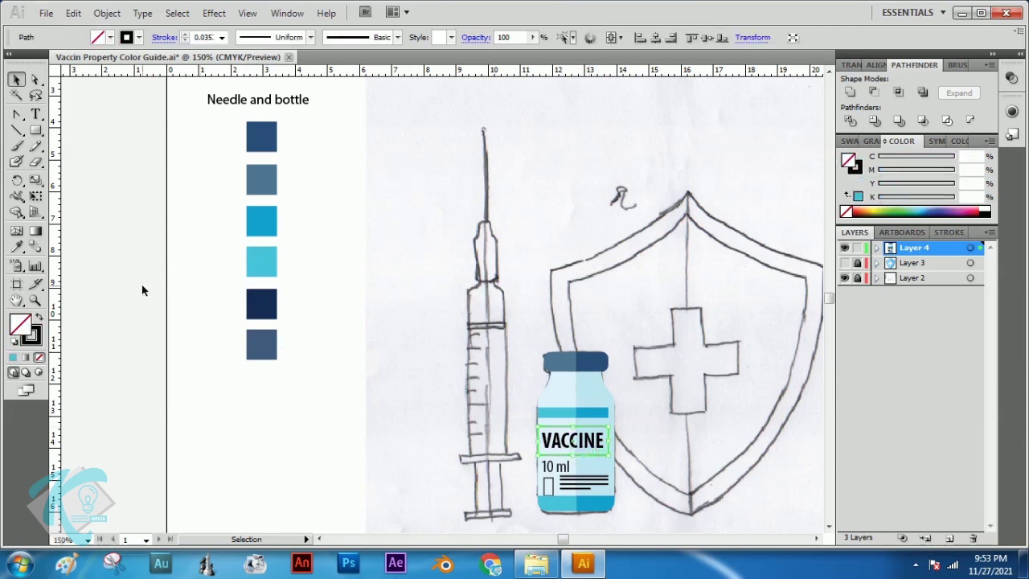
click(37, 132)
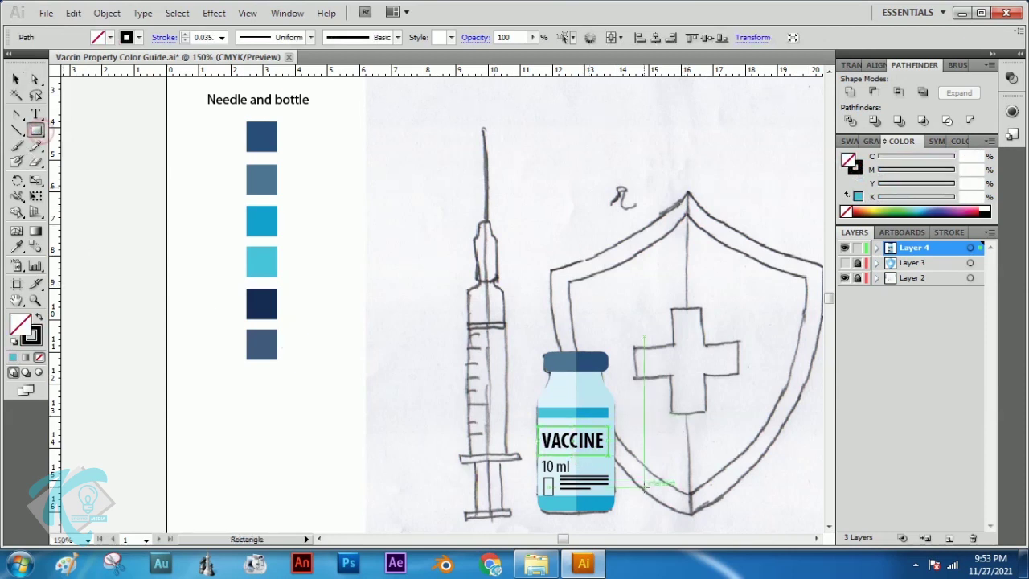
click(18, 80)
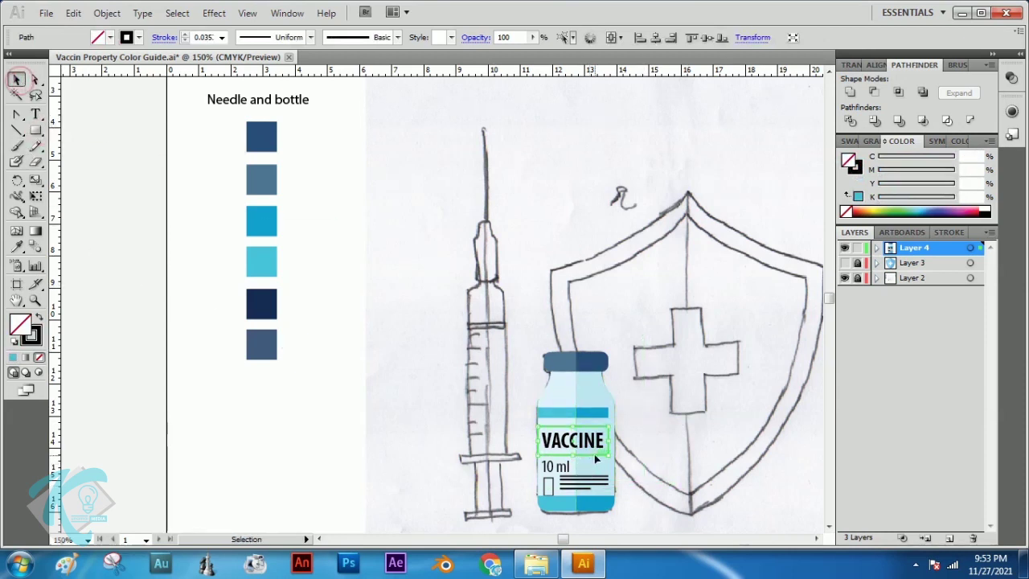
drag(609, 441, 575, 447)
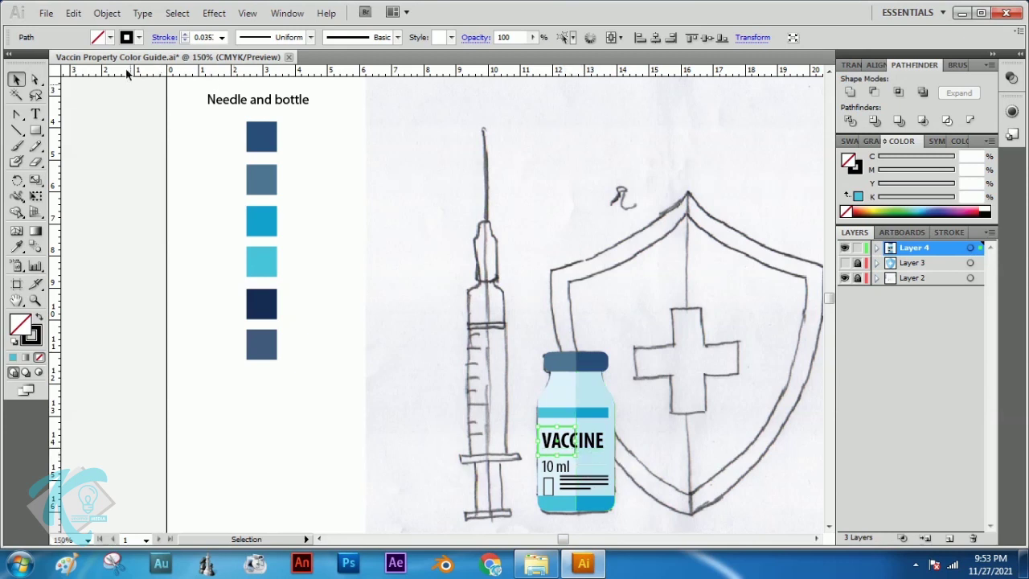
- Duplicate the narrowed VACCINE rectangle in place and nudge the copy eight increments to the right
click(74, 13)
click(105, 86)
click(74, 12)
click(132, 151)
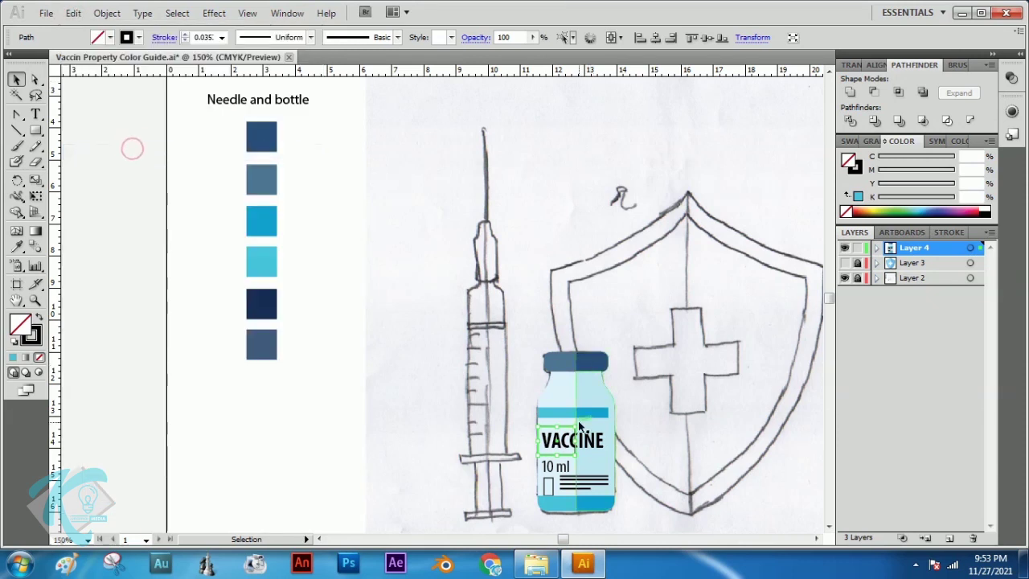
key(Right)
key(Right)
key(Right)
key(Right)
key(Right)
key(Right)
key(Right)
key(Right)
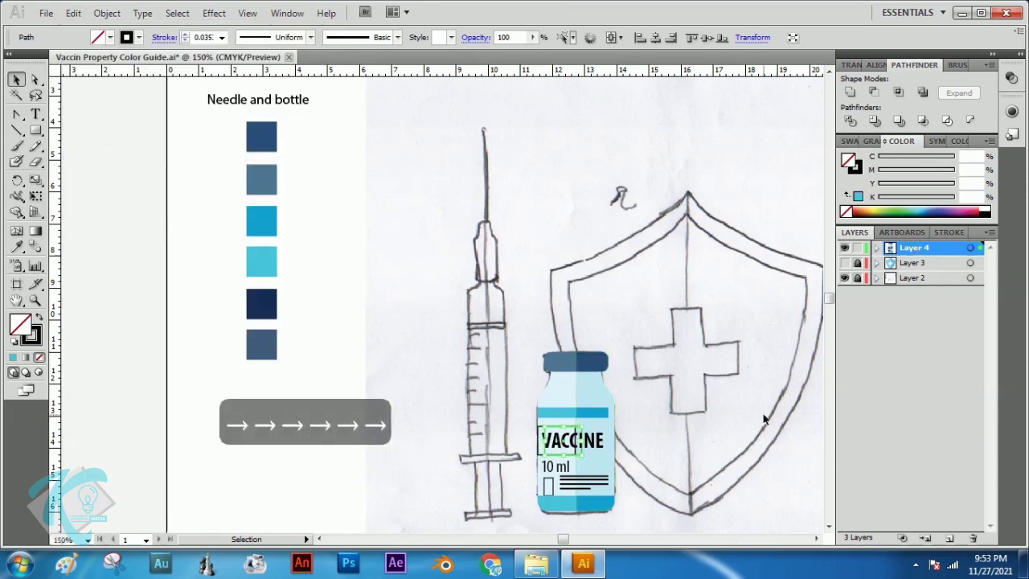
click(549, 310)
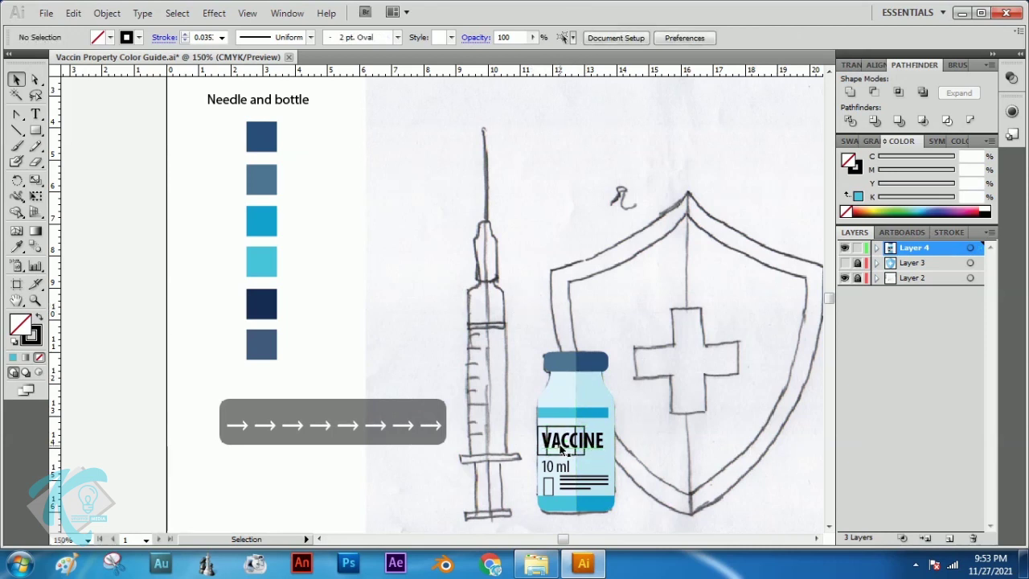
- Fit the copied rectangle around the right part of the VACCINE text and make both rectangles meet exactly at the bottle's centre line
drag(543, 435, 627, 450)
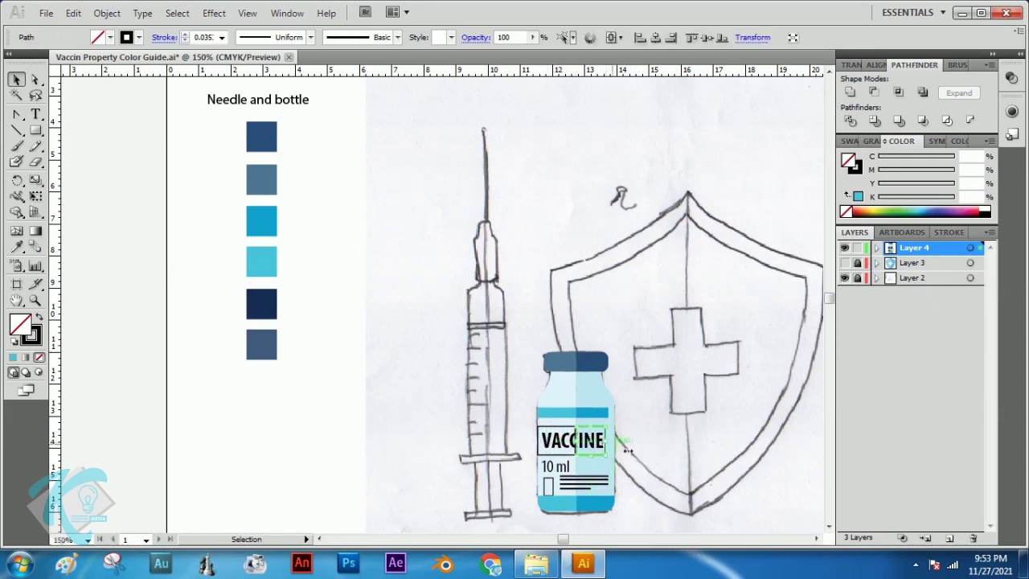
click(723, 483)
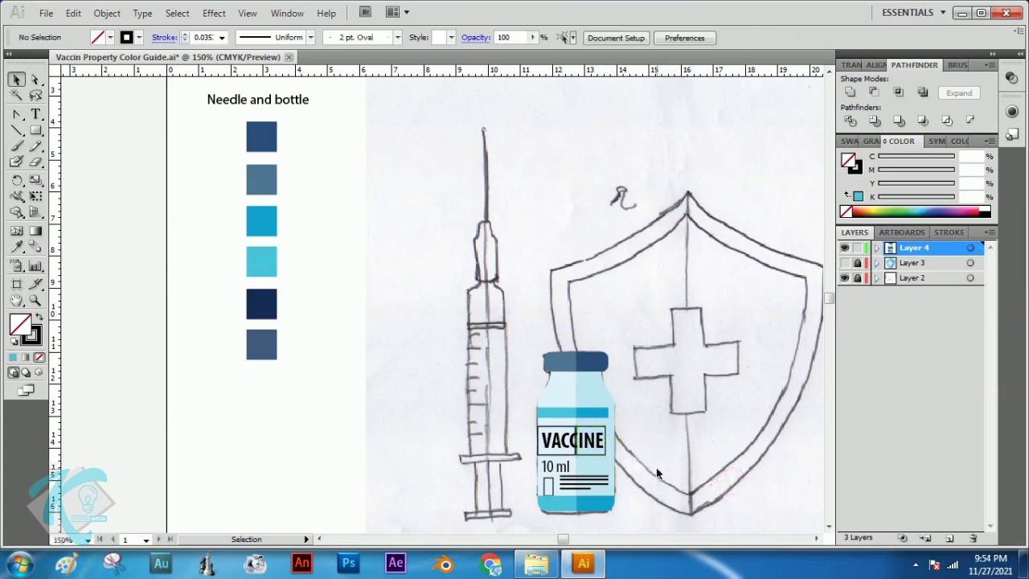
key(z)
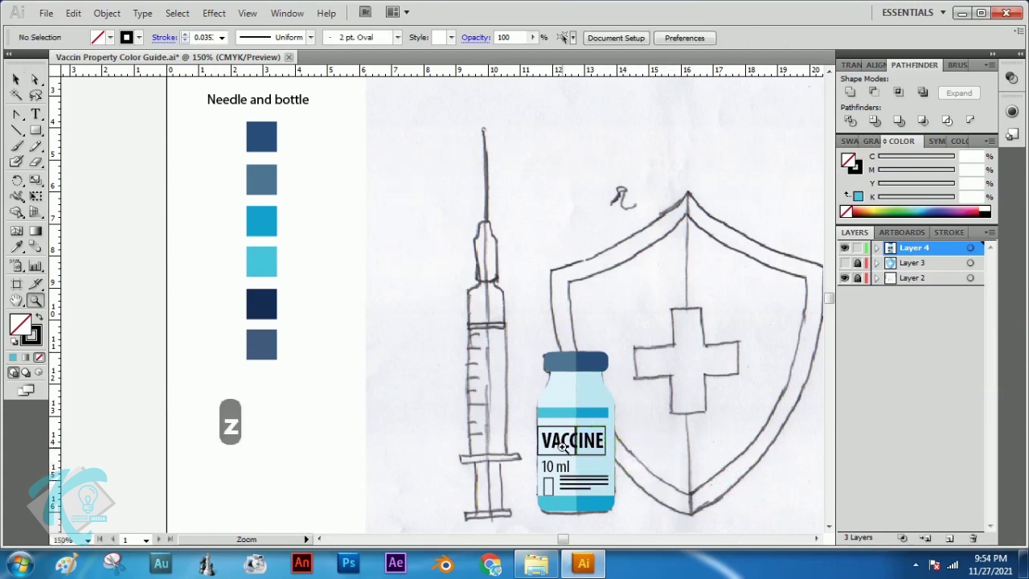
drag(531, 413, 621, 464)
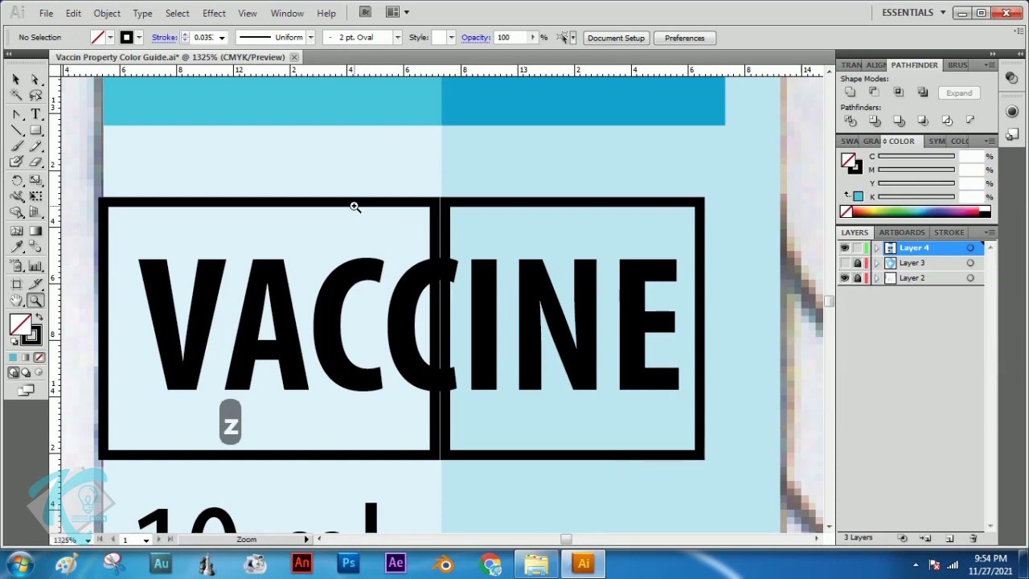
click(16, 79)
click(526, 208)
drag(522, 205, 520, 205)
click(434, 289)
drag(435, 329, 442, 329)
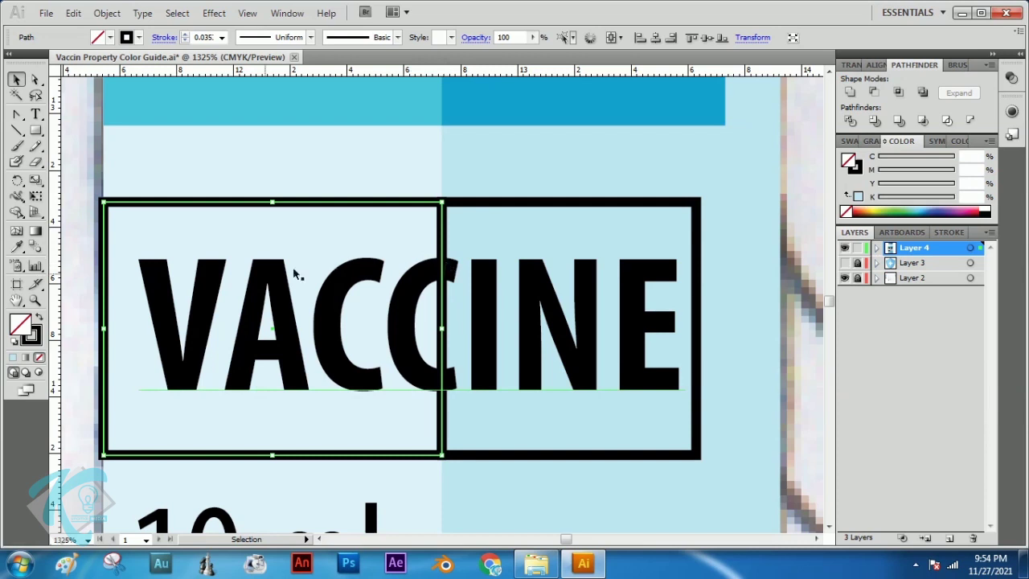
- Fill the right rectangle of the VACCINE label frame with the palette's fifth, dark navy swatch
key(z)
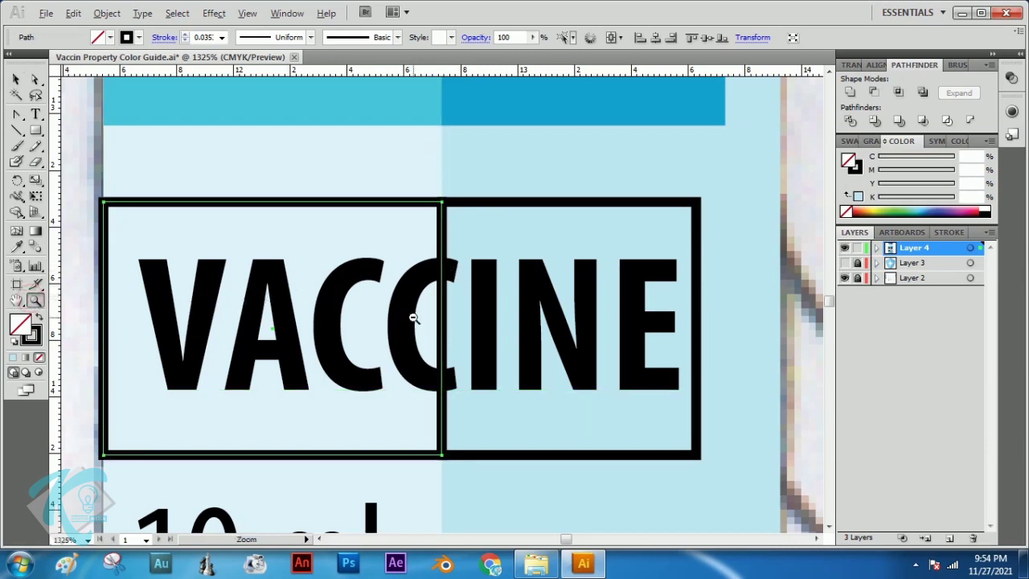
alt+click(406, 316)
alt+click(402, 316)
alt+click(400, 315)
alt+click(394, 315)
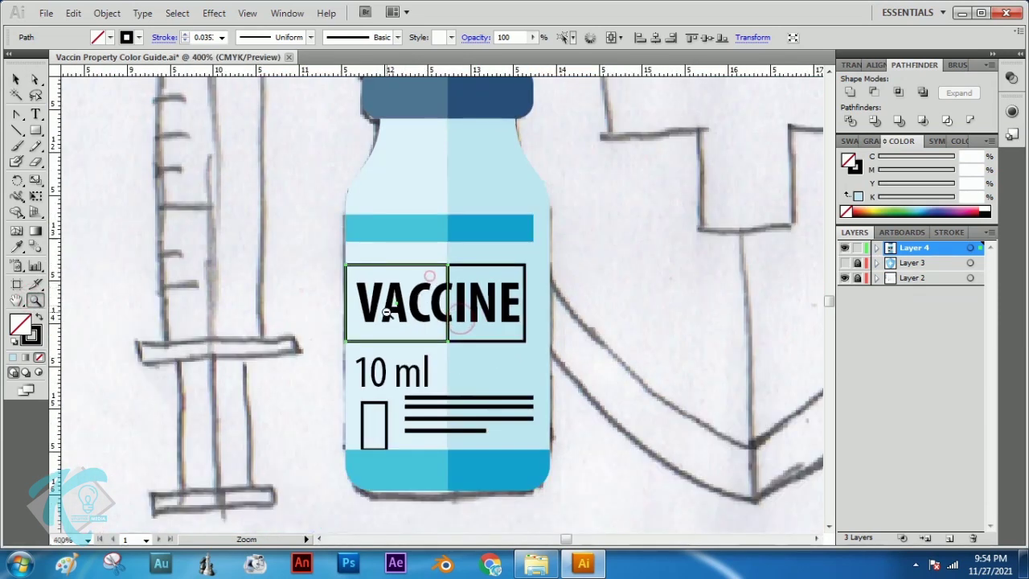
alt+click(387, 310)
alt+click(391, 287)
alt+click(391, 283)
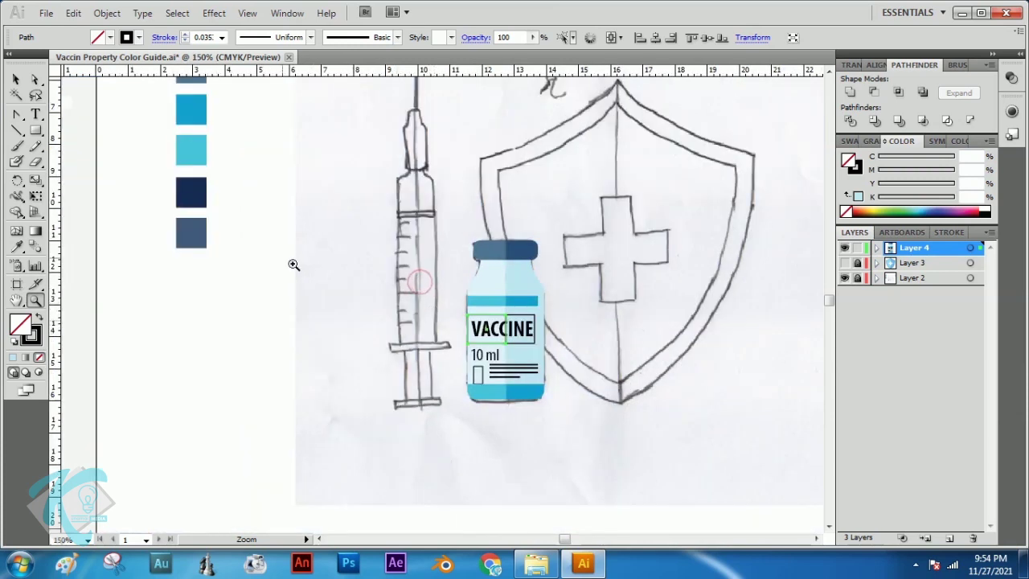
click(16, 80)
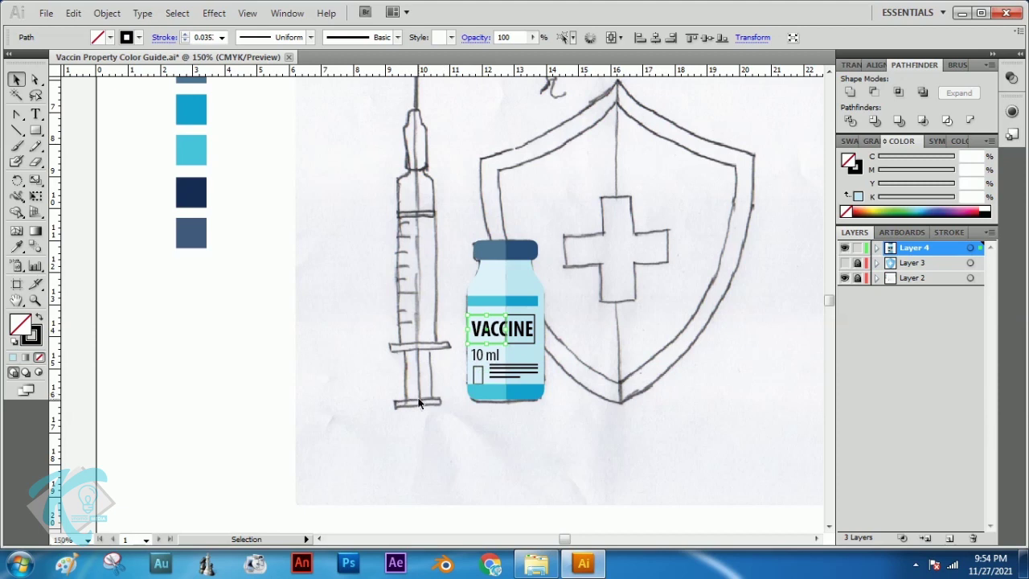
click(345, 383)
click(521, 321)
click(16, 247)
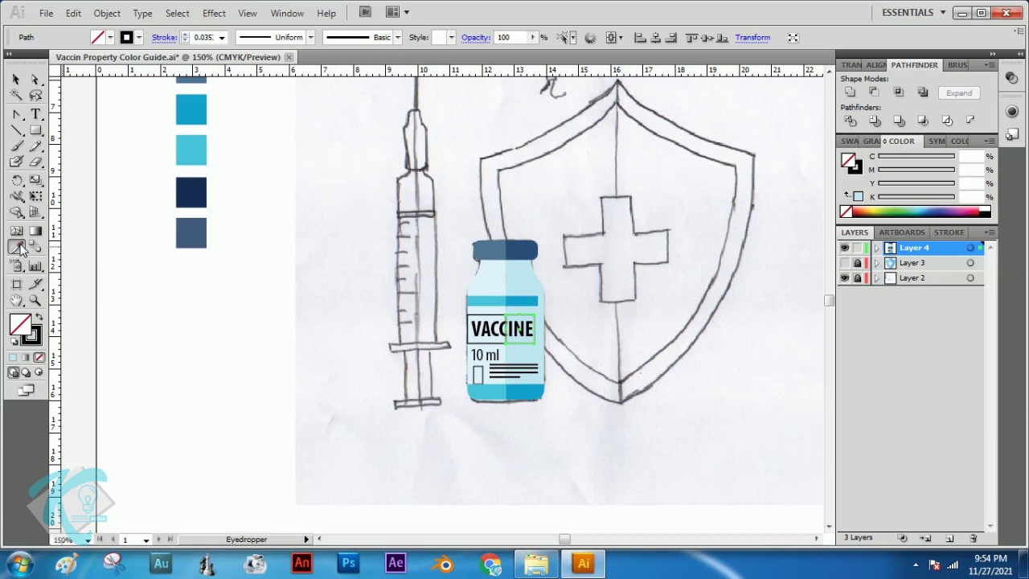
click(190, 188)
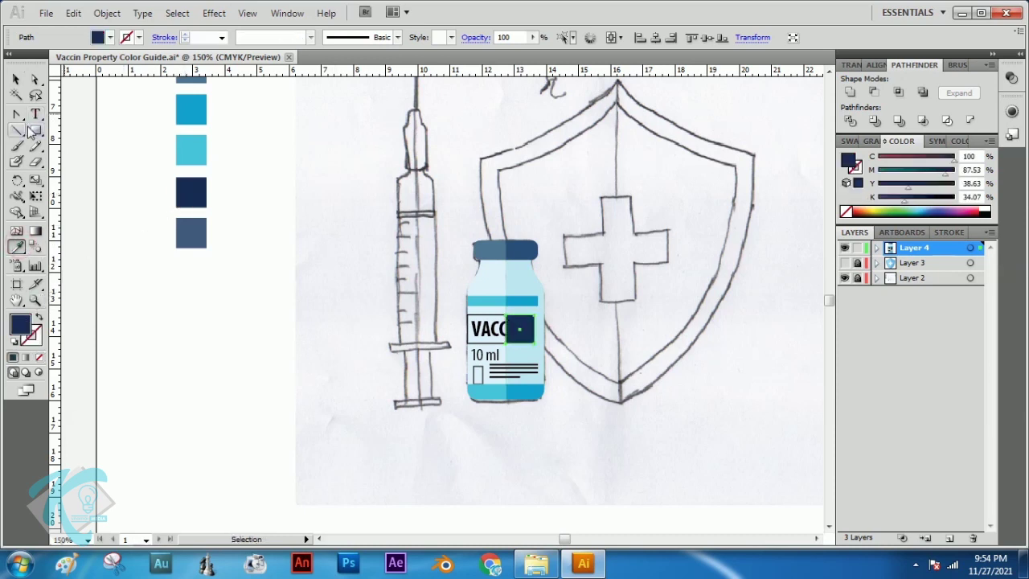
- Fill the left rectangle of the VACCINE label frame with the palette's sixth, greyish blue swatch
click(16, 79)
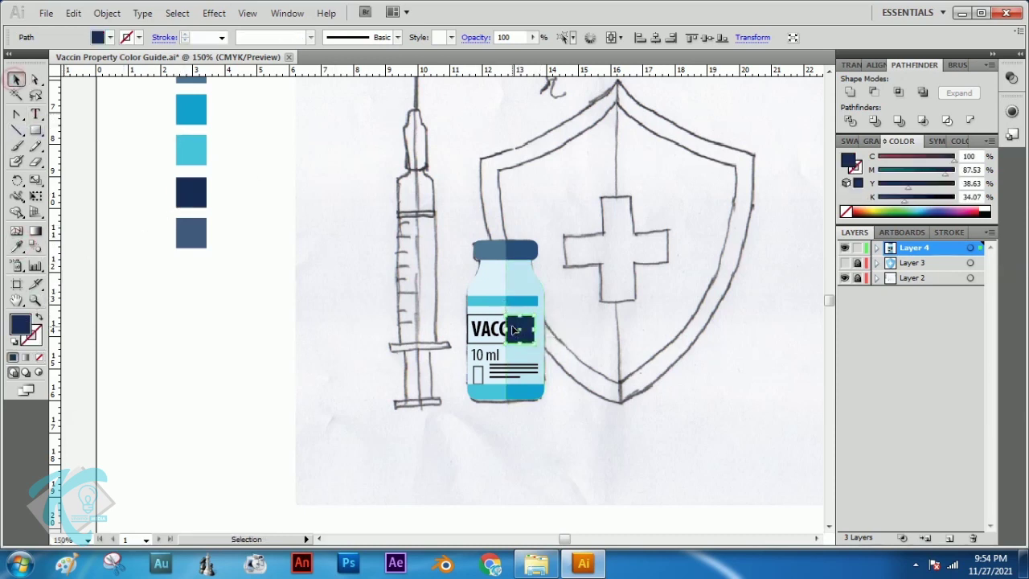
click(488, 320)
click(16, 247)
click(195, 237)
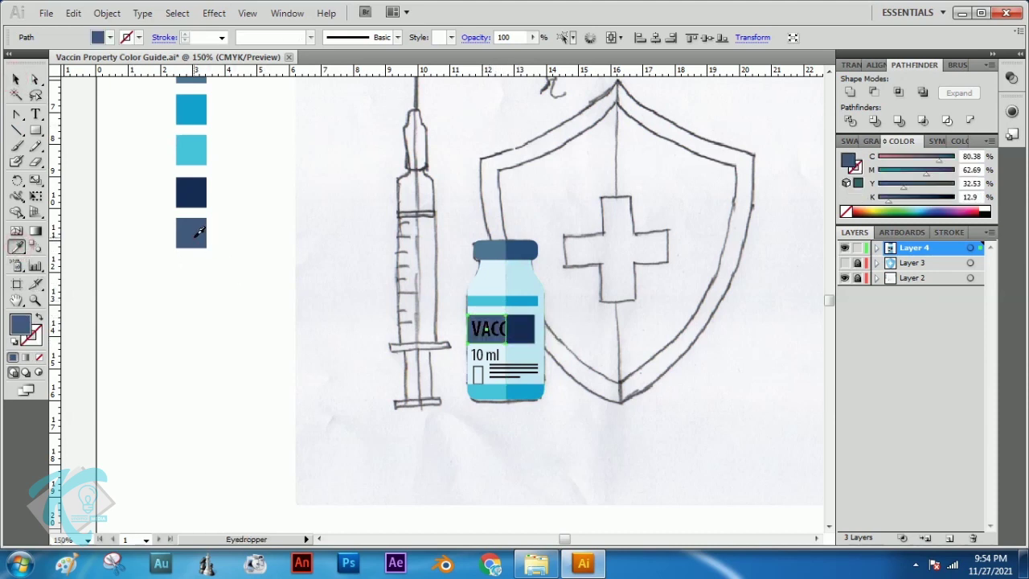
click(16, 79)
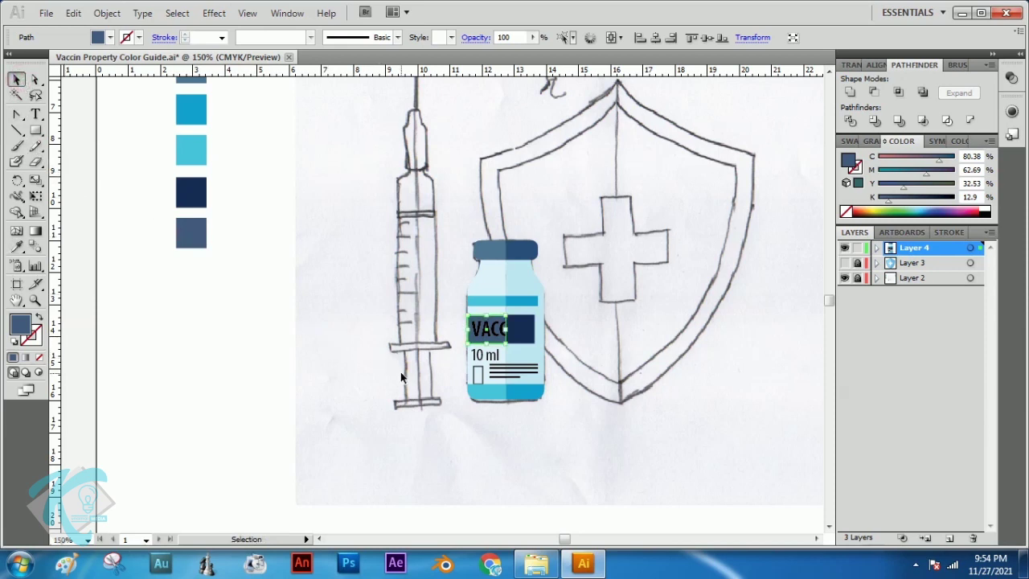
- Fill the small outlined rectangle at the lower left of the bottle label with the slate-blue palette swatch using the Eyedropper
click(482, 373)
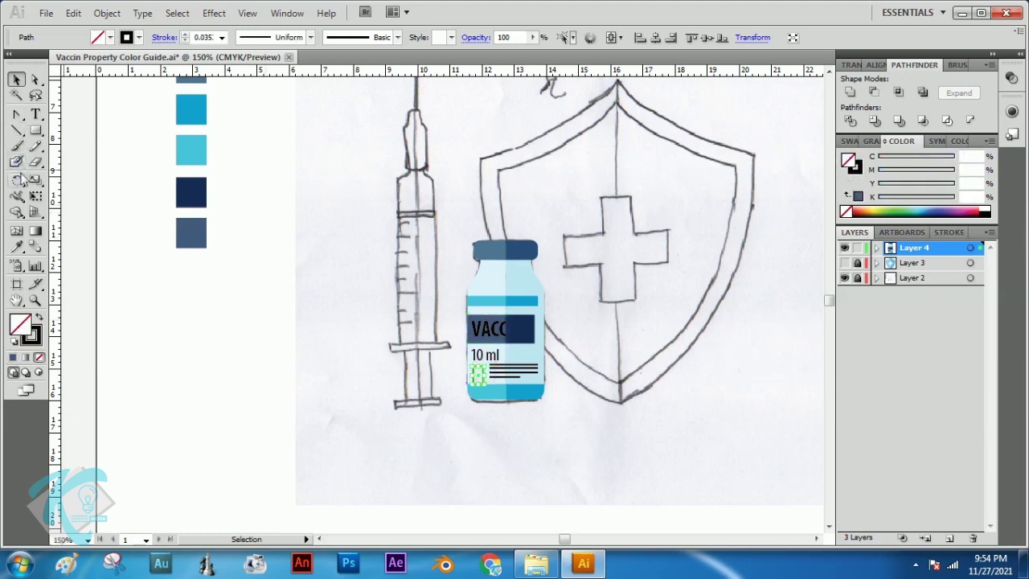
click(16, 246)
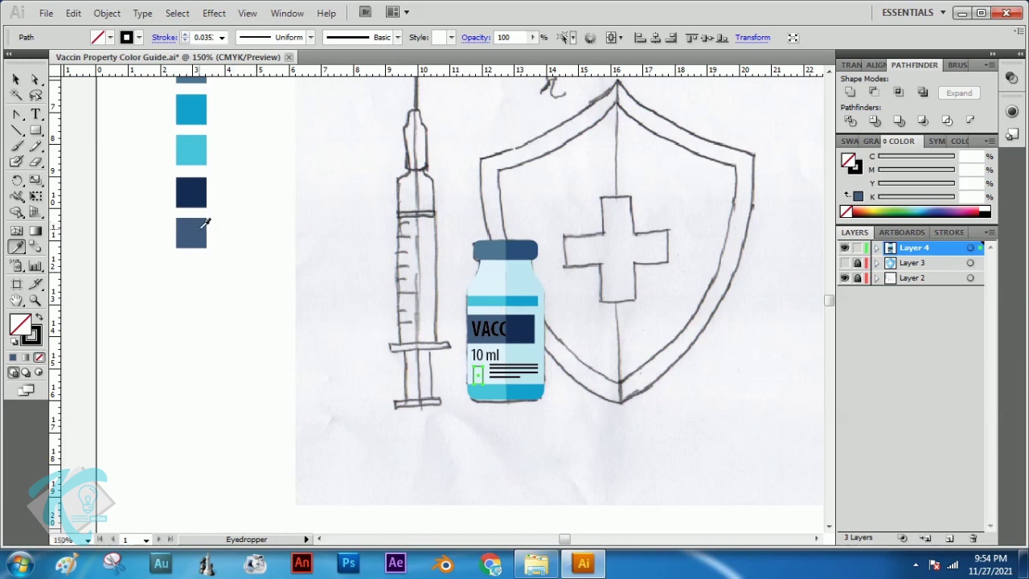
click(203, 227)
click(15, 80)
click(237, 275)
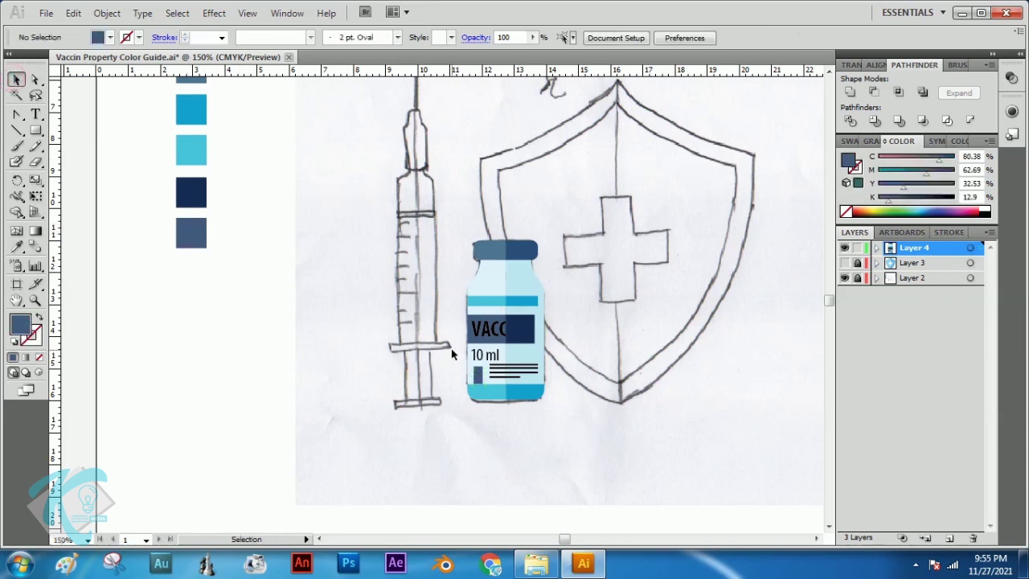
- Change the fill of the VACCINE label text to white
click(484, 337)
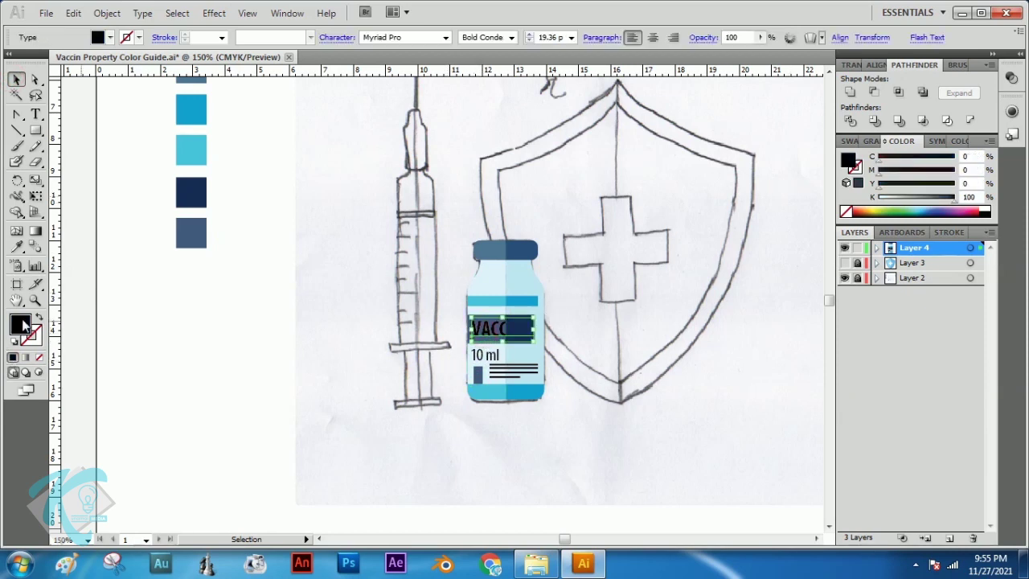
click(985, 212)
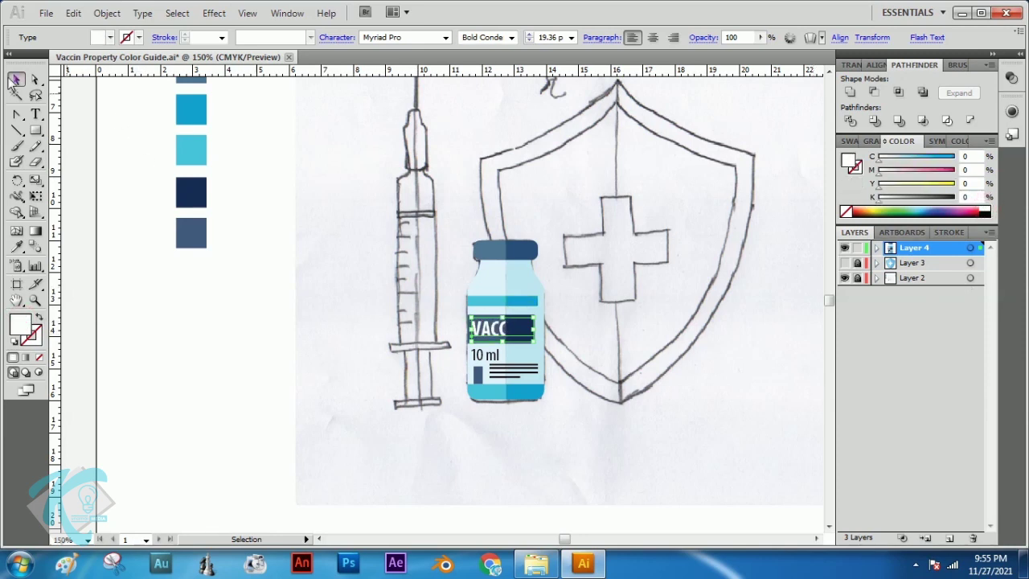
click(563, 450)
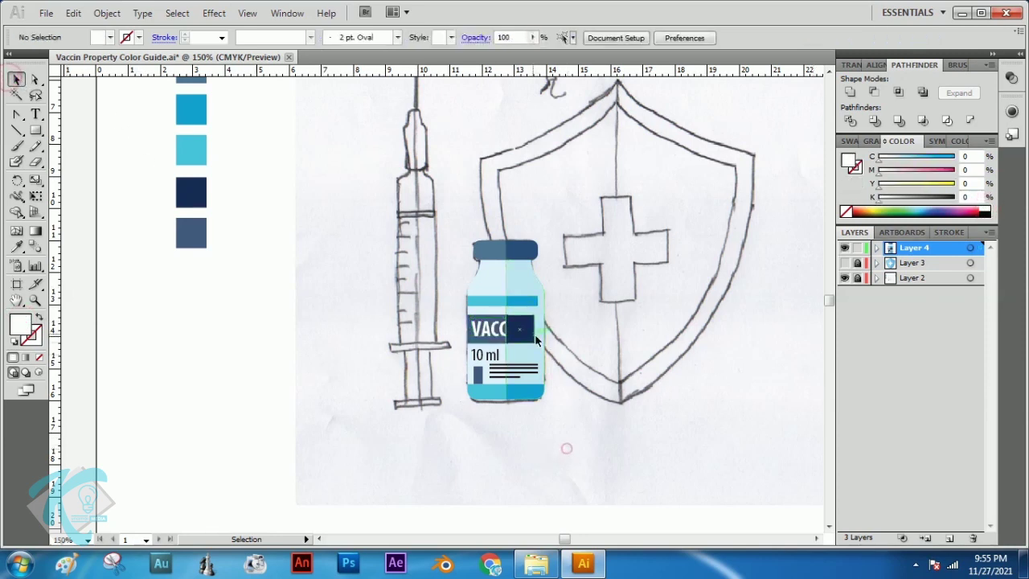
- Bring the VACCINE text to the front, above the bottle's dark label band
click(494, 333)
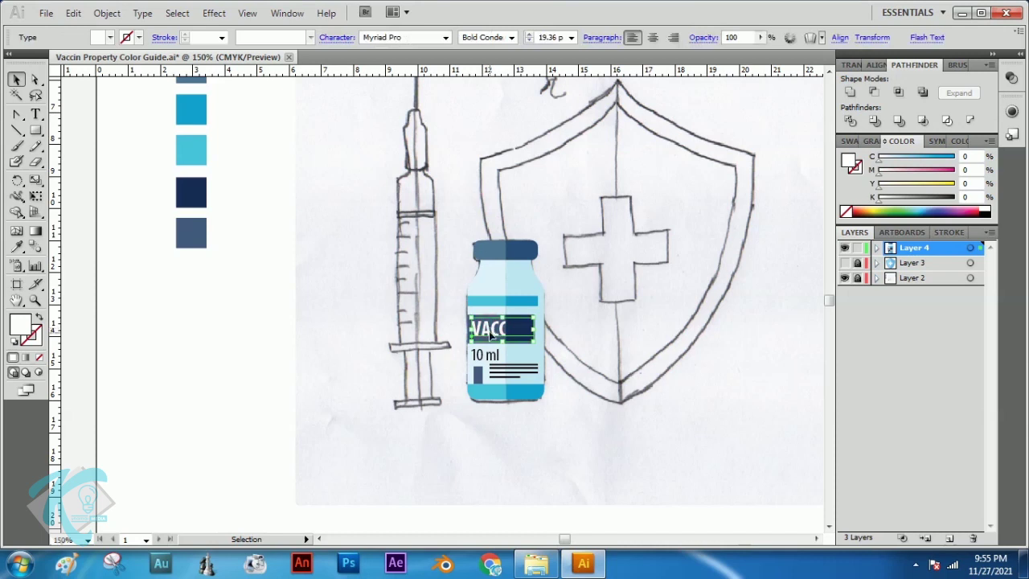
right_click(491, 335)
mouse_move(572, 476)
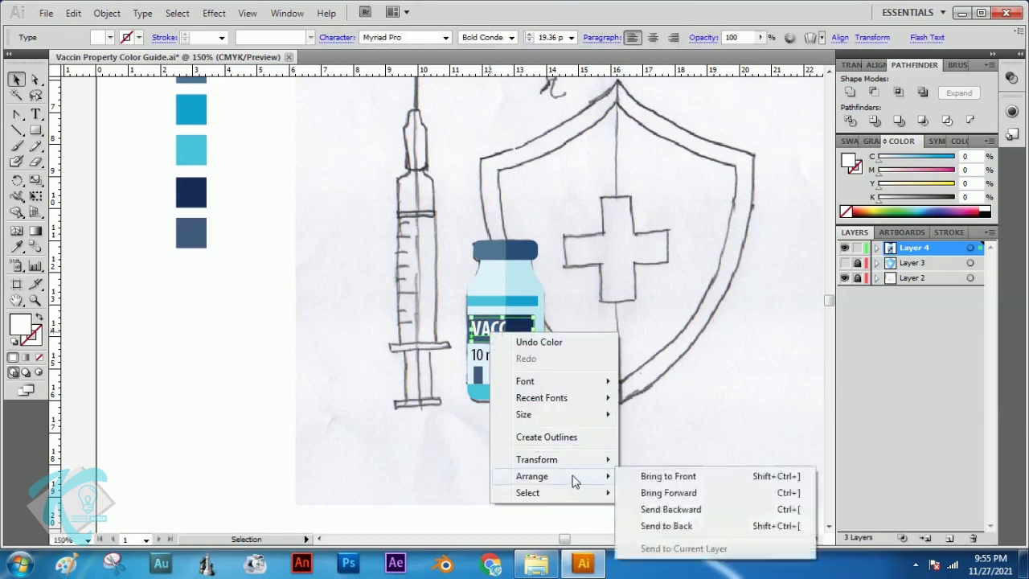
click(664, 477)
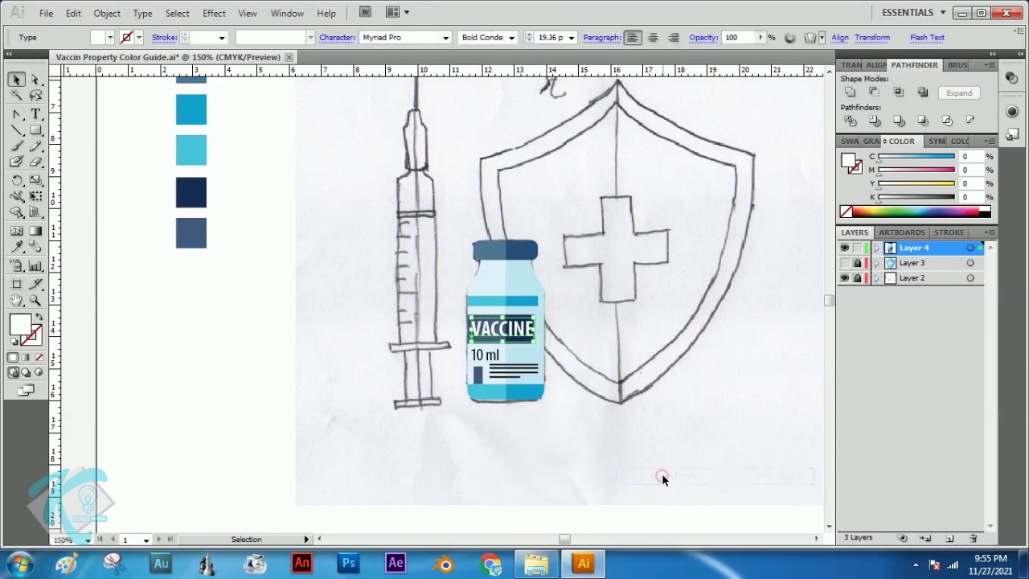
- Examine the finished bottle with the sketch on Layer 2 temporarily hidden, then show the layer again
click(766, 412)
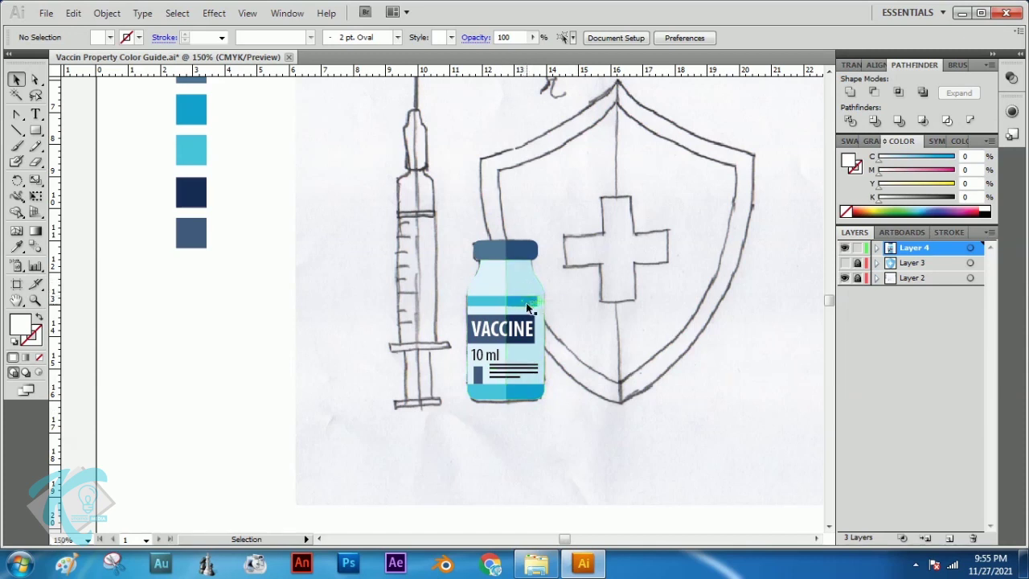
click(843, 278)
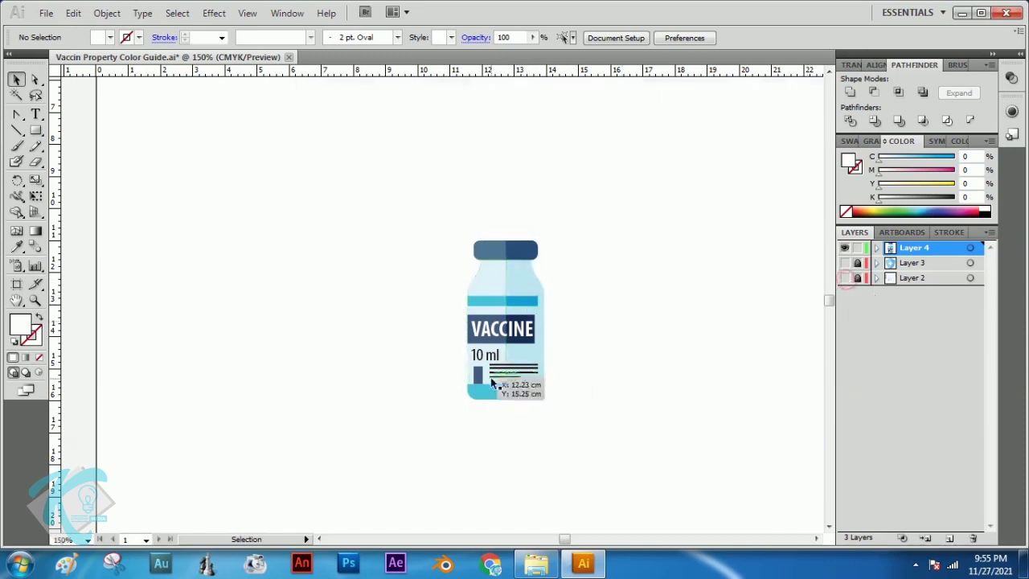
click(844, 278)
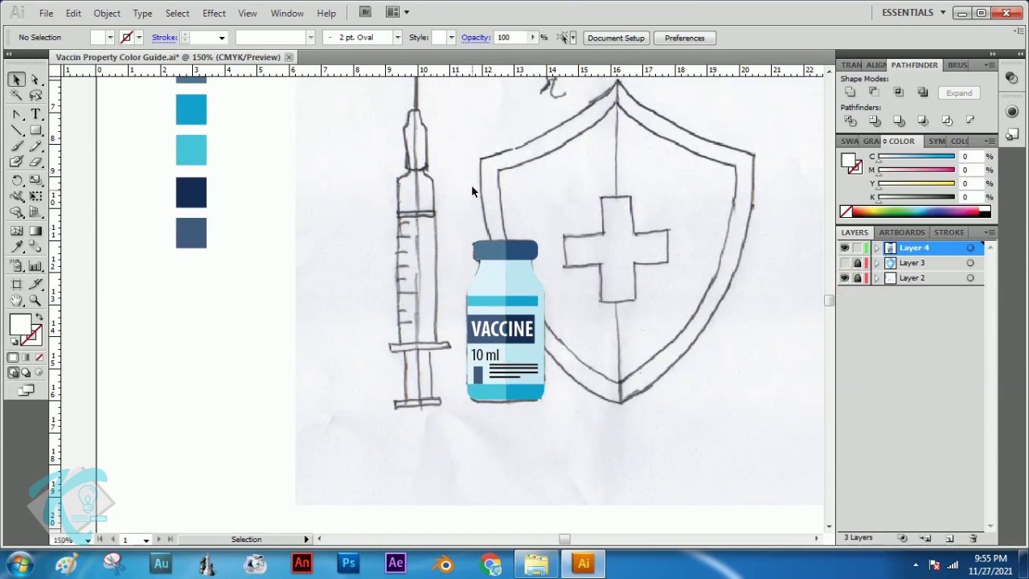
- Draw a thin rectangle over the left half of the sketched flange at the base of the syringe barrel
click(36, 130)
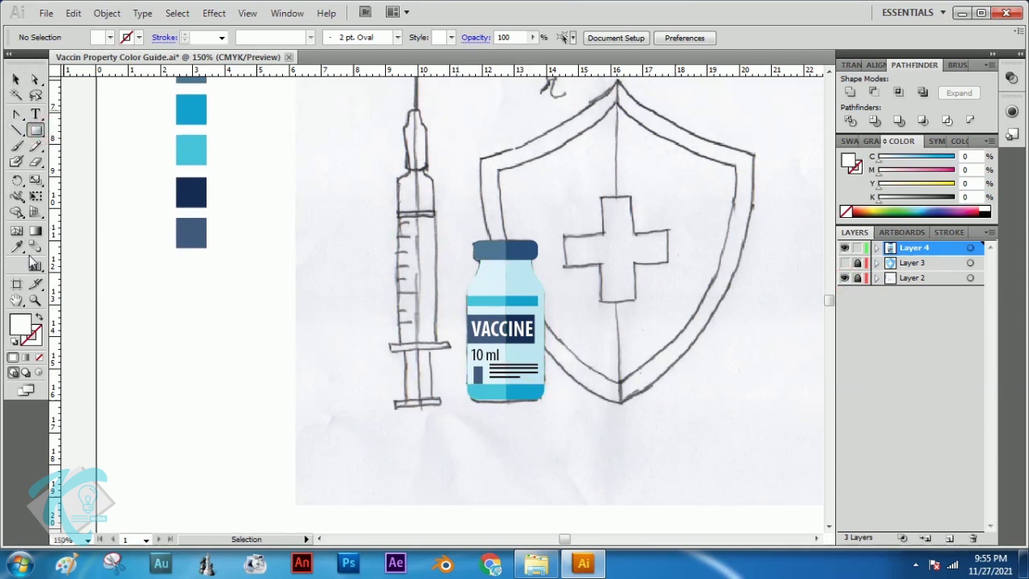
click(35, 300)
drag(354, 127, 514, 450)
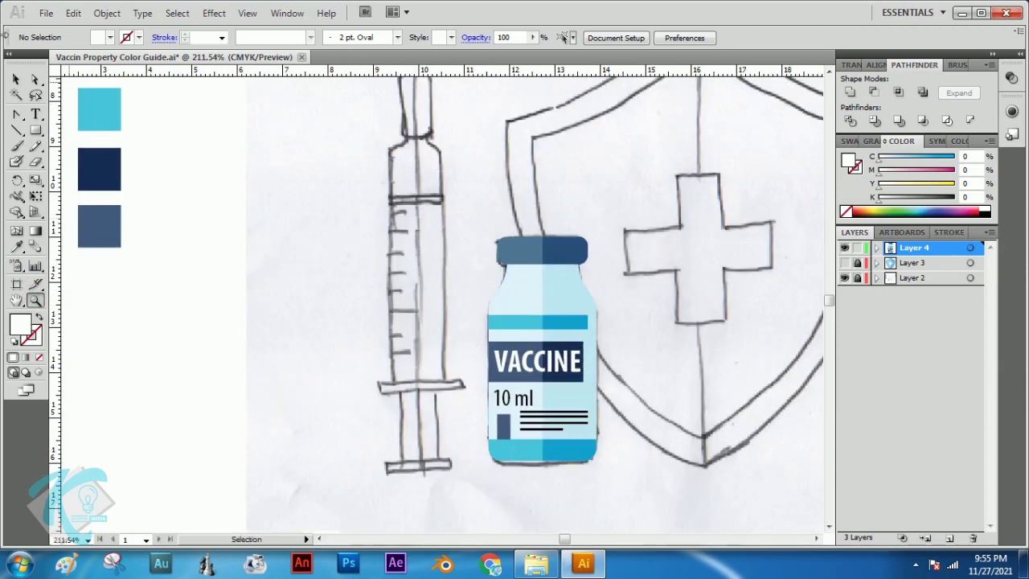
click(35, 130)
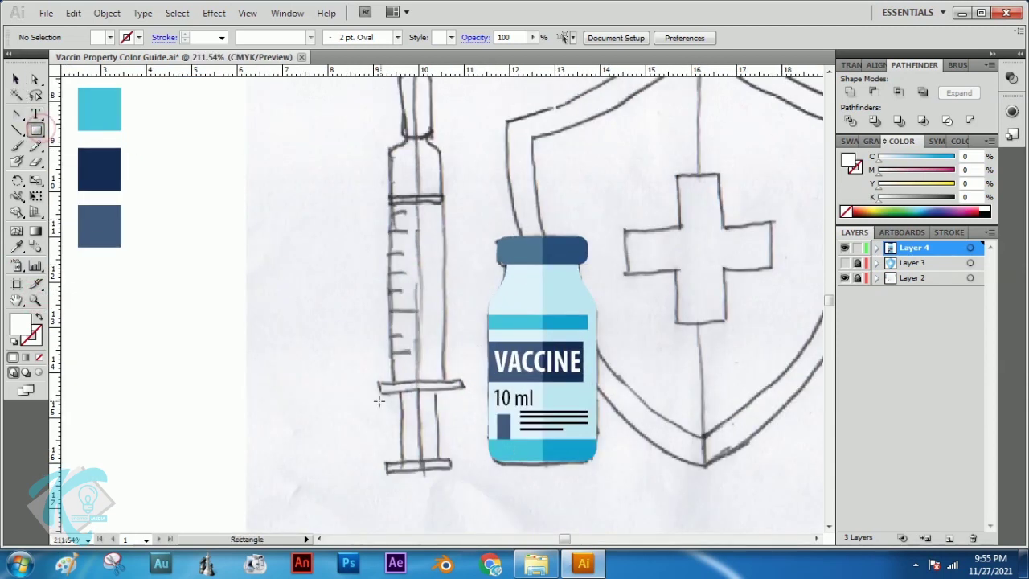
drag(378, 382, 417, 392)
click(16, 79)
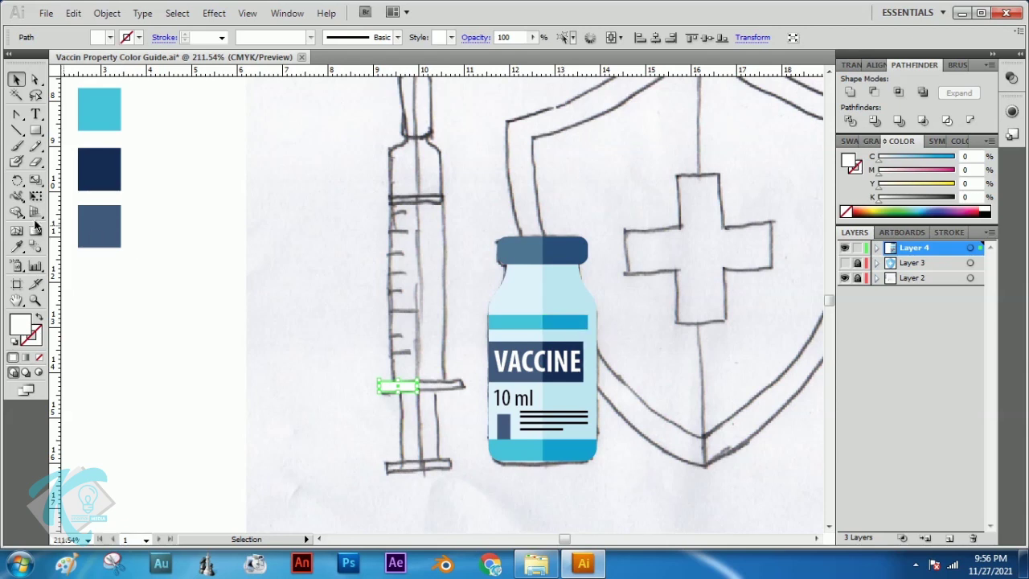
- Fill the flange rectangle with the light cyan sampled from the bottle's upper stripe
click(22, 251)
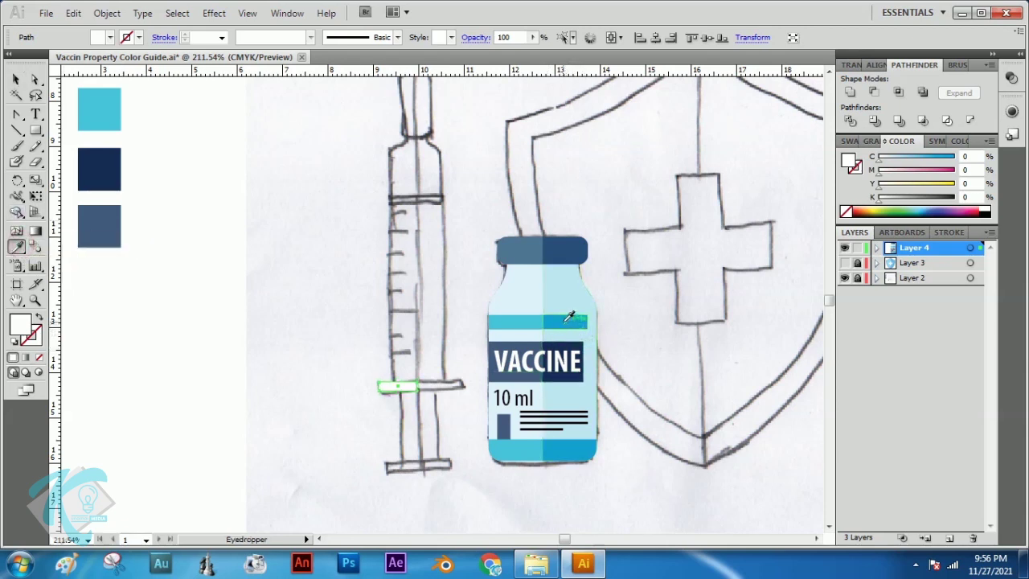
click(524, 319)
click(16, 79)
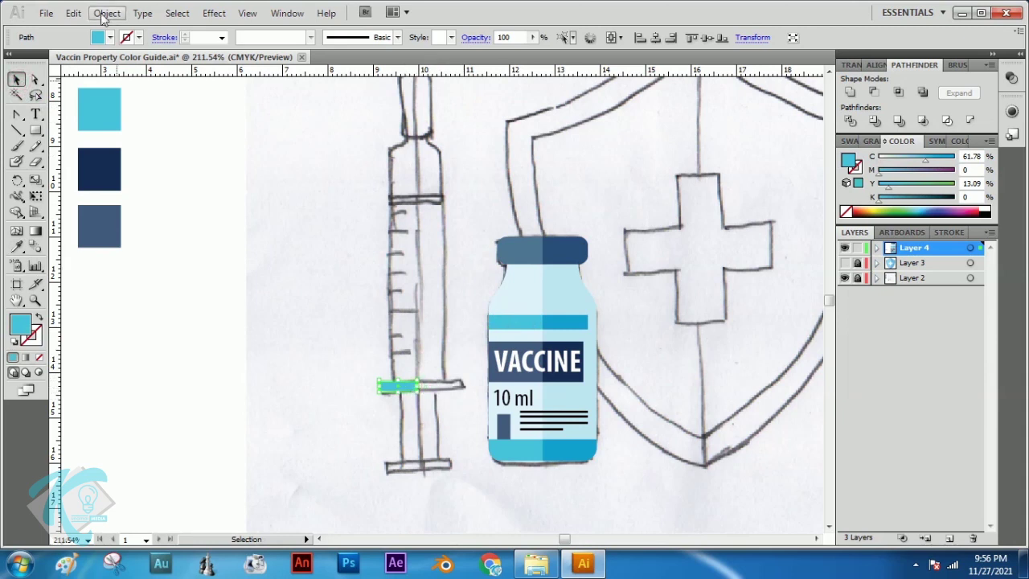
- Duplicate the light cyan rectangle in place and move the copy to the right end of the sketched flange
click(70, 15)
click(72, 14)
click(72, 14)
click(131, 153)
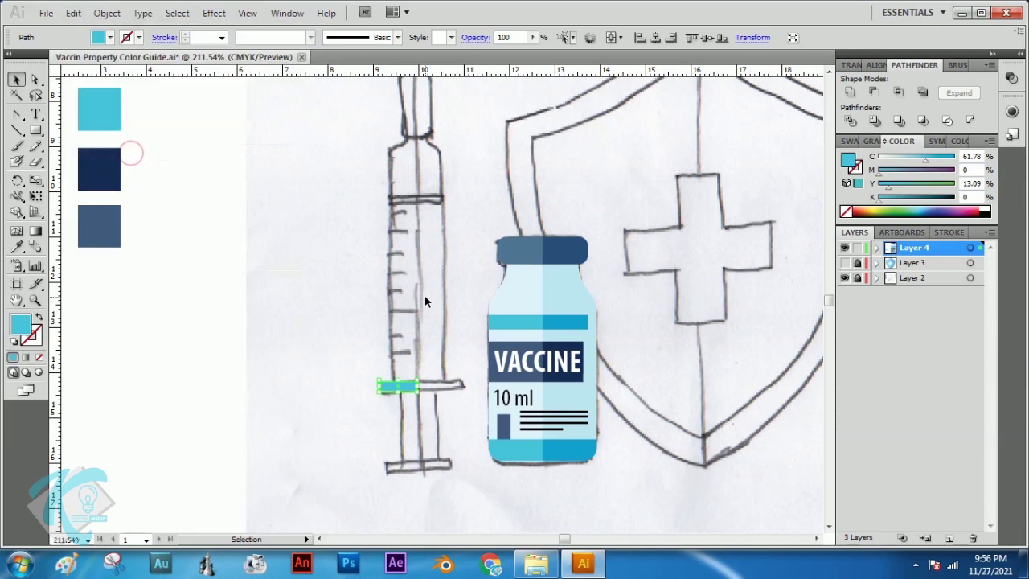
key(Right)
key(Right)
key(Right)
key(Right)
key(Right)
key(Right)
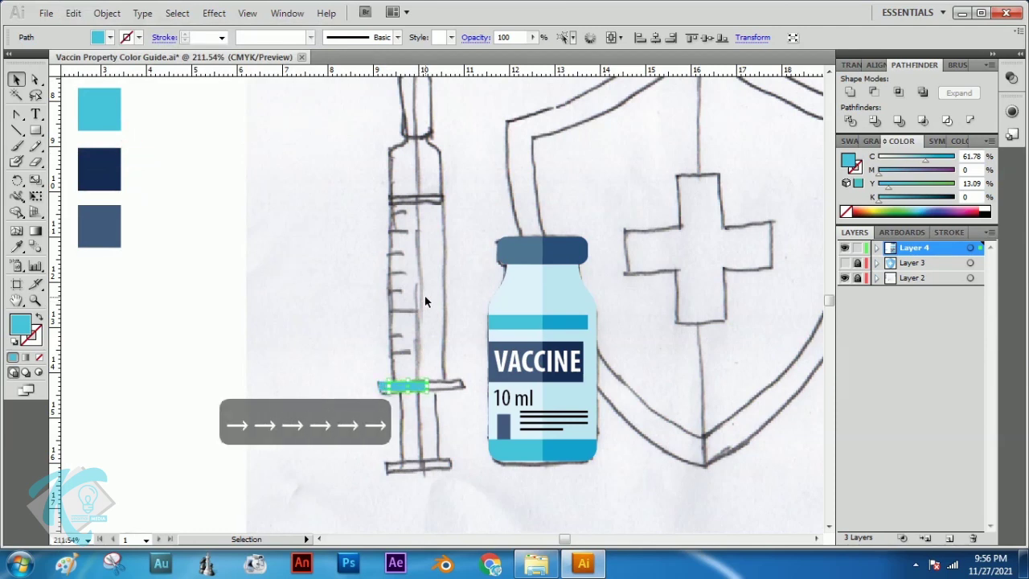
click(360, 336)
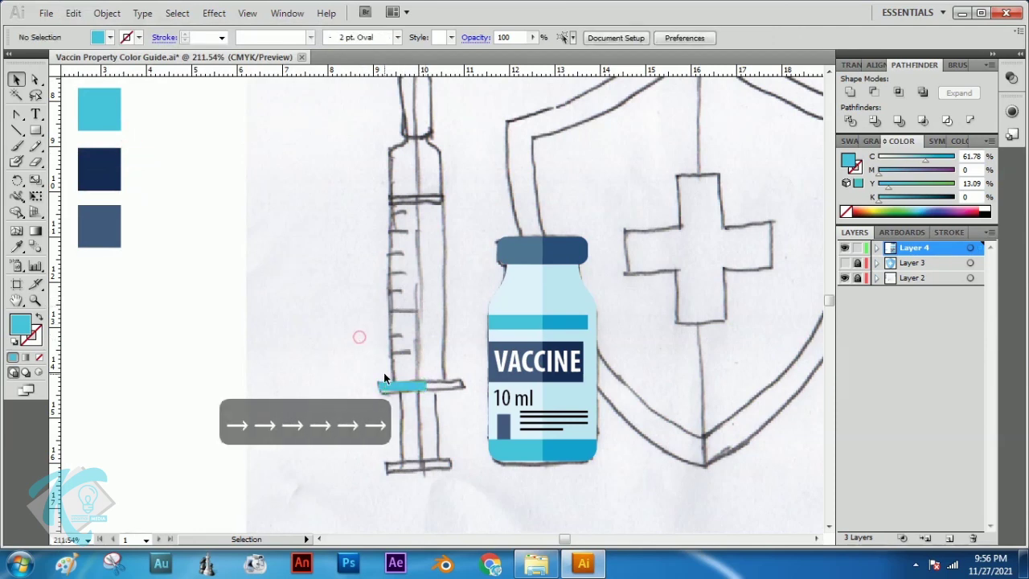
drag(405, 391, 448, 391)
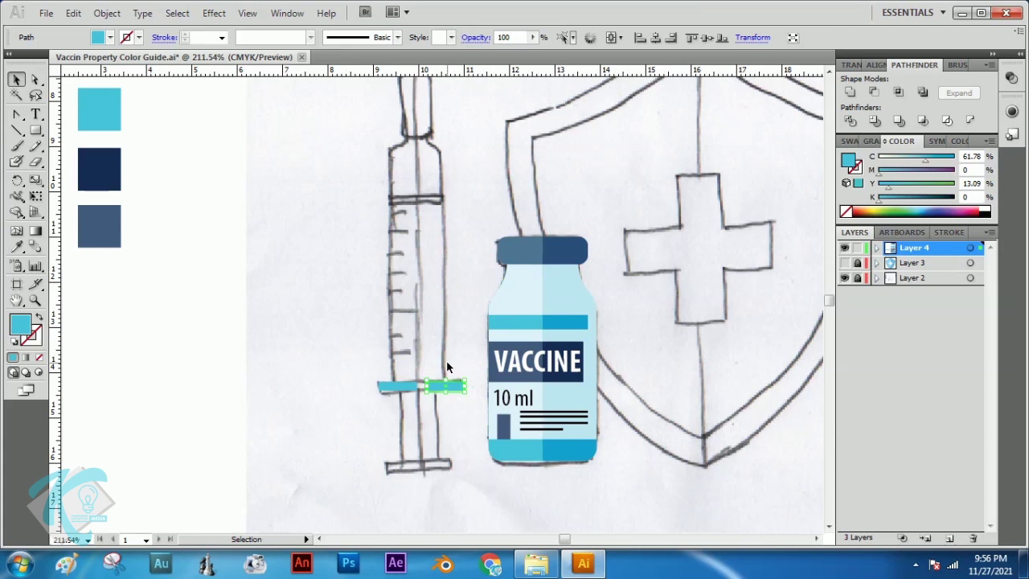
click(456, 356)
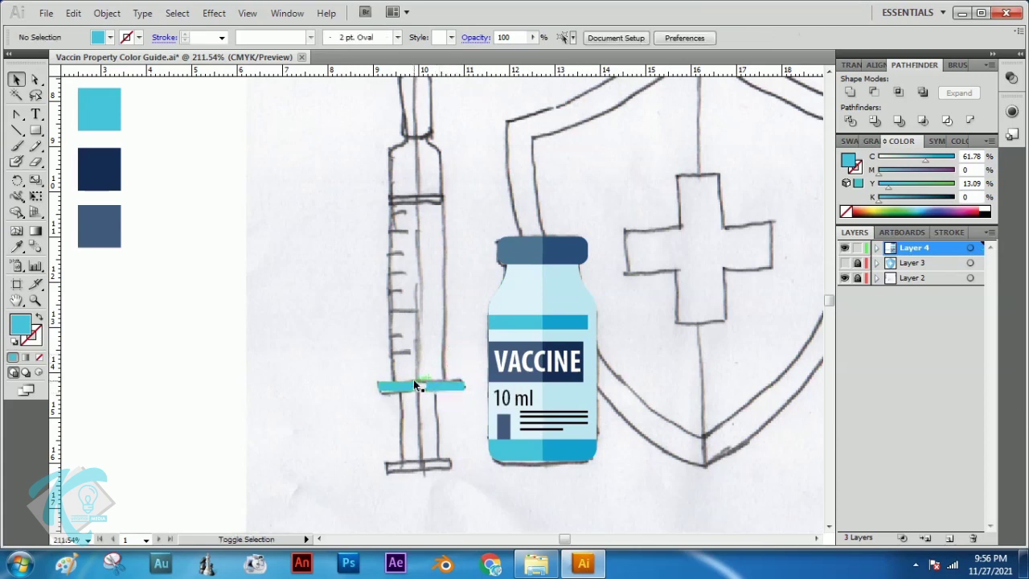
- Move the right flange rectangle left until its edge meets the left rectangle
click(35, 300)
drag(336, 322, 524, 511)
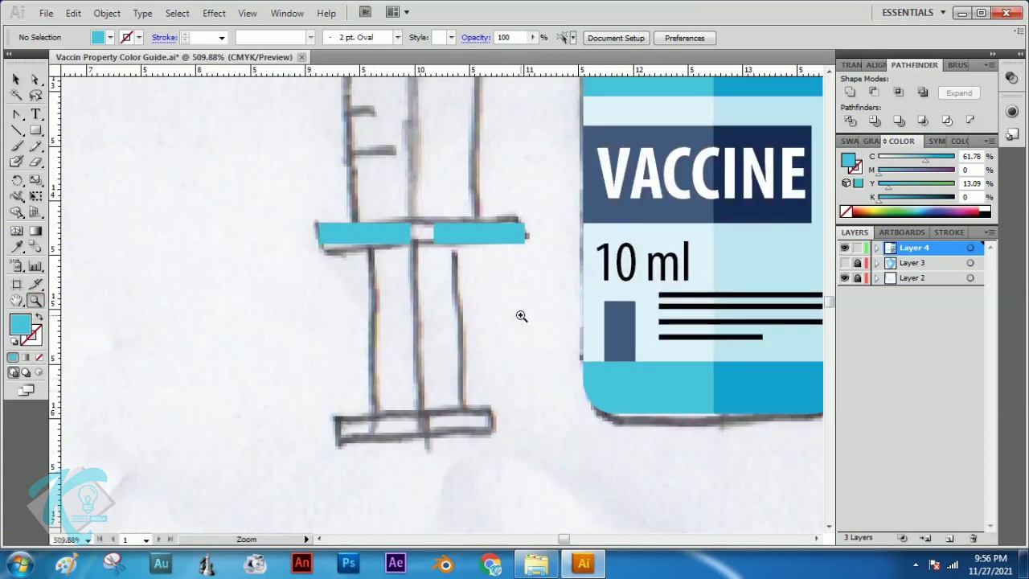
click(16, 79)
drag(451, 233, 431, 239)
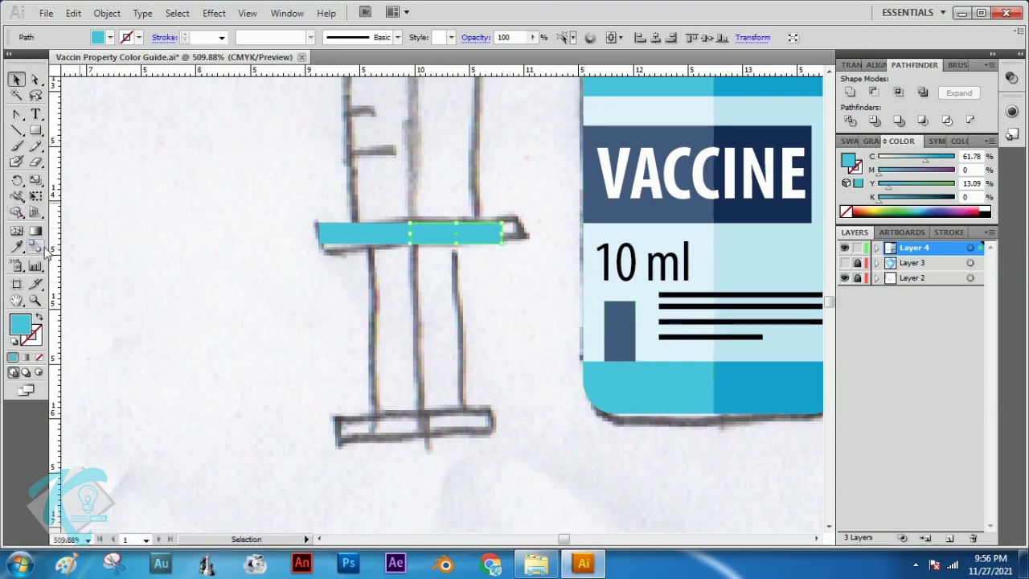
- Fill the right flange rectangle with the darker blue sampled from the bottle's bottom band
click(17, 247)
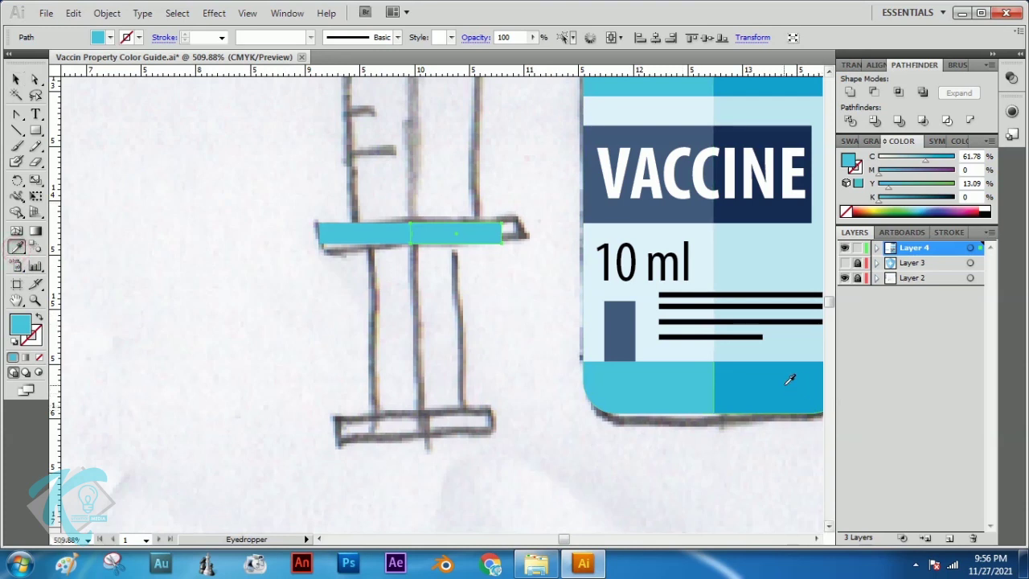
click(790, 380)
click(16, 79)
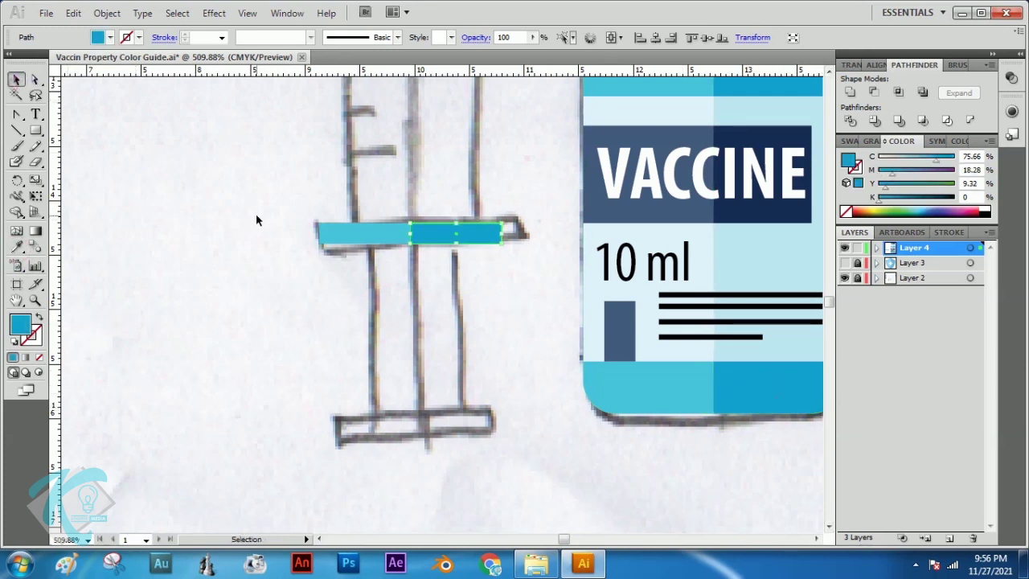
- Duplicate both flange halves in place and move one pair straight down about 1.75 cm onto the sketched plunger end
shift+click(393, 239)
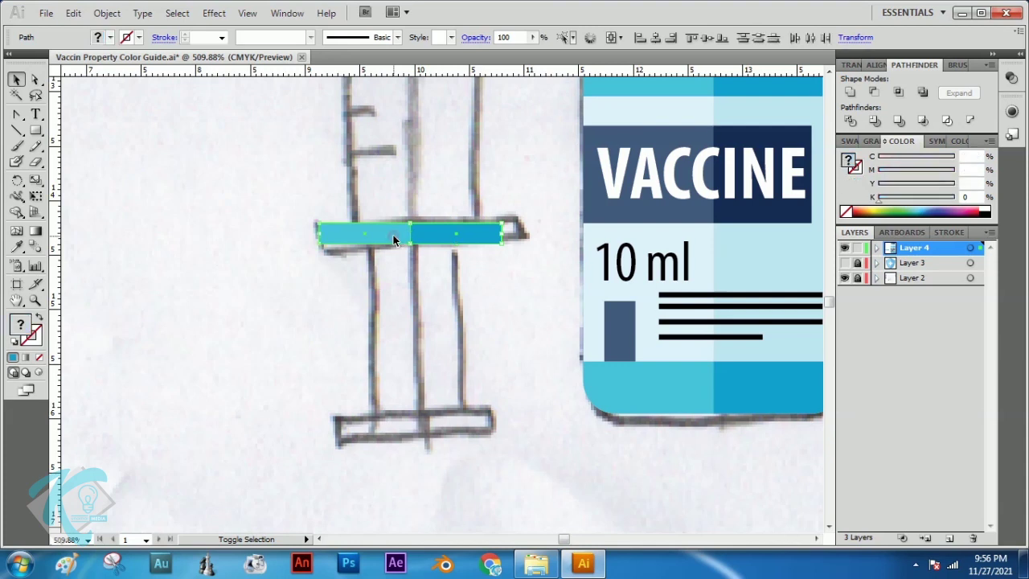
key(ctrl+c)
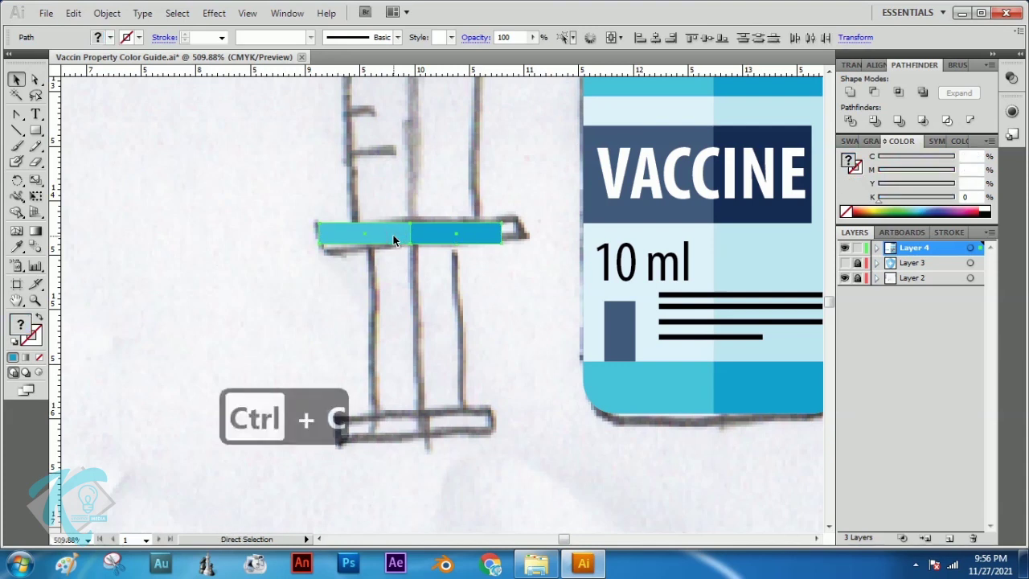
key(ctrl+shift+v)
click(178, 249)
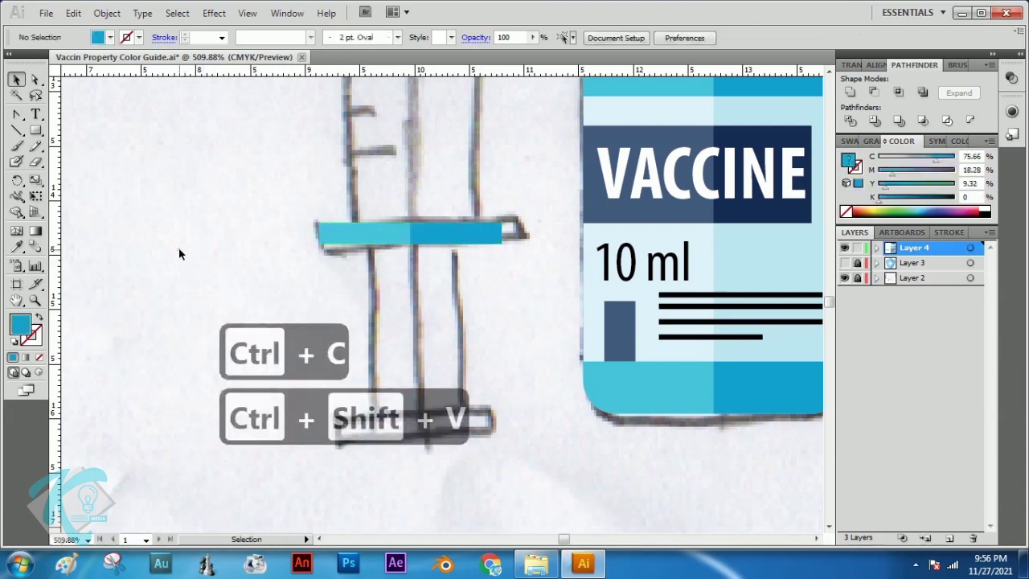
click(393, 232)
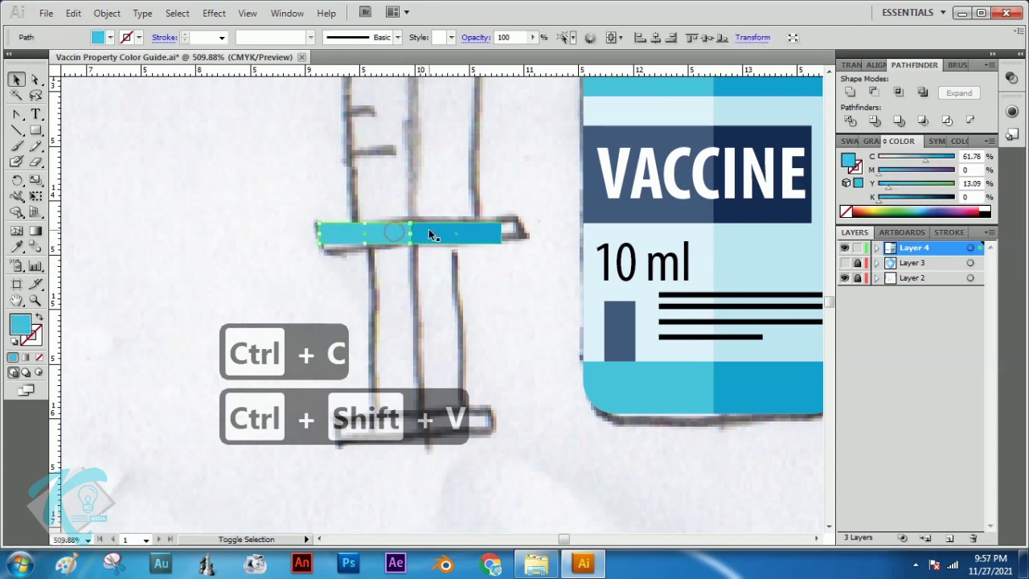
drag(430, 234, 443, 424)
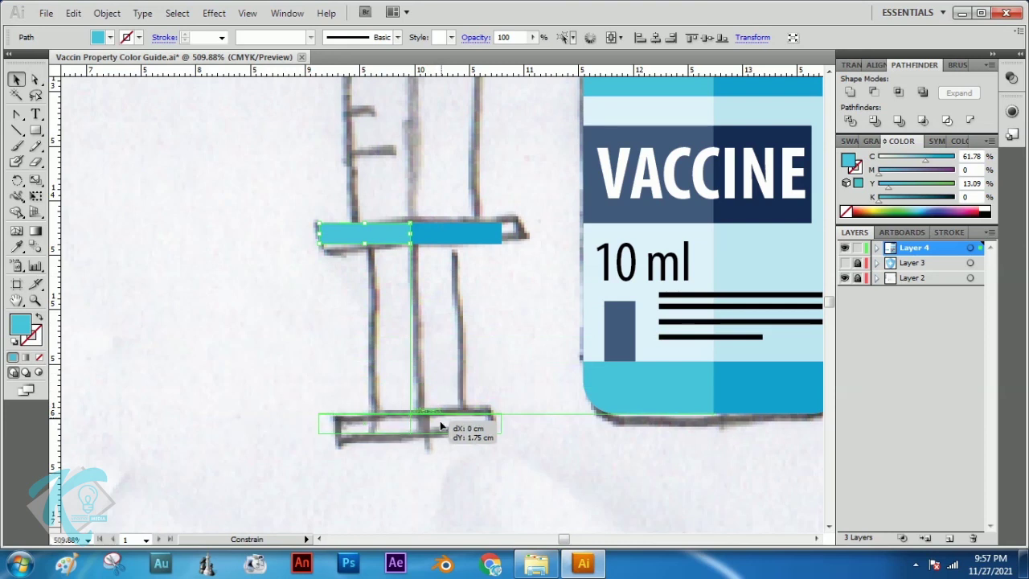
click(534, 468)
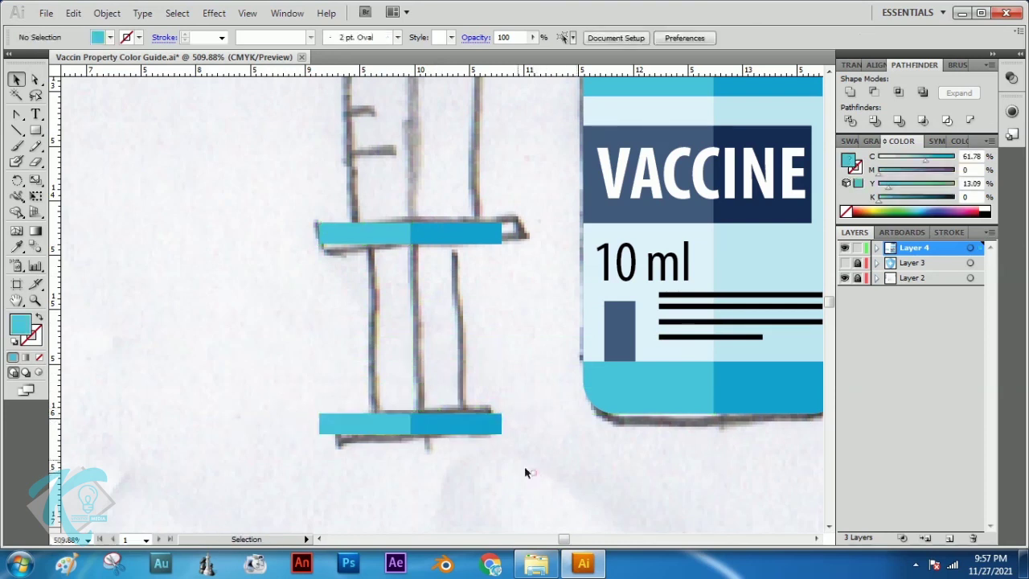
- Narrow the two-tone plunger end from both sides to match the width of the sketched plunger end
click(382, 419)
shift+click(443, 428)
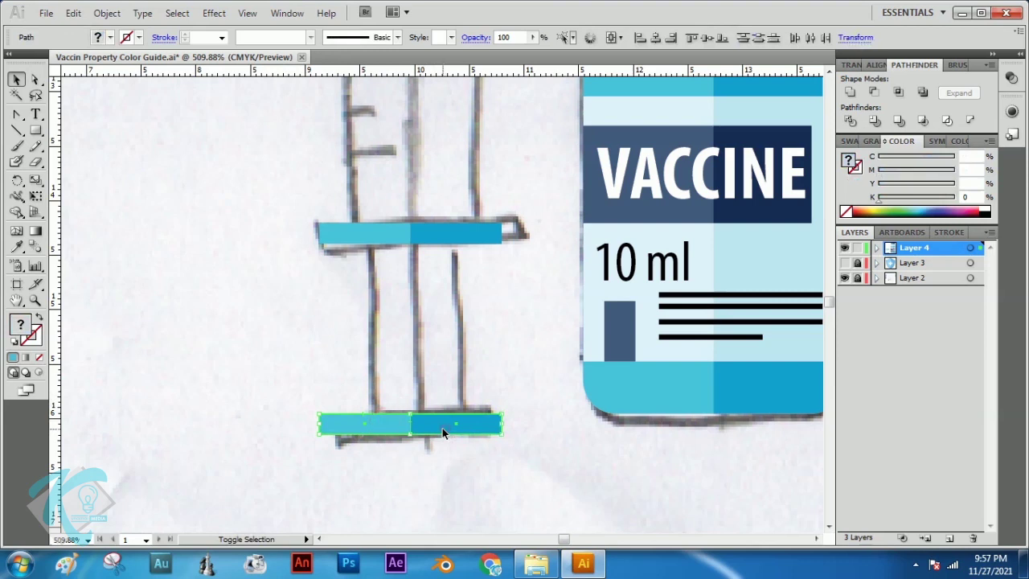
mouse_move(318, 427)
mouse_down()
mouse_move(331, 421)
mouse_move(313, 421)
mouse_move(336, 423)
mouse_up()
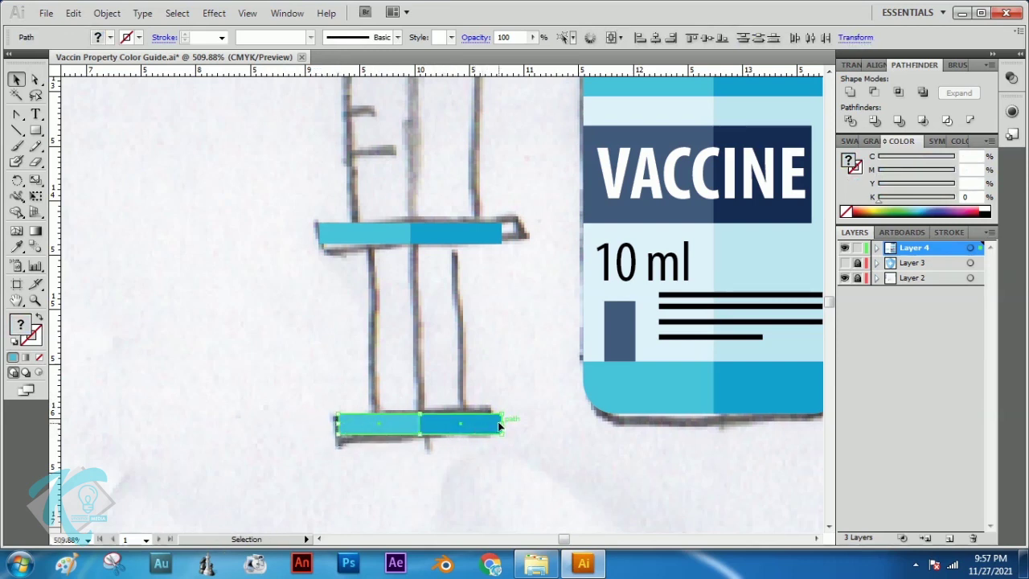
drag(499, 422, 488, 421)
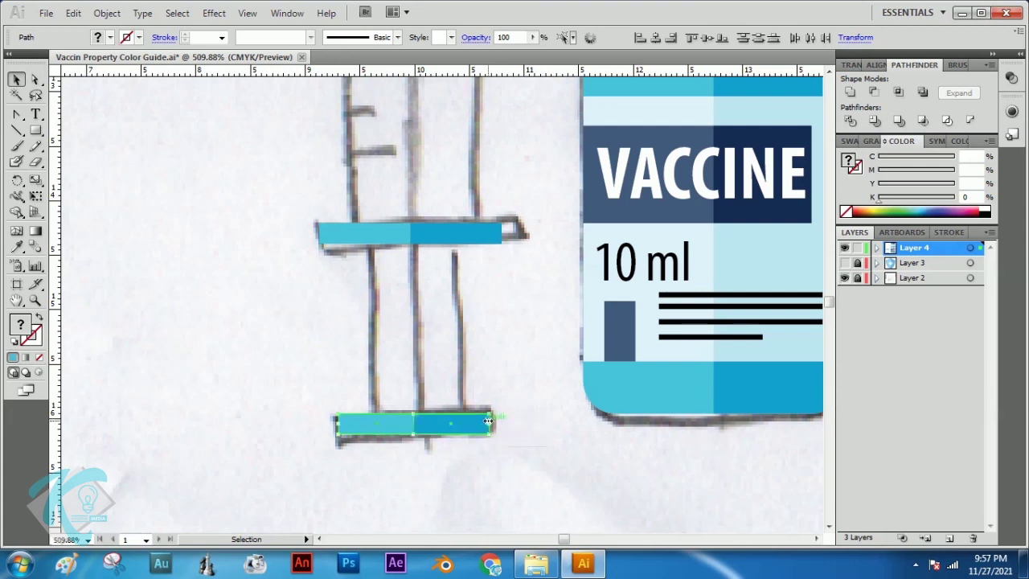
click(520, 440)
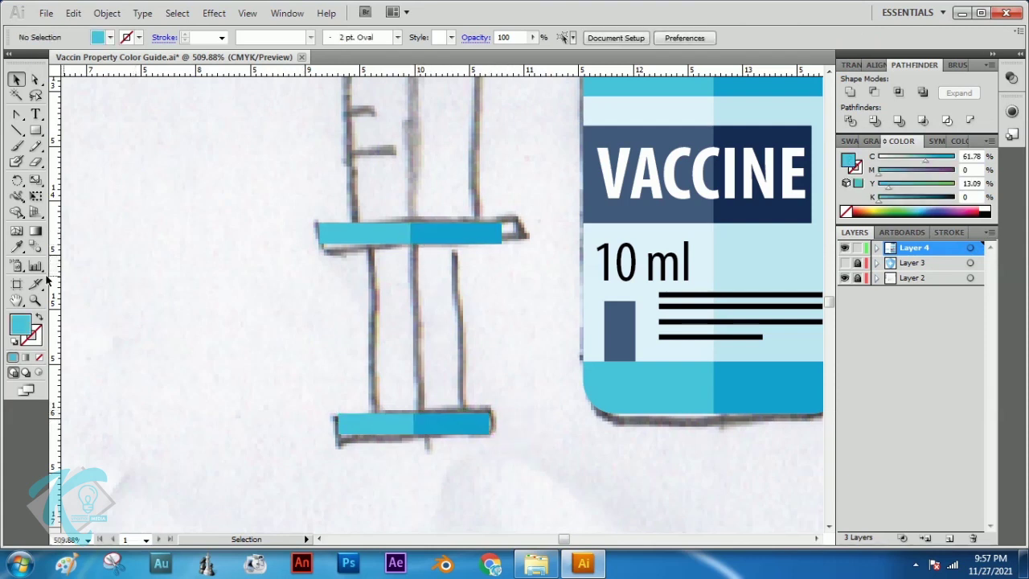
- Place a vertical guide on the flange's colour split and align the plunger end's split to that guide
drag(58, 281, 410, 290)
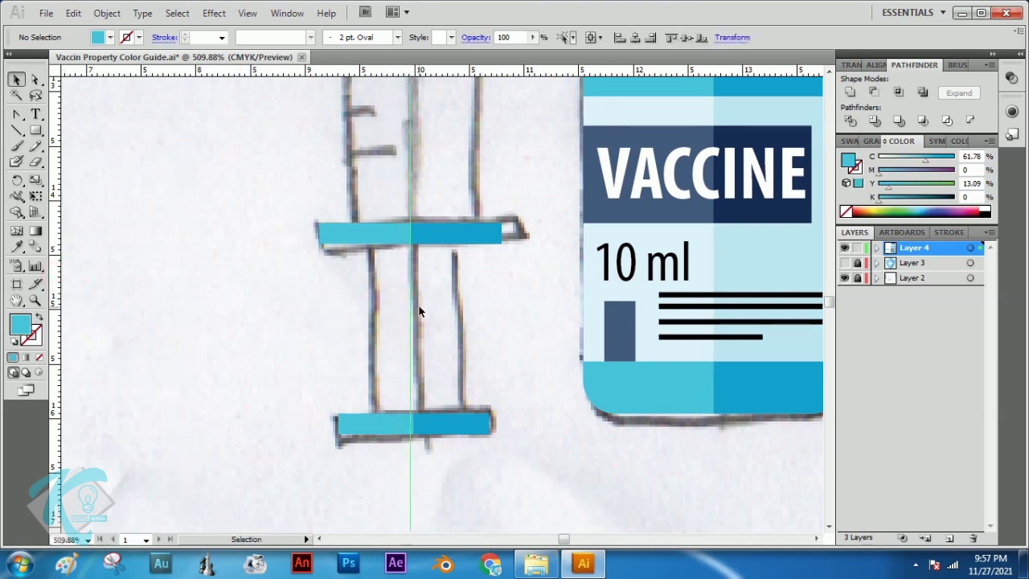
drag(412, 422, 410, 422)
click(394, 429)
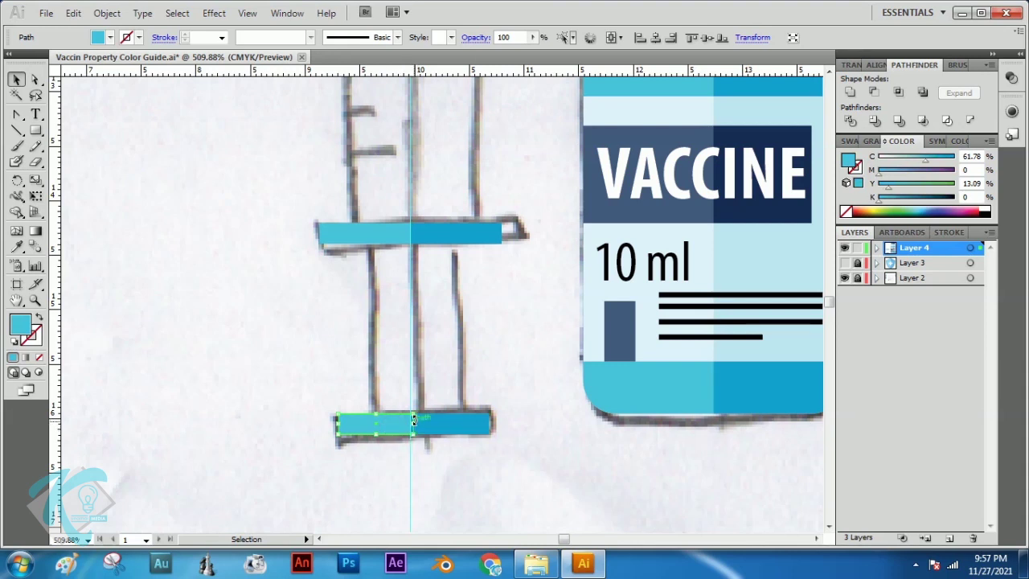
click(411, 421)
click(477, 481)
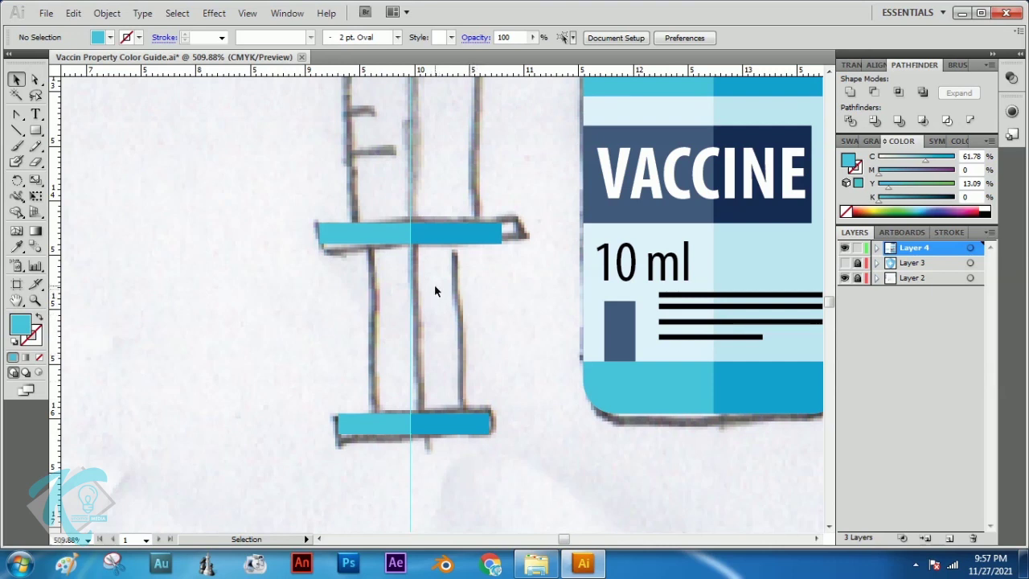
- Draw two rectangles meeting at the guide for the plunger rod, spanning from the flange to the plunger end
click(35, 131)
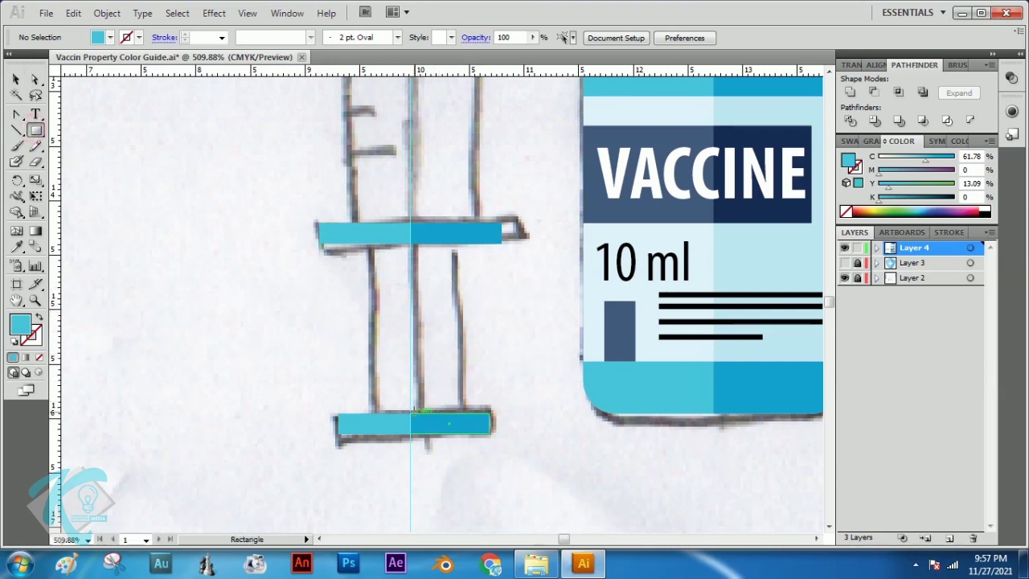
drag(411, 410, 456, 244)
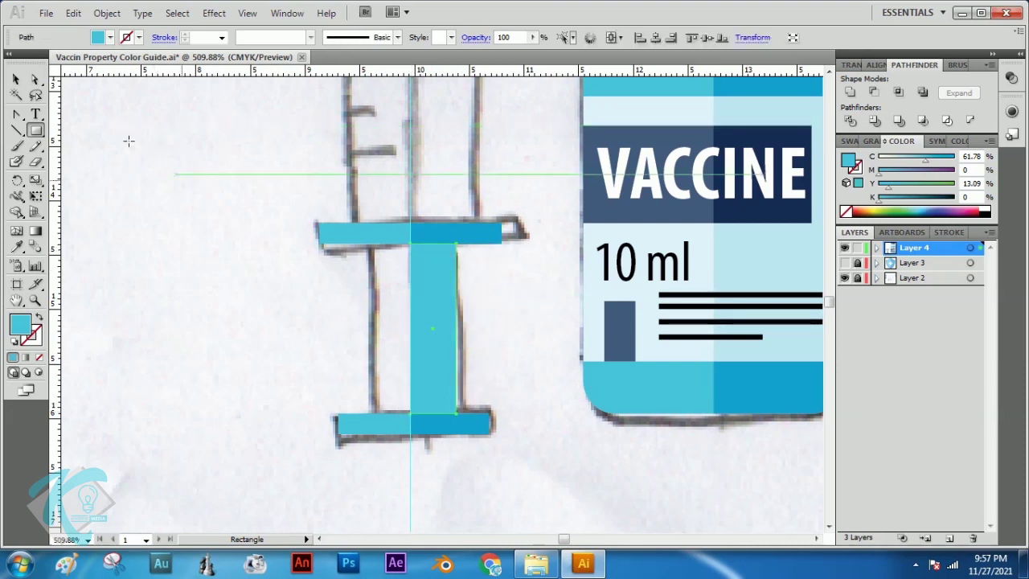
drag(410, 411, 369, 241)
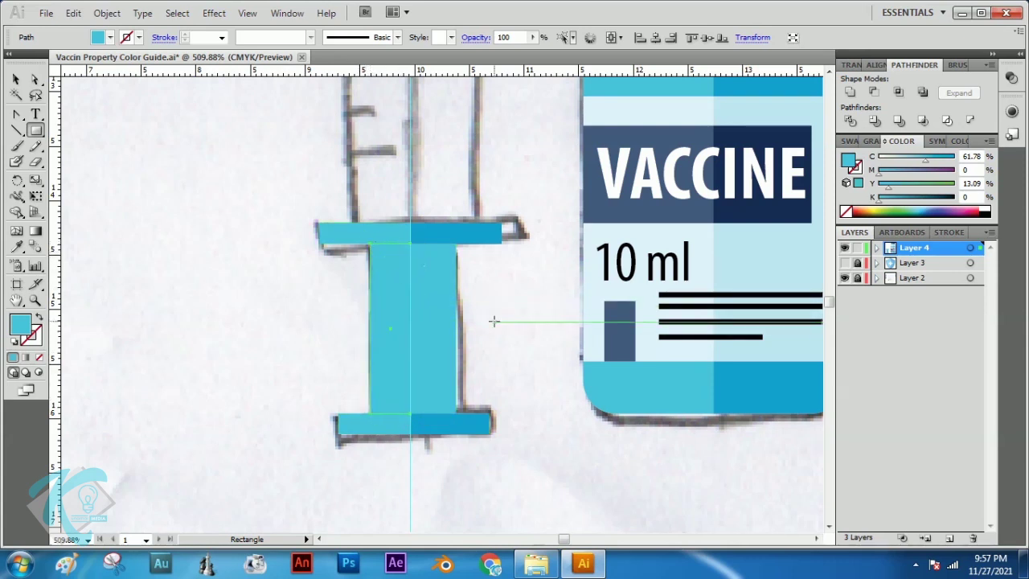
- Fill the rod's left half with the bottle's palest blue and its right half with the bottle's shaded light blue
click(17, 79)
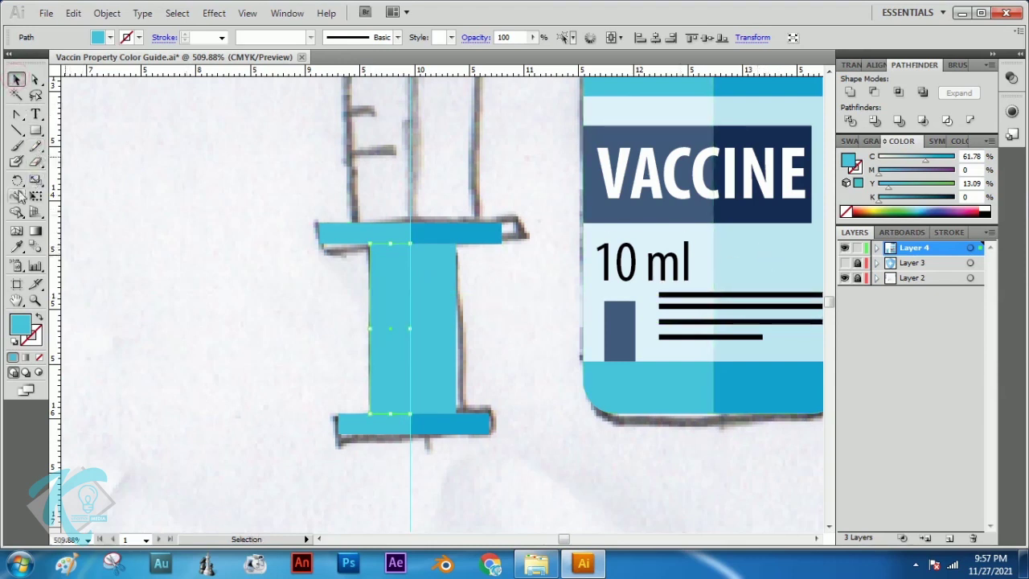
click(17, 248)
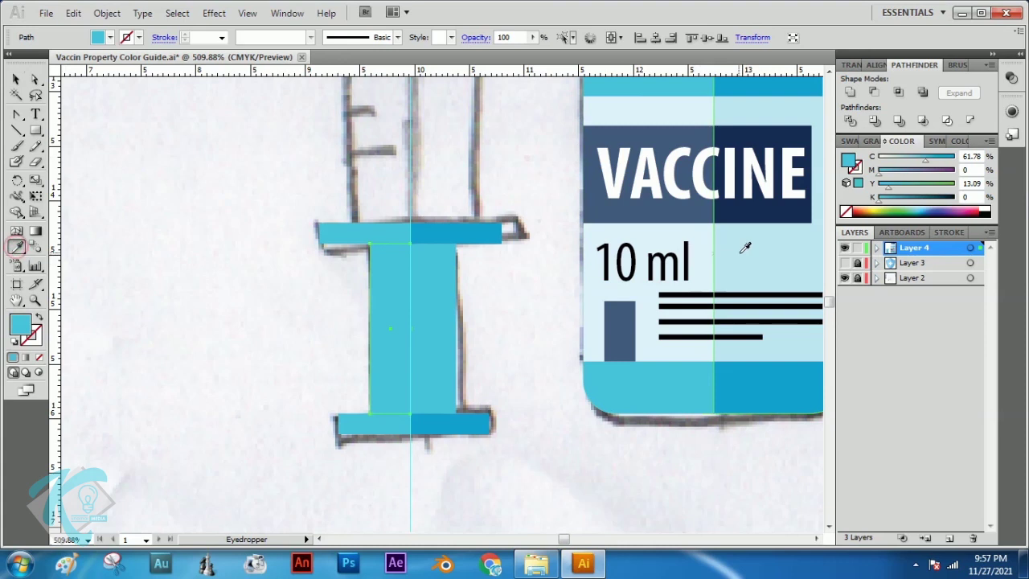
click(653, 110)
click(20, 80)
click(438, 295)
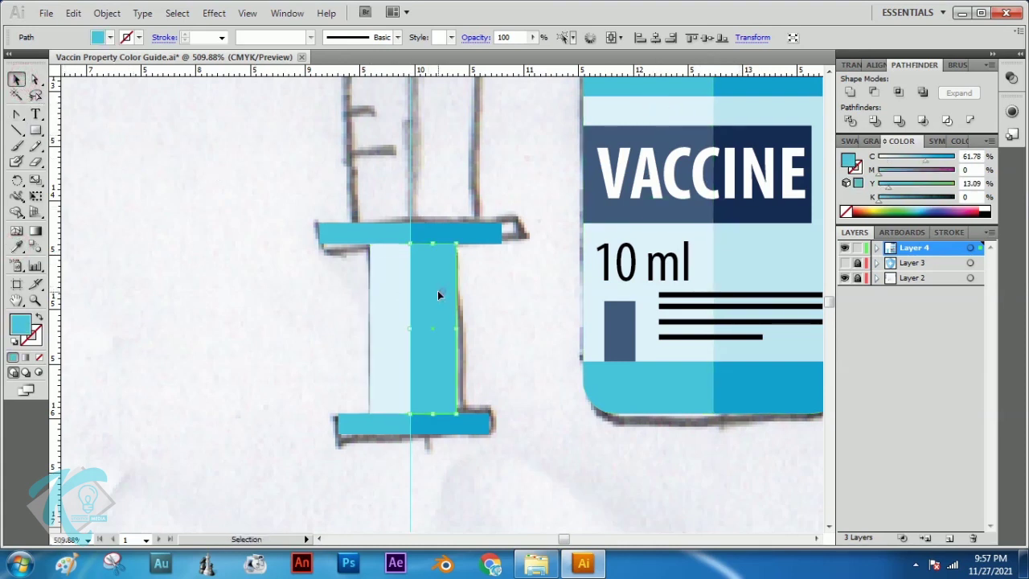
click(17, 248)
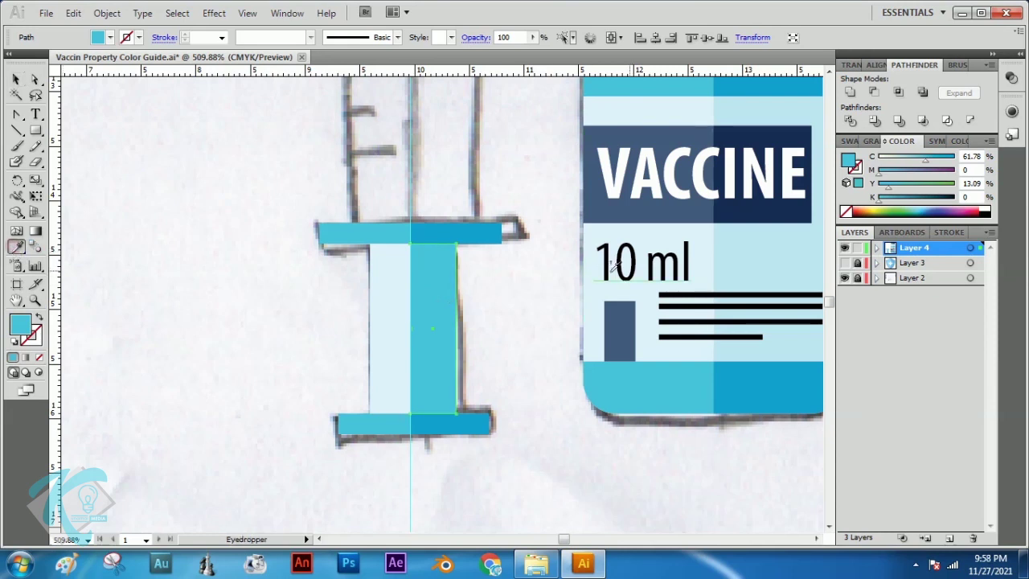
click(744, 253)
key(v)
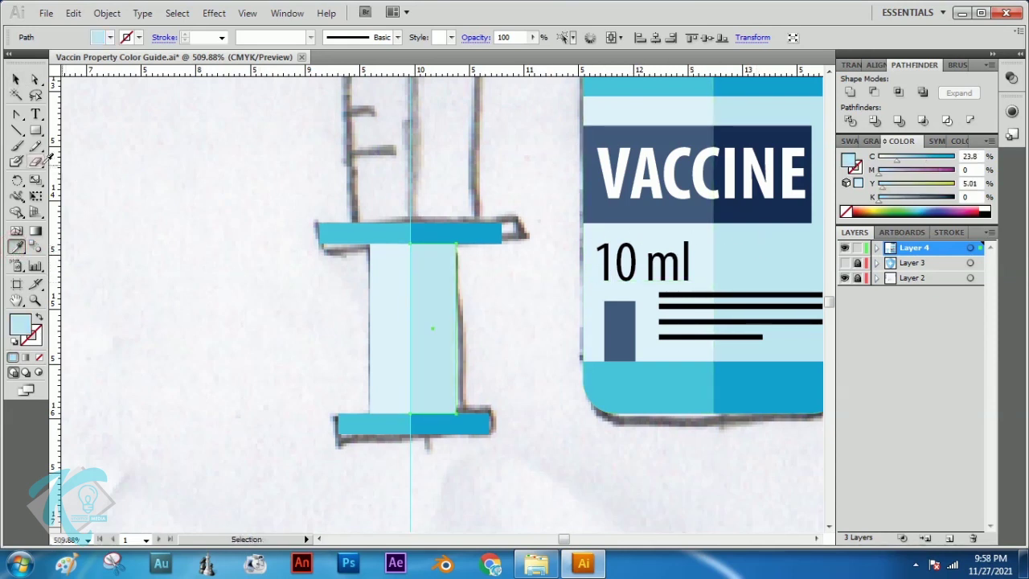
click(202, 314)
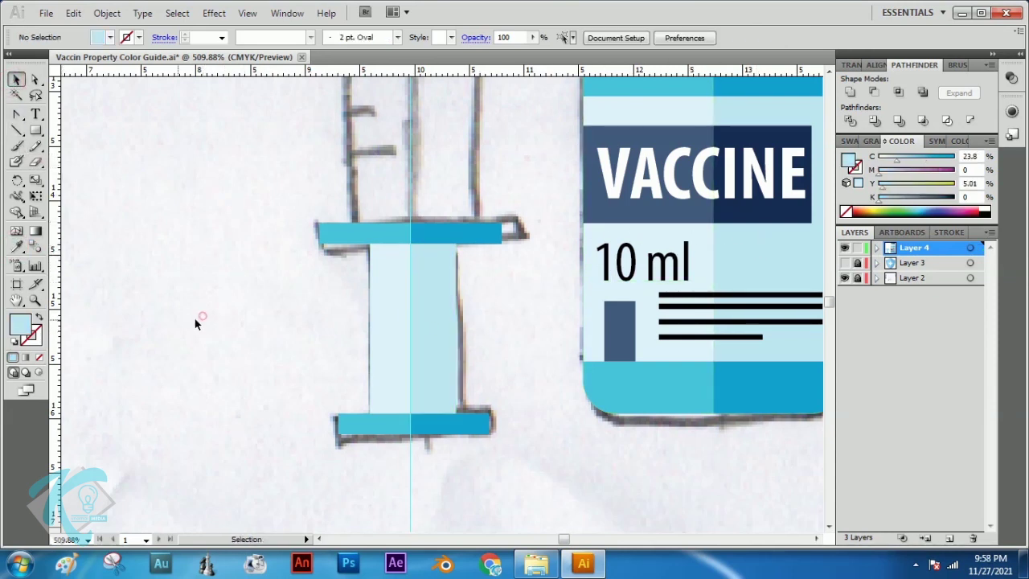
- Draw a light blue rounded rectangle over the sketched syringe barrel, extending down past the flange onto the plunger rod
click(35, 300)
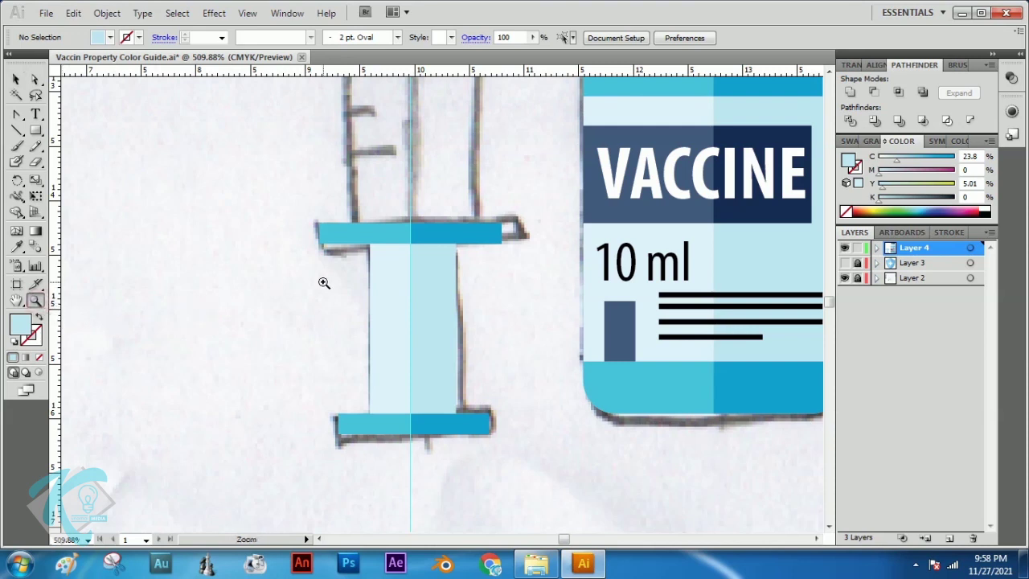
alt+click(395, 215)
alt+click(498, 180)
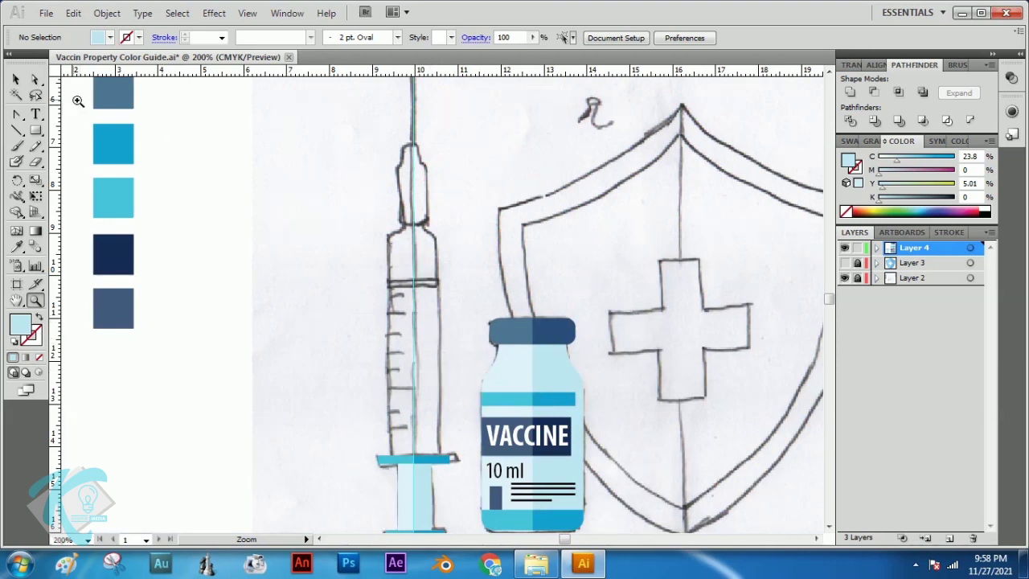
click(16, 80)
click(36, 131)
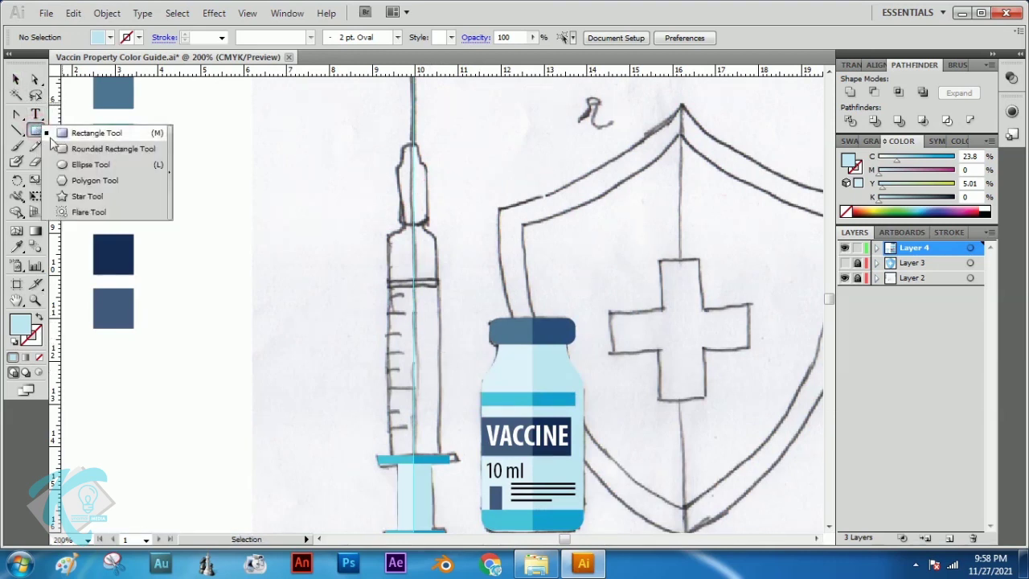
click(93, 149)
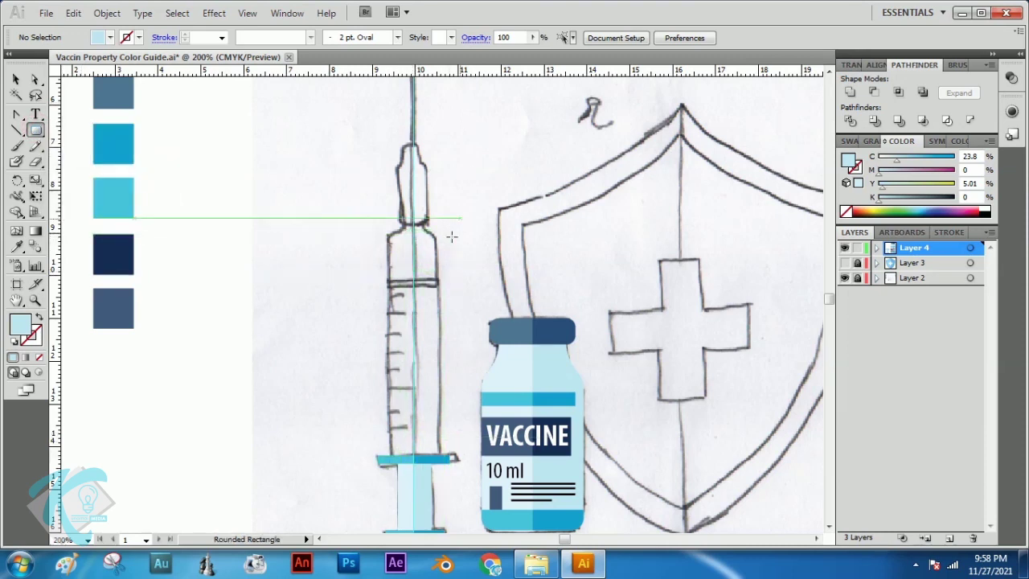
click(481, 163)
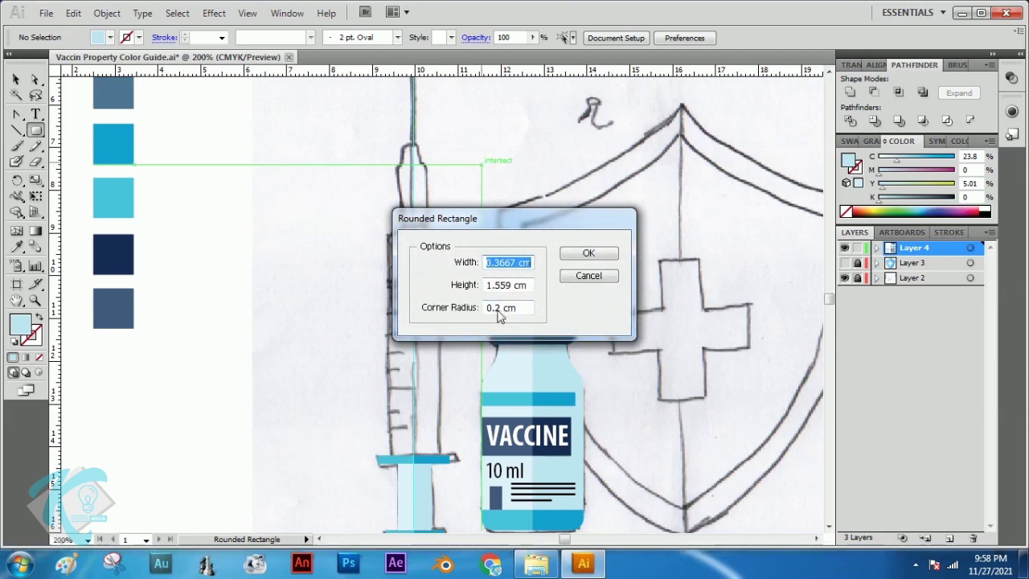
click(569, 277)
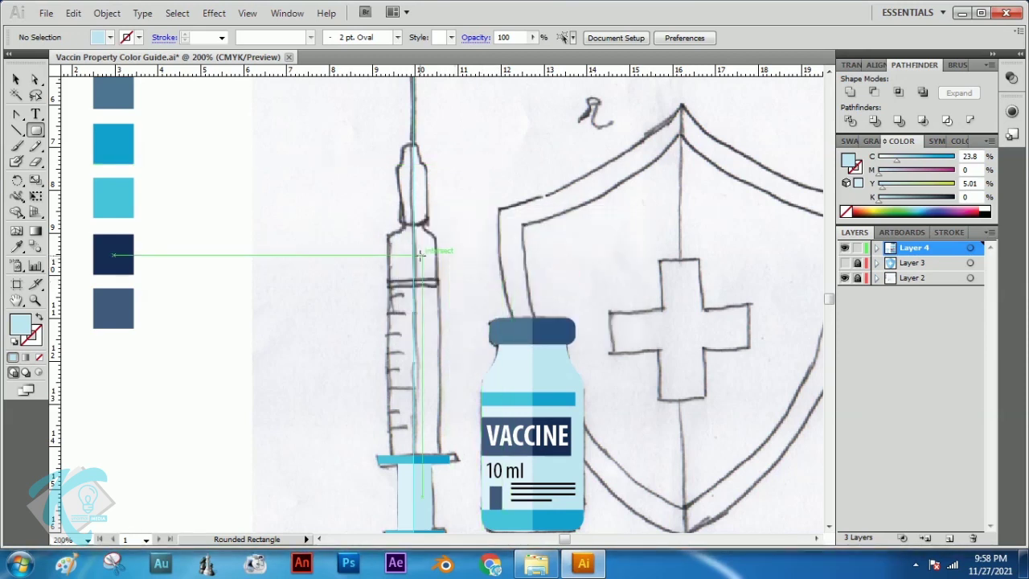
key(BackSpace)
key(BackSpace)
key(Delete)
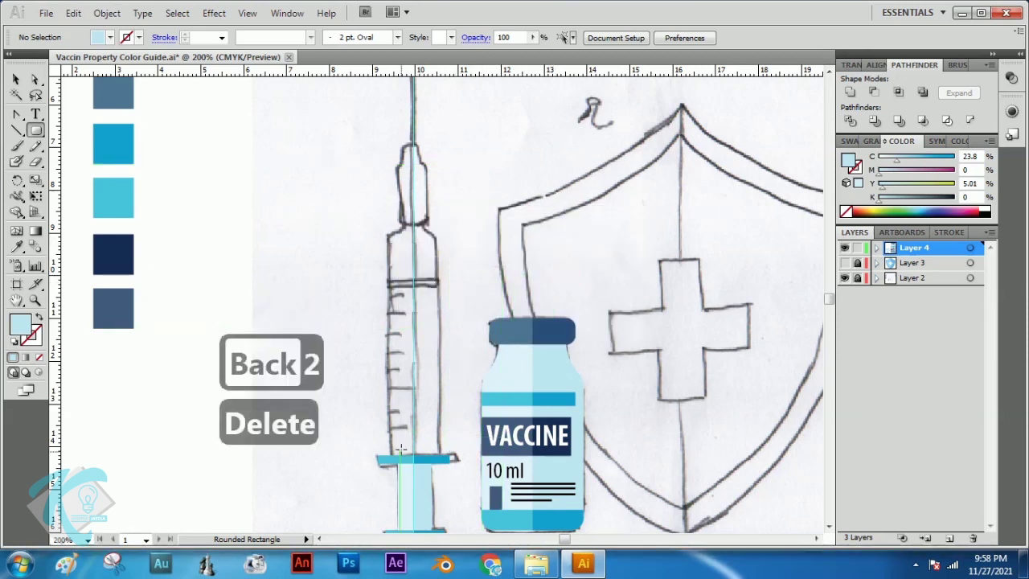
drag(389, 478, 434, 229)
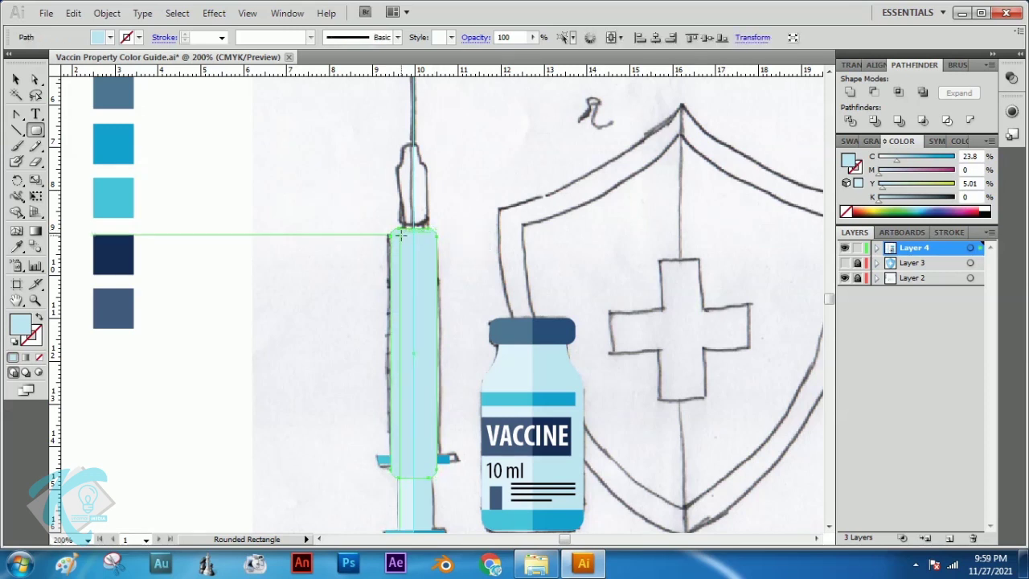
- Draw a small rounded rectangle for the neck above the barrel and a wider one over the sketched needle hub
drag(406, 241, 422, 210)
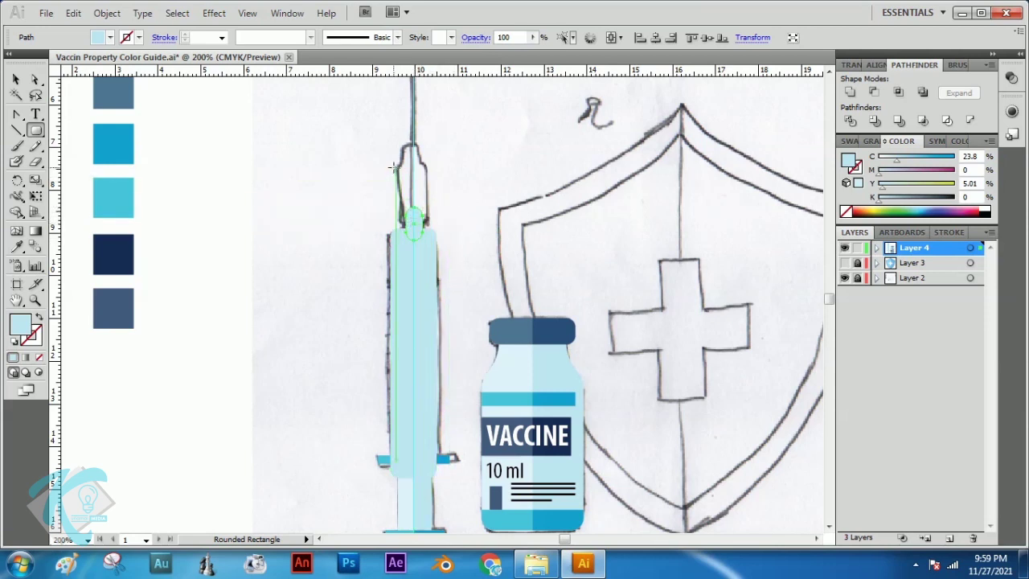
drag(392, 163, 428, 217)
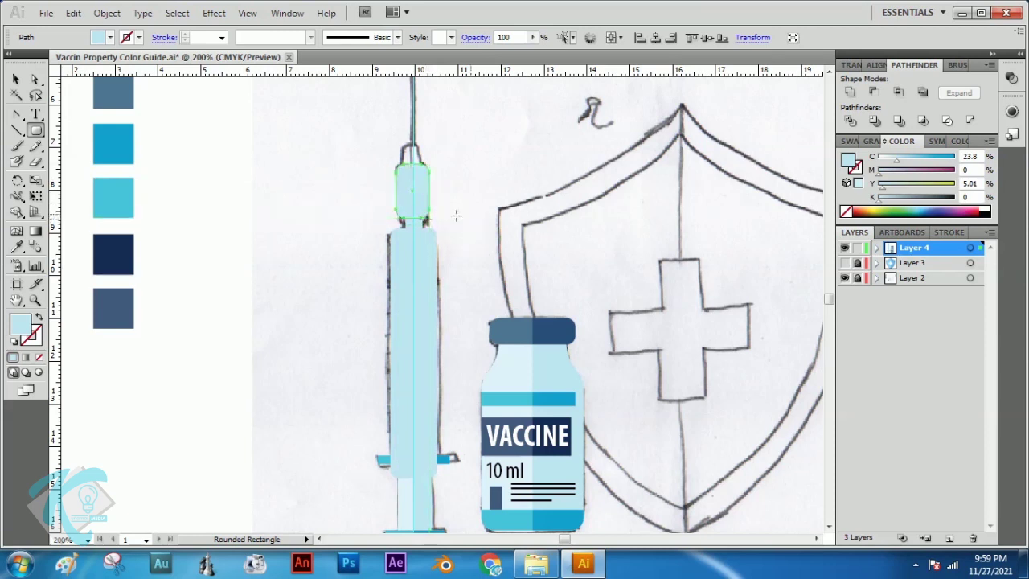
drag(396, 172, 420, 141)
key(Delete)
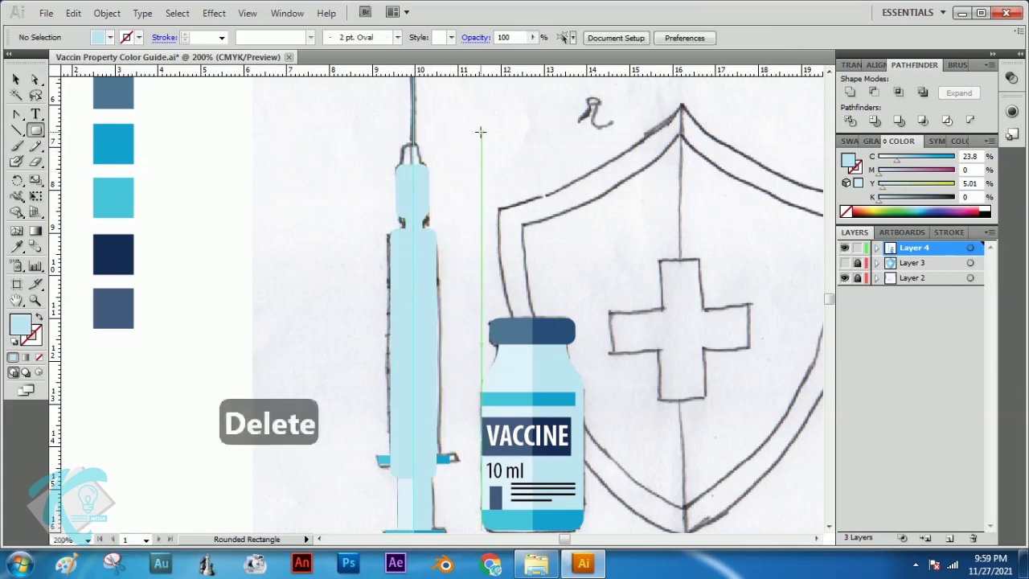
- Set the rounded rectangle corner radius to 0.1 cm and draw a small narrow tip overlapping the needle hub's upper end
click(481, 131)
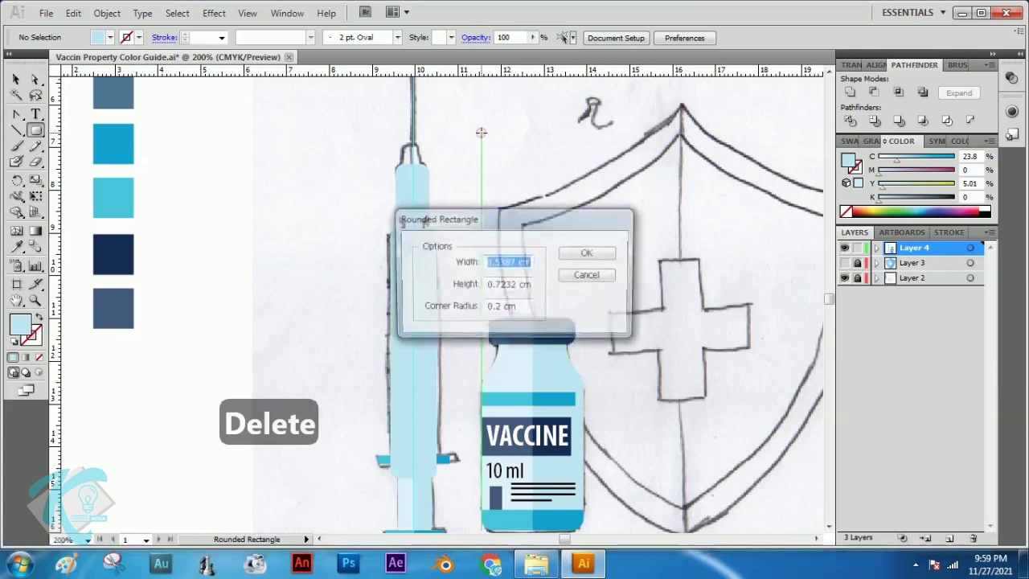
click(494, 307)
key(Delete)
text(1)
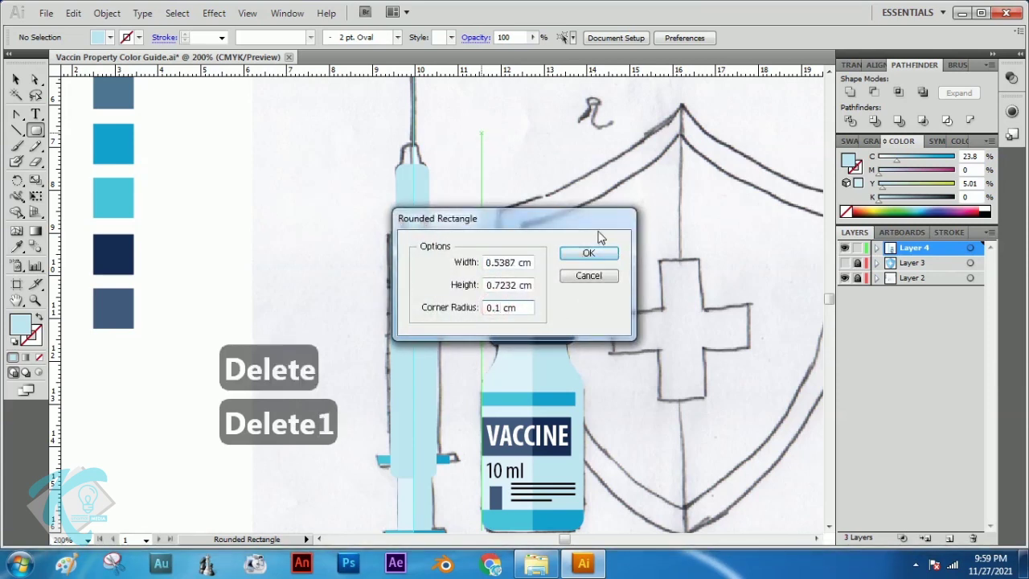
click(591, 254)
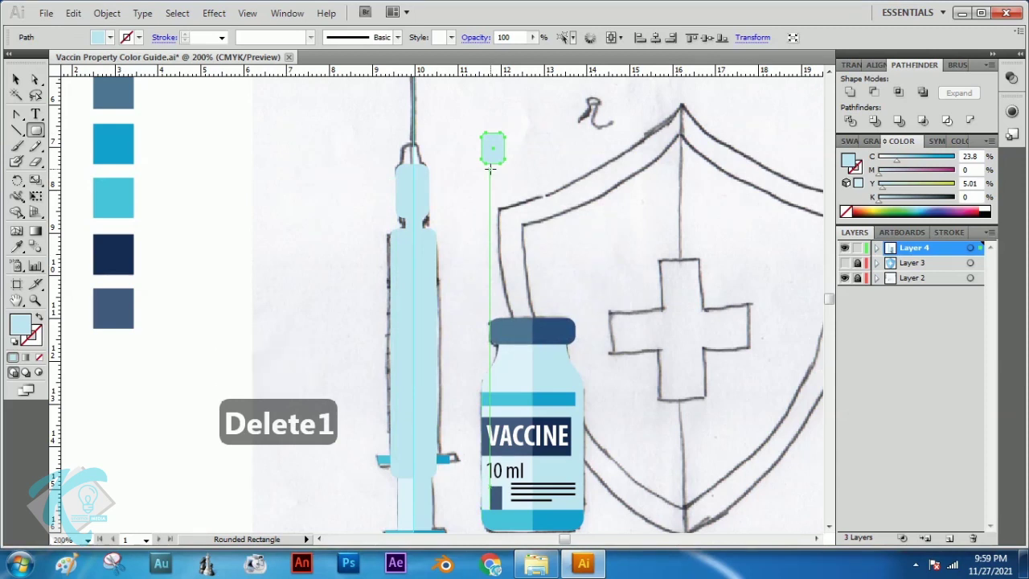
key(Delete)
drag(402, 176, 414, 144)
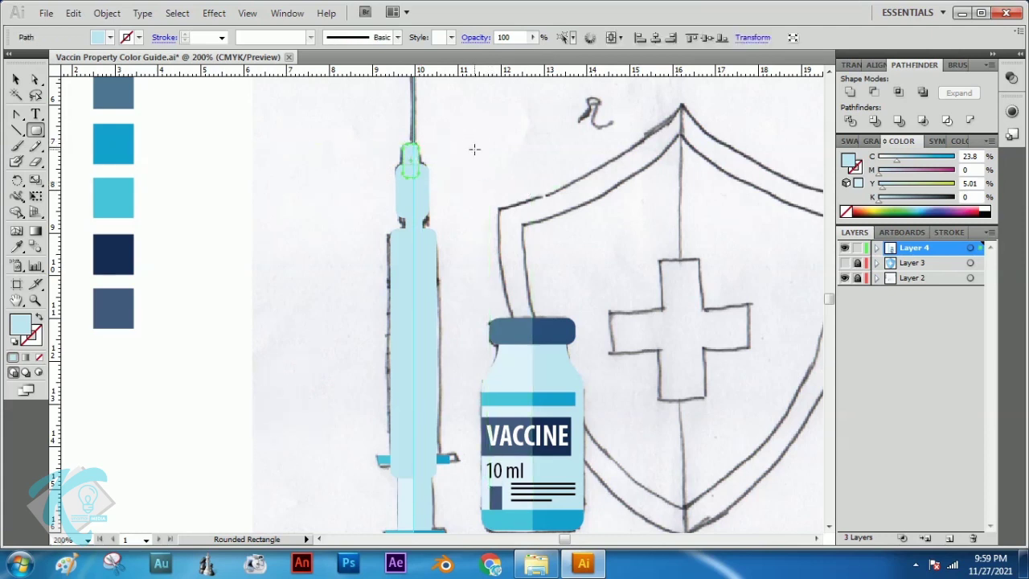
- Draw a straight vertical line about 3 cm long along the guide for the needle, extending upward from the hub's tip
key(space)
drag(494, 163, 481, 255)
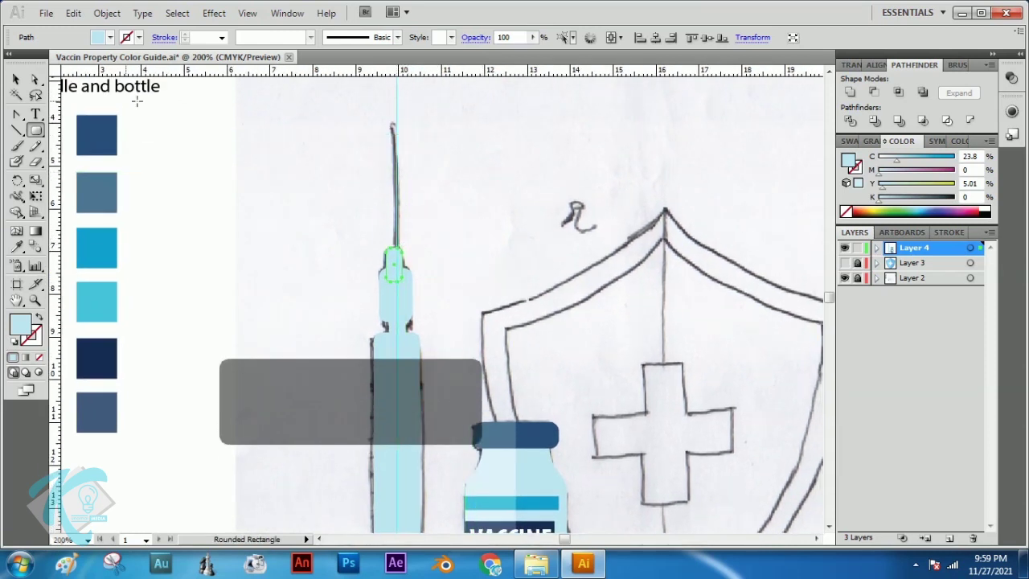
click(16, 130)
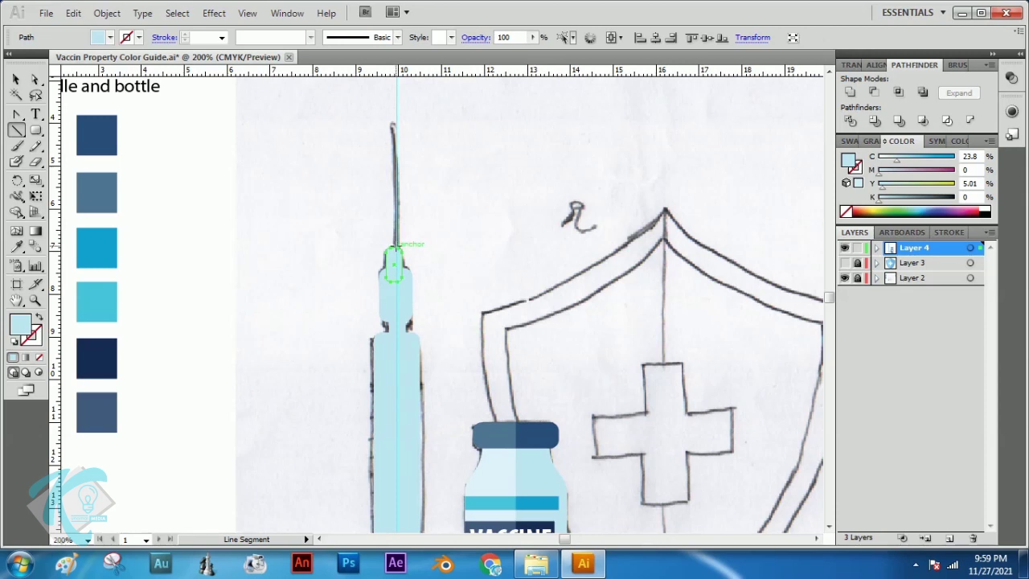
drag(401, 280, 401, 121)
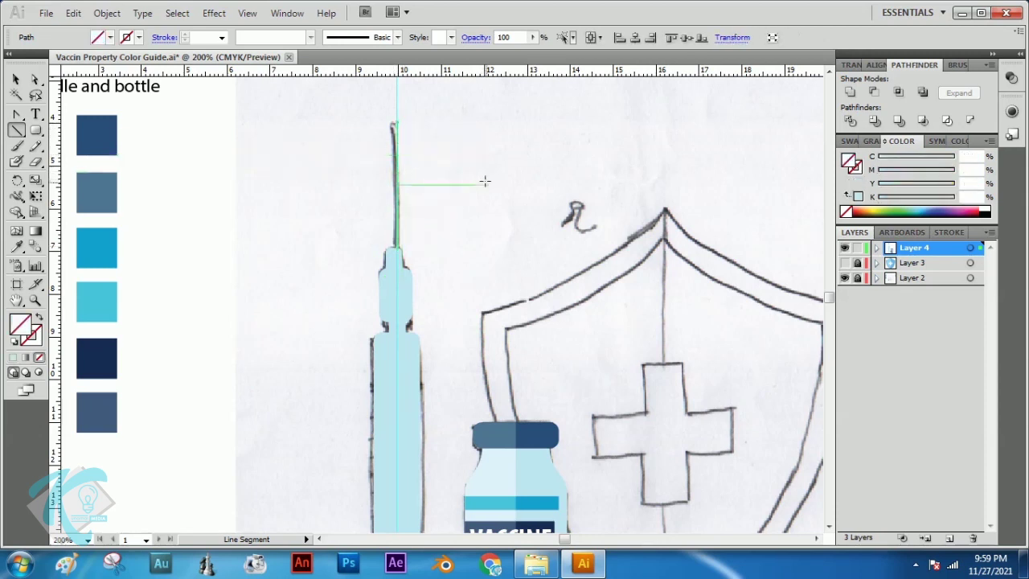
click(16, 80)
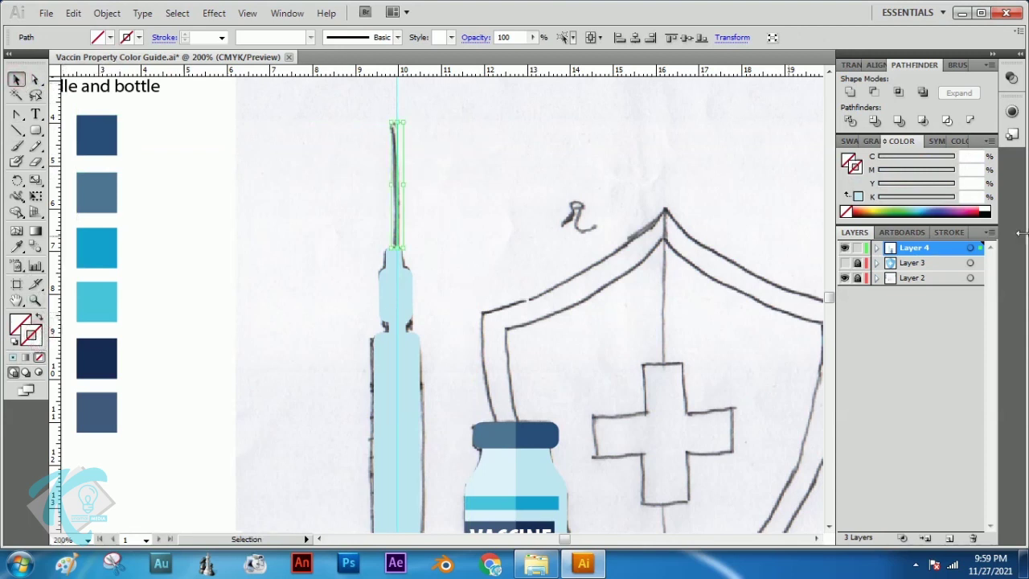
- Give the needle line a black stroke and deselect it
click(990, 207)
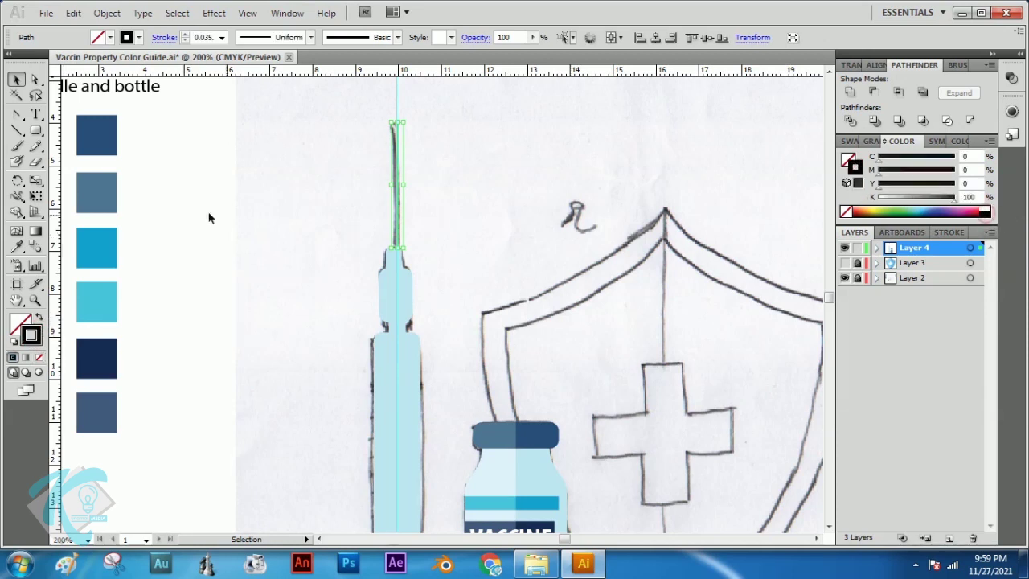
click(144, 158)
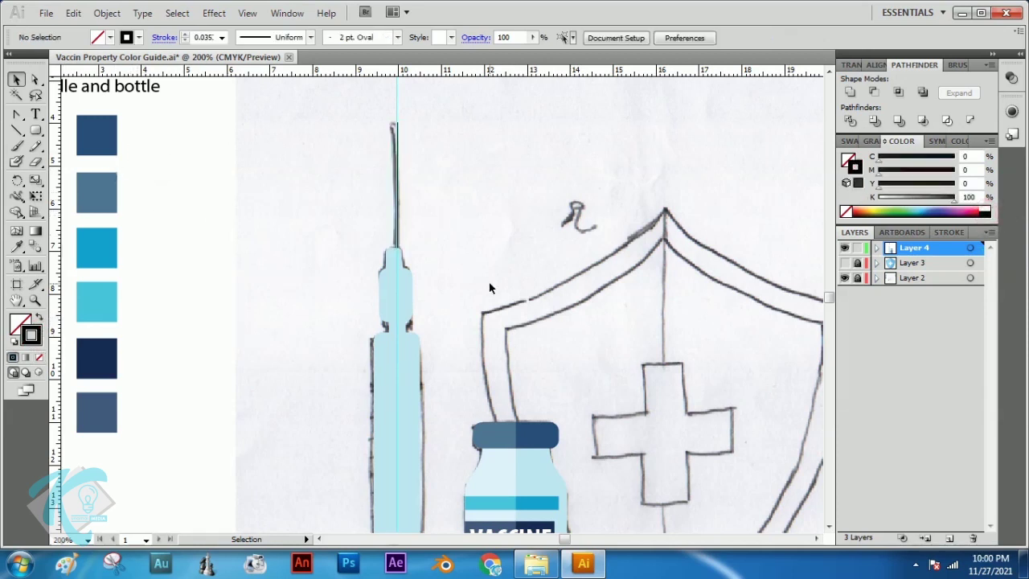
- Draw a rectangle over the barrel's lower end below the flange's upper edge and subtract it from the barrel
scroll(429, 291, down, 3)
scroll(428, 296, down, 4)
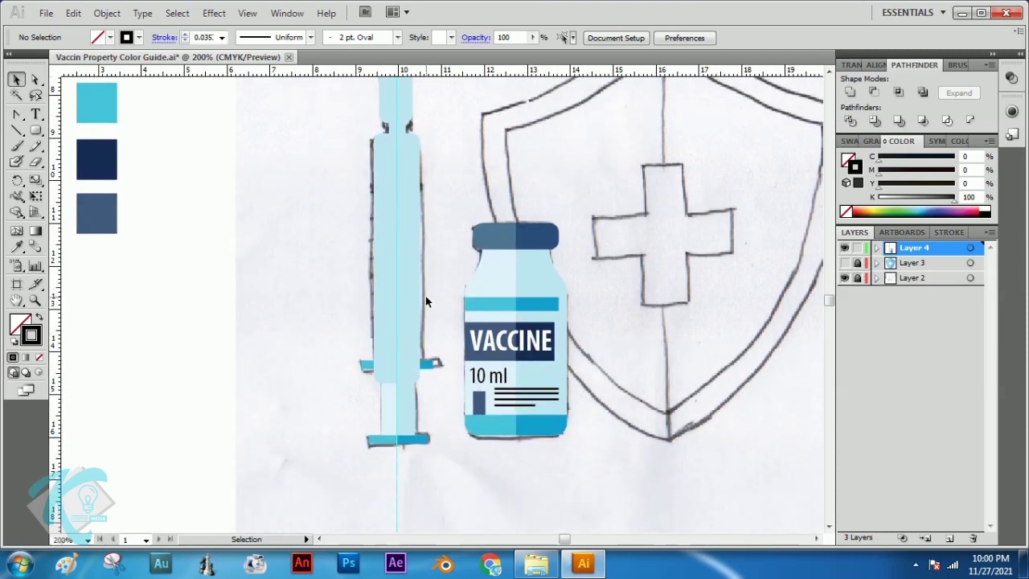
click(403, 341)
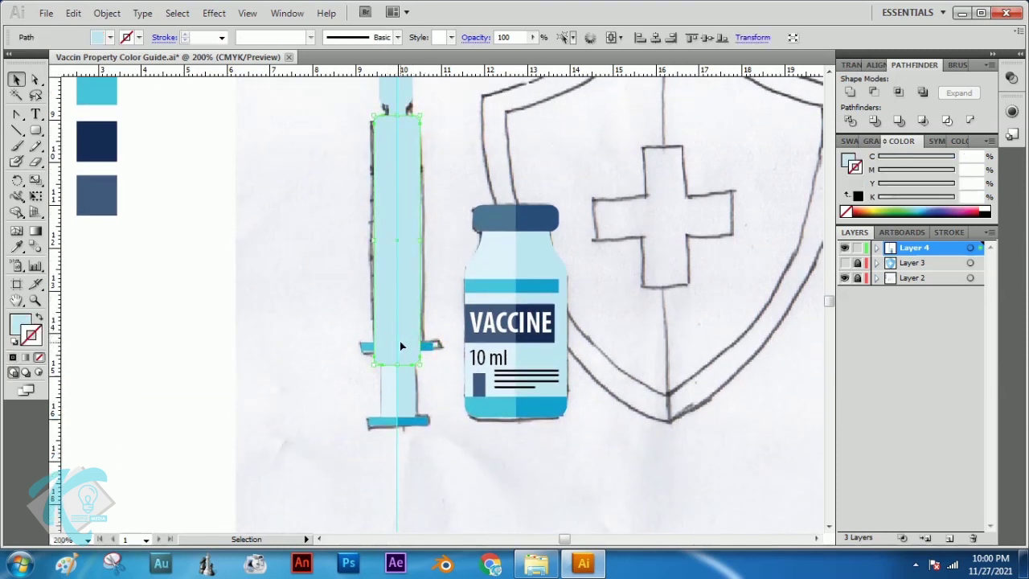
drag(39, 133, 63, 133)
drag(315, 418, 479, 343)
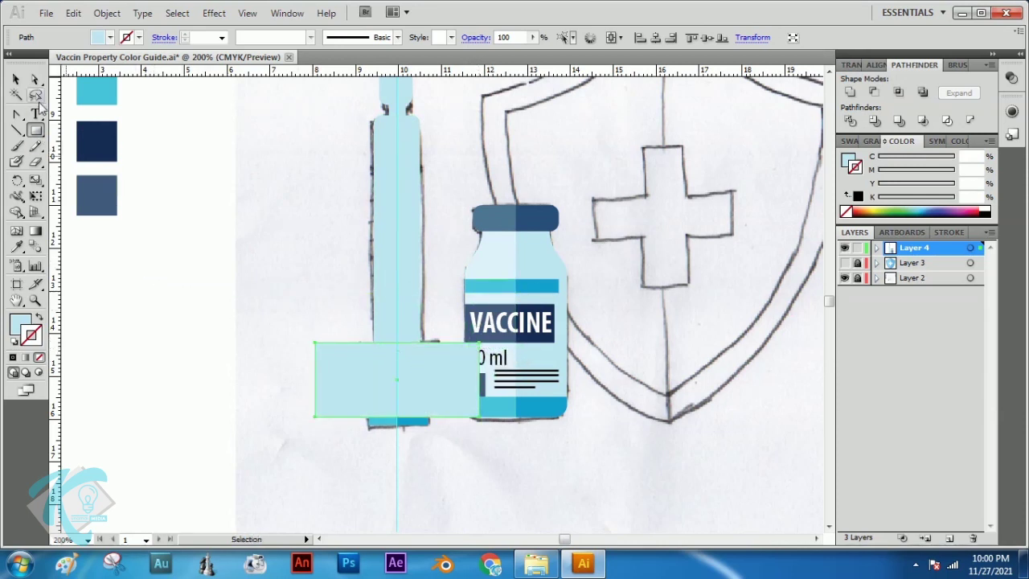
click(16, 79)
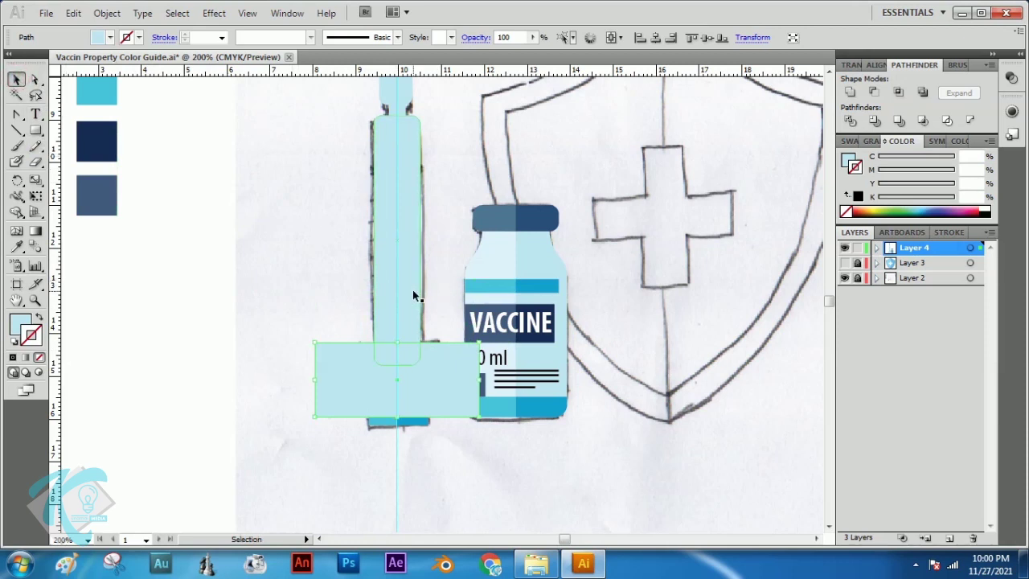
shift+click(413, 296)
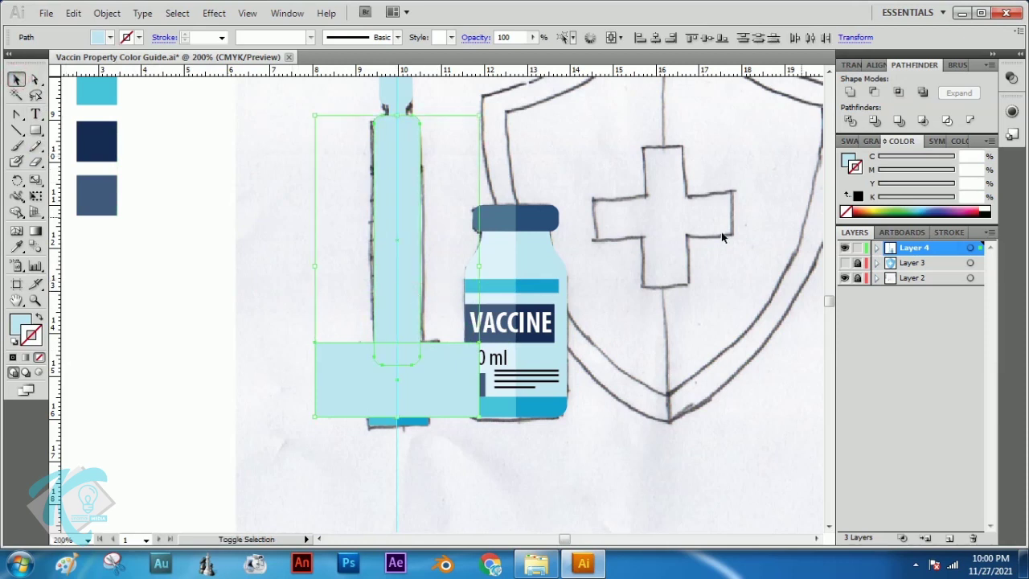
click(875, 94)
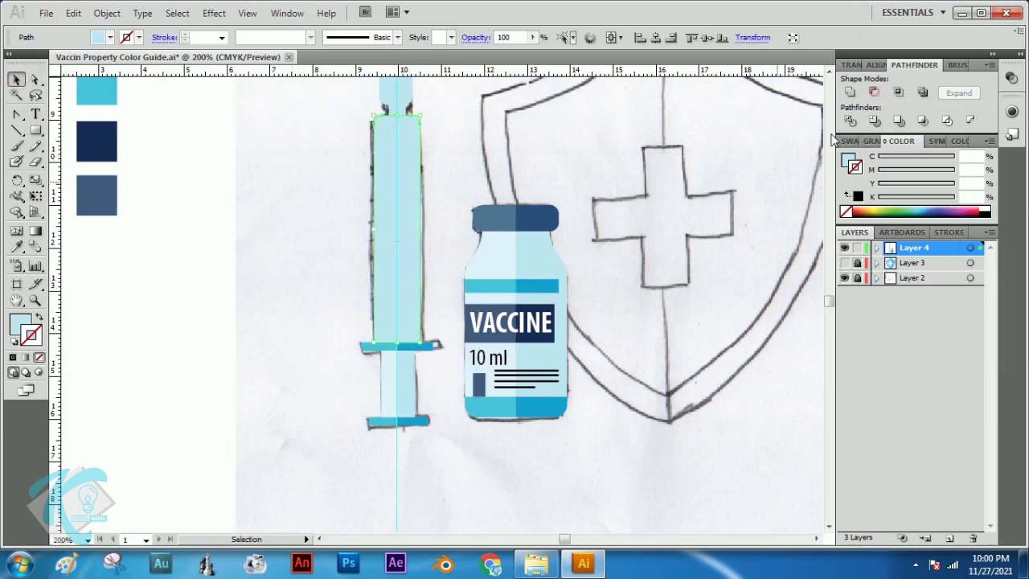
click(504, 442)
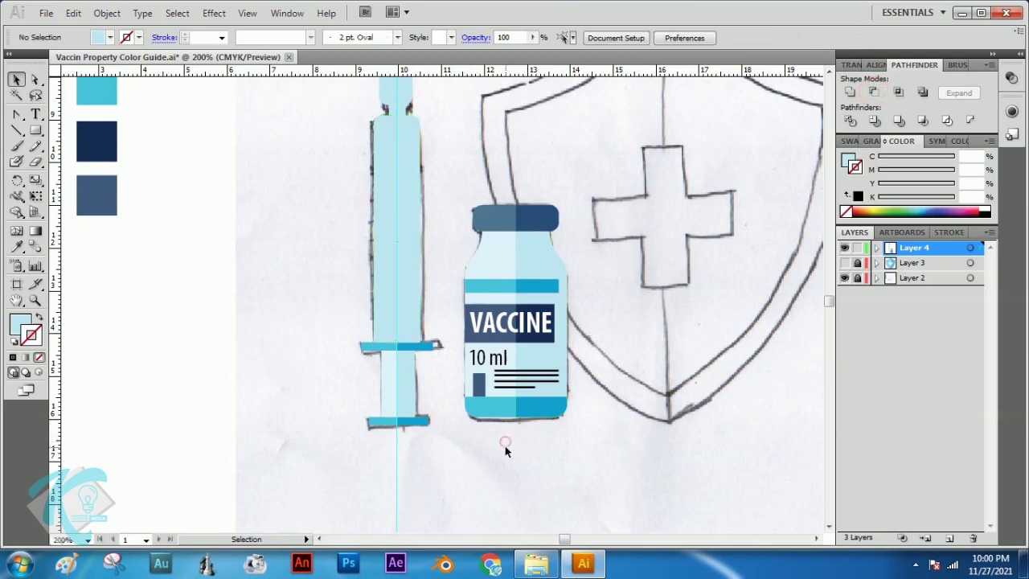
- Draw a rectangle over the barrel's right half from the centre guide and subtract it, keeping only the left half
click(410, 317)
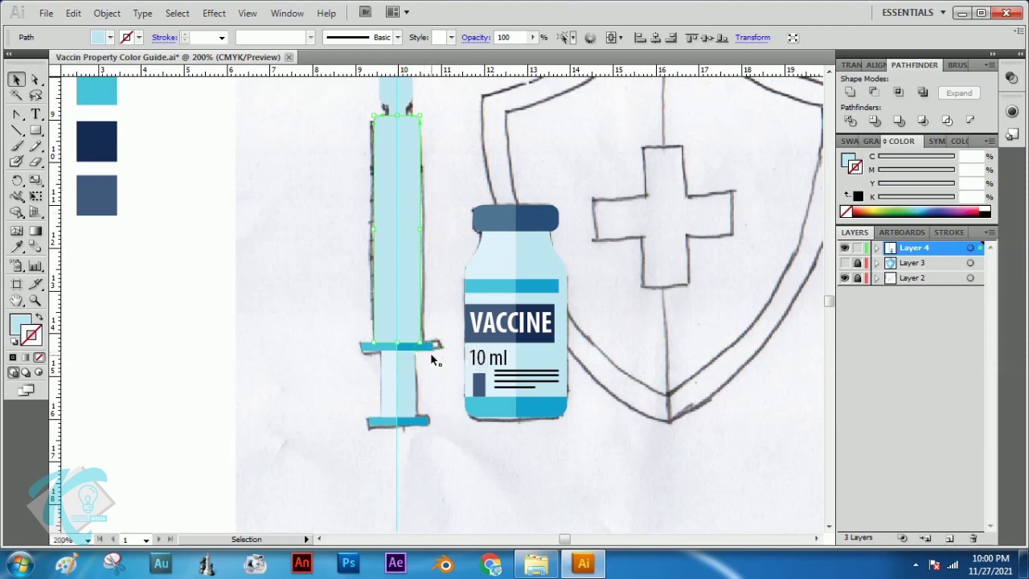
click(35, 130)
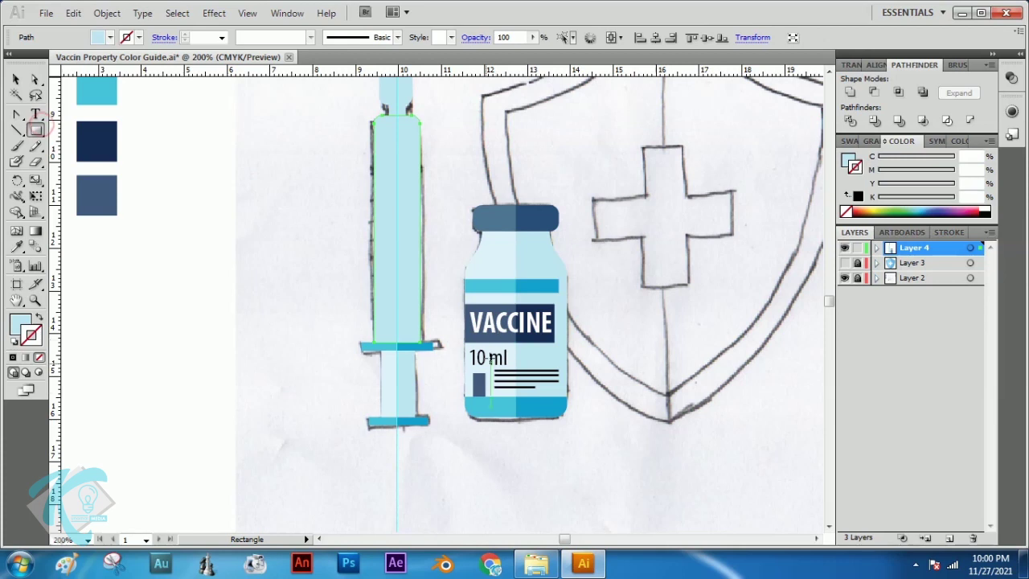
drag(471, 418, 398, 100)
click(16, 79)
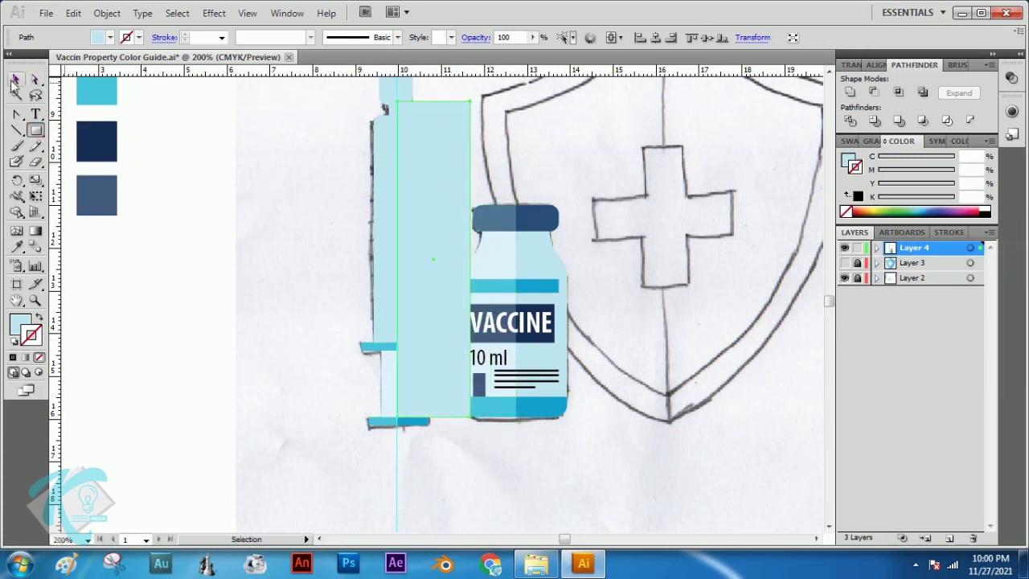
shift+click(388, 225)
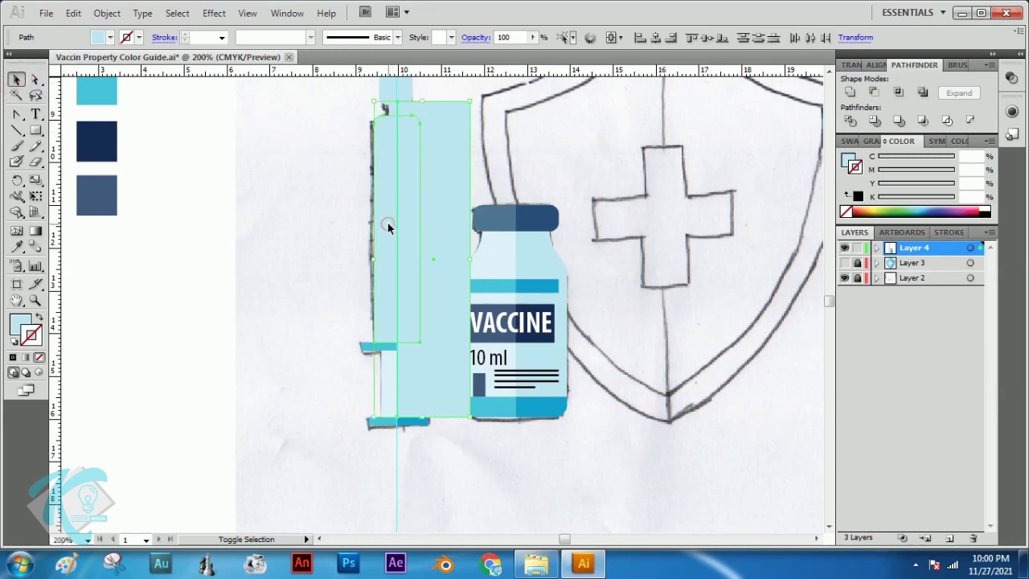
click(875, 94)
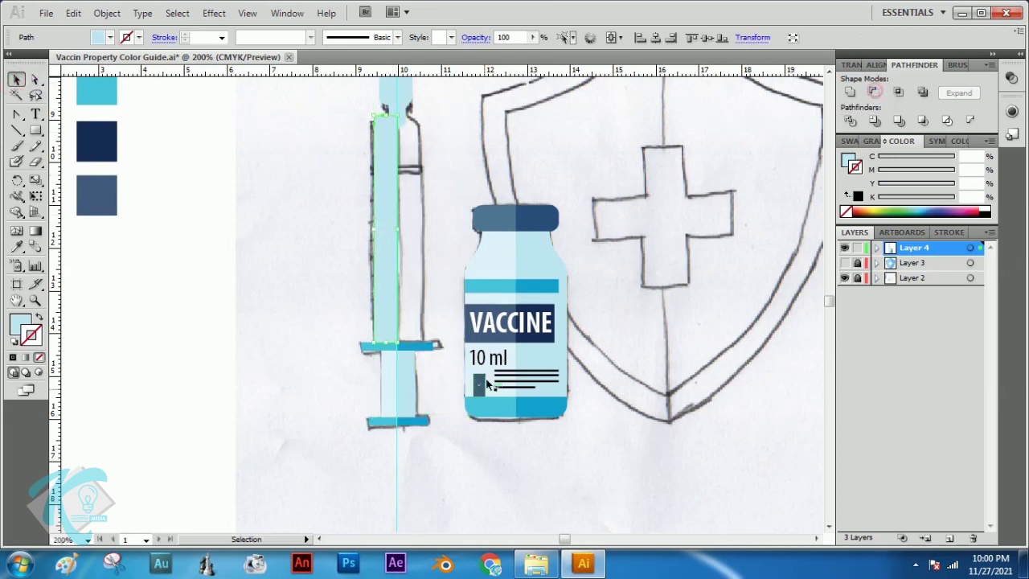
click(461, 467)
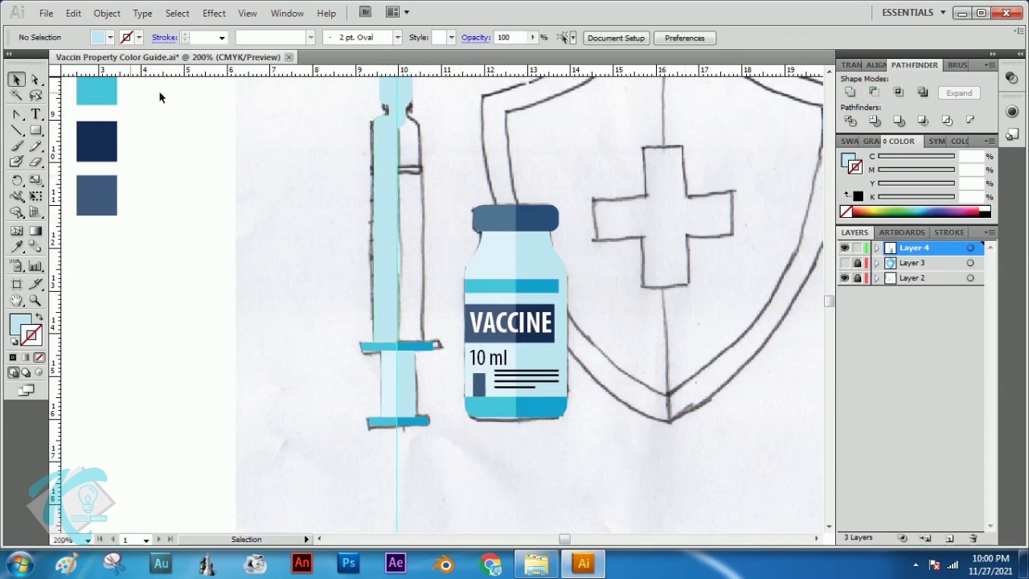
- Make a copy of the left barrel half reflected on the vertical axis and place it against the right side of the centre guide
click(36, 300)
click(379, 191)
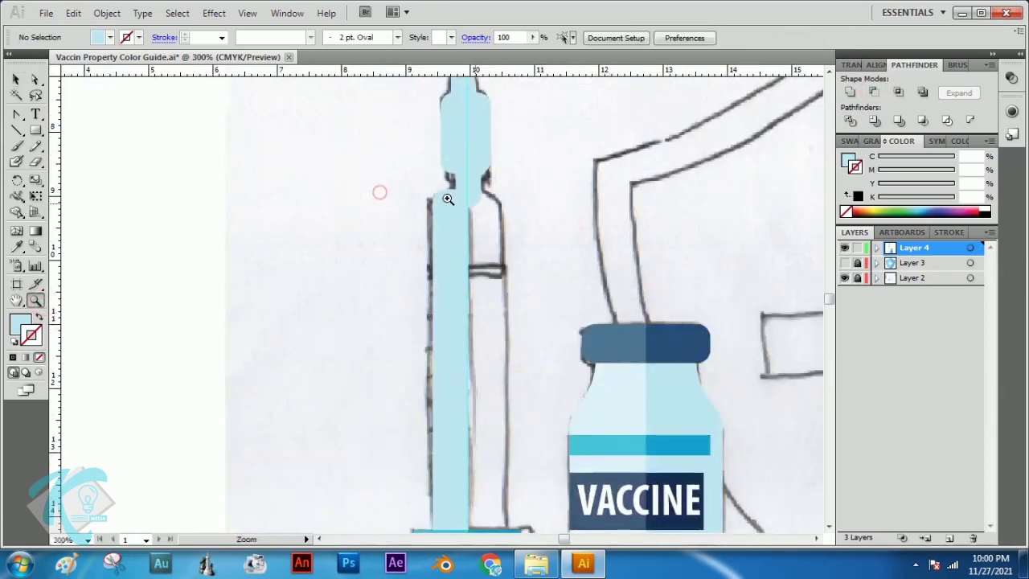
drag(502, 350, 474, 295)
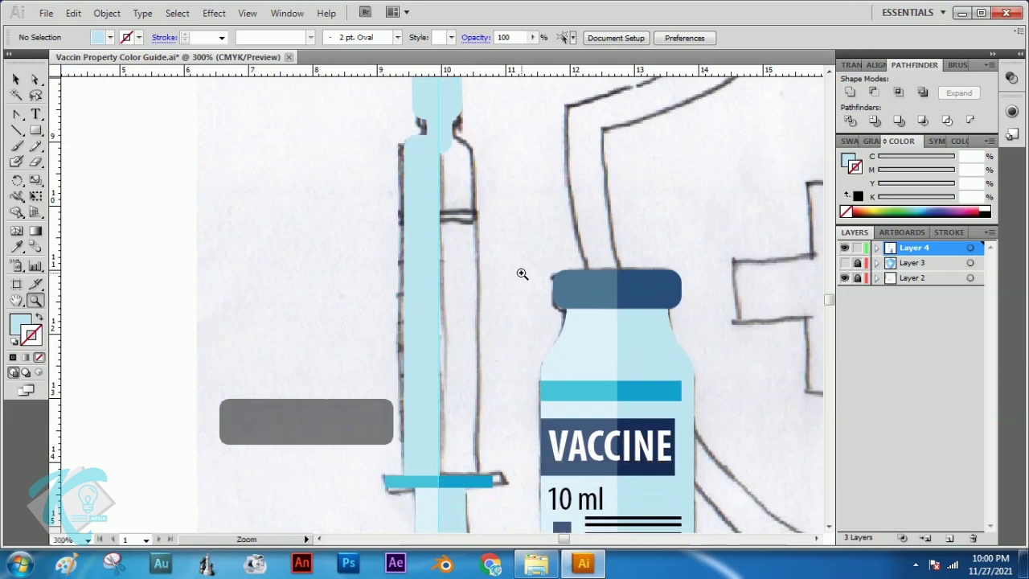
click(16, 78)
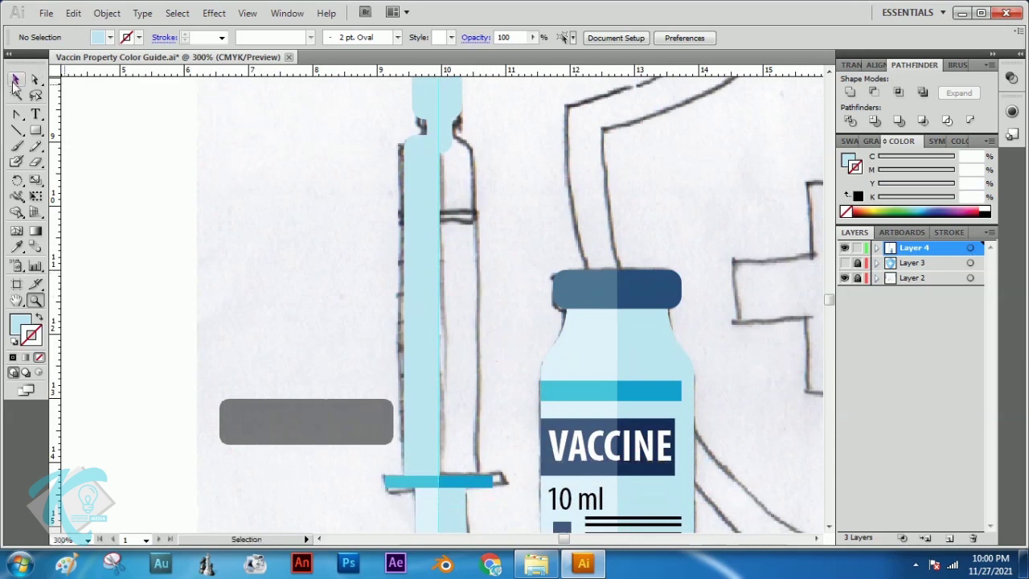
click(424, 221)
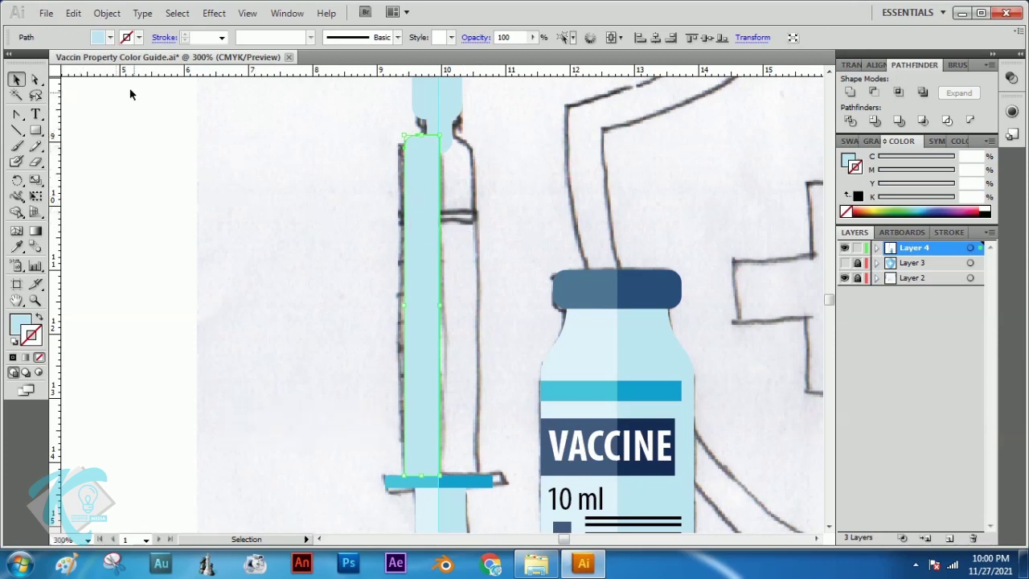
right_click(412, 215)
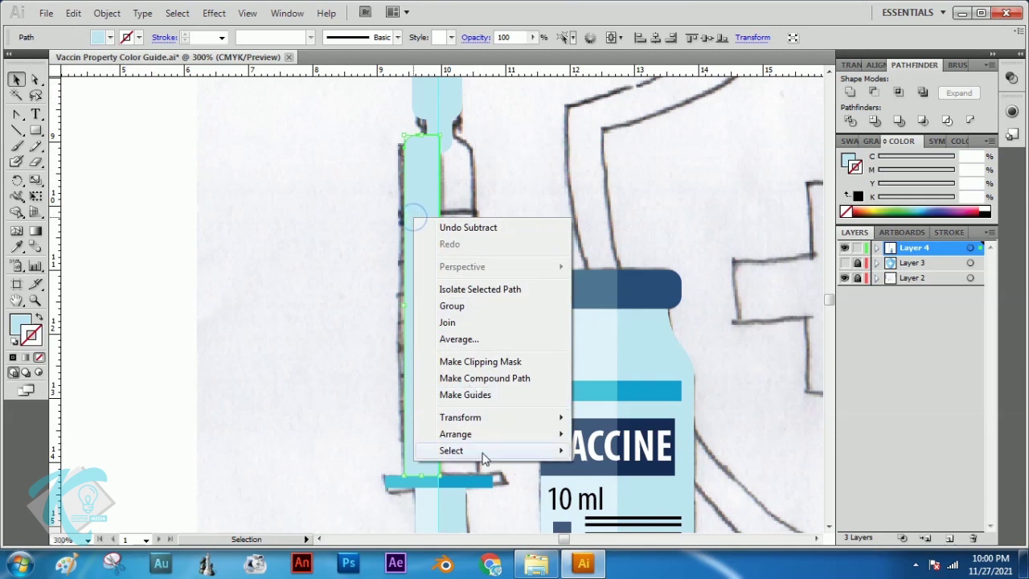
mouse_move(492, 422)
click(616, 471)
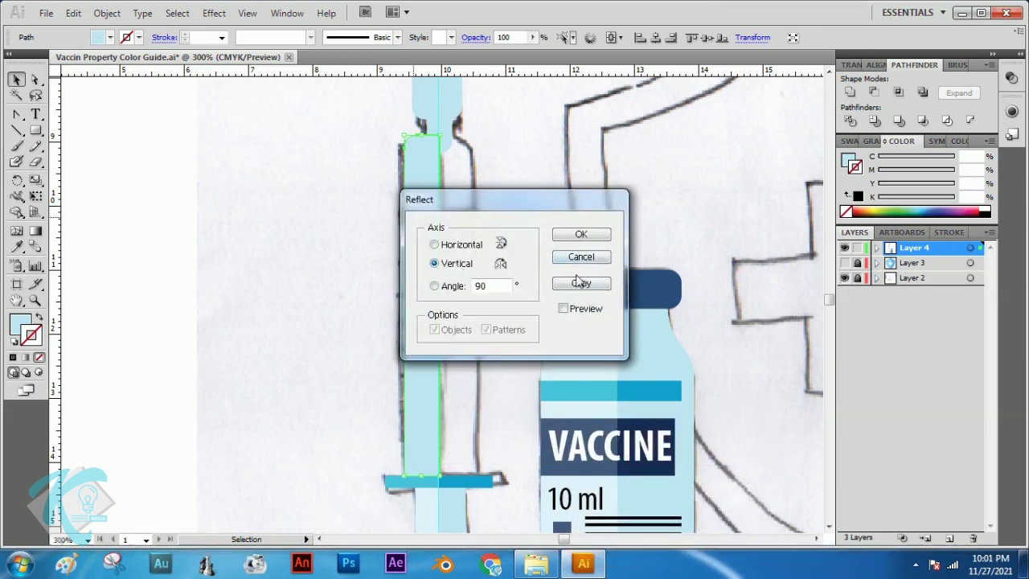
click(566, 286)
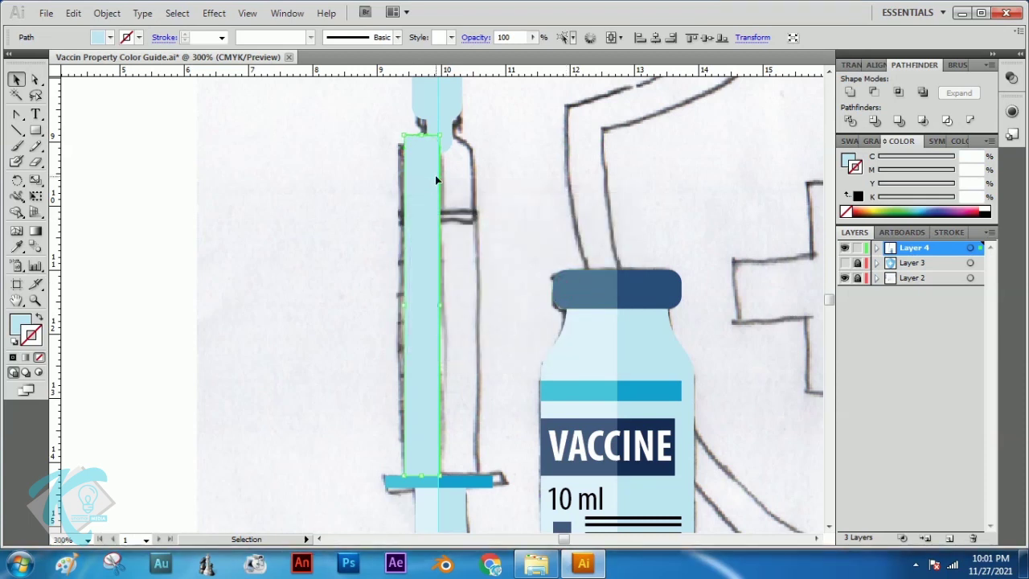
click(340, 181)
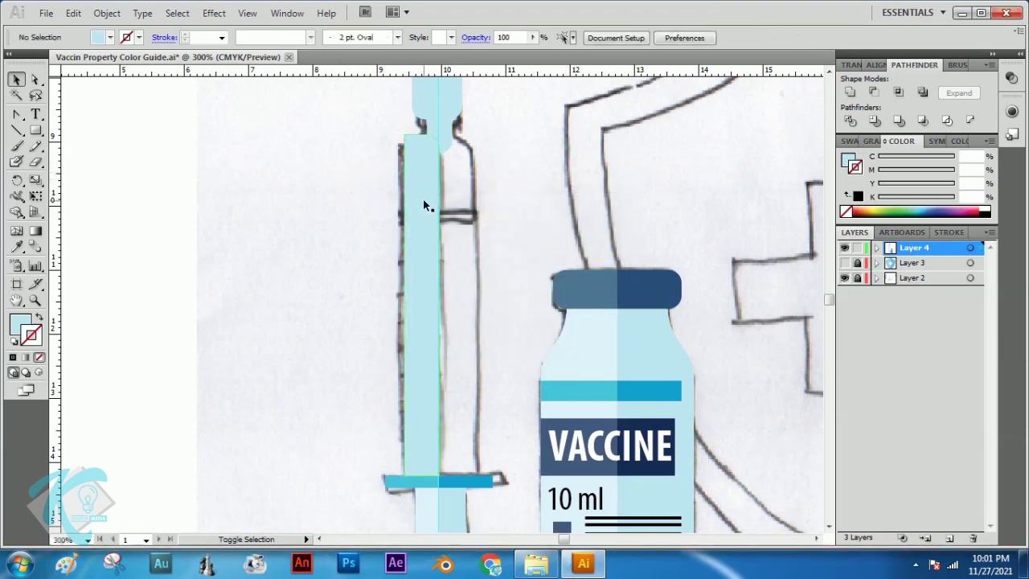
drag(423, 198, 458, 199)
click(516, 201)
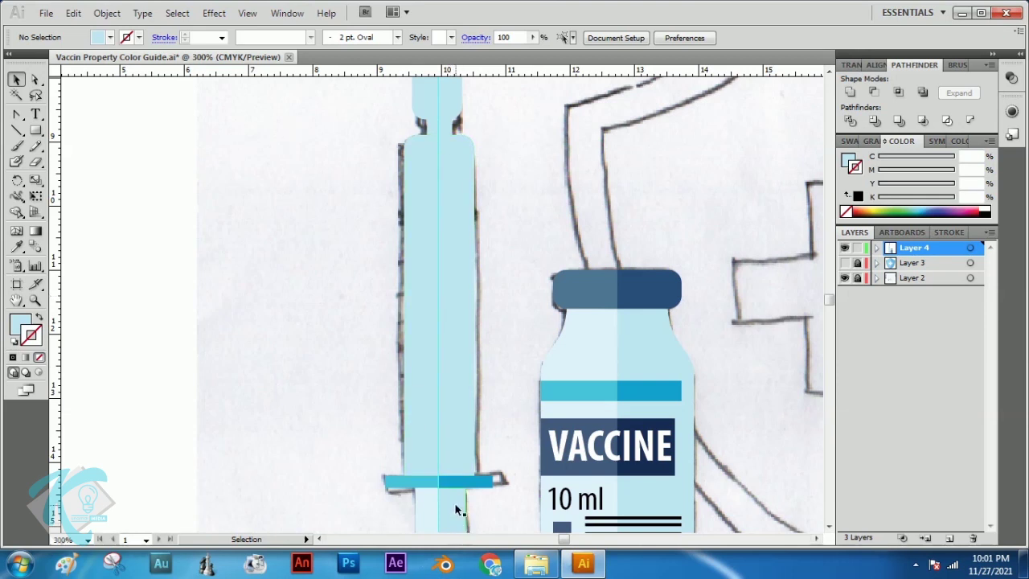
- Recolour the barrel's left half with the pale blue sampled from the left side of the bottle's body
click(431, 367)
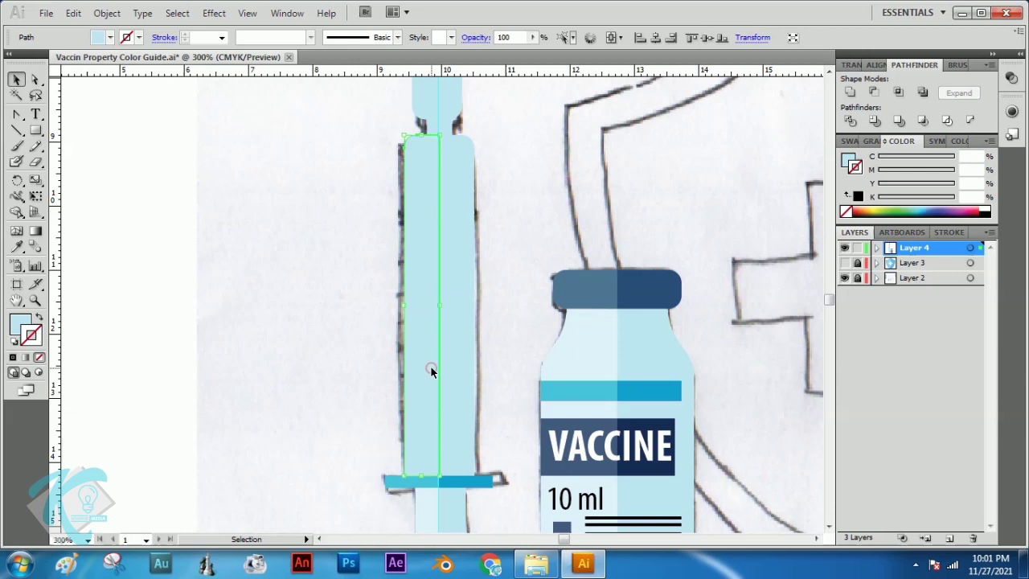
click(16, 246)
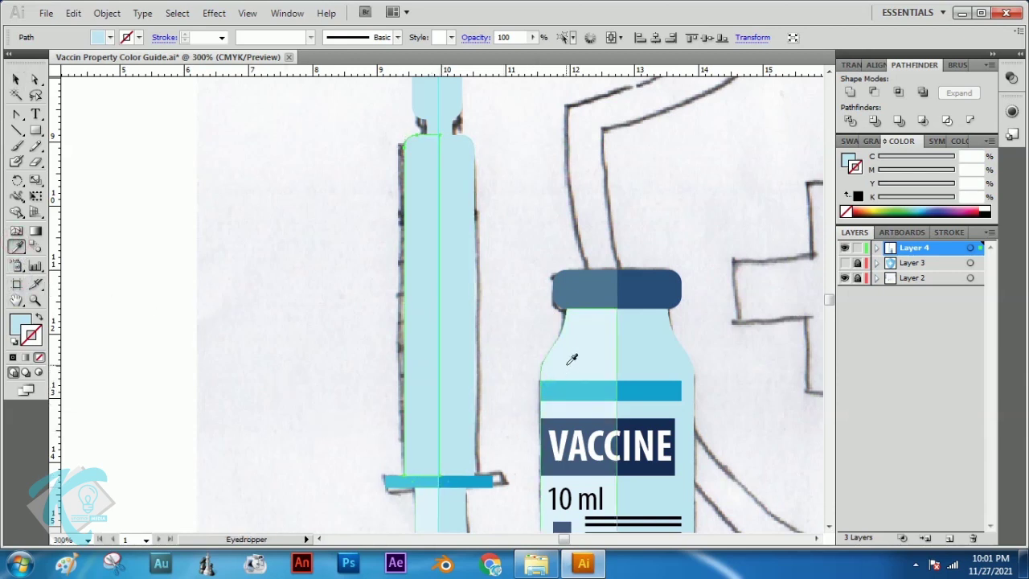
click(566, 365)
click(16, 79)
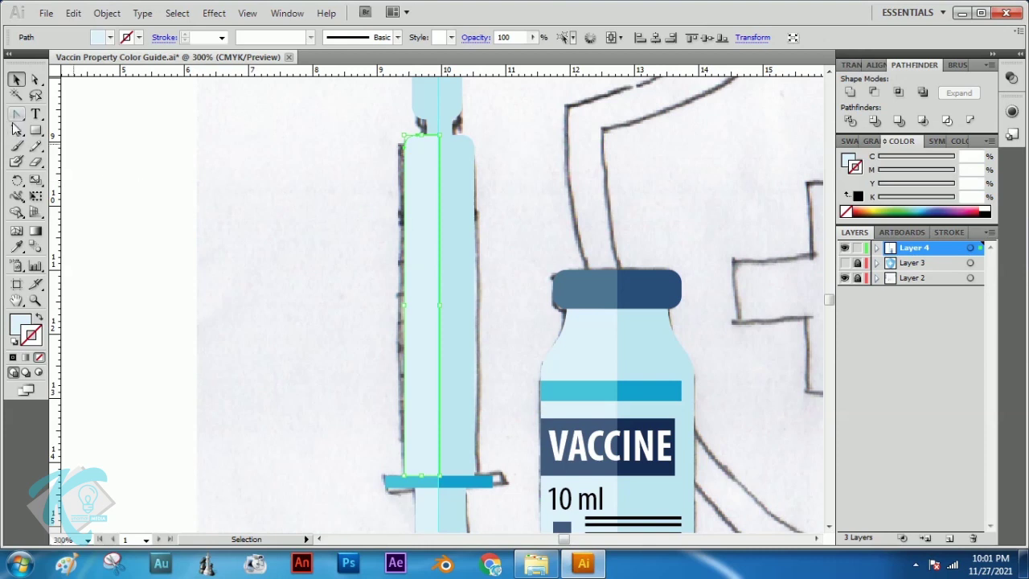
- Draw a thin rectangle about 0.6 cm wide across the barrel's left half, over the sketched double line near its upper end
click(35, 130)
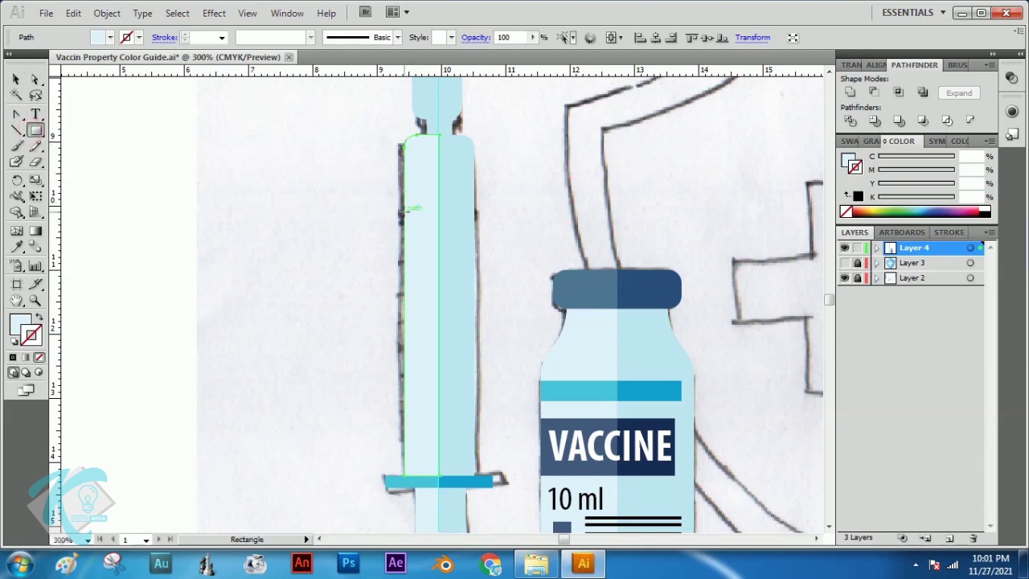
drag(401, 210, 439, 221)
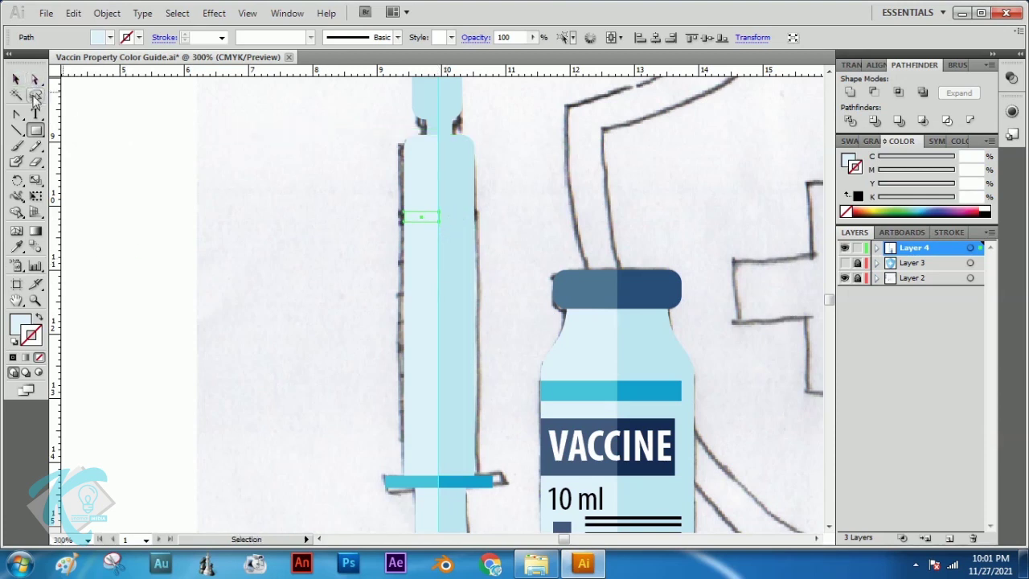
click(16, 247)
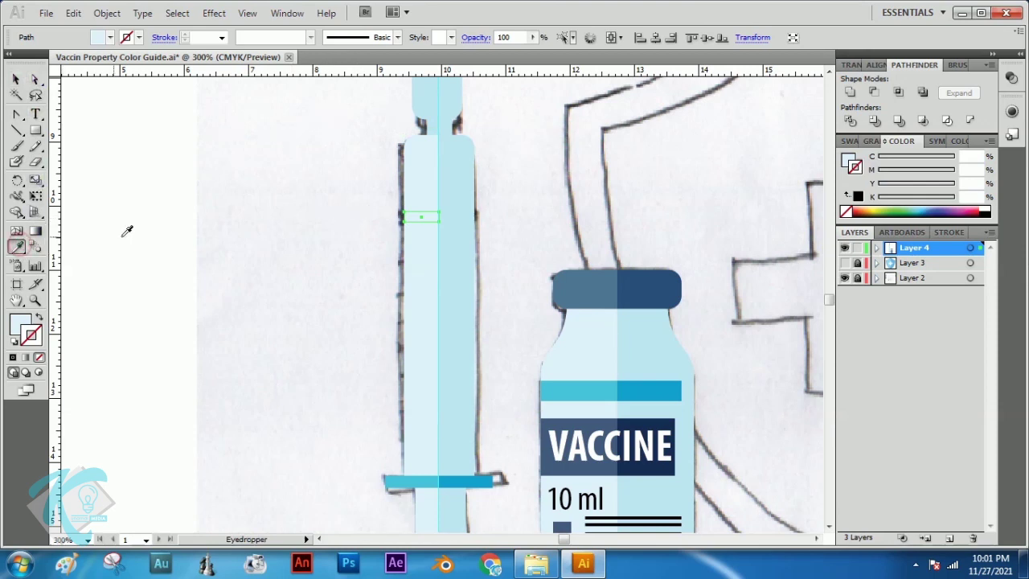
click(16, 79)
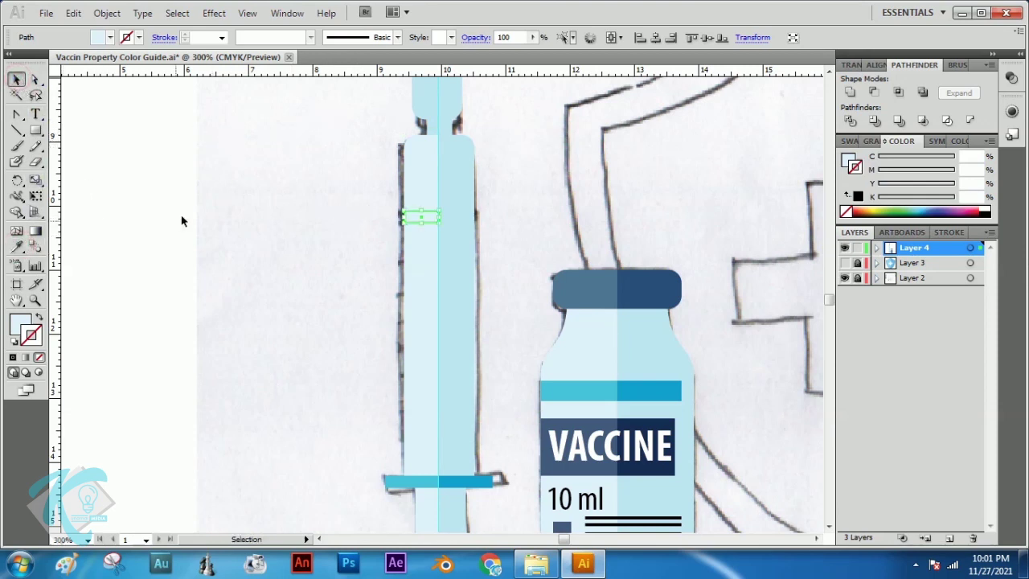
- Recolour the thin band on the barrel's left half with the medium slate blue sampled from the second colour-guide swatch
click(35, 300)
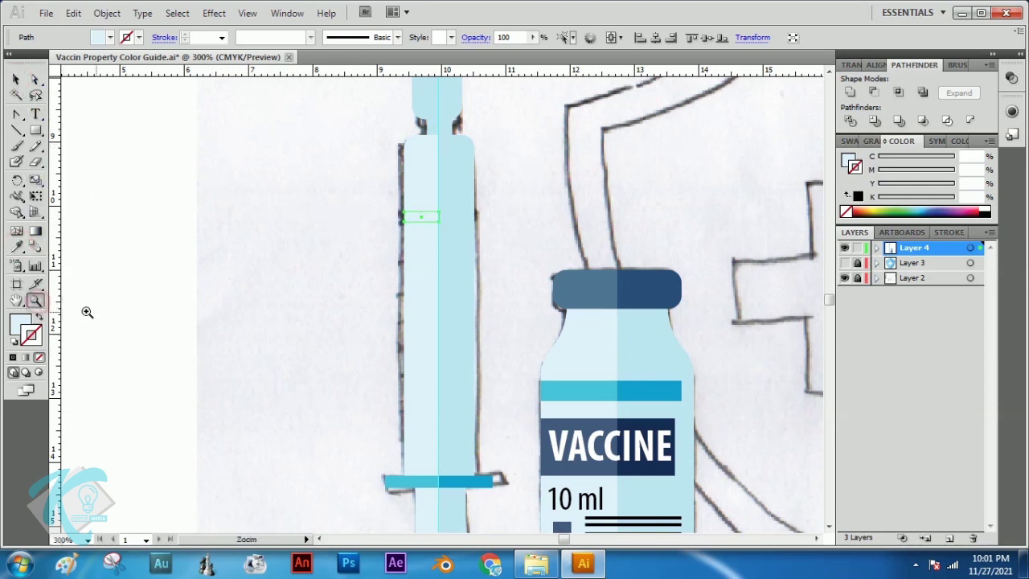
alt+click(183, 298)
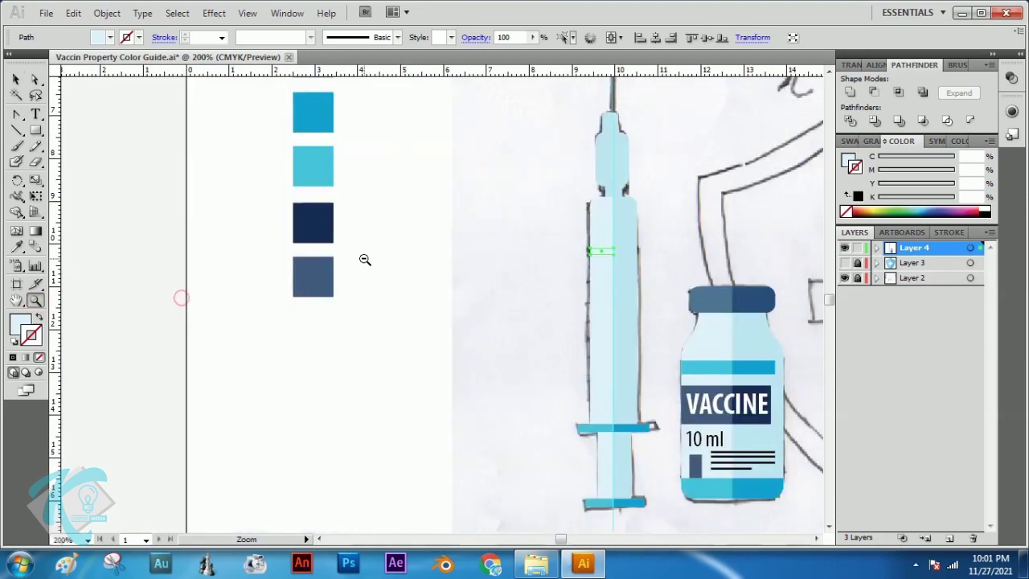
click(544, 233)
click(16, 79)
click(499, 314)
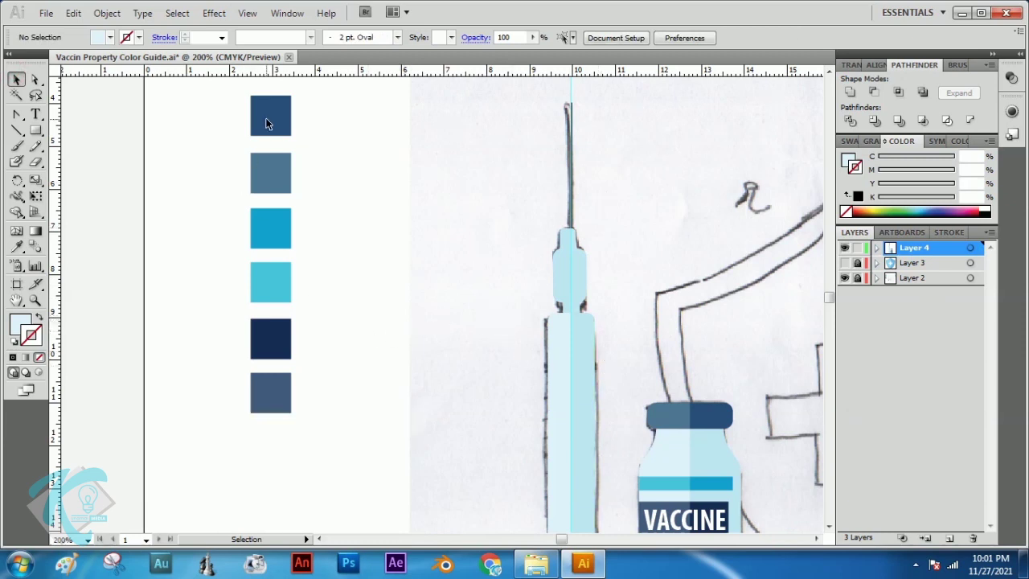
click(563, 372)
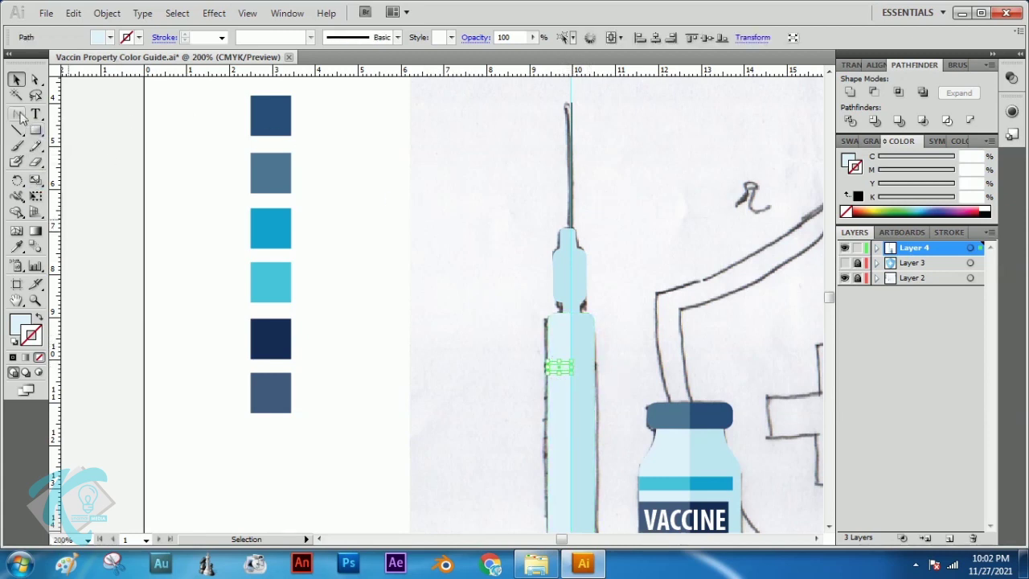
click(17, 246)
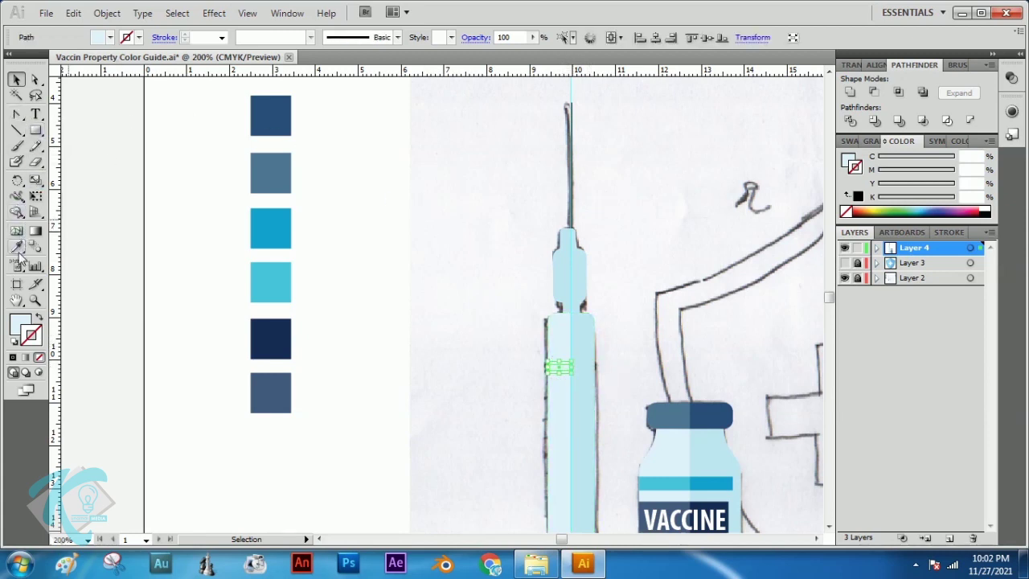
click(278, 174)
key(v)
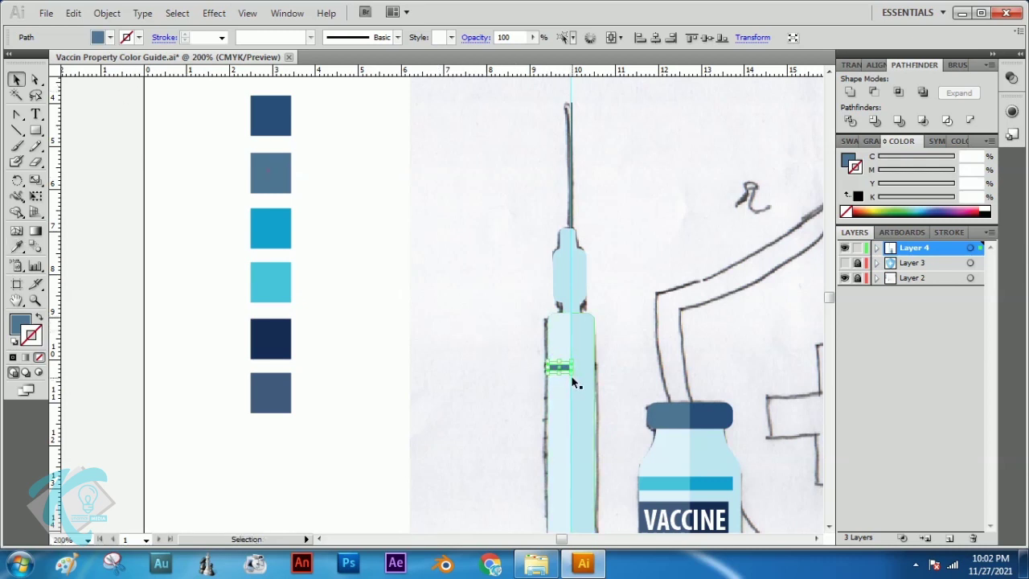
click(491, 364)
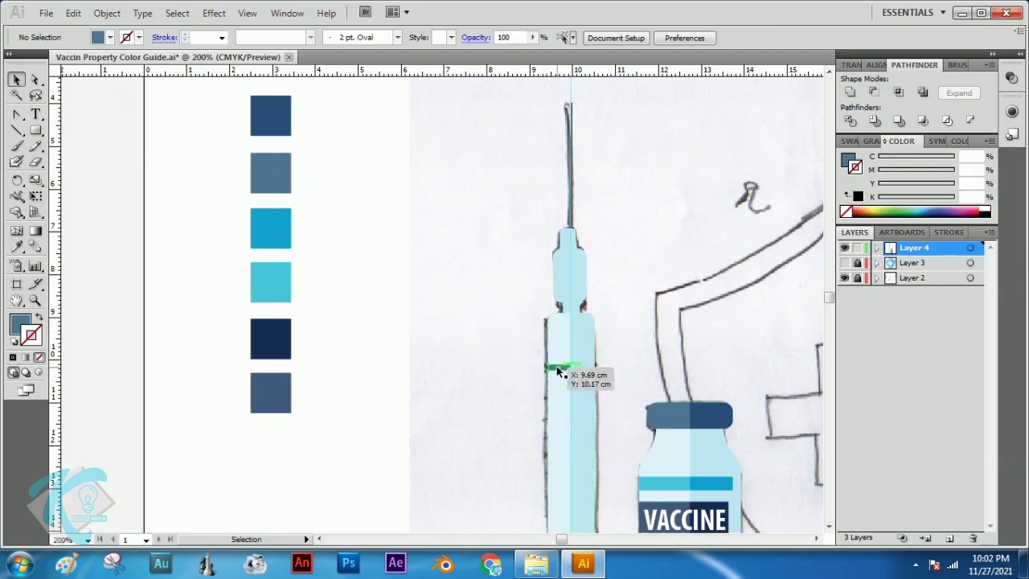
- Make a copy of the left band half reflected on the vertical axis and place it against the right side of the centre guide
click(557, 369)
right_click(557, 369)
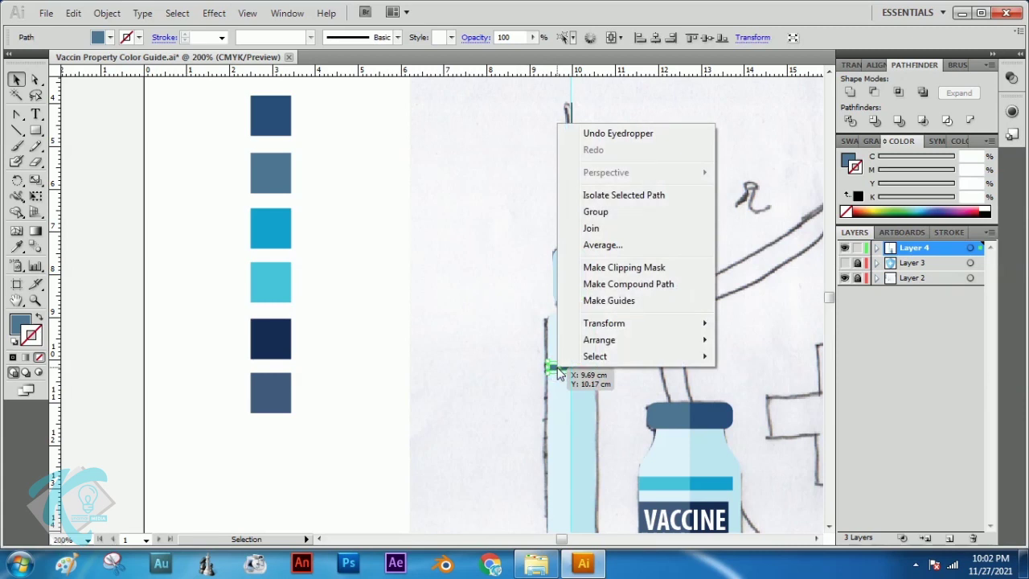
mouse_move(629, 324)
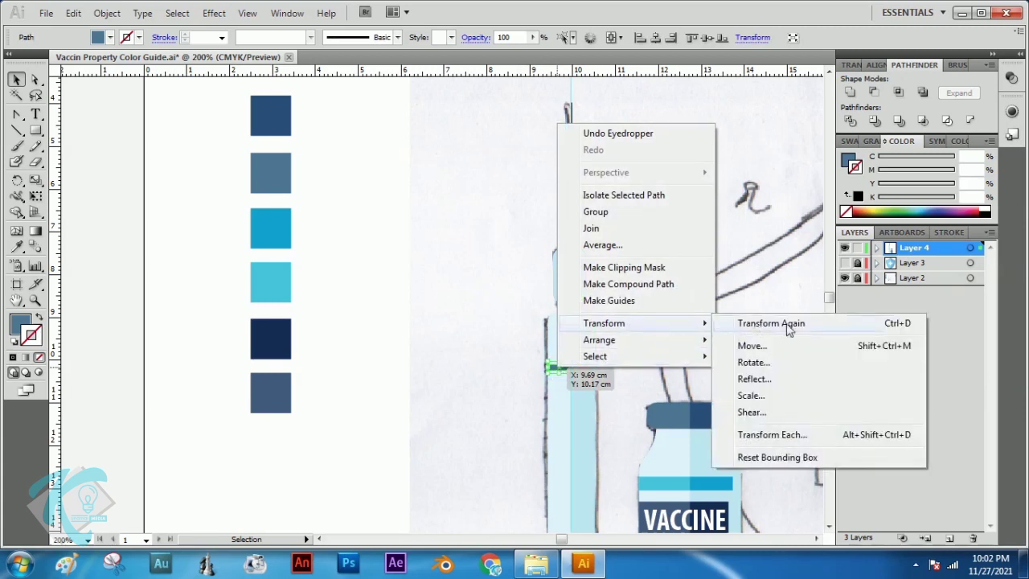
click(753, 378)
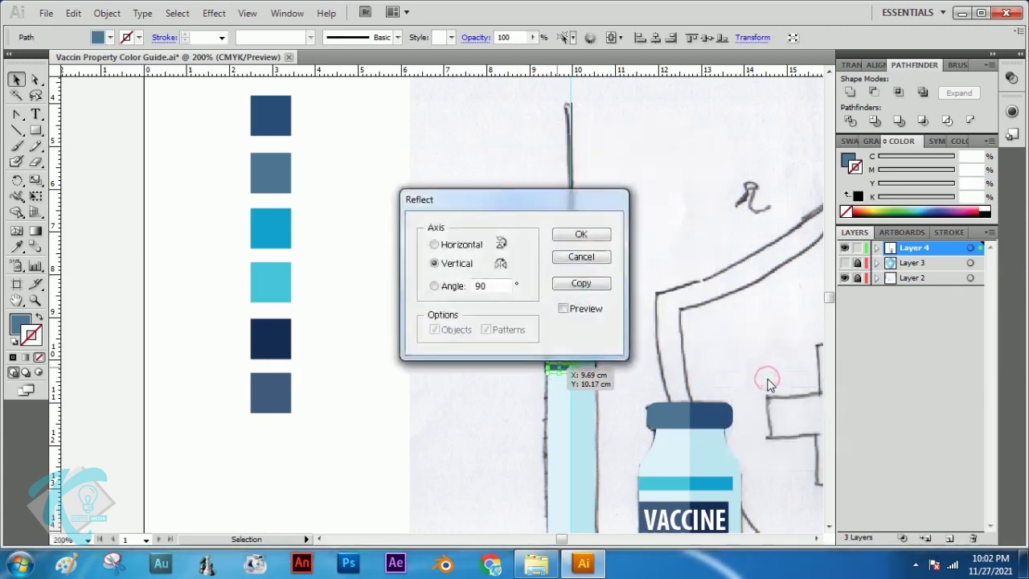
click(580, 284)
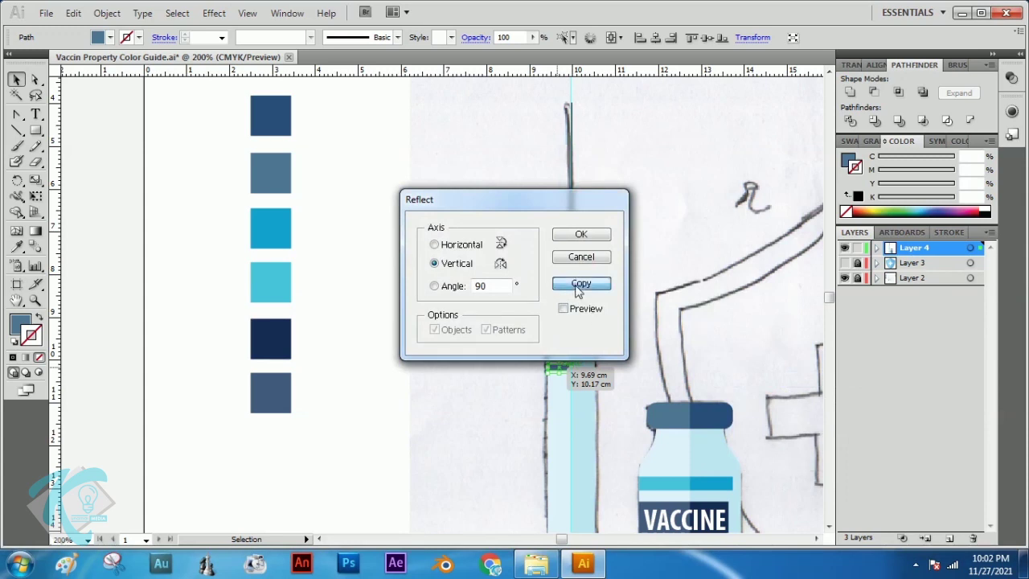
click(473, 278)
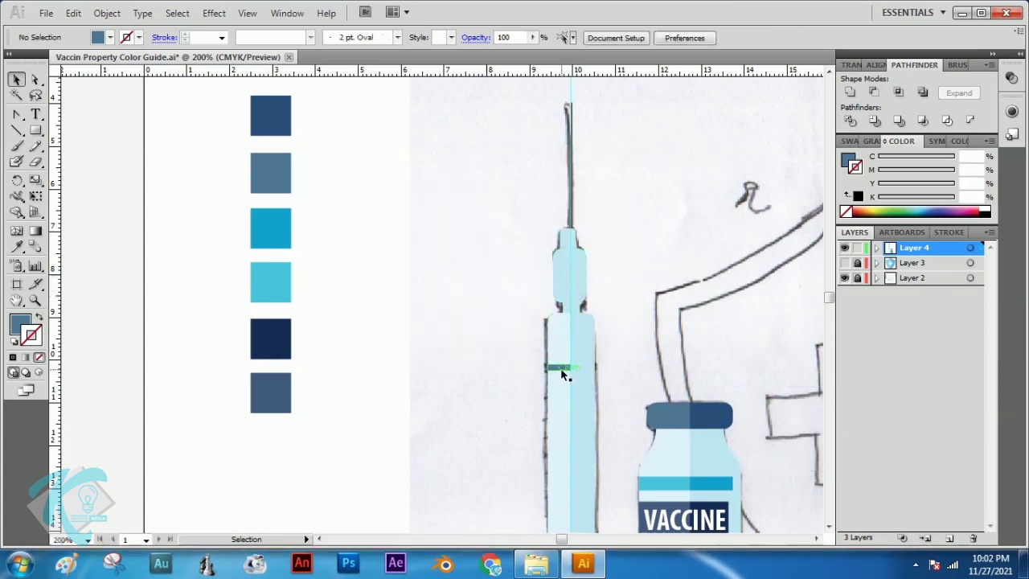
drag(561, 370, 586, 371)
click(628, 219)
- Recolour the band's right half with the dark blue sampled from the uppermost colour-guide swatch
click(587, 370)
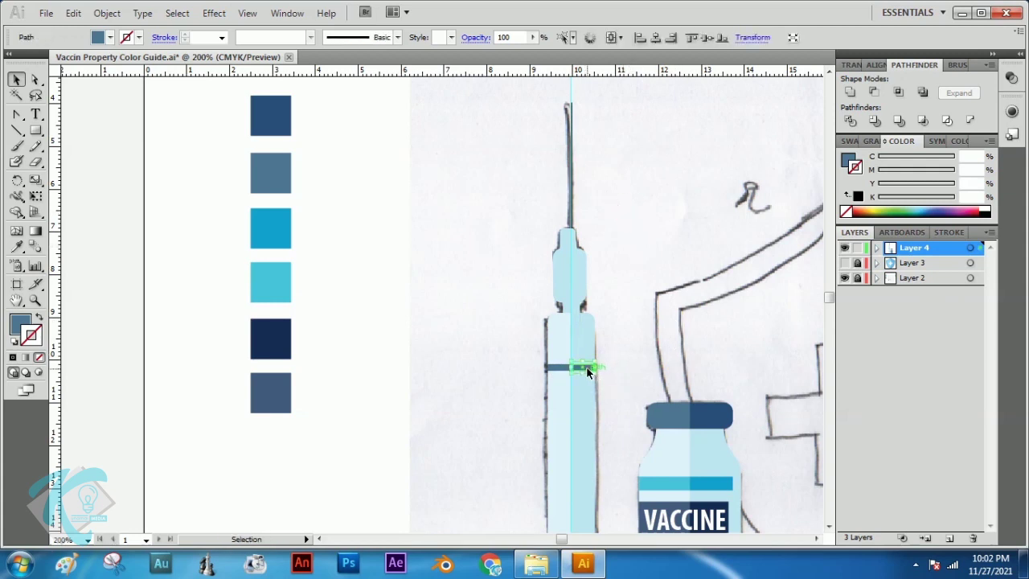
click(17, 247)
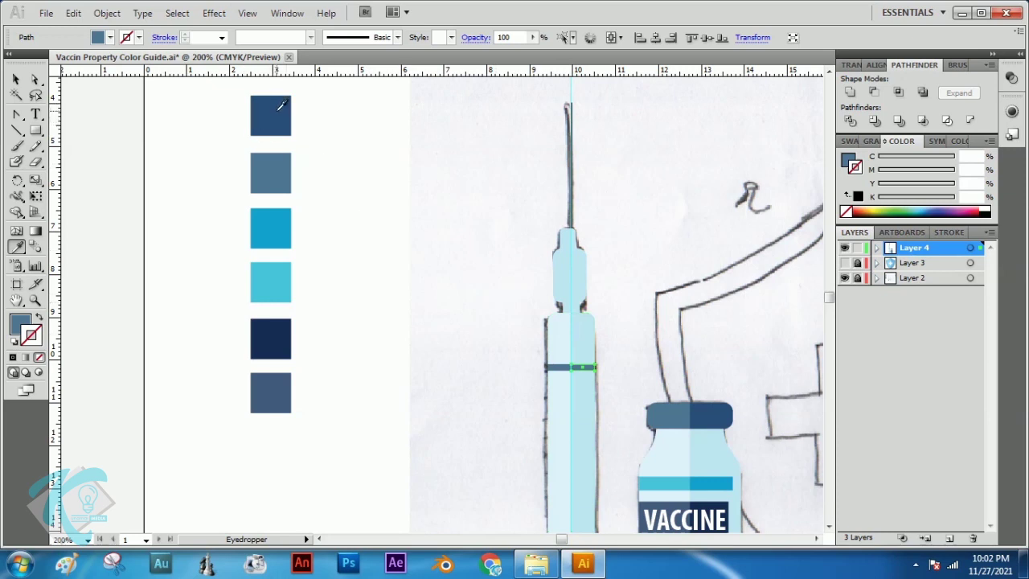
click(279, 107)
click(16, 79)
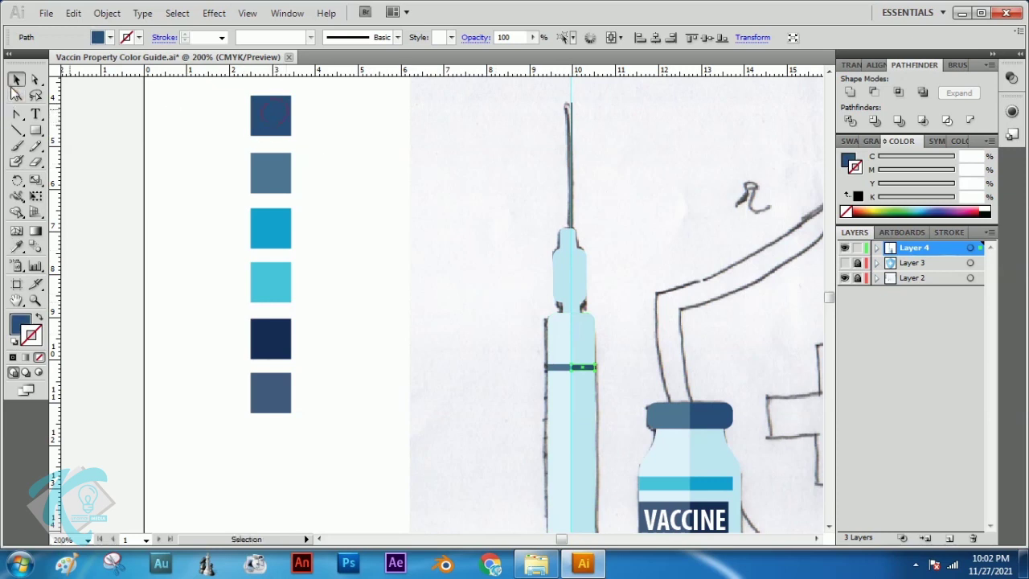
click(131, 128)
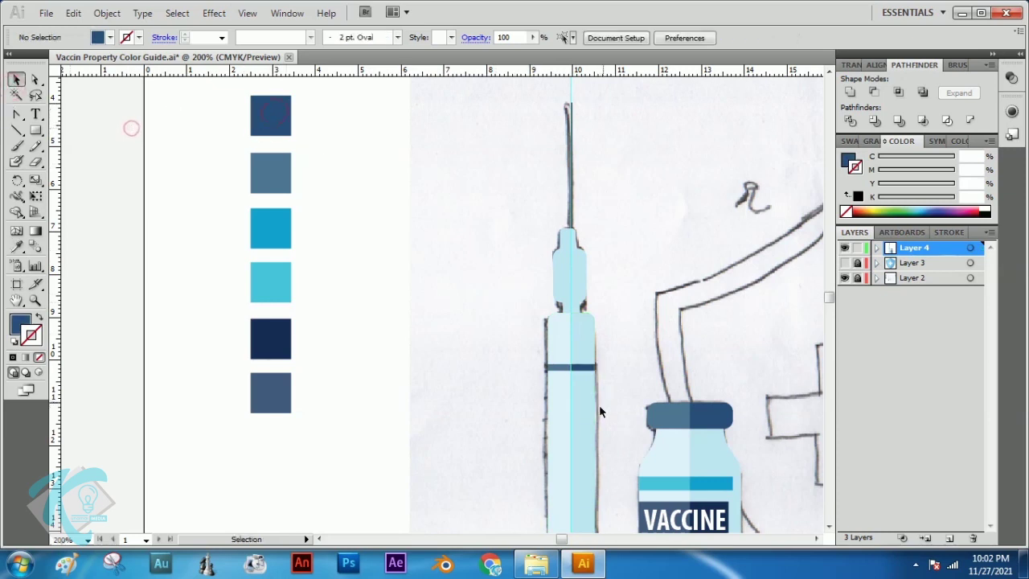
- Lighten the fill of the band's left half to the grey-blue 7999AD
click(561, 371)
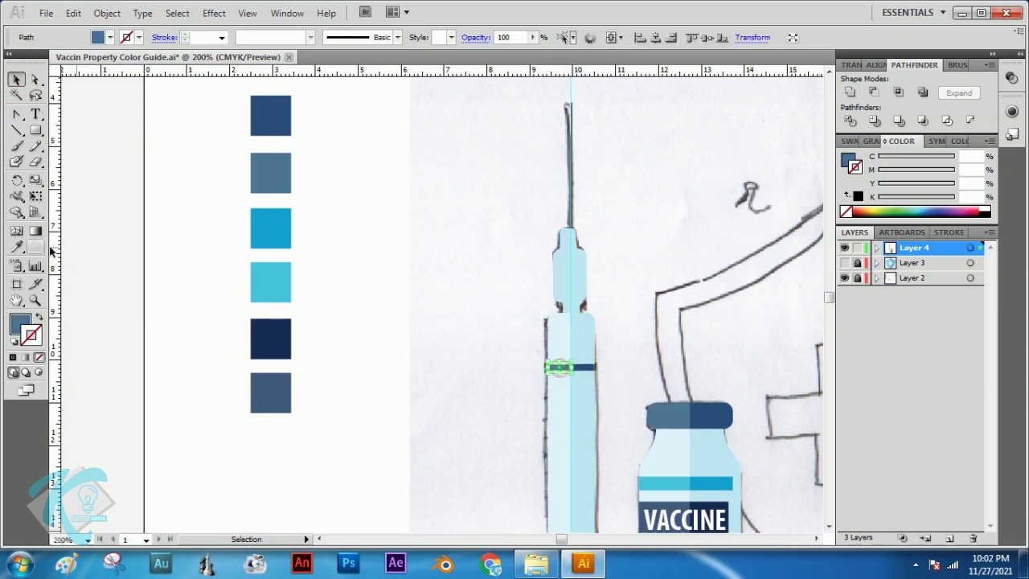
double_click(21, 323)
drag(407, 271, 381, 245)
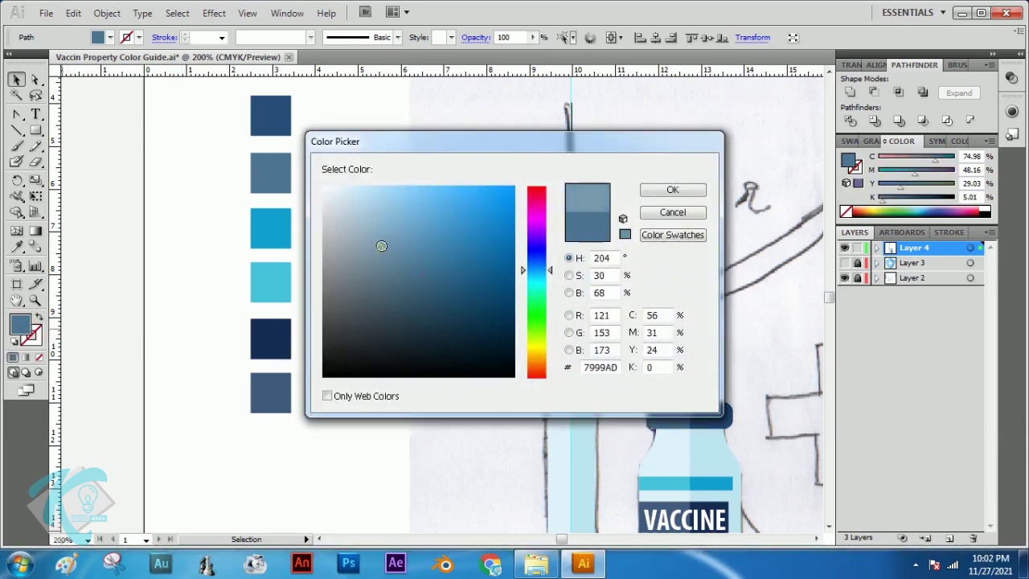
click(671, 189)
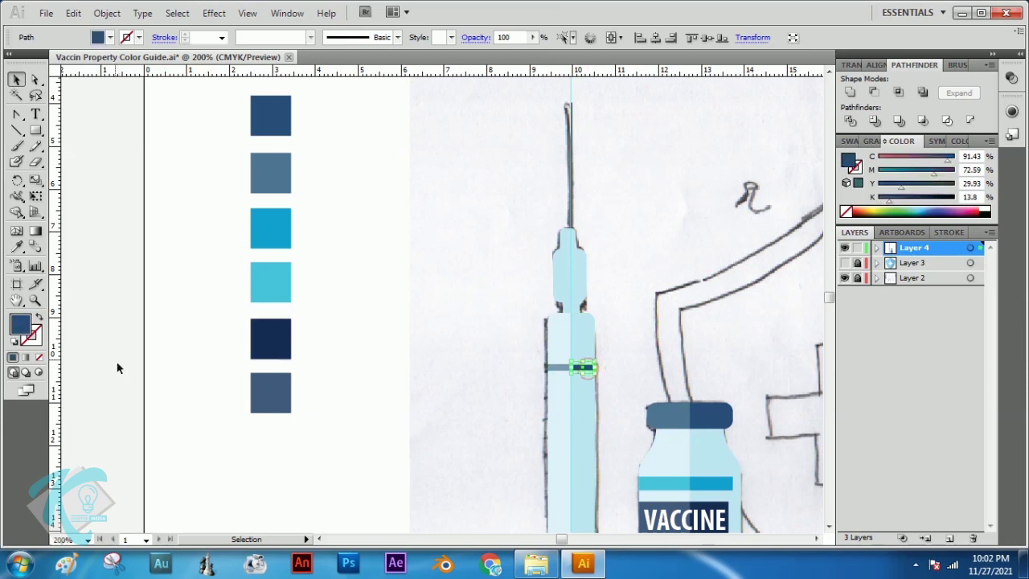
- Lighten the fill of the band's right half to the slate blue 4D6E8E
double_click(20, 325)
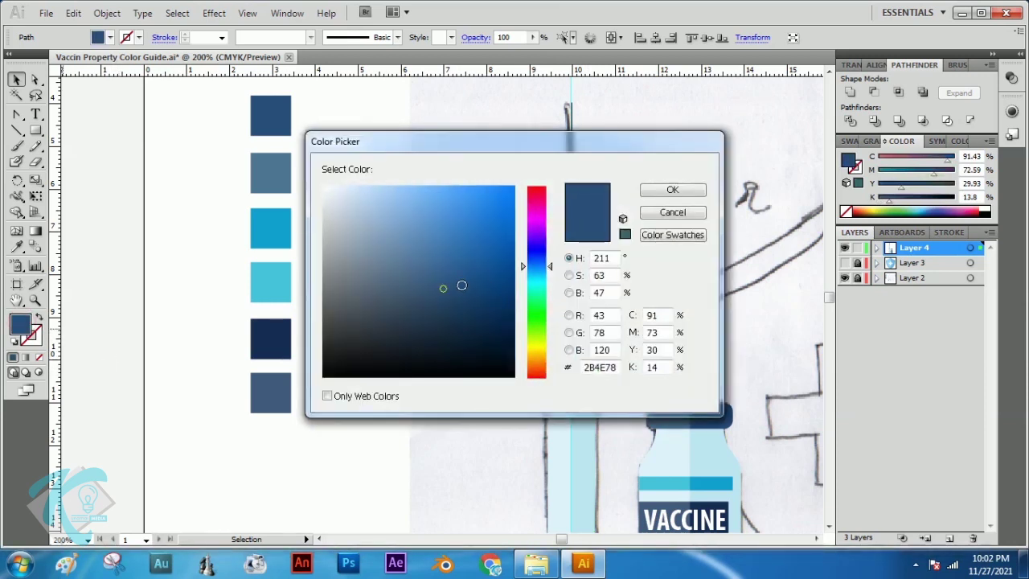
drag(441, 287, 412, 270)
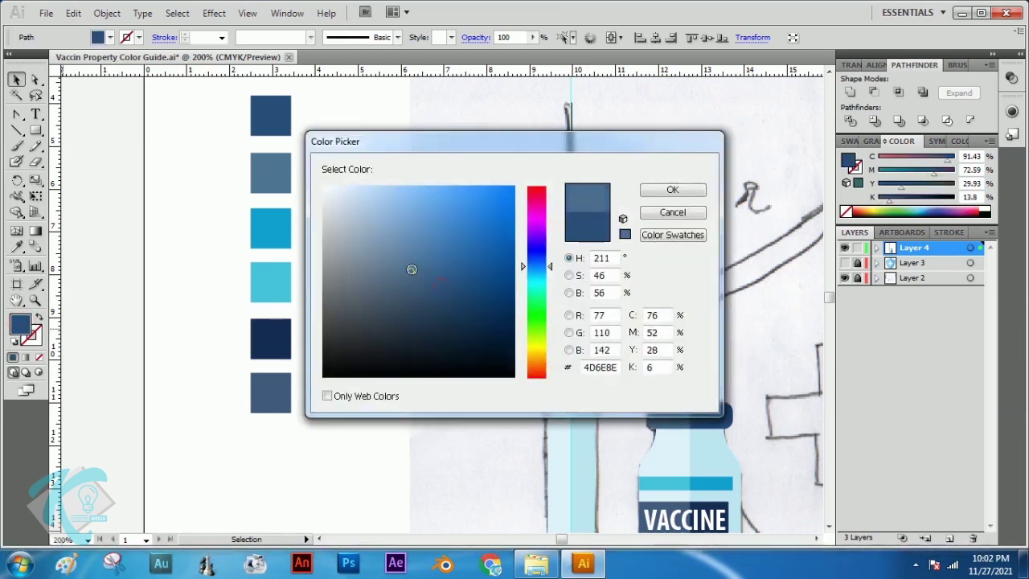
click(644, 195)
click(422, 330)
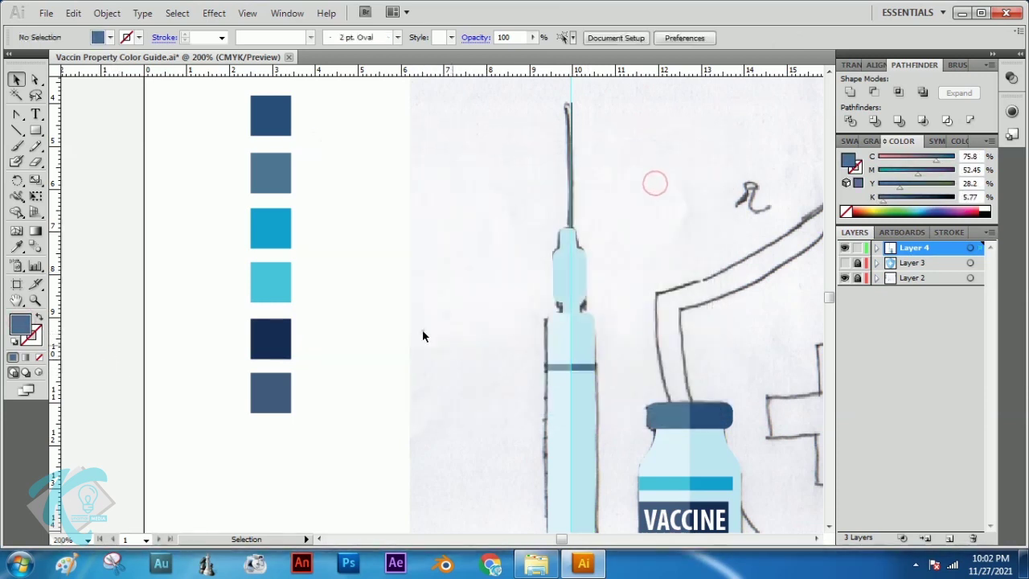
- Set the fill of the band's left half to a pale grey-blue of about C 35, M 17, Y 15, K 0
click(566, 369)
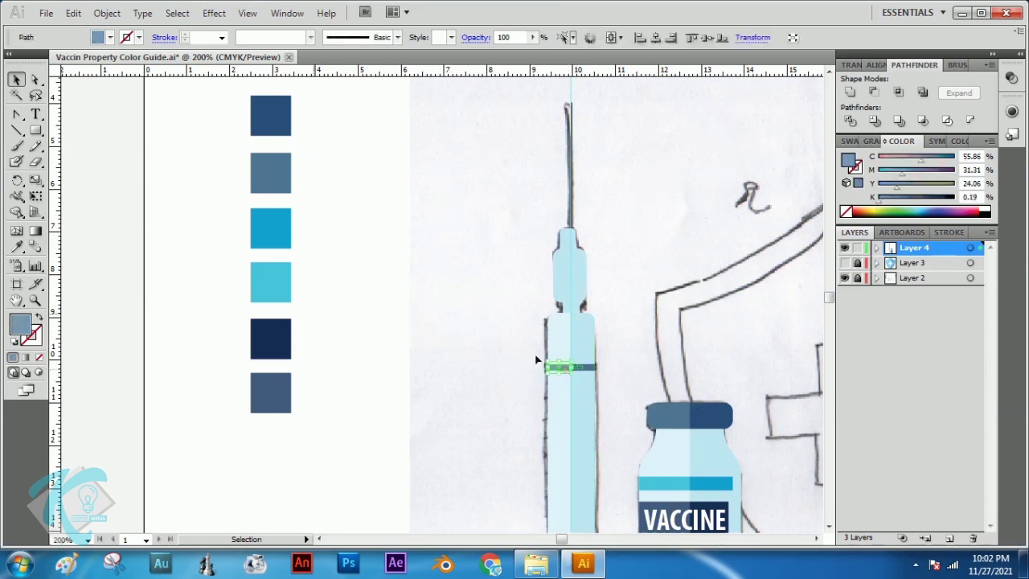
double_click(22, 323)
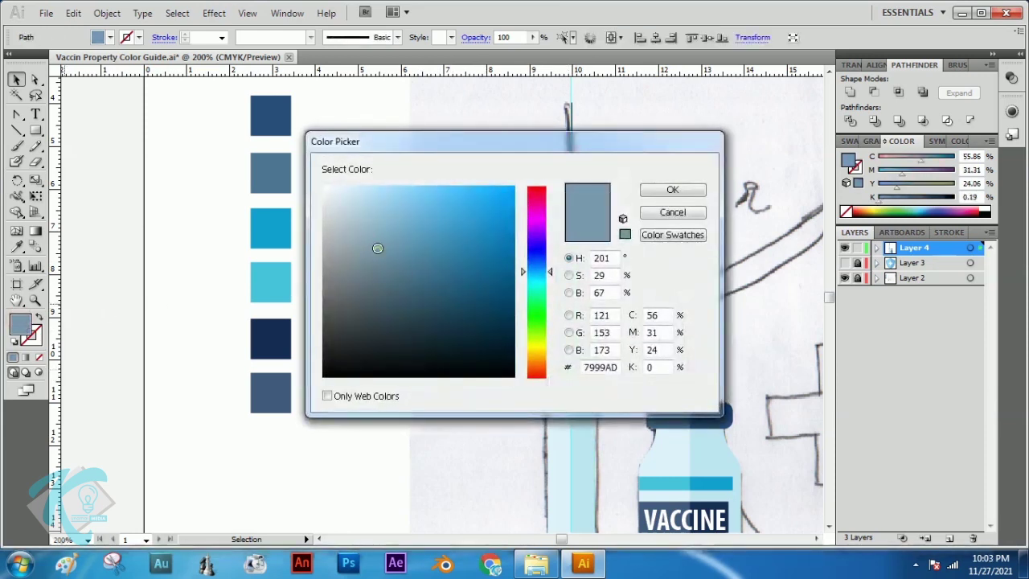
drag(371, 248, 359, 225)
click(670, 191)
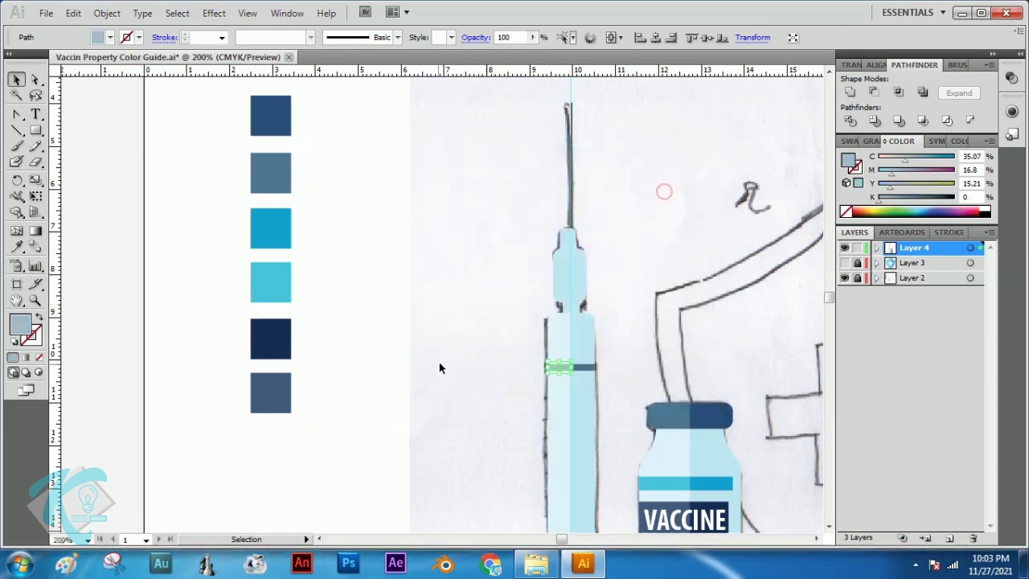
click(430, 366)
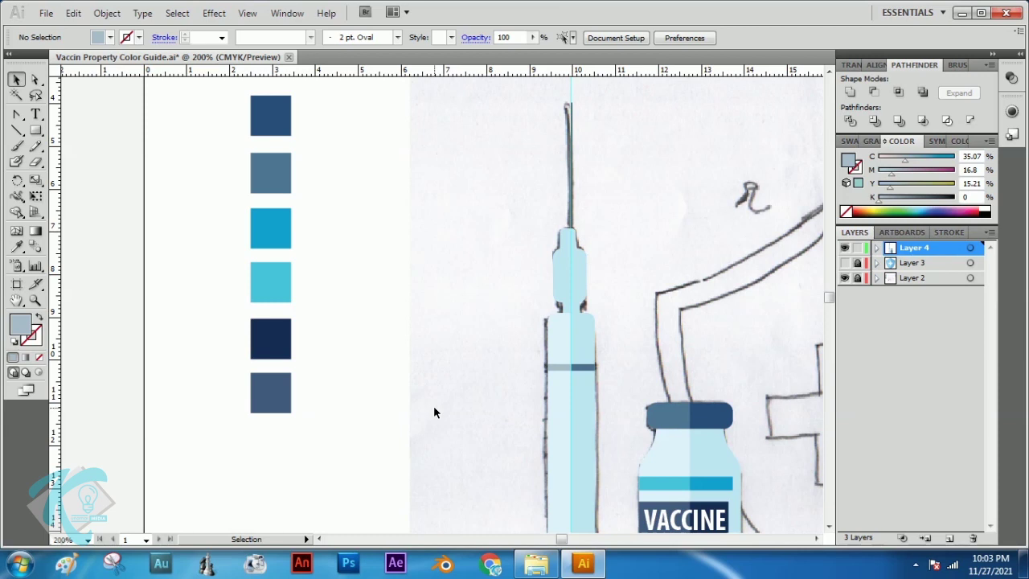
- Copy the barrel's right half and paste the duplicate in place over the original
click(584, 346)
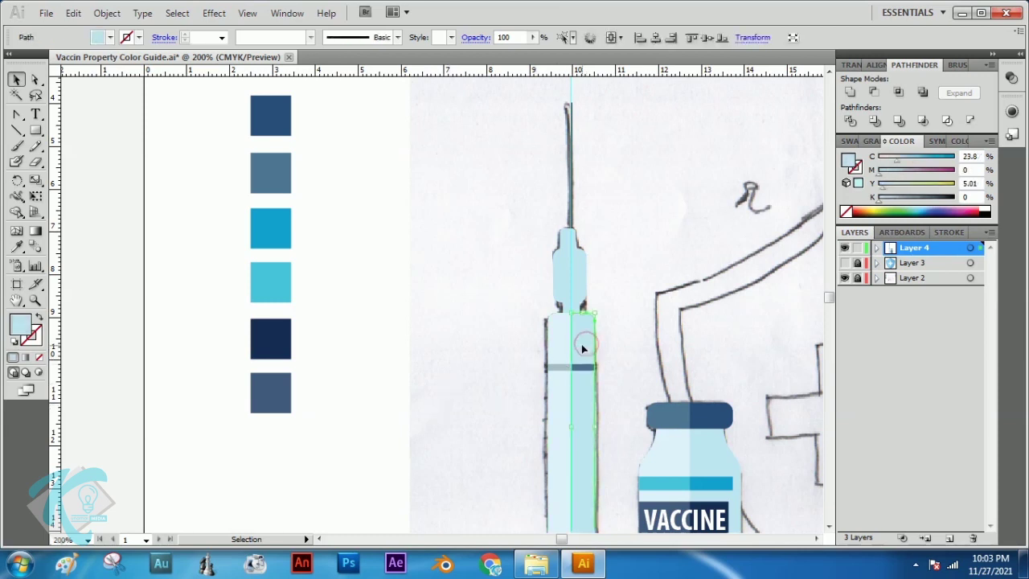
click(348, 305)
key(z)
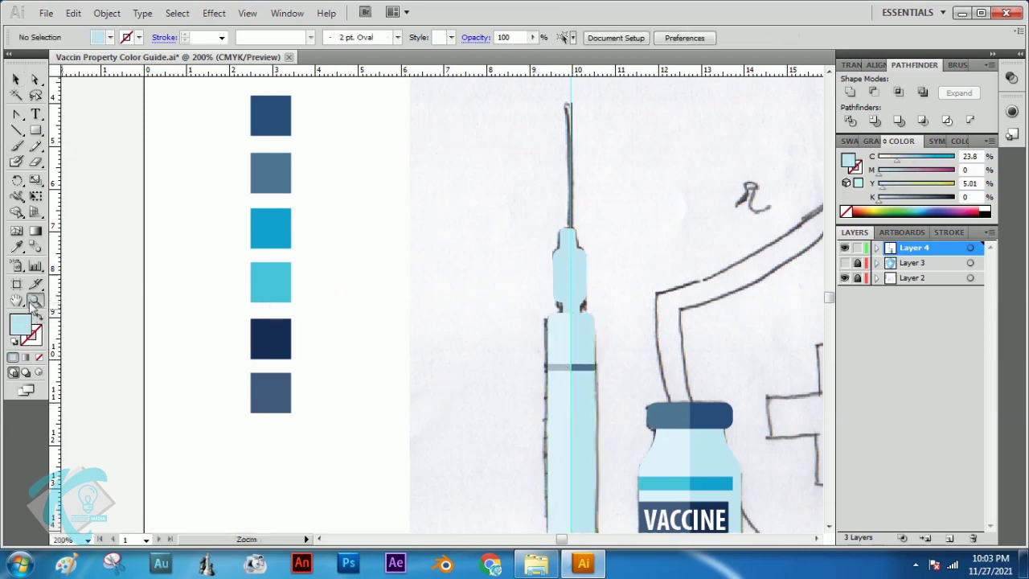
drag(483, 258, 696, 418)
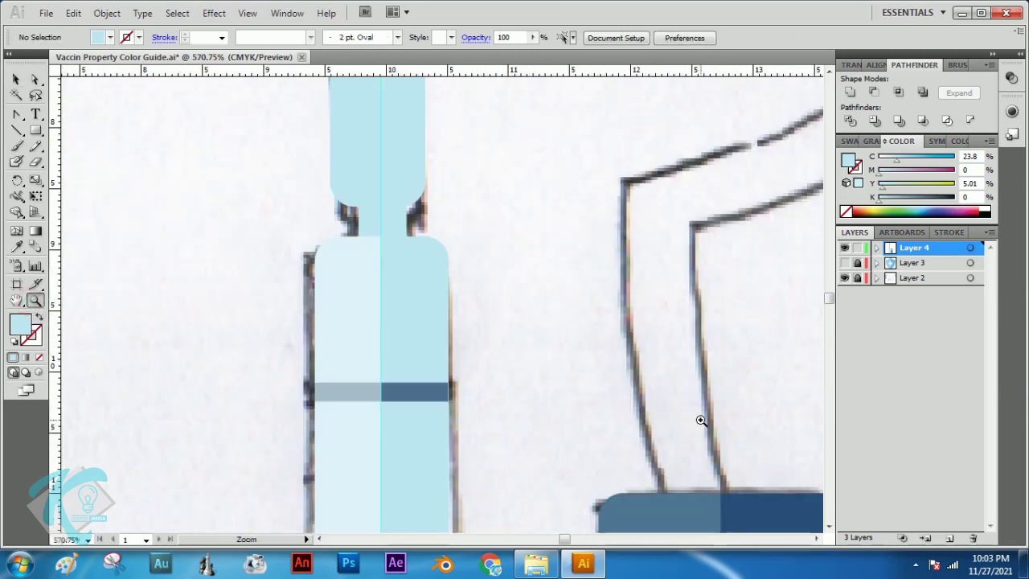
click(16, 80)
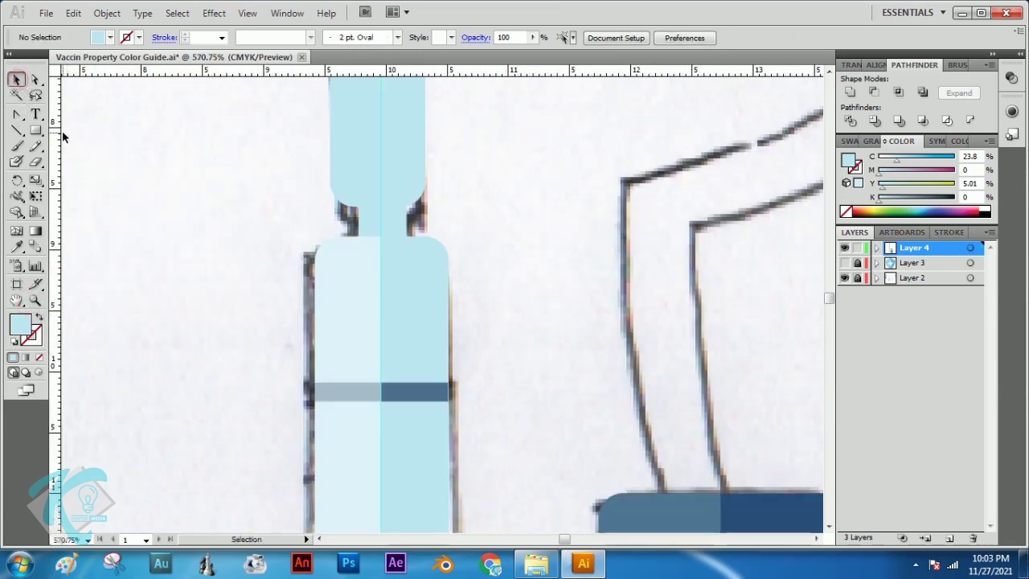
click(418, 320)
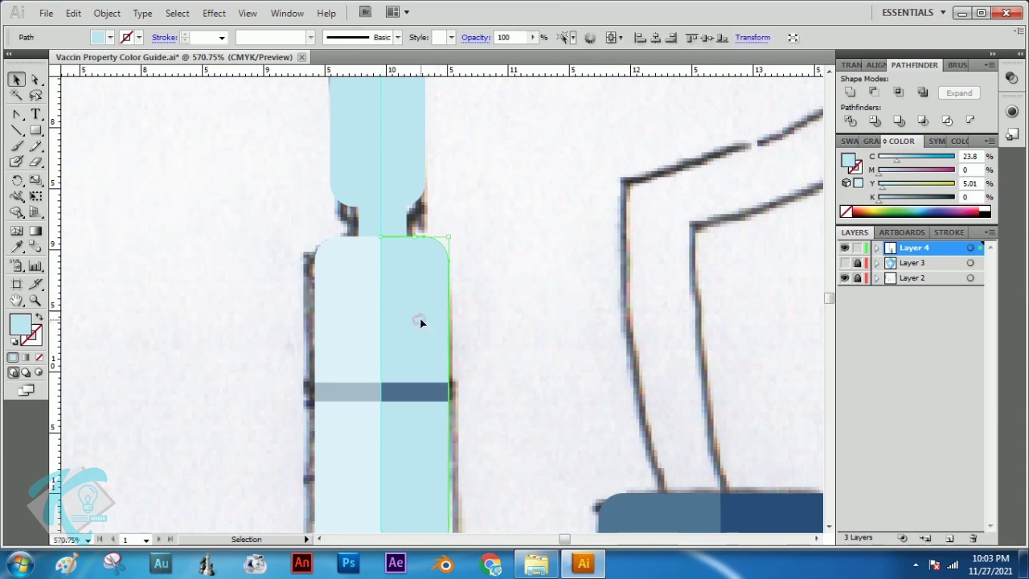
click(73, 13)
click(101, 86)
click(73, 12)
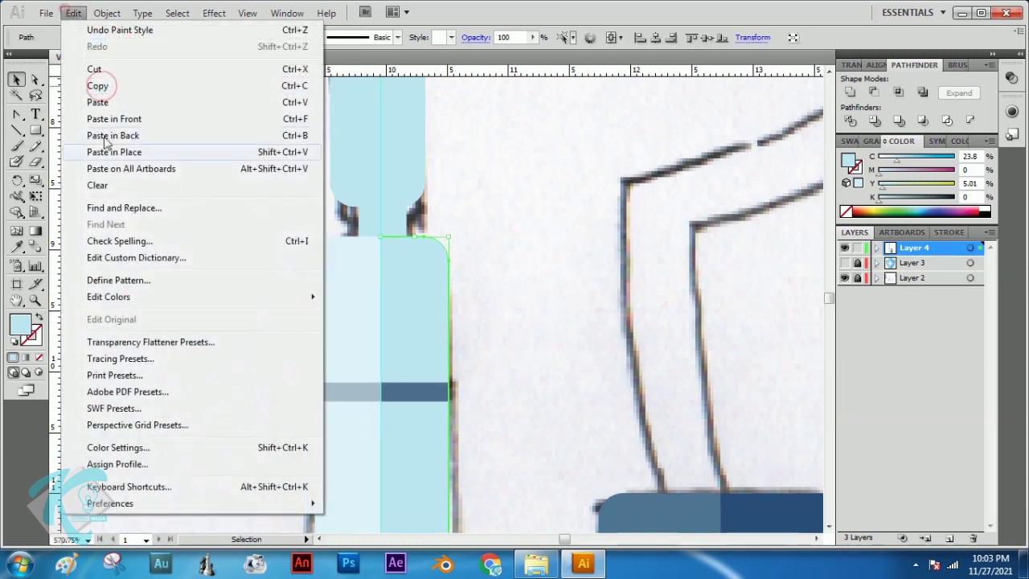
click(123, 153)
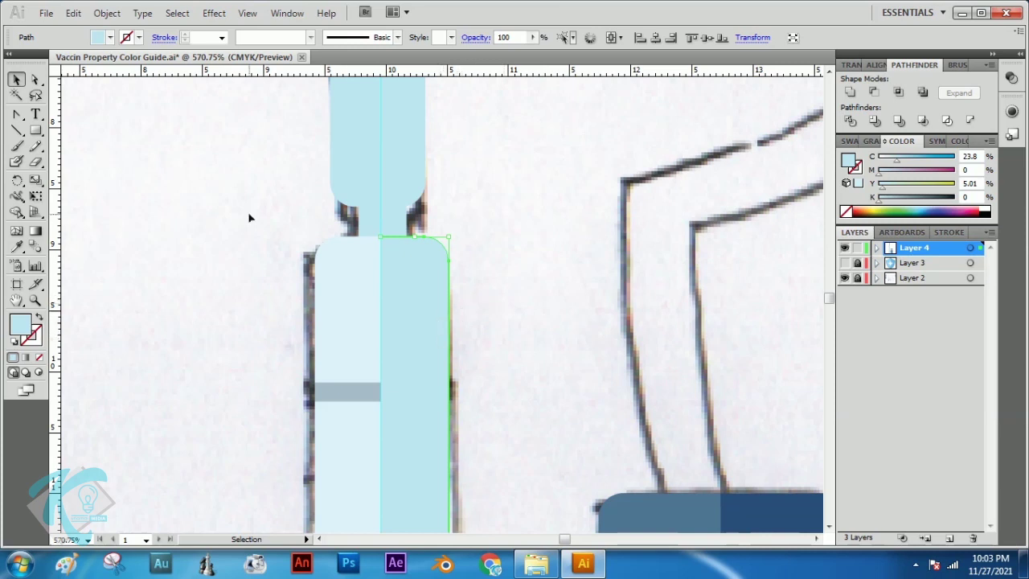
- Draw a rectangle about 2 cm wide and 1.8 cm high across the barrel's upper end, reaching down to the band's top edge
click(35, 131)
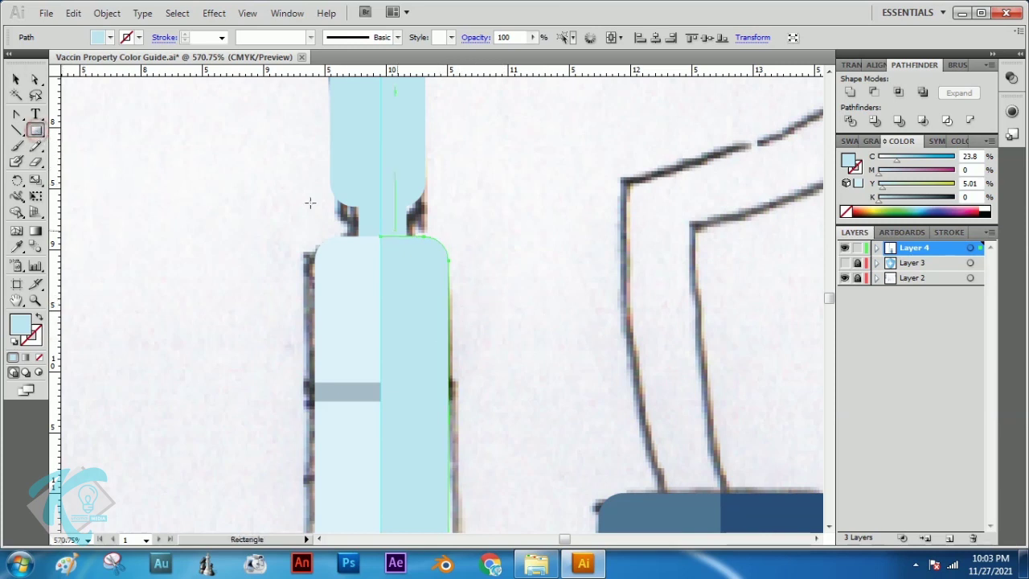
drag(251, 166, 502, 382)
key(v)
click(16, 80)
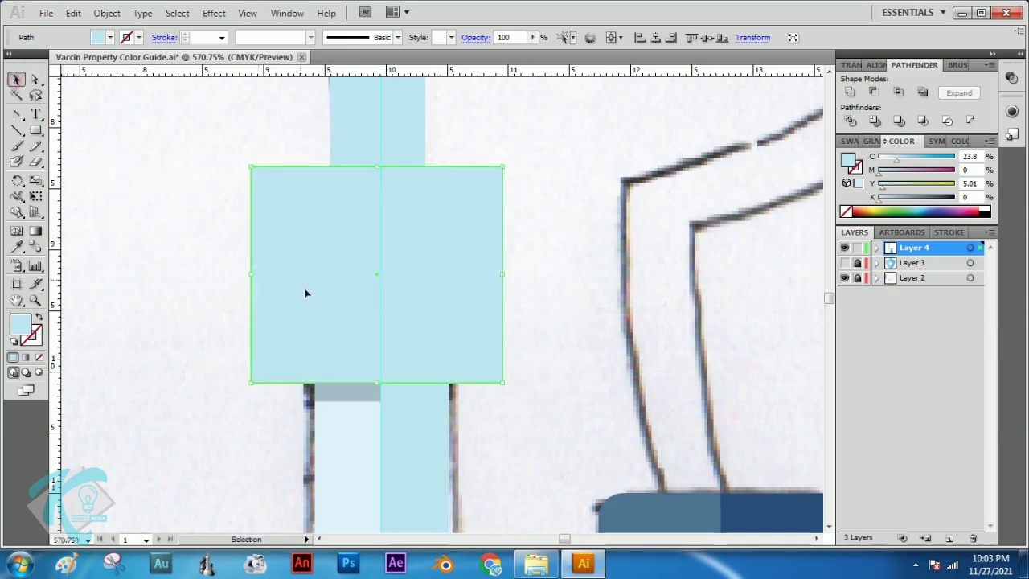
- Intersect the rectangle with the duplicate of the barrel's right half, keeping only the part above the band
shift+click(428, 413)
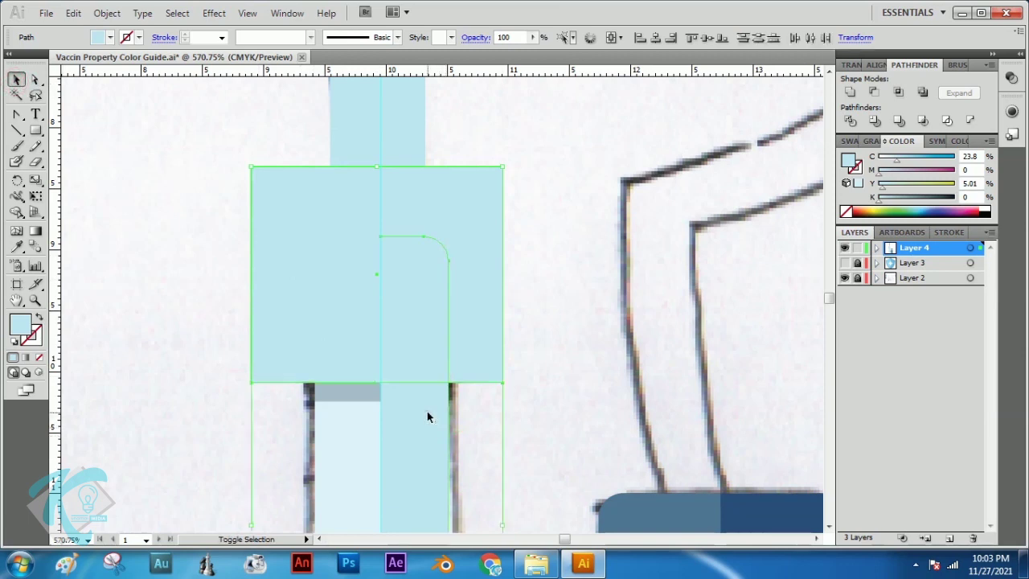
click(898, 91)
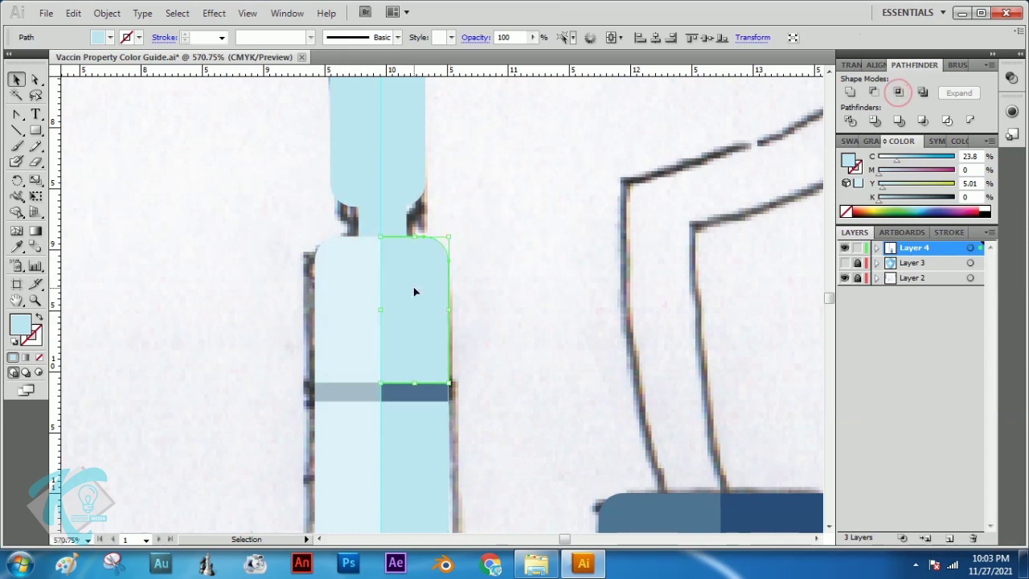
- Copy the barrel's left half and paste the duplicate in place over the original
click(357, 302)
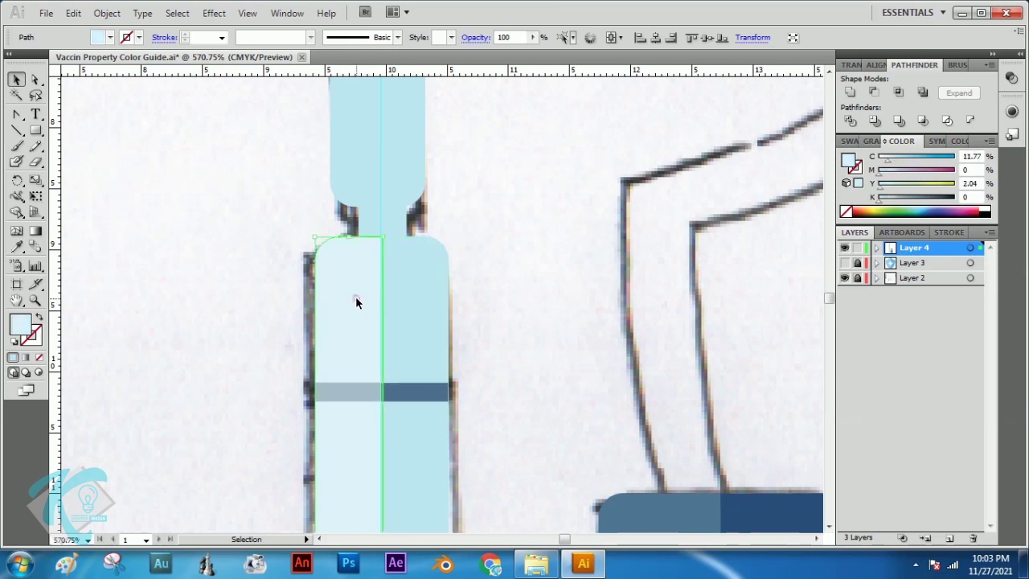
click(73, 13)
click(94, 86)
click(73, 13)
click(114, 152)
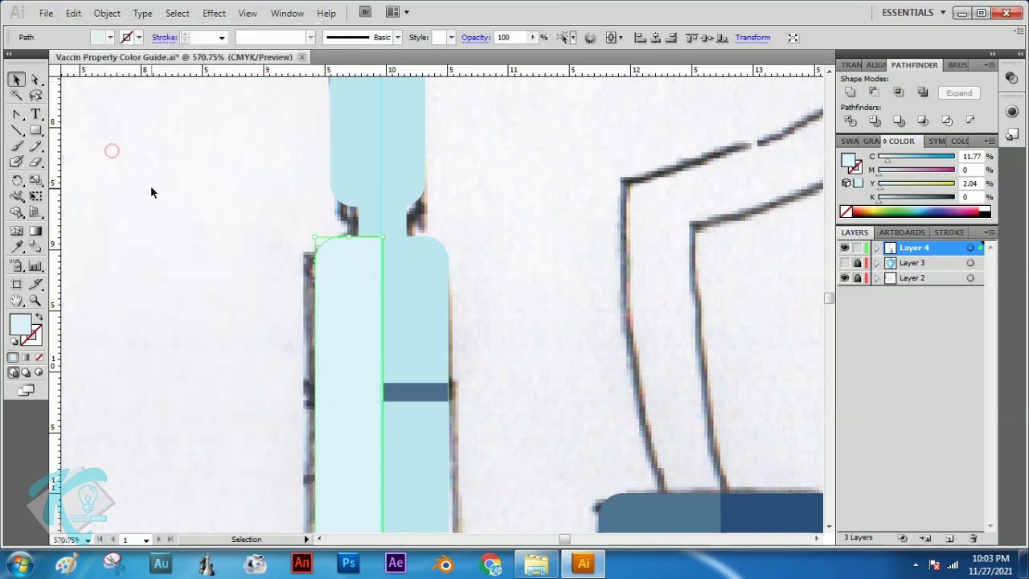
- Draw a rectangle about 2.3 cm wide and 1.7 cm high down to the band's top edge and intersect it with the left duplicate
click(150, 187)
key(m)
drag(201, 178, 483, 384)
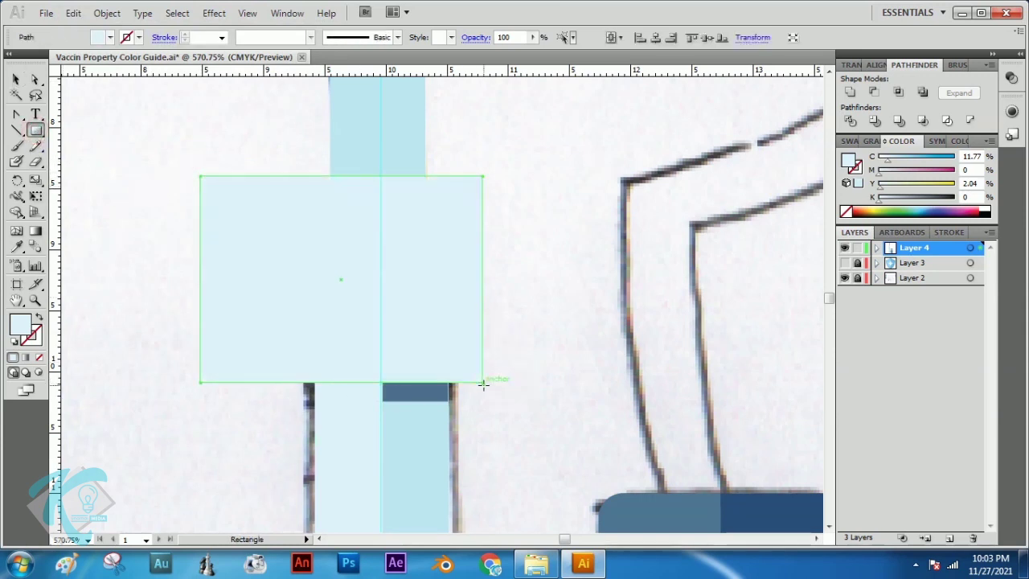
click(13, 78)
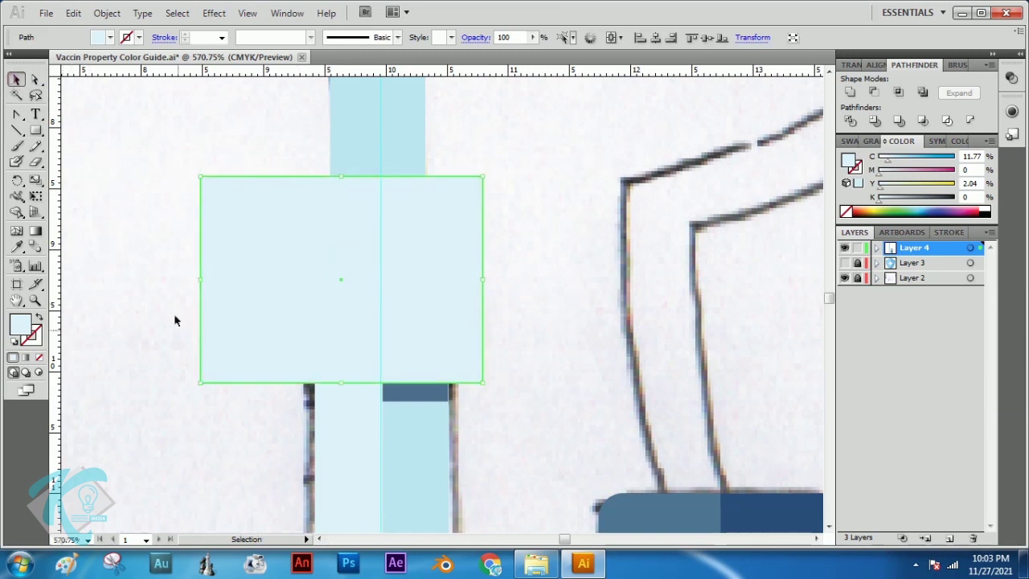
shift+click(356, 426)
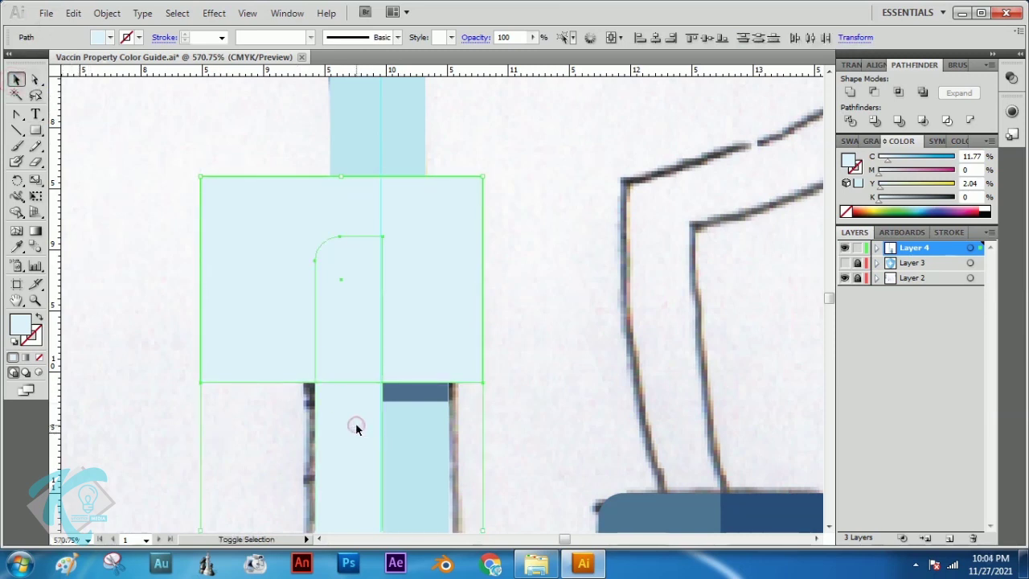
click(898, 94)
click(534, 296)
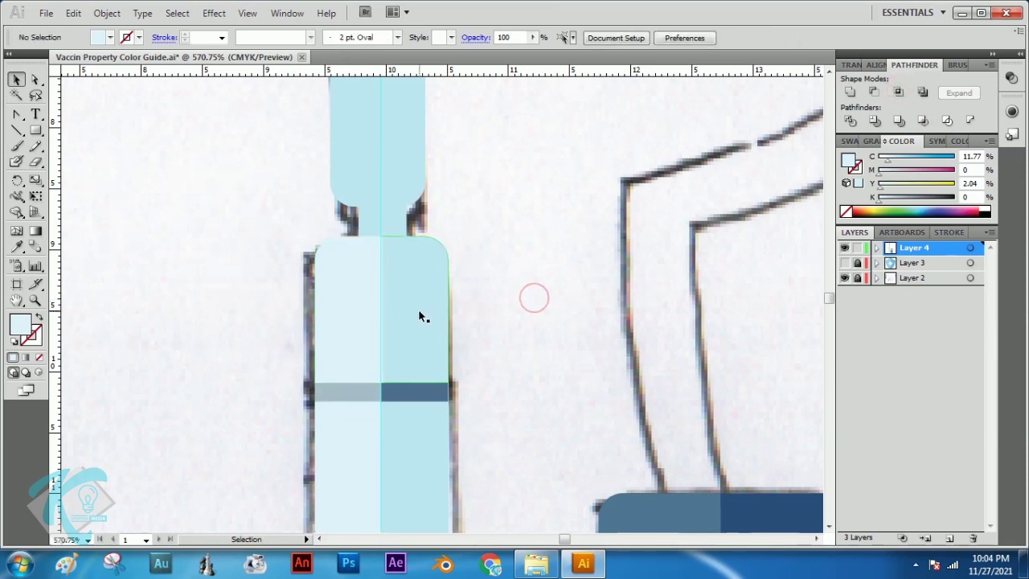
- Fill the right section above the band with the medium blue palette swatch, C 75.66, M 18.28, Y 9.32, K 0
click(398, 306)
click(353, 304)
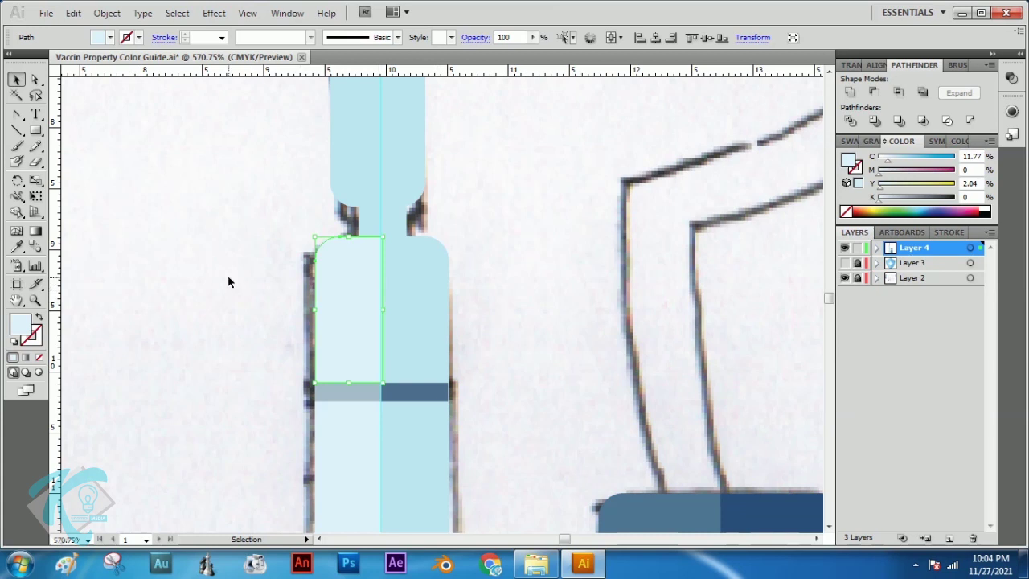
click(36, 300)
alt+click(178, 321)
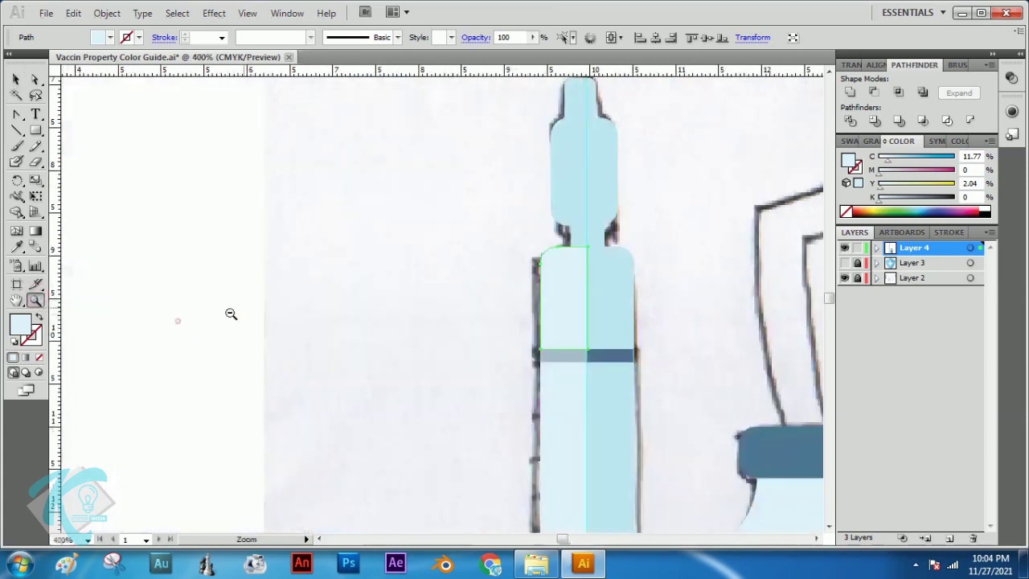
alt+click(486, 273)
alt+click(376, 315)
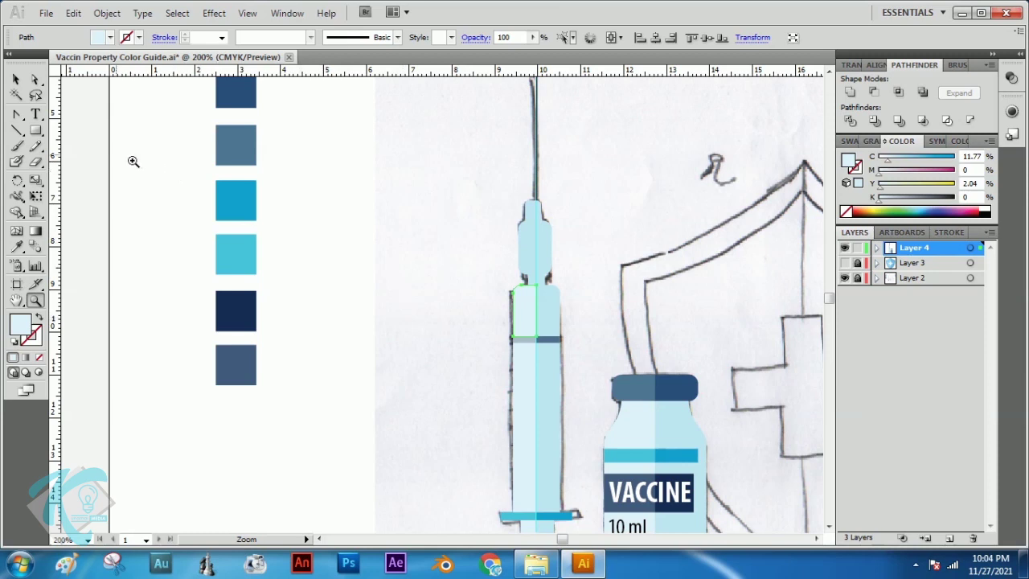
key(v)
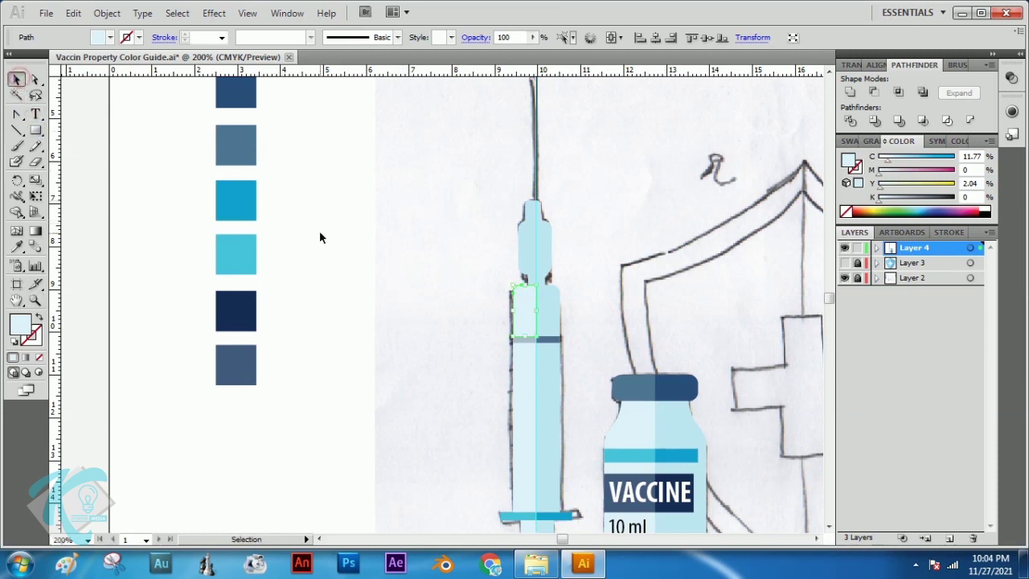
click(549, 317)
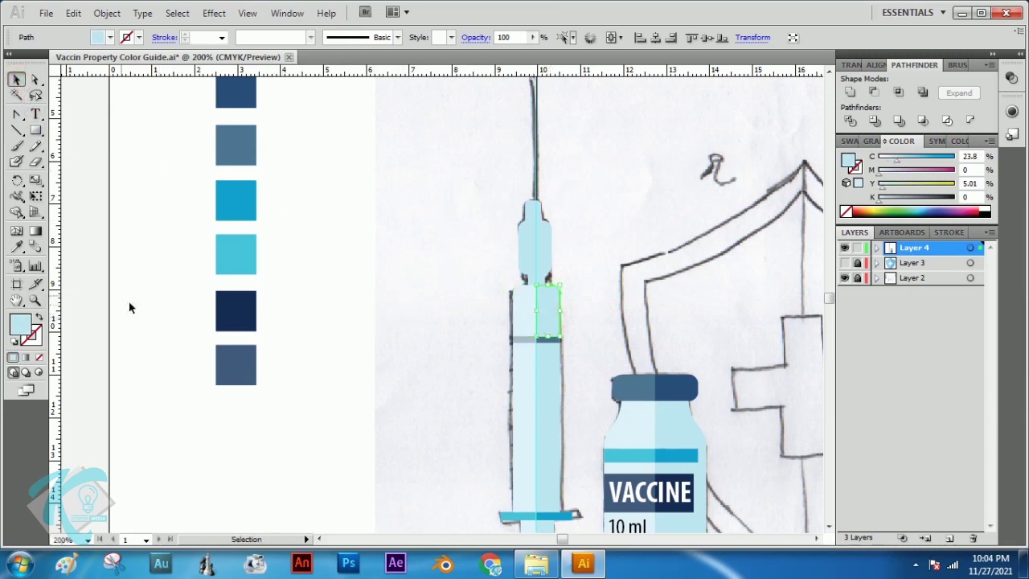
click(16, 247)
click(242, 202)
key(v)
click(16, 80)
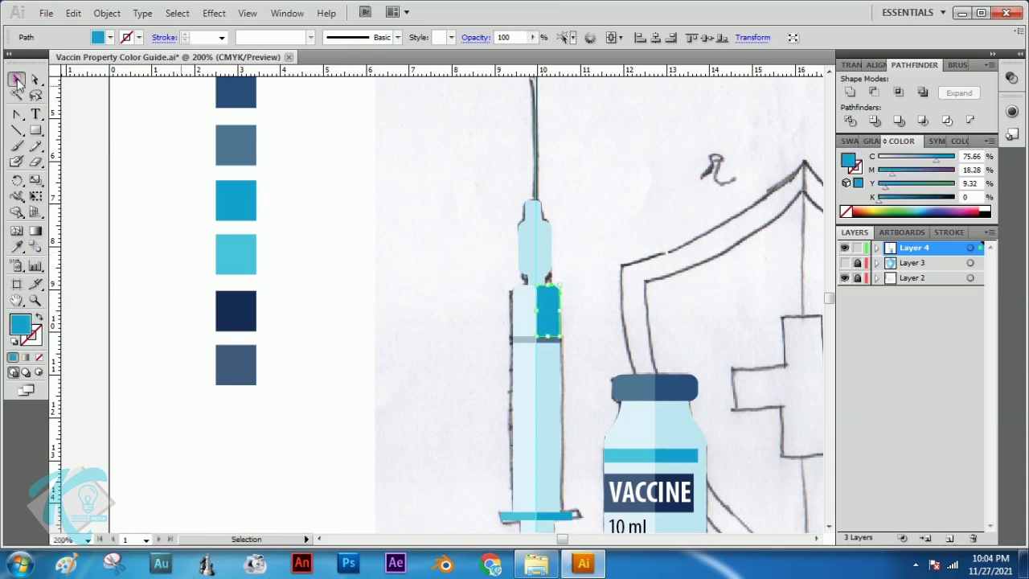
- Fill the left section above the band with the turquoise palette swatch, C 61.78, M 0, Y 13.09, K 0
click(521, 318)
click(16, 247)
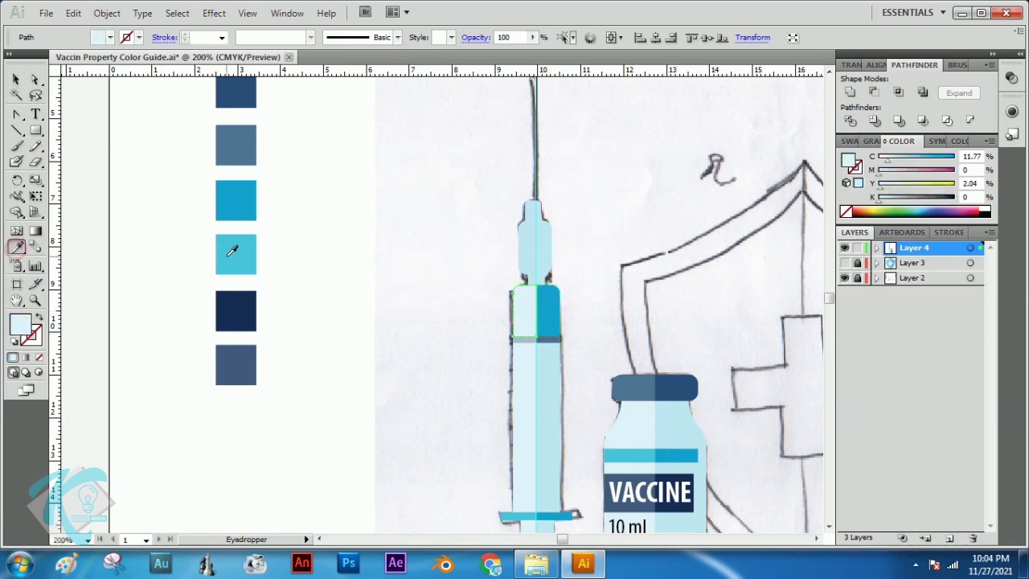
click(232, 251)
click(16, 81)
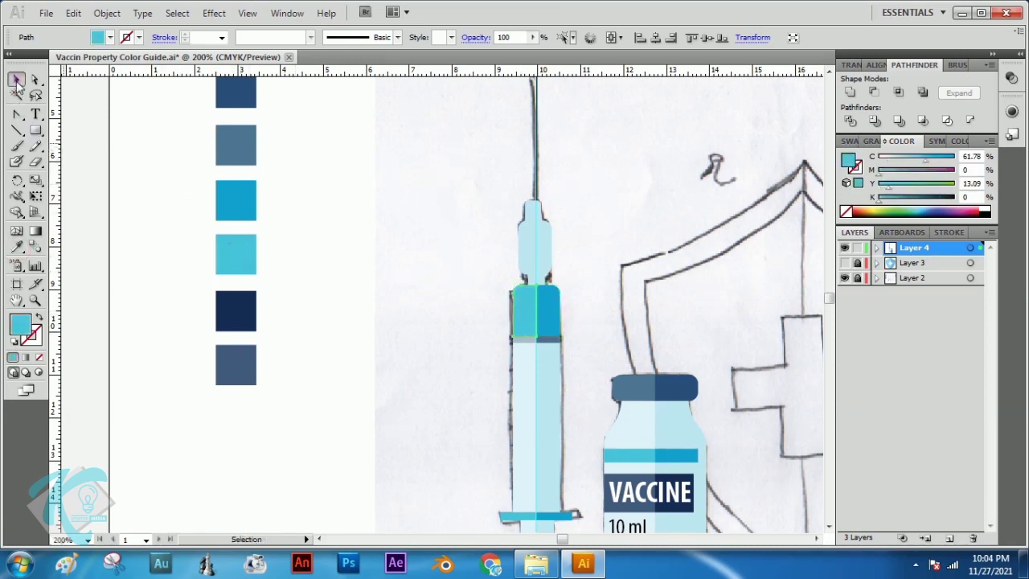
click(453, 231)
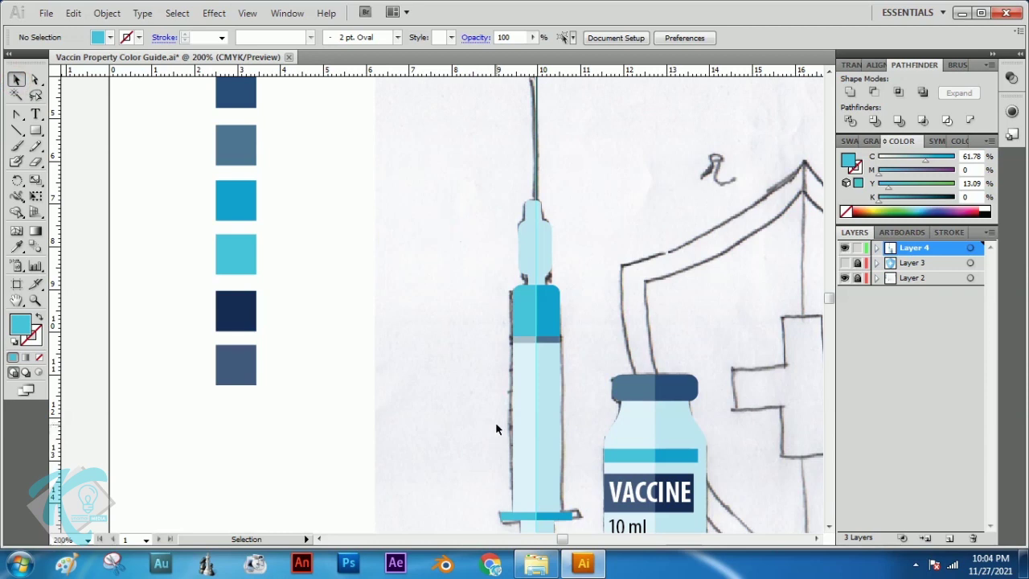
- Select the rounded neck piece between the needle hub and the barrel, and hide the guides
click(539, 280)
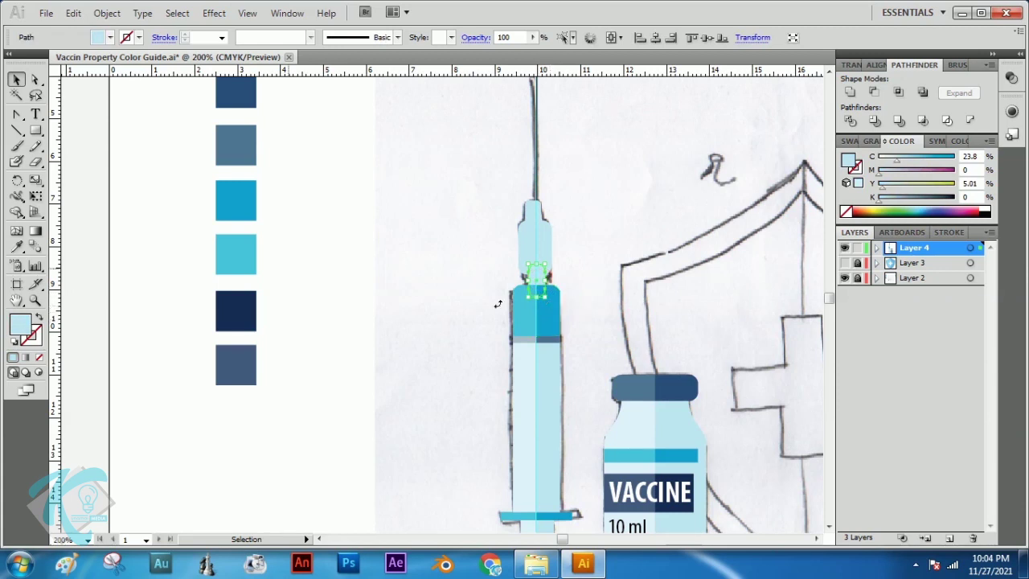
click(35, 285)
click(36, 300)
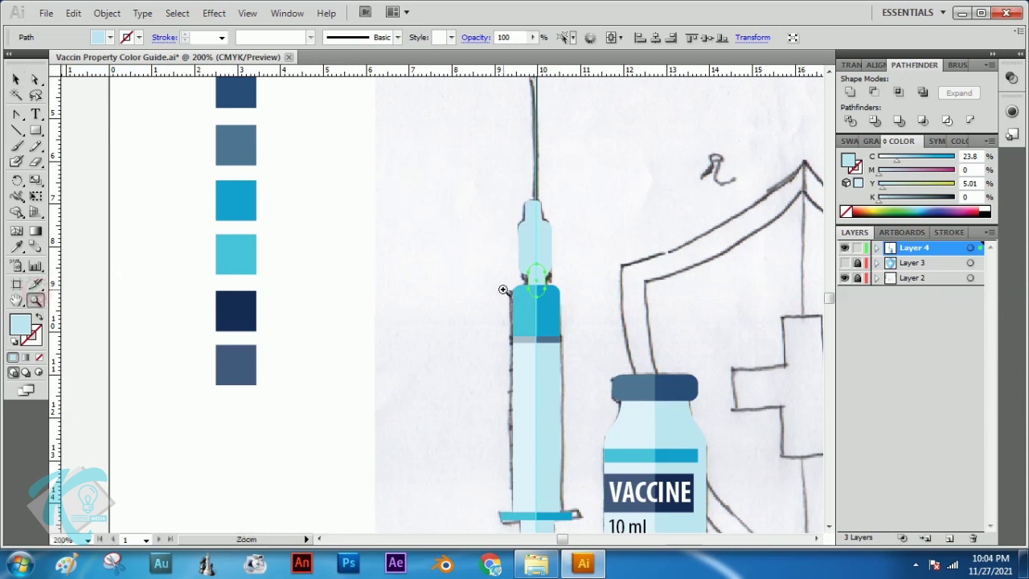
drag(504, 249, 594, 339)
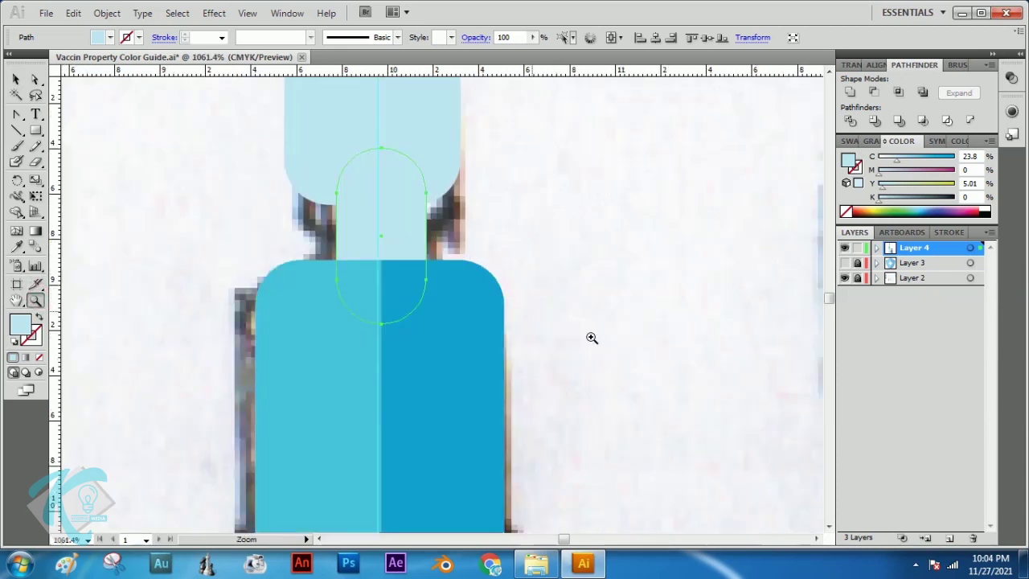
click(16, 79)
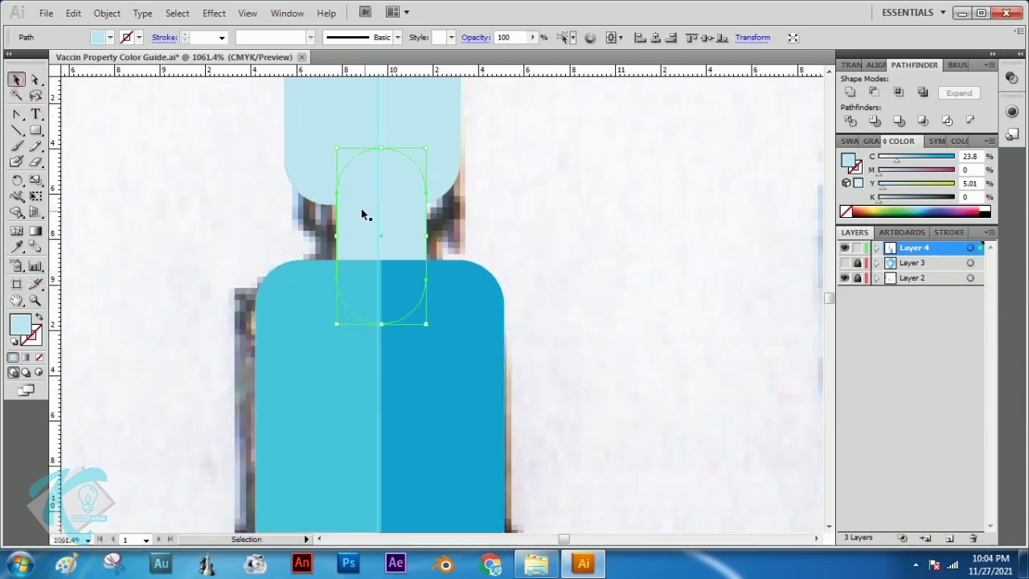
click(36, 130)
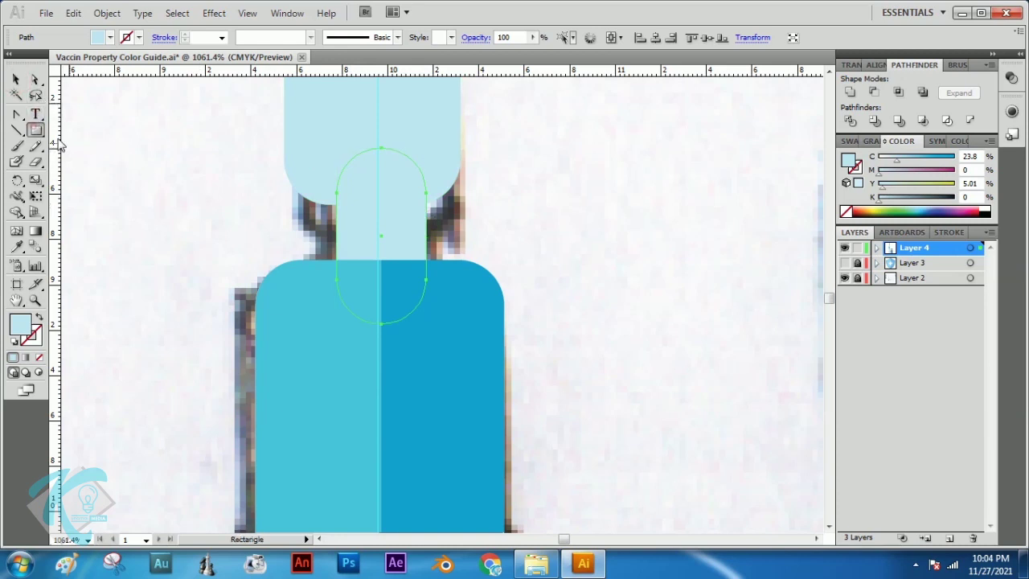
click(246, 12)
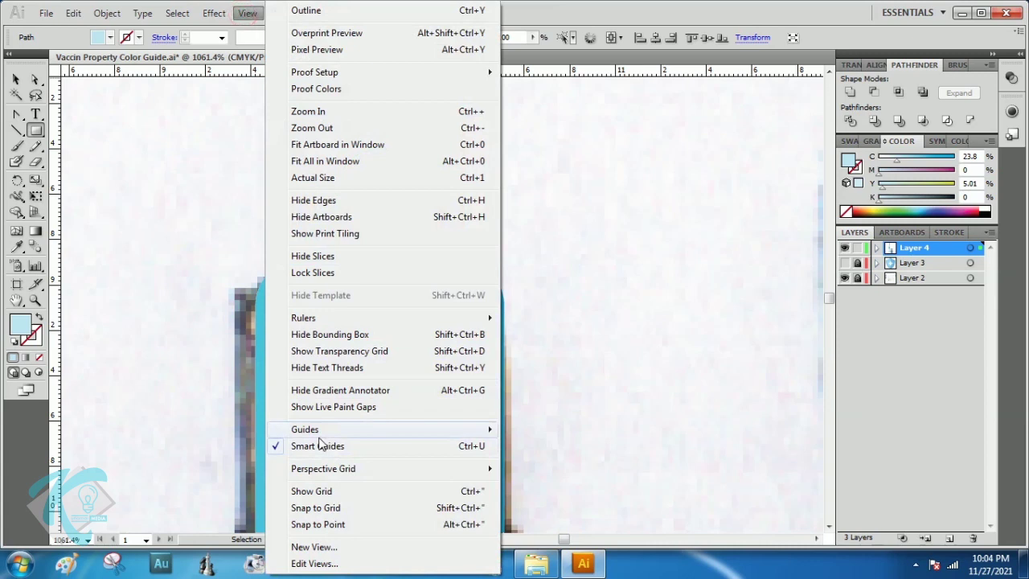
mouse_move(319, 434)
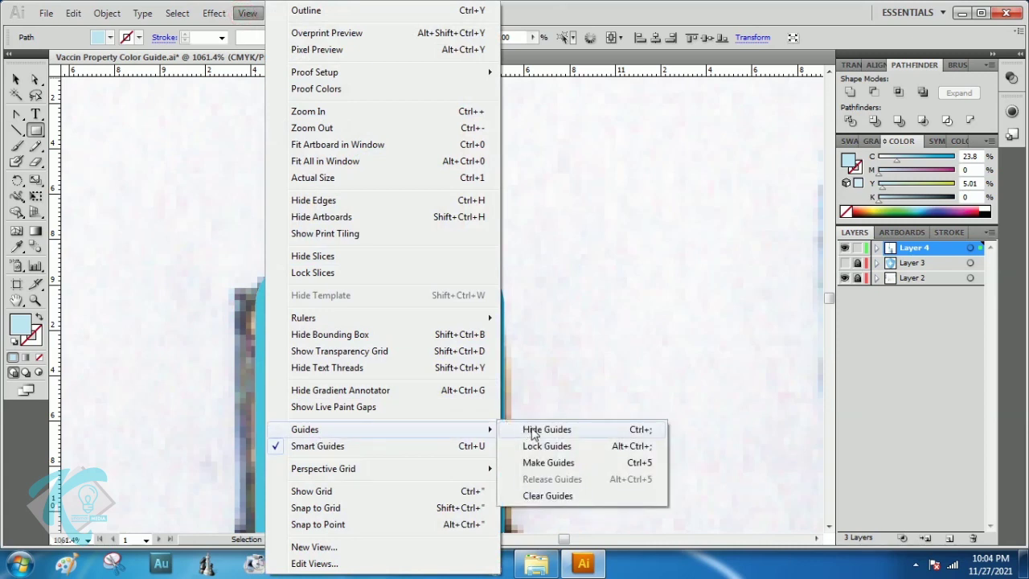
click(532, 432)
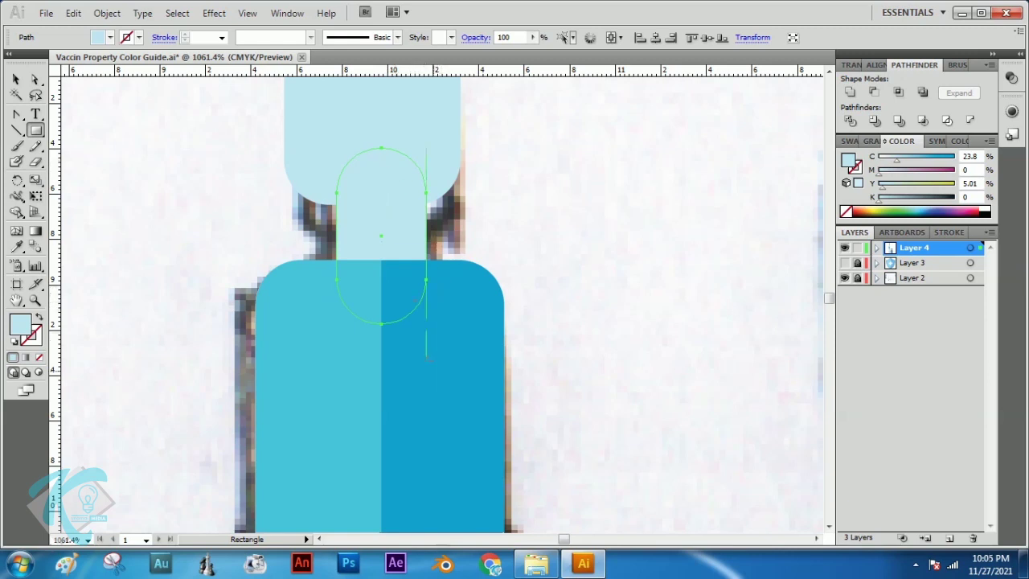
- Draw a rectangle about 0.6 by 1.2 cm over the neck piece's right half and subtract it from the neck
drag(521, 383, 382, 109)
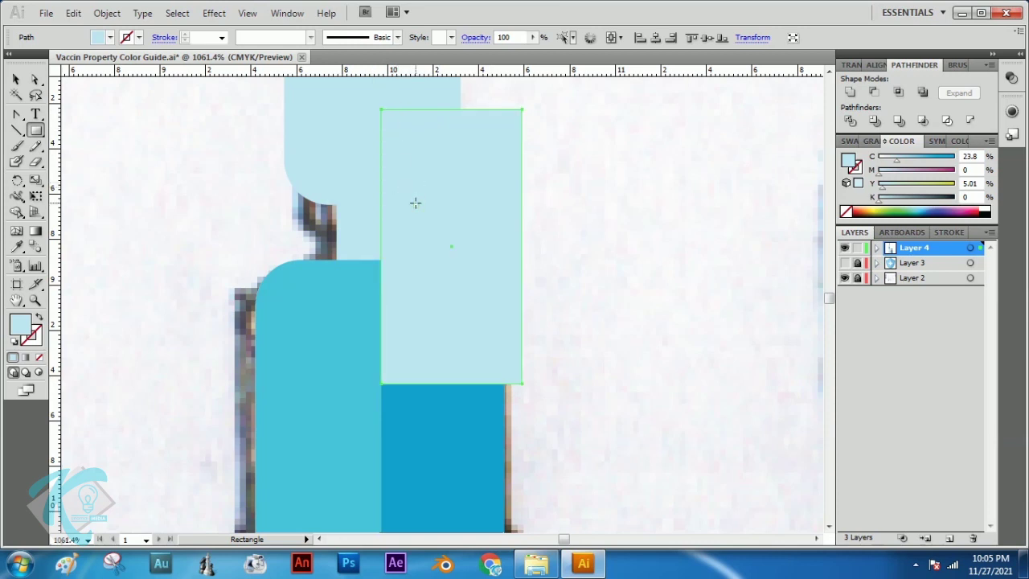
click(16, 79)
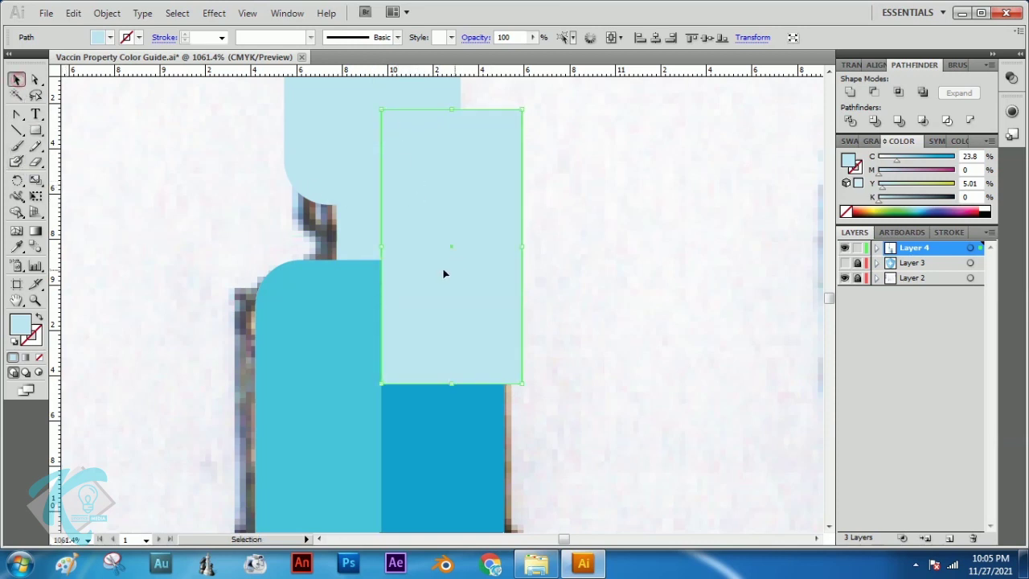
shift+click(361, 240)
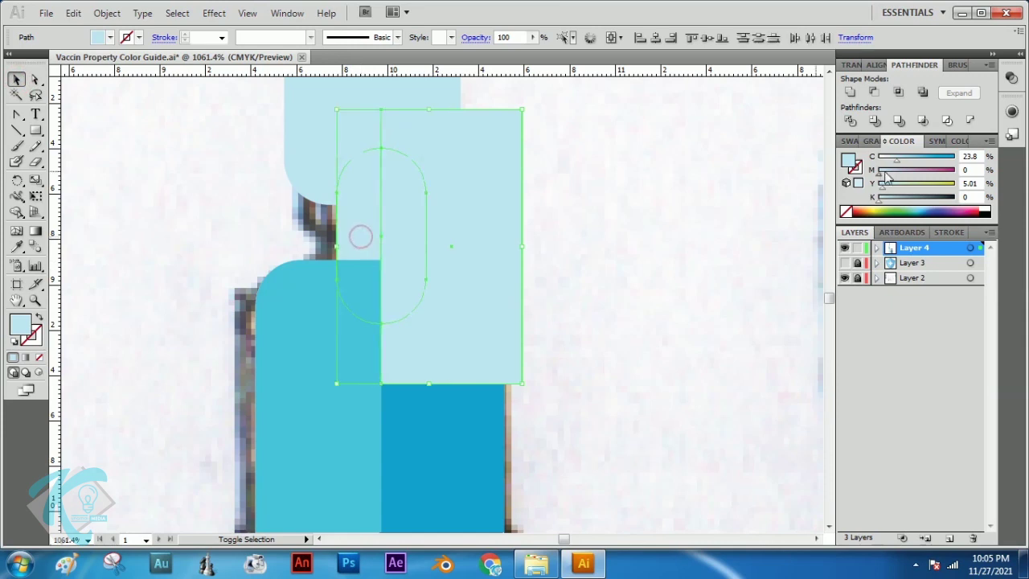
click(872, 94)
click(563, 237)
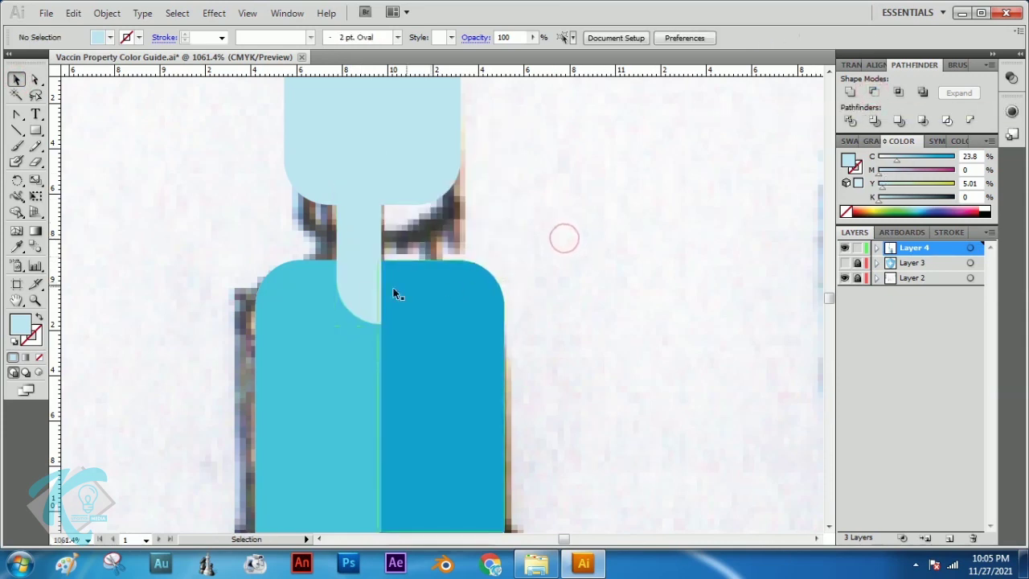
- Reflect a copy of the neck's left half across the vertical axis and move it 0.2 cm right to form the other half
click(360, 257)
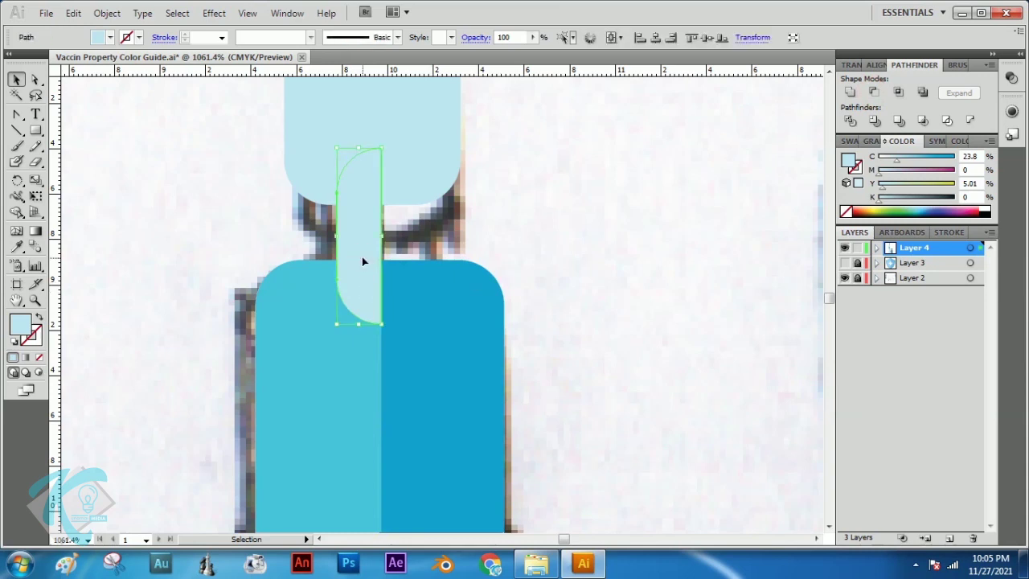
right_click(362, 259)
mouse_move(431, 463)
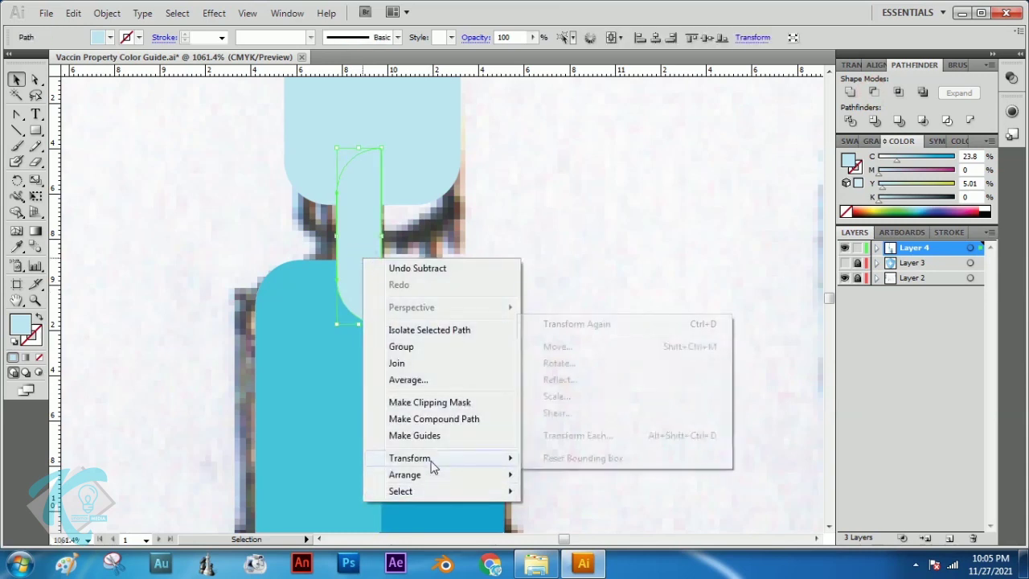
click(565, 379)
click(565, 307)
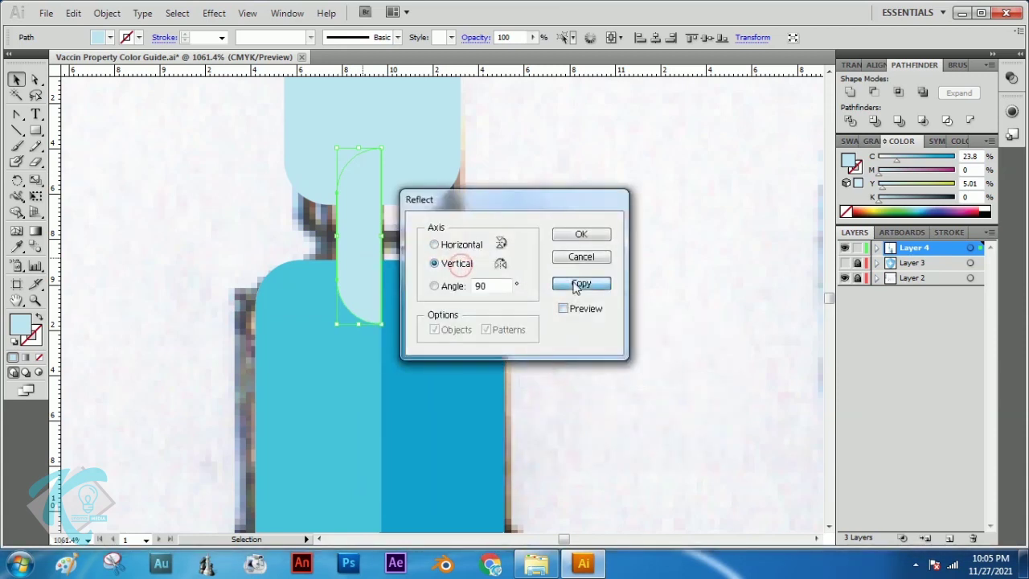
click(574, 281)
click(590, 218)
drag(347, 262, 396, 266)
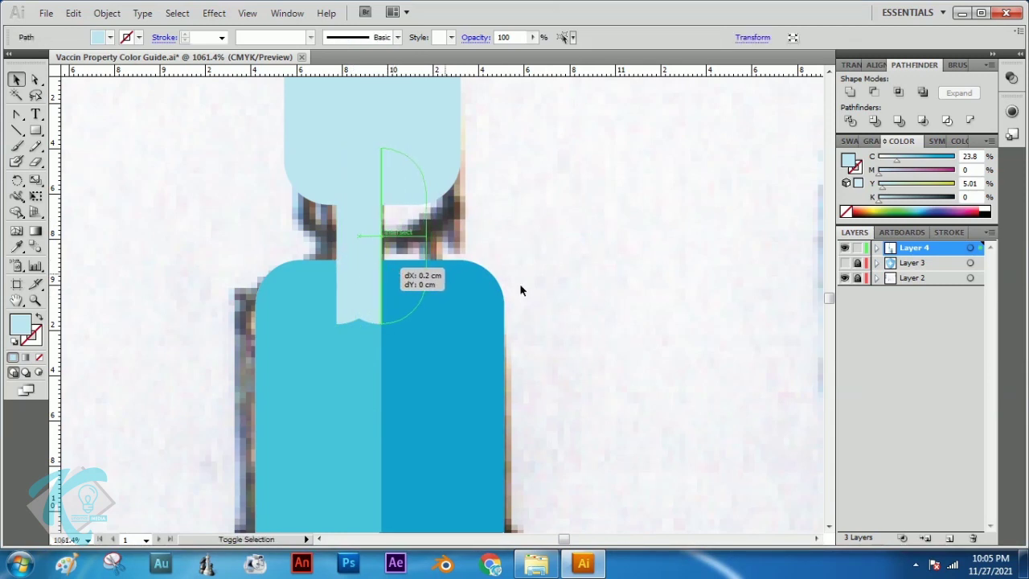
click(641, 271)
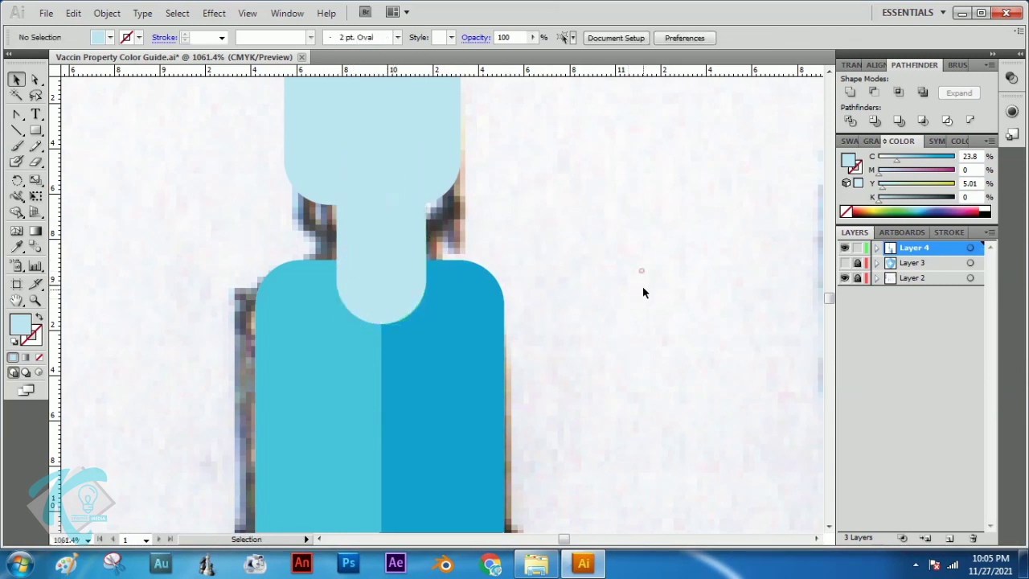
click(390, 255)
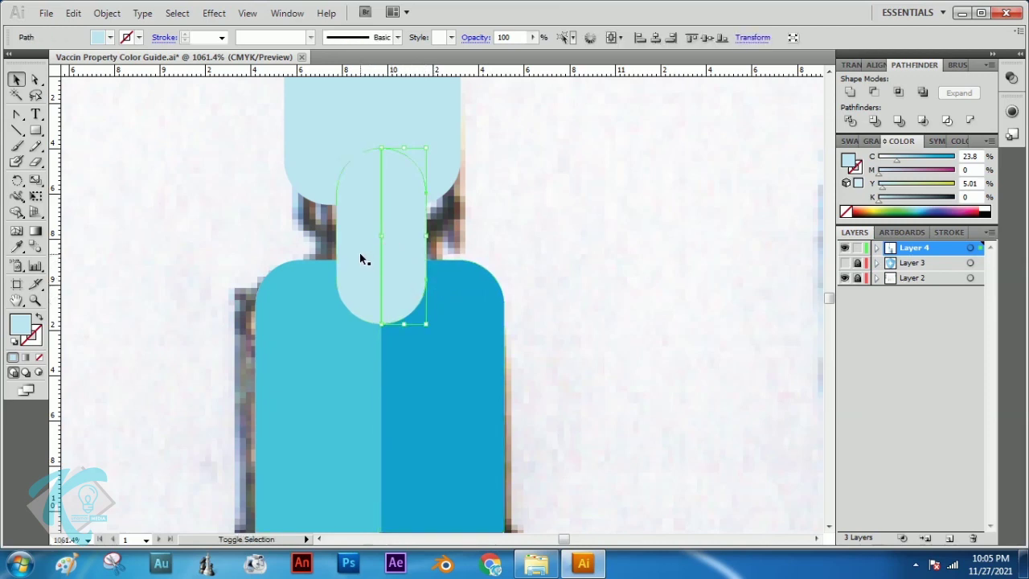
- Send both halves of the rounded neck piece to the back, behind the needle hub and barrel
shift+click(360, 254)
right_click(360, 255)
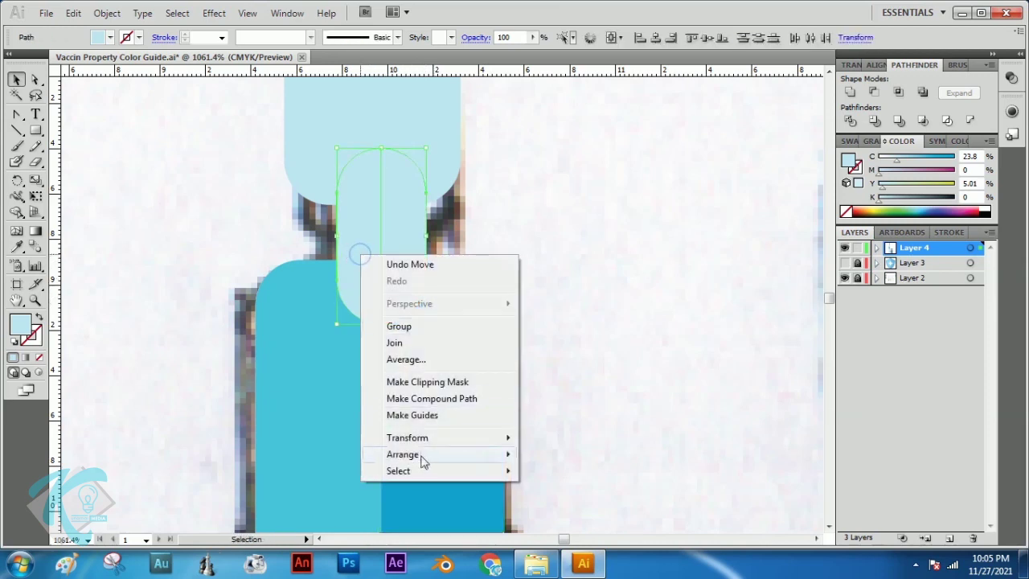
mouse_move(423, 455)
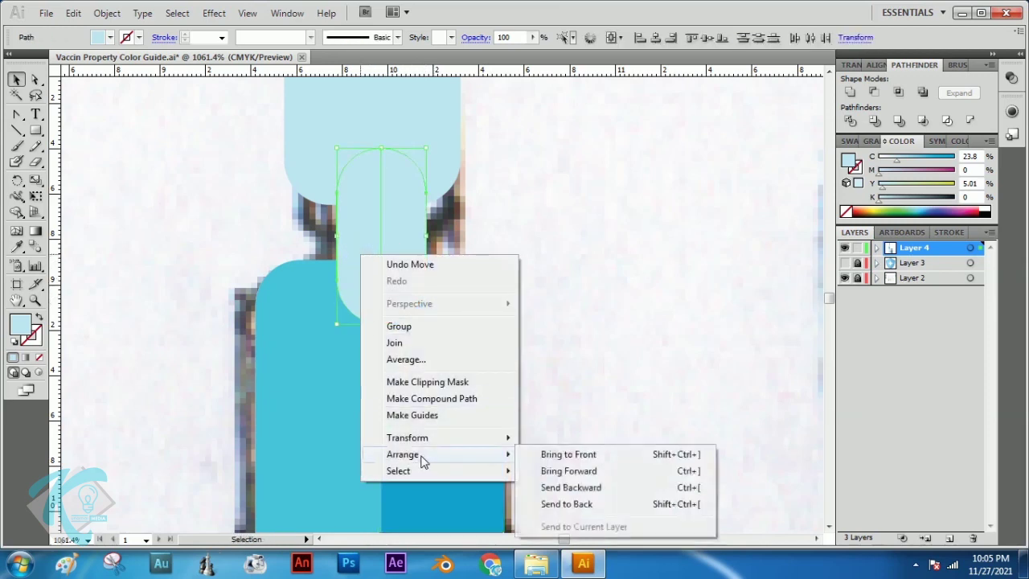
click(578, 503)
click(563, 339)
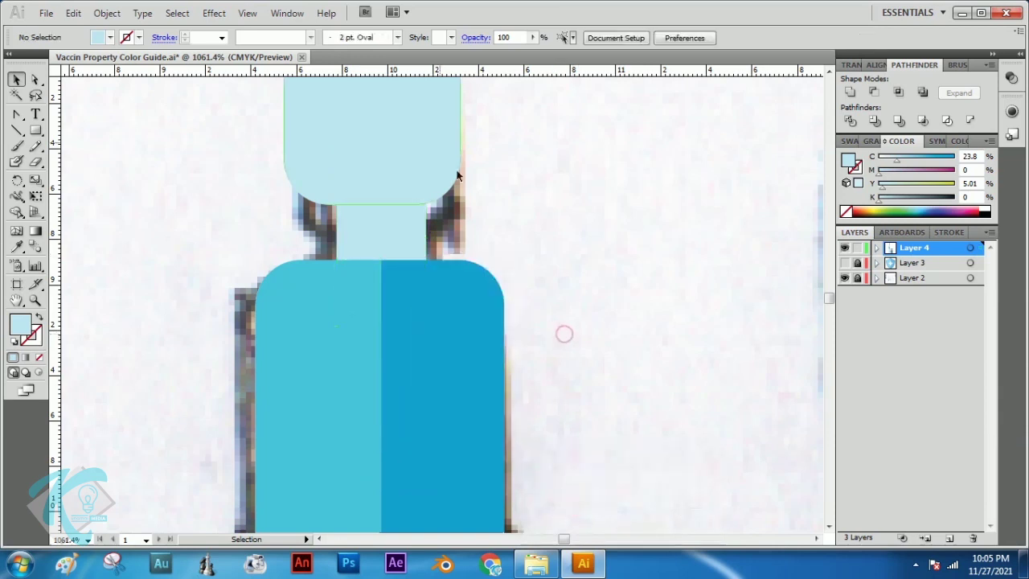
- Unite the needle hub's narrow upper piece and its wide lower body into one shape
click(429, 130)
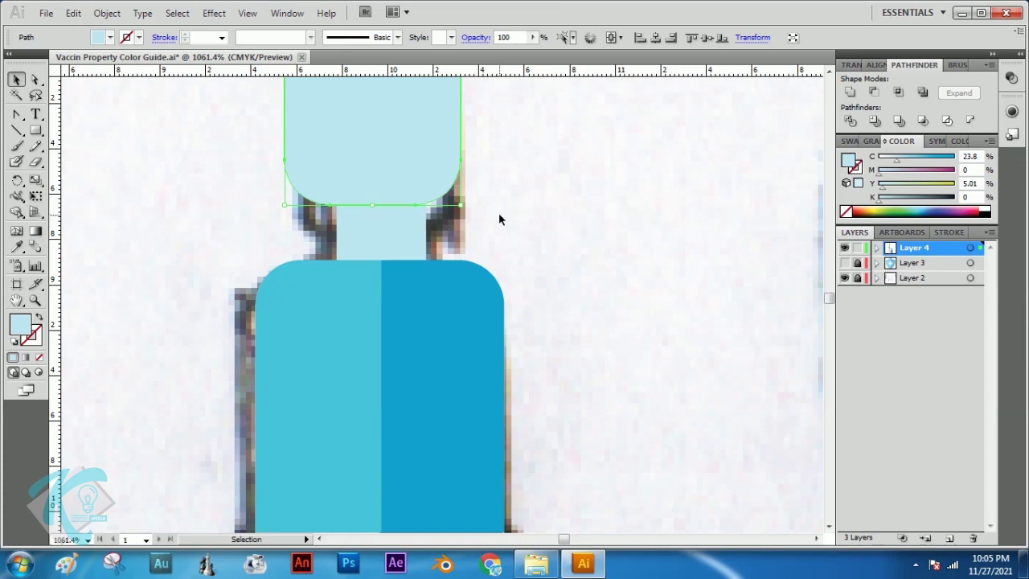
click(39, 301)
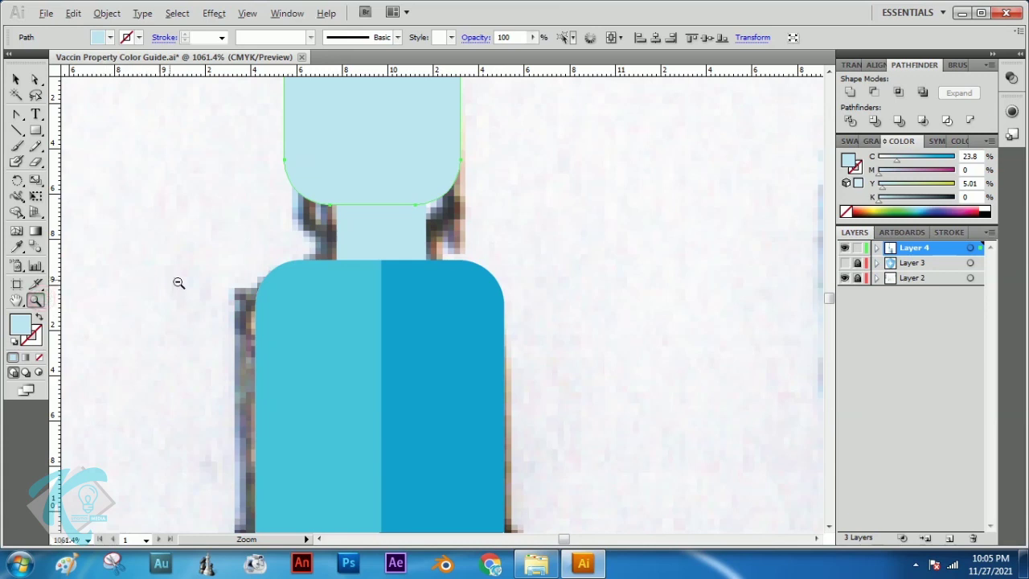
alt+click(363, 193)
alt+click(364, 193)
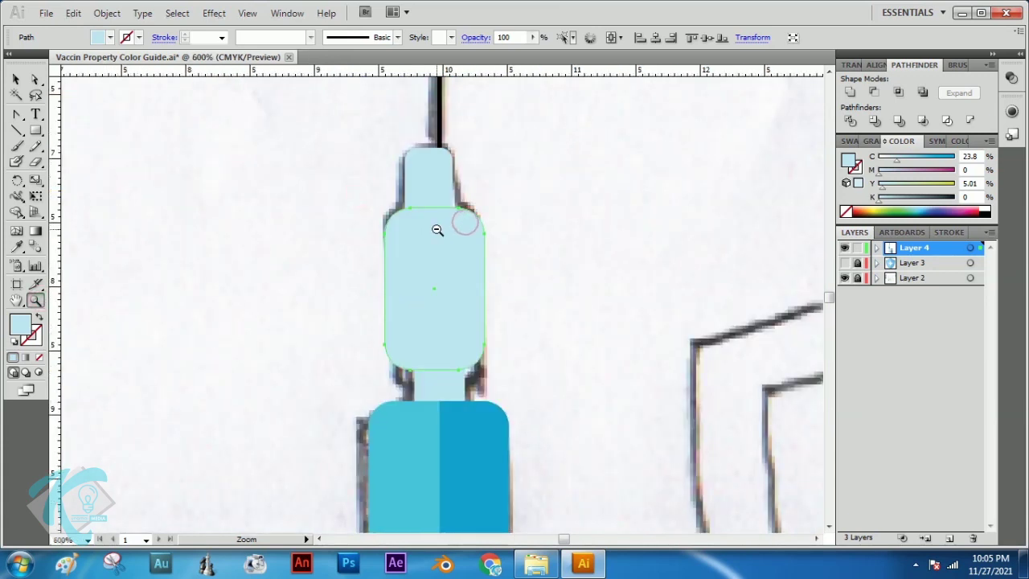
alt+click(434, 231)
click(34, 80)
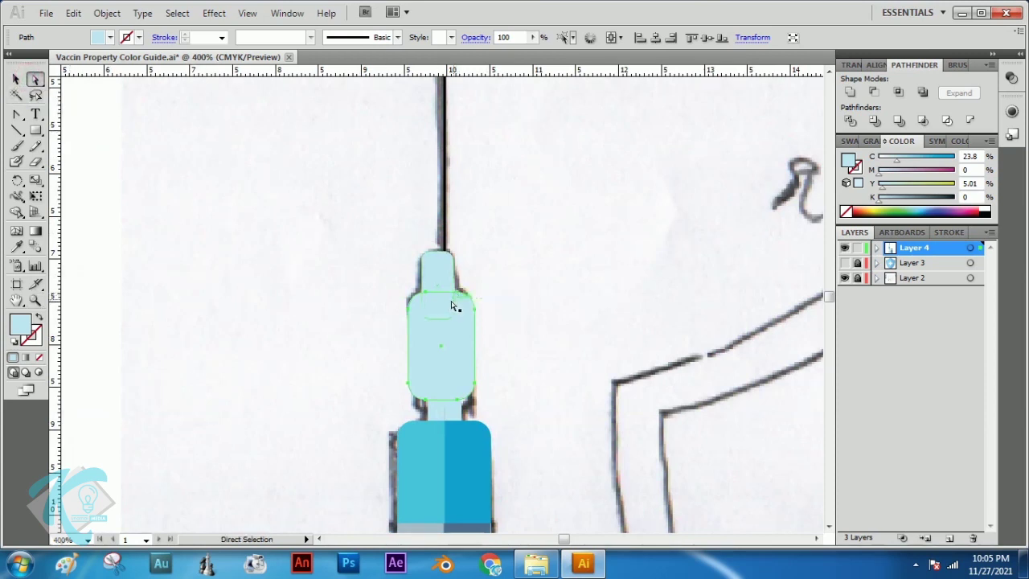
click(442, 275)
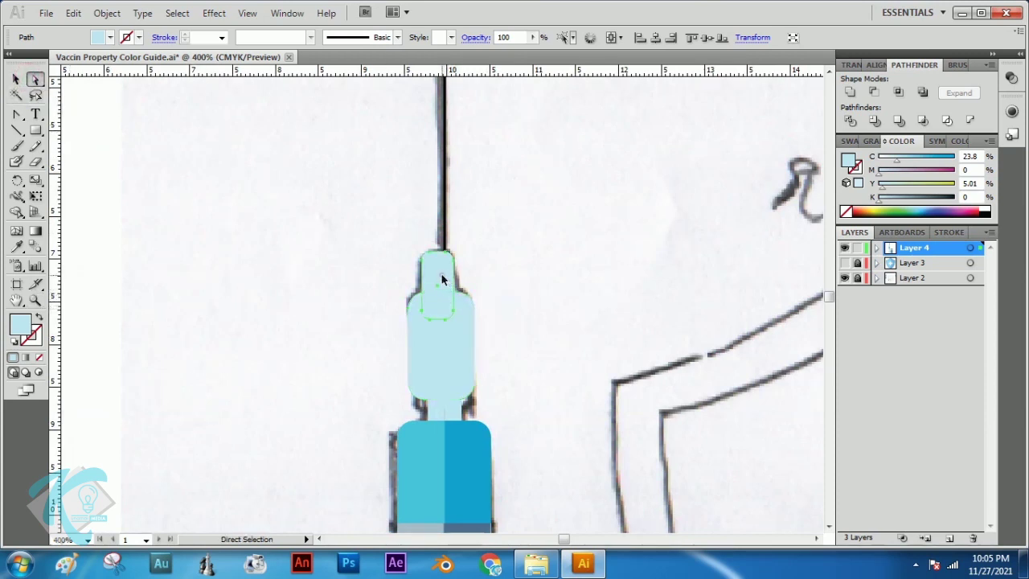
shift+click(442, 335)
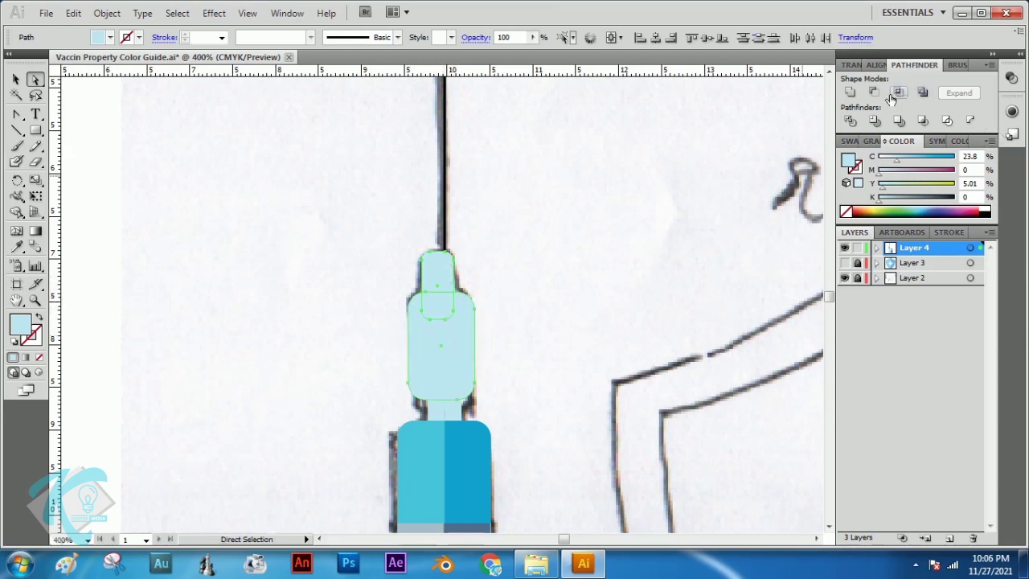
click(851, 94)
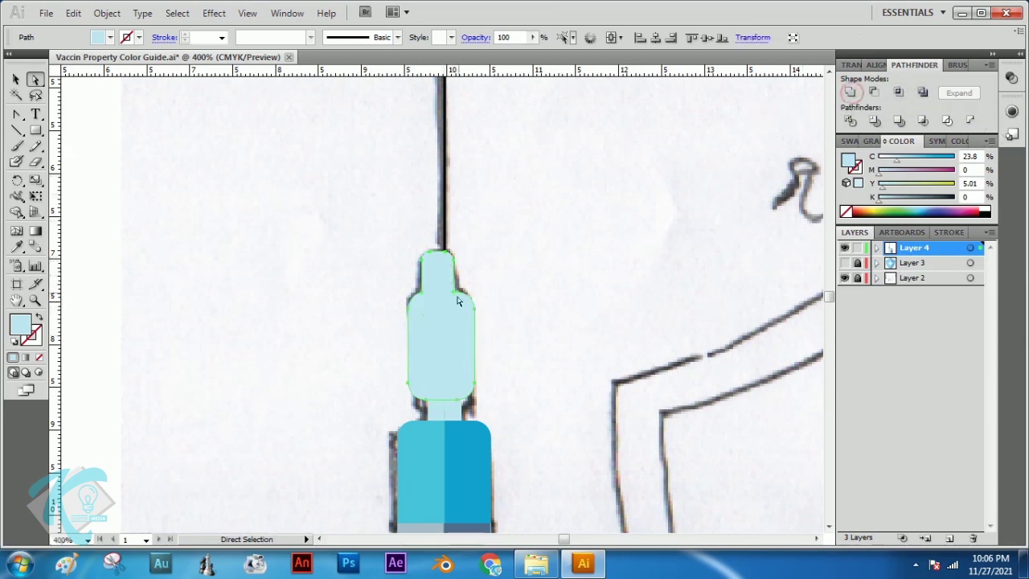
click(483, 314)
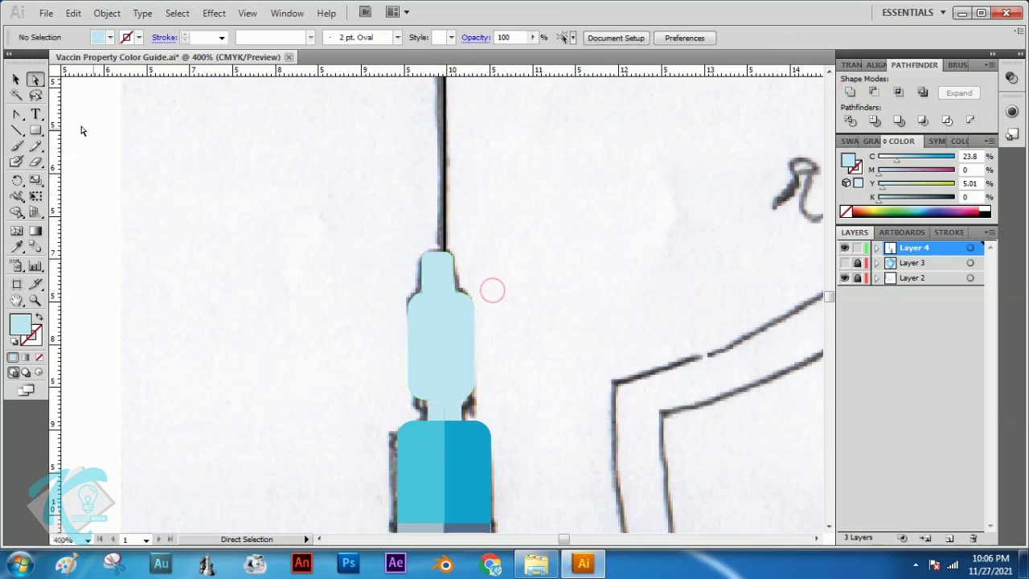
- Draw a rectangle about 1.1 by 3 cm over the needle hub's right half and subtract it from the hub
click(35, 130)
drag(539, 482, 444, 224)
click(16, 80)
shift+click(426, 333)
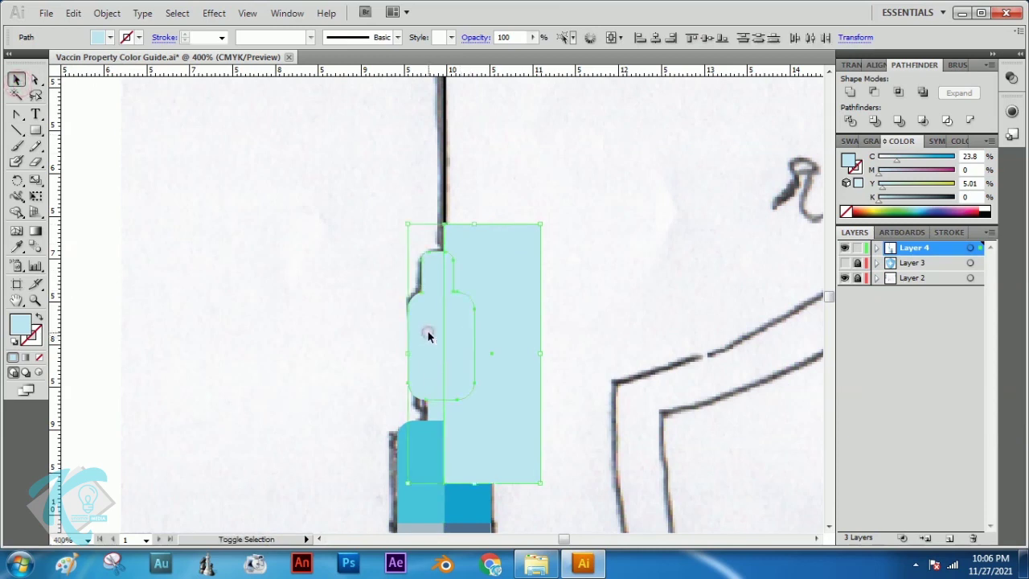
click(872, 92)
click(561, 231)
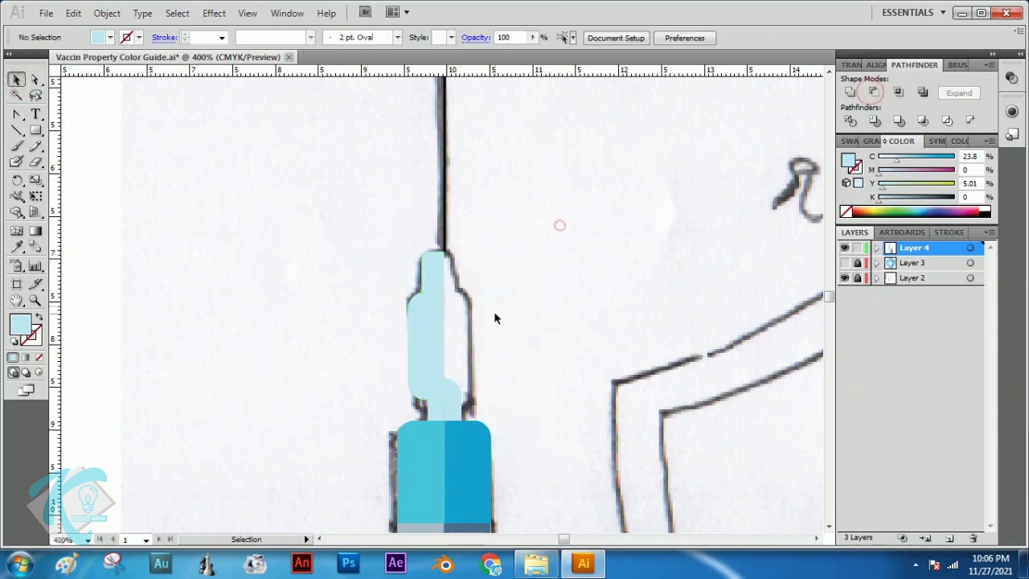
- Reflect a copy of the needle hub's left half across the vertical axis and move it about 0.4 cm right to form the other half
click(431, 328)
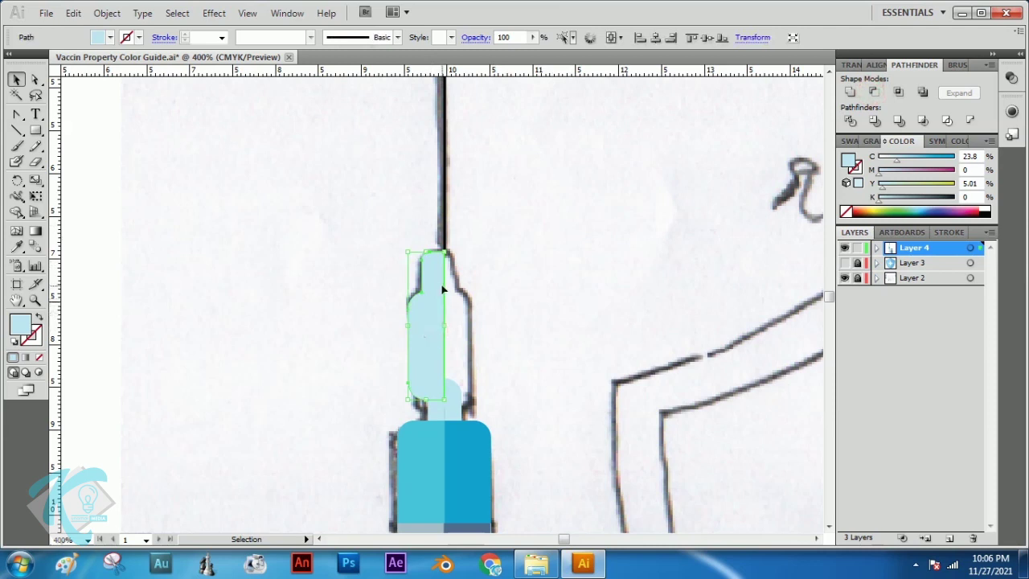
right_click(426, 314)
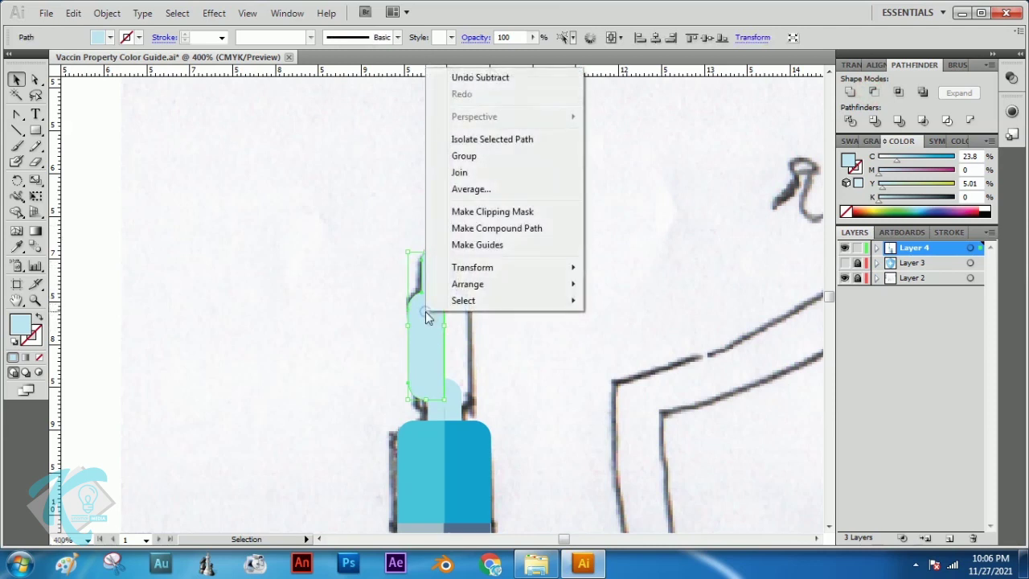
click(489, 269)
click(635, 323)
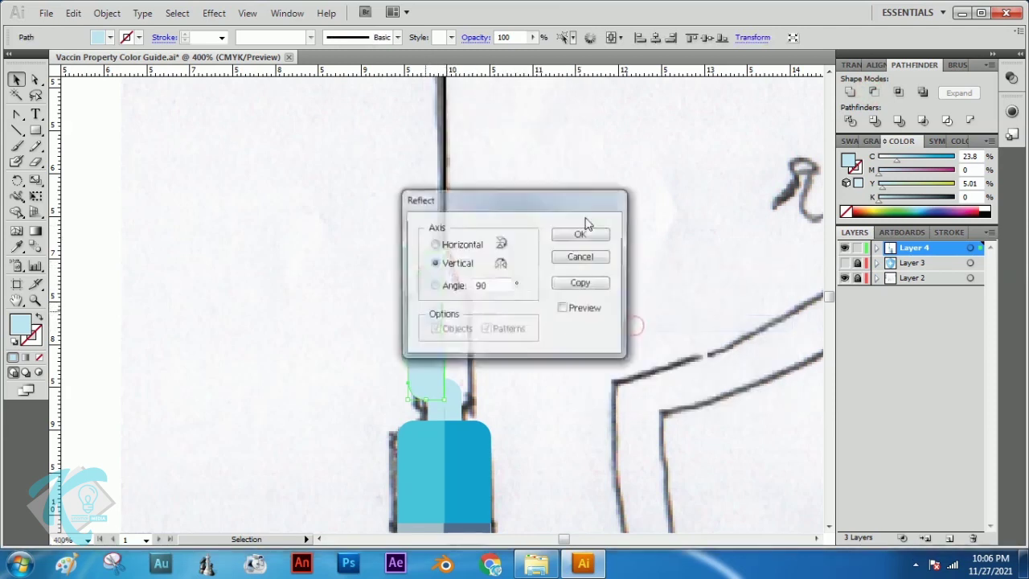
click(580, 283)
click(559, 229)
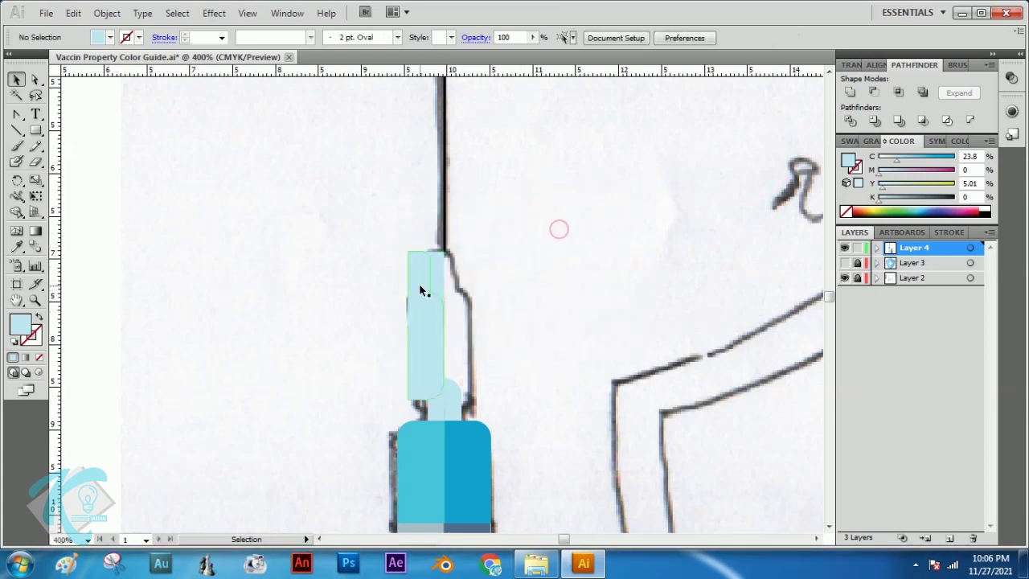
drag(418, 287, 449, 293)
click(570, 288)
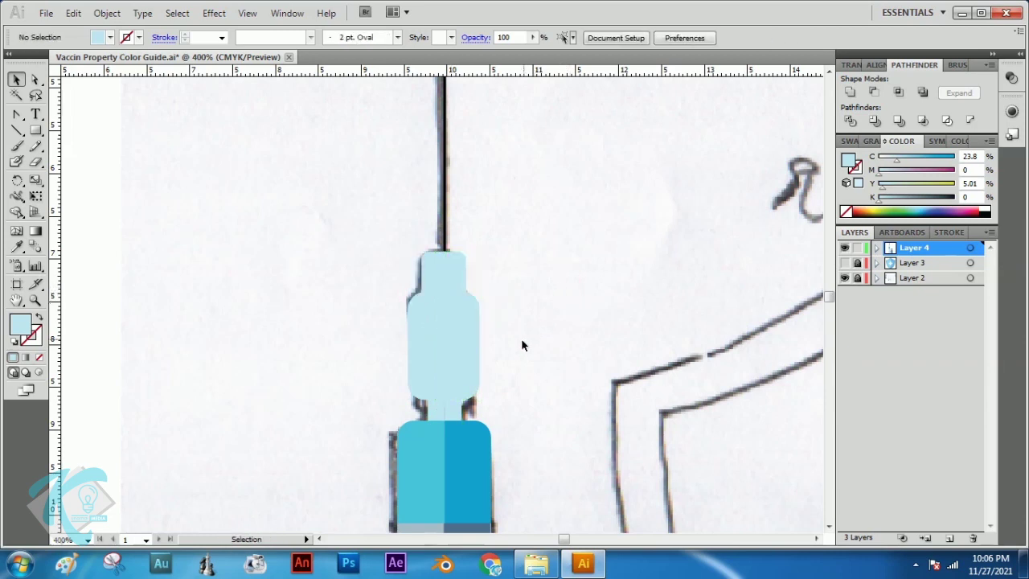
- Fill the neck's right half with the blue sampled from the section below it, C 75.66, M 18.28, Y 9.32, K 0
click(459, 413)
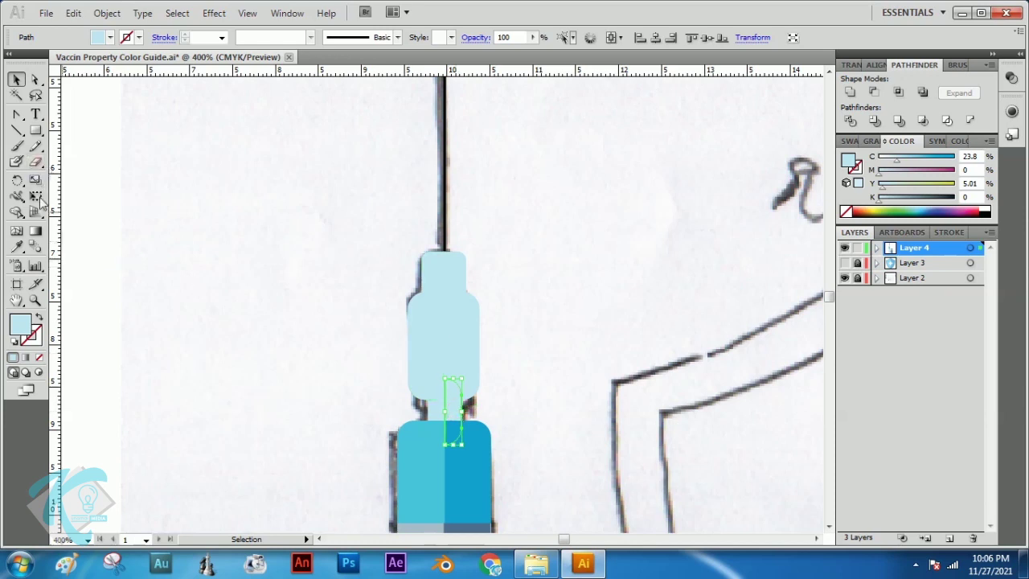
click(17, 246)
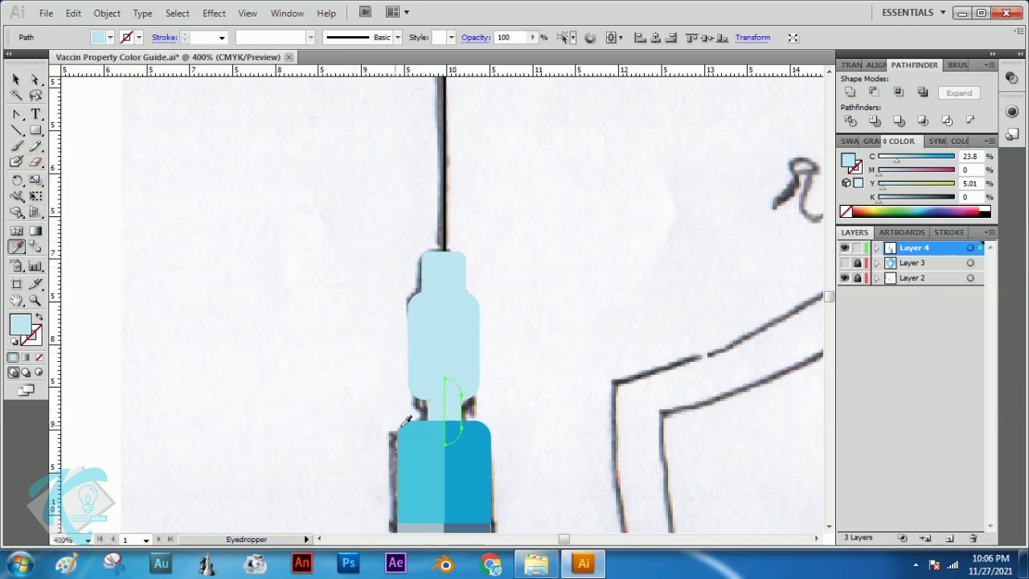
click(460, 459)
click(16, 79)
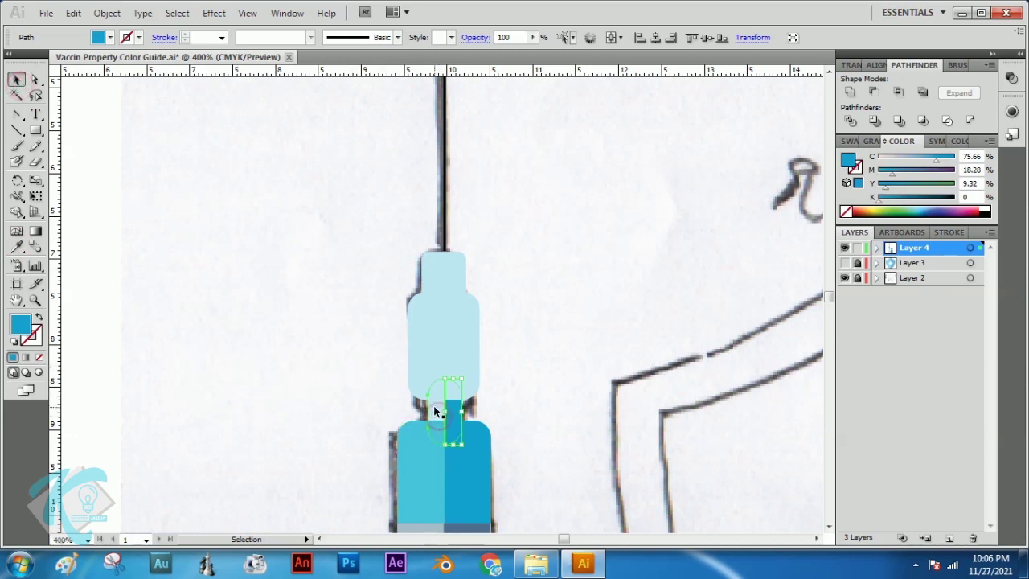
- Fill the neck's left half with the turquoise sampled from the section below it, C 61.78, M 0, Y 13.09, K 0
click(435, 411)
click(16, 246)
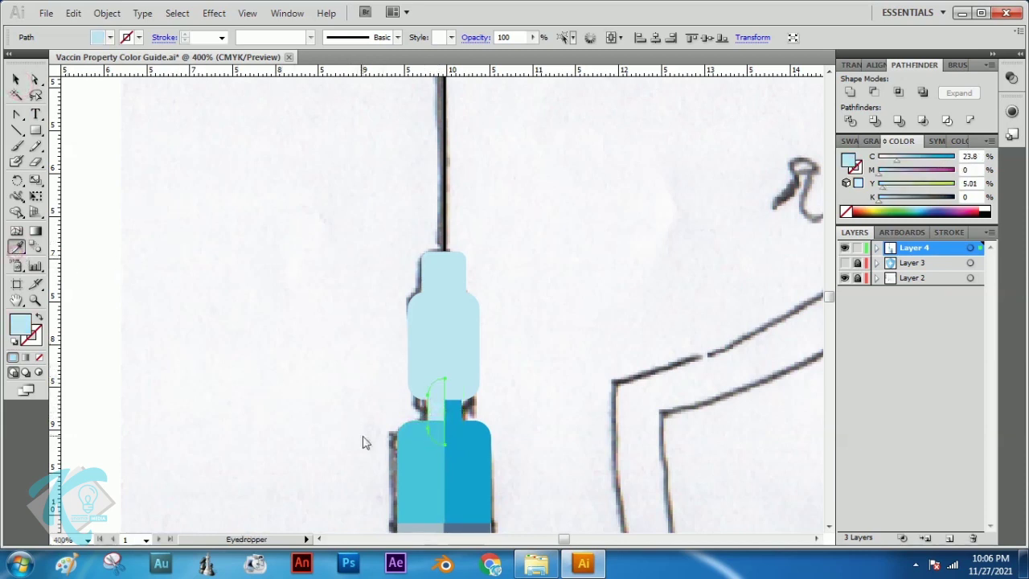
click(421, 448)
click(16, 79)
click(199, 181)
- Unite the neck's left half with the turquoise section below it and the right half with the blue section
click(433, 409)
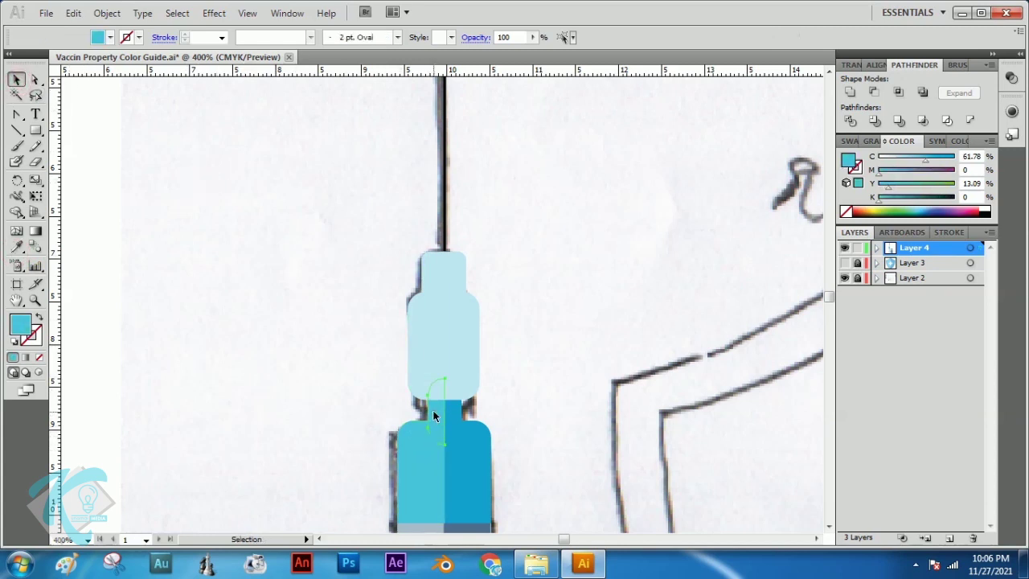
click(849, 91)
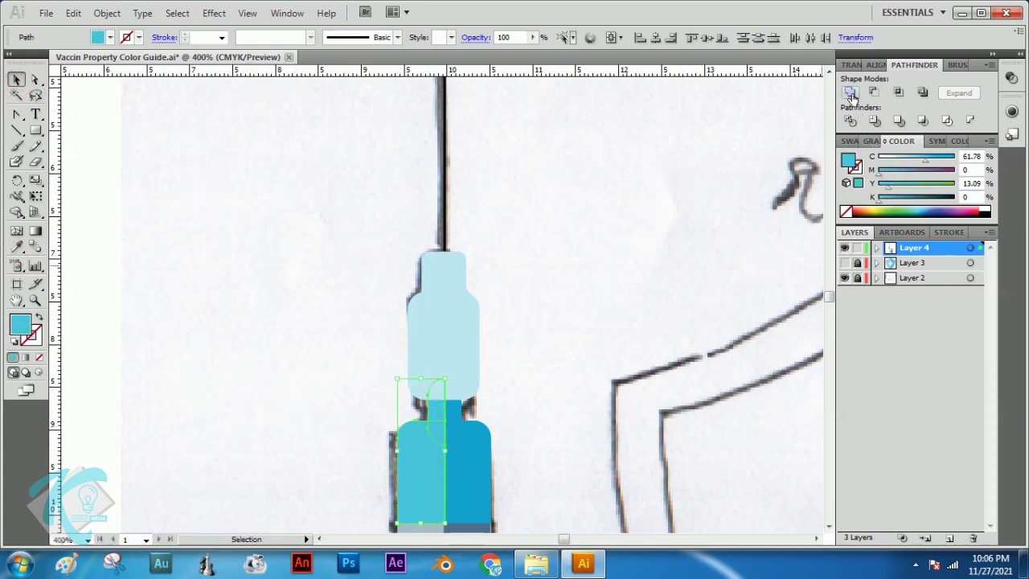
click(455, 421)
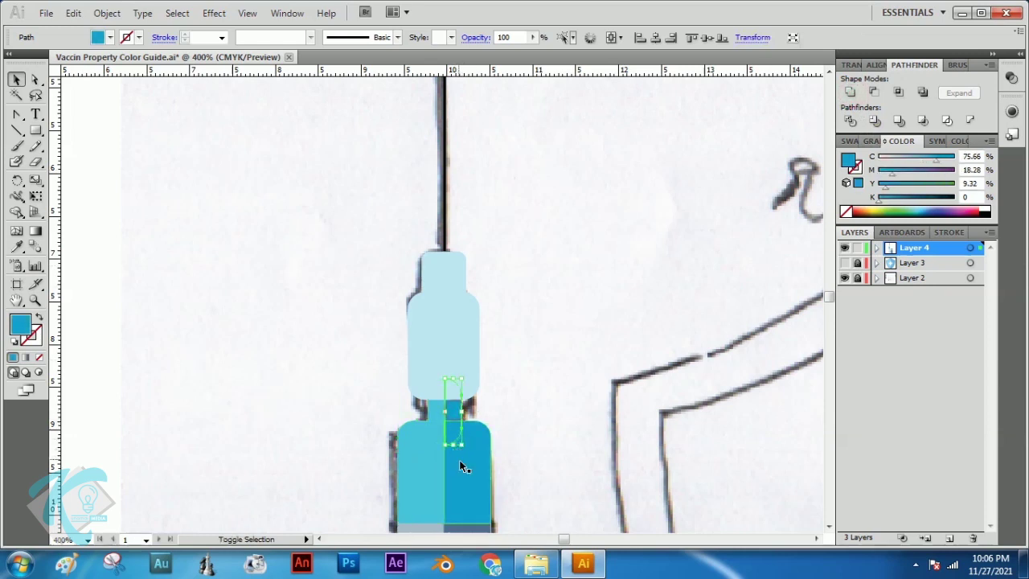
shift+click(459, 462)
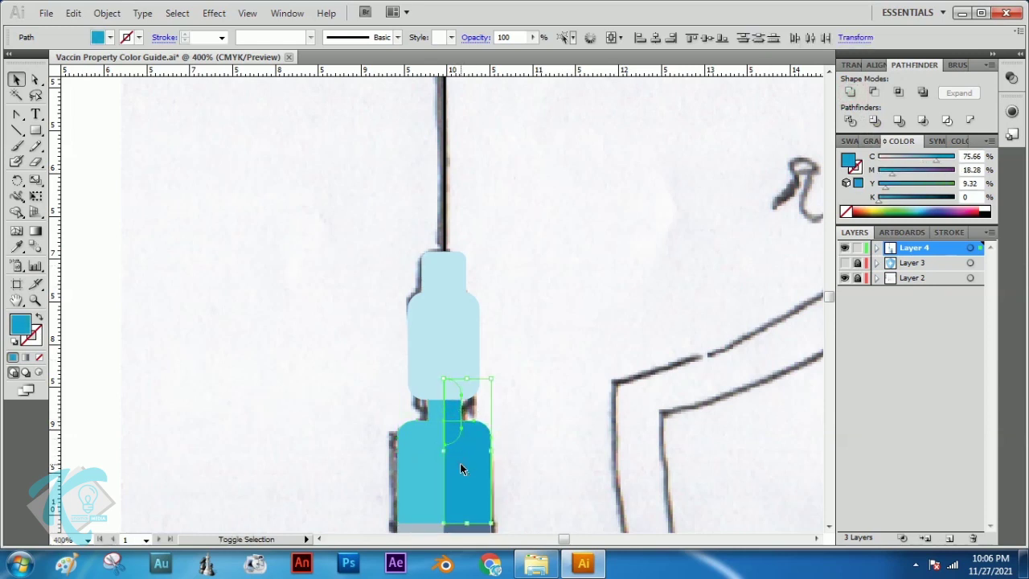
click(850, 94)
click(549, 286)
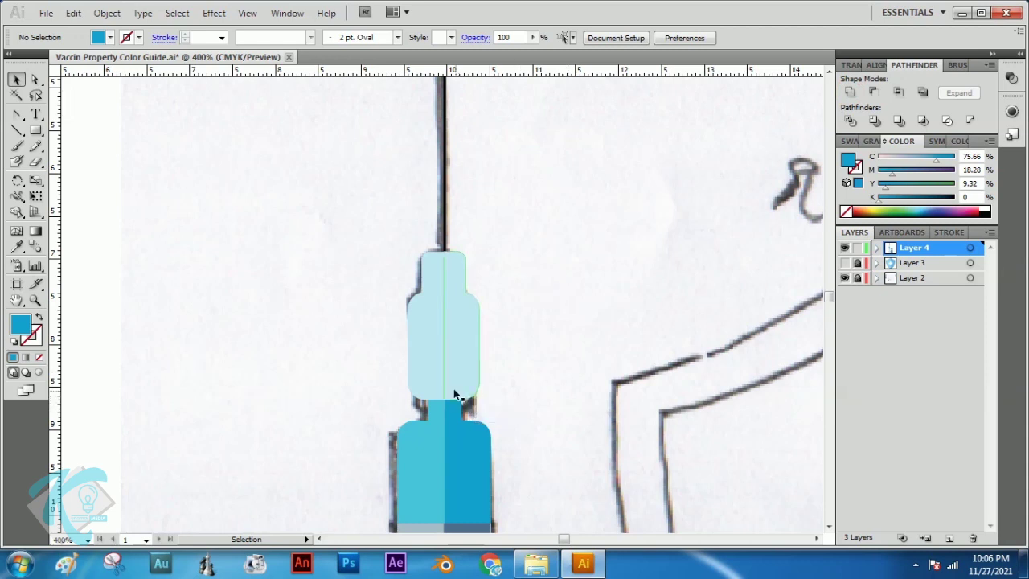
- Fill the needle hub's right half with the blue palette swatch, C 75.66, M 18.28, Y 9.32, K 0
click(438, 356)
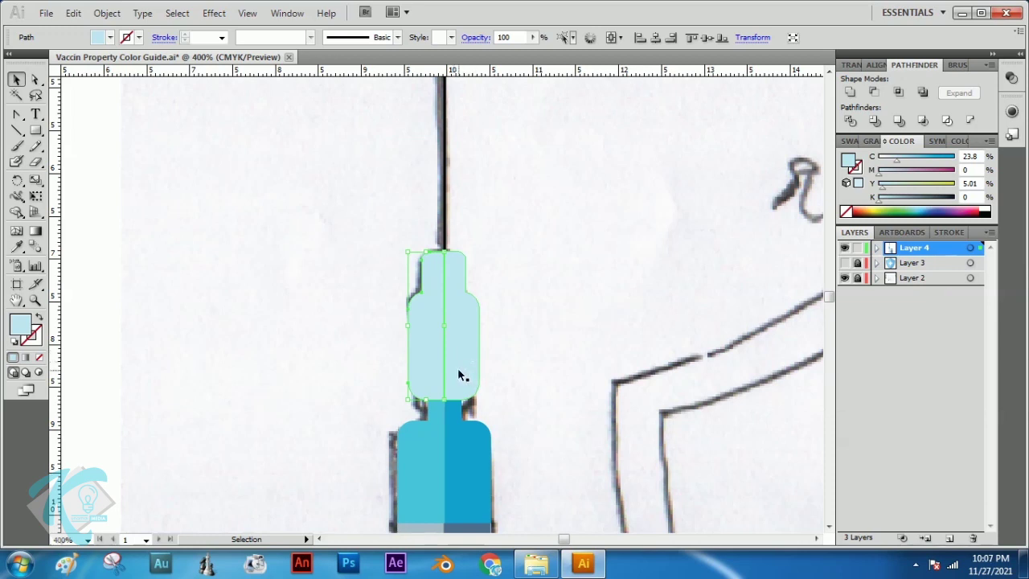
click(35, 300)
alt+click(423, 328)
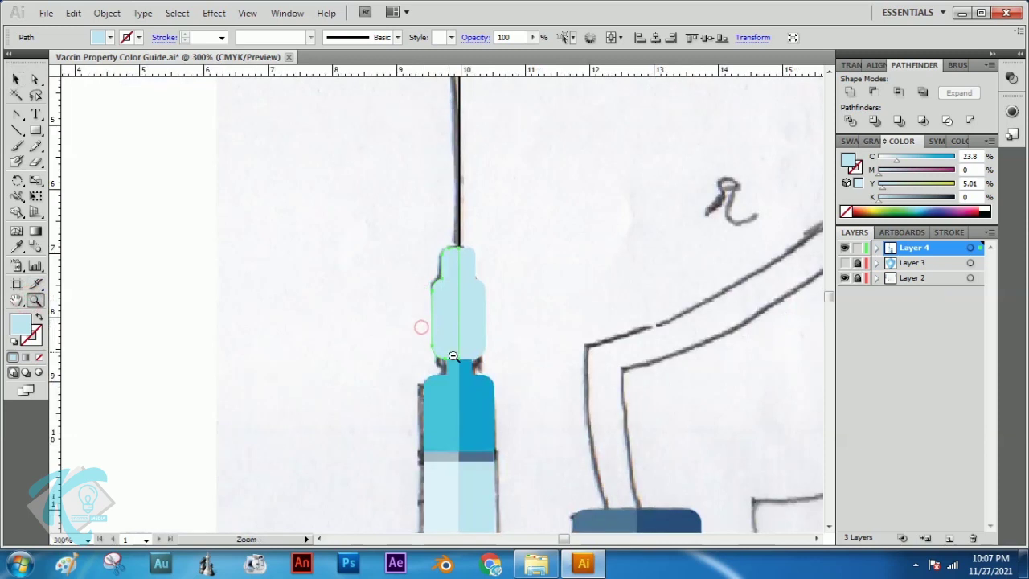
alt+click(455, 357)
alt+click(452, 355)
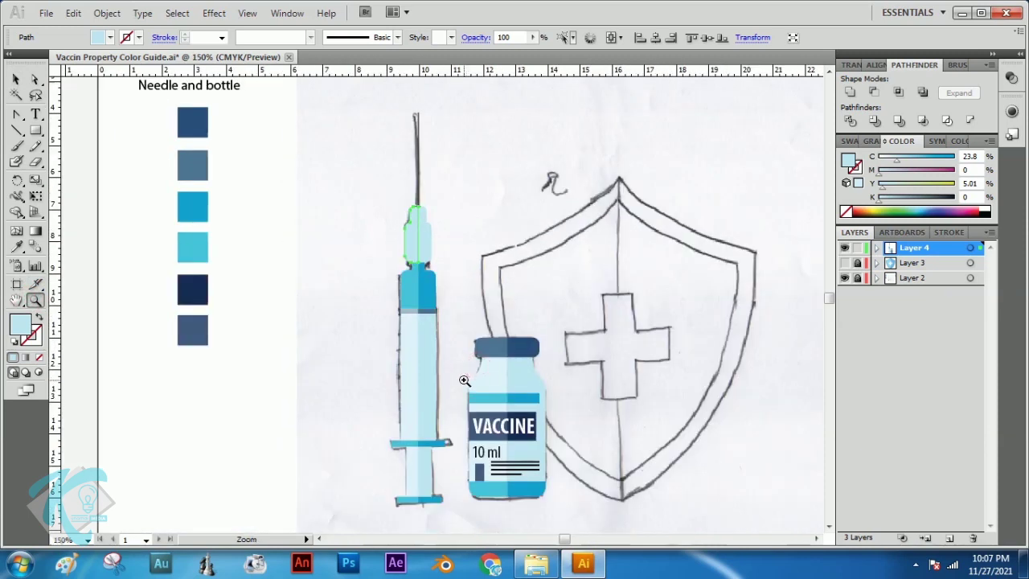
click(16, 79)
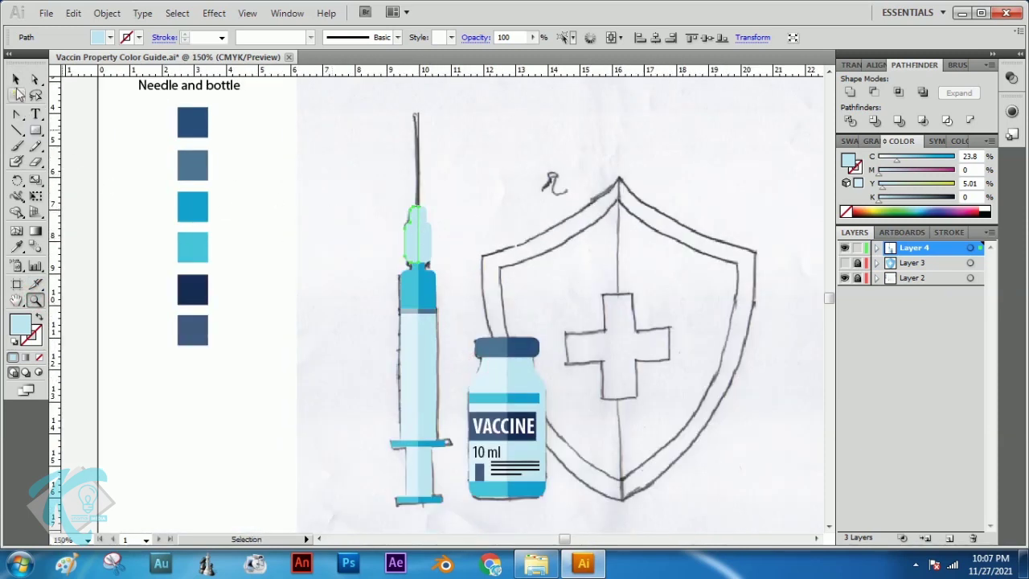
click(423, 237)
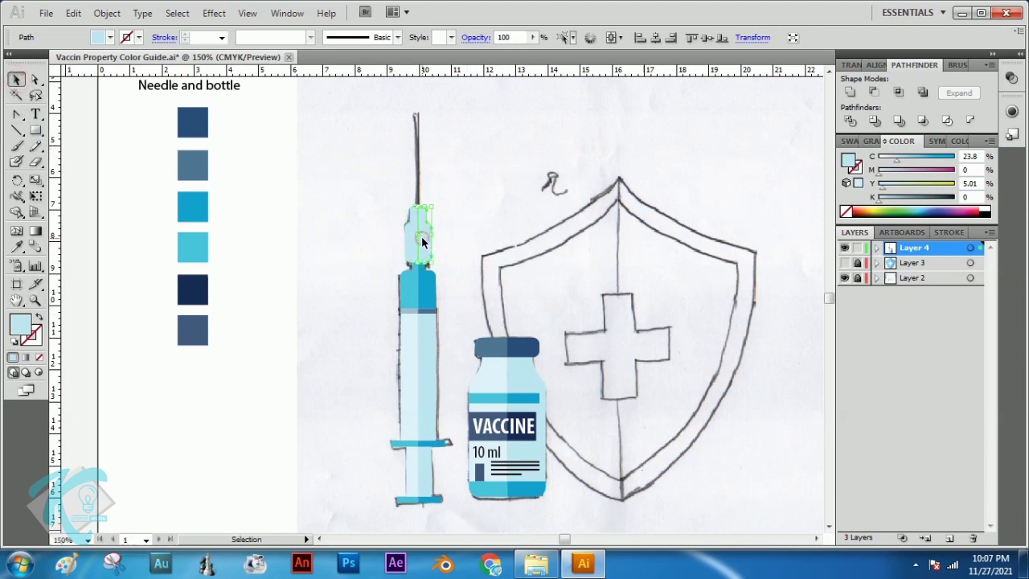
click(16, 247)
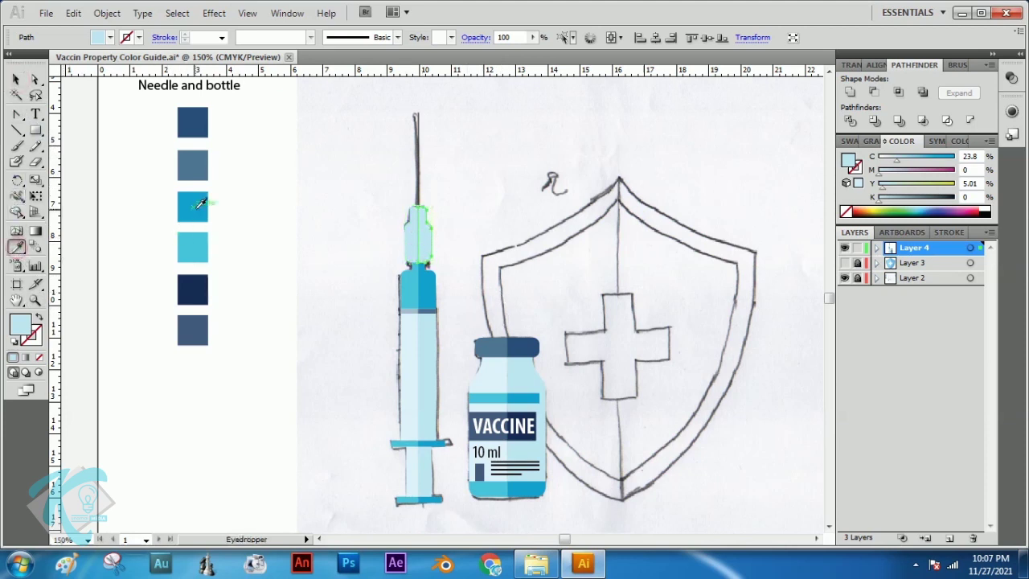
click(195, 208)
click(16, 79)
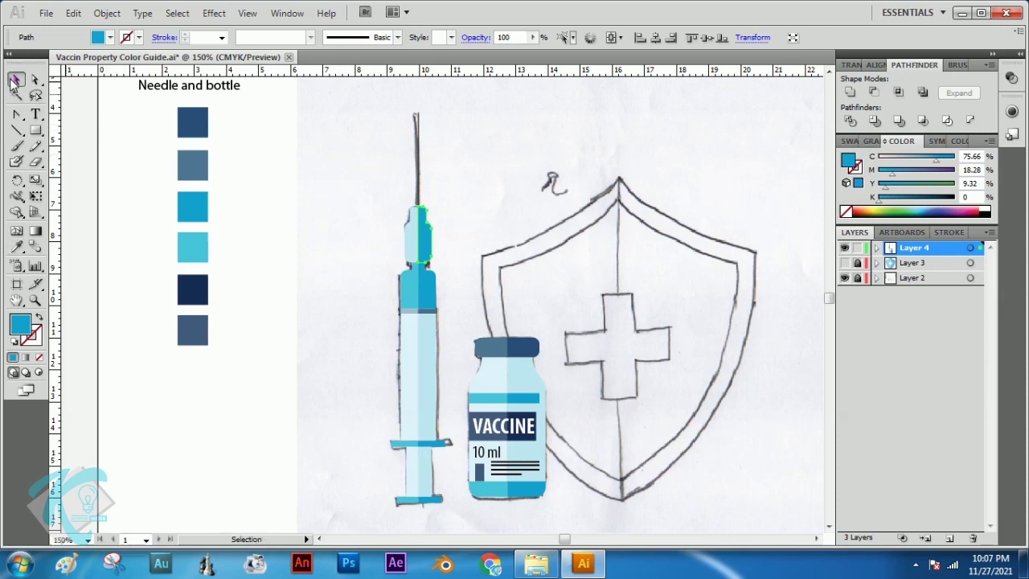
- Lighten the needle hub's right half to a softer blue, C 58.58, M 3.84, Y 12.05, K 0
double_click(23, 322)
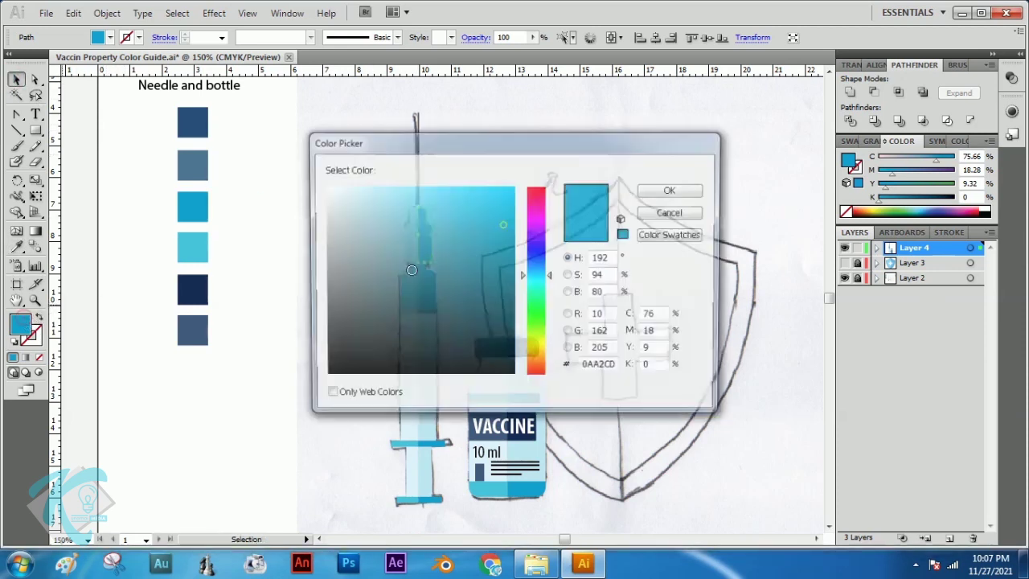
drag(501, 229, 435, 213)
click(665, 196)
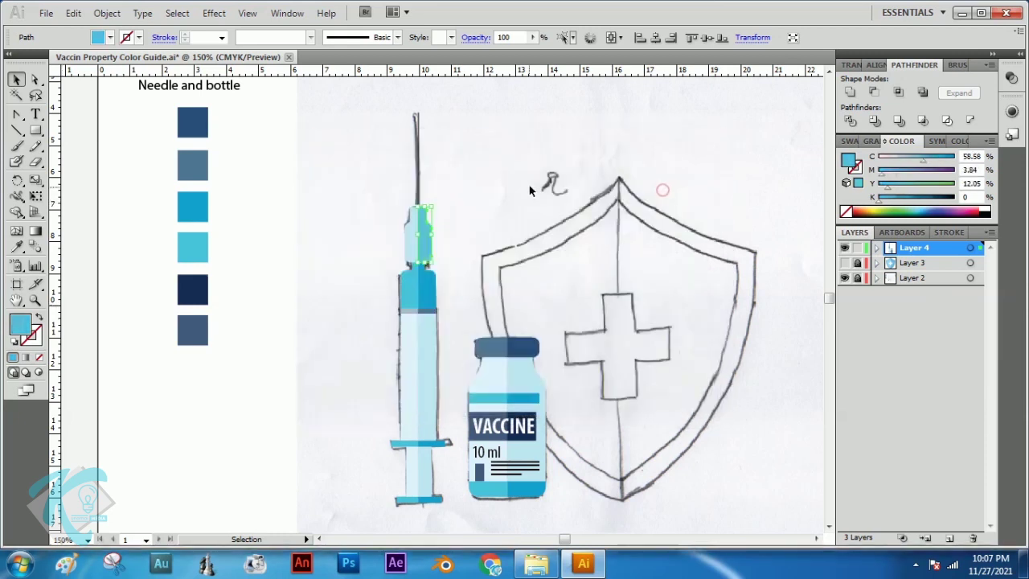
- Fill the needle hub's left half with the turquoise sampled from the section below, lightened to C 38.9, M 0, Y 12.43, K 0
click(411, 250)
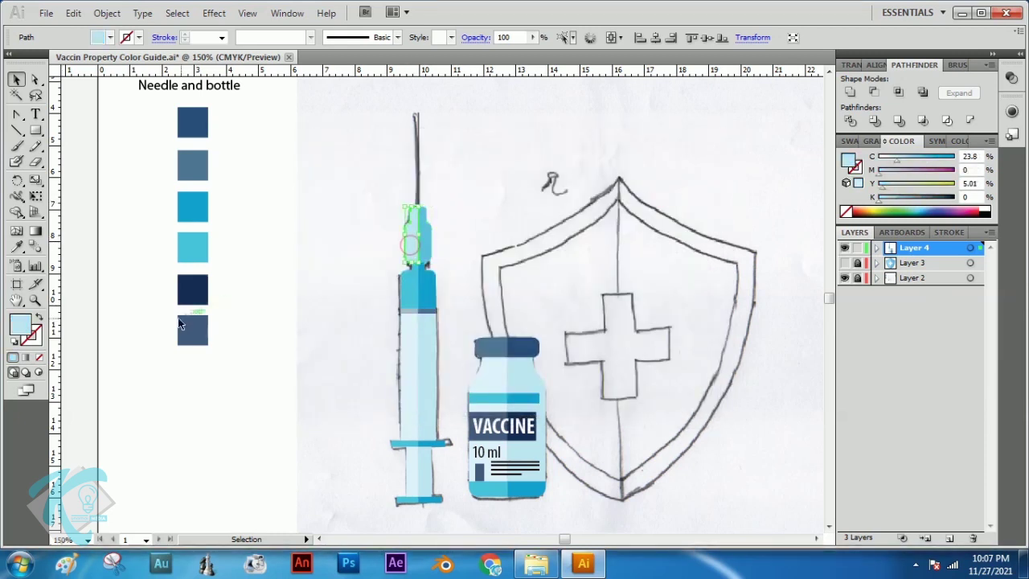
click(16, 246)
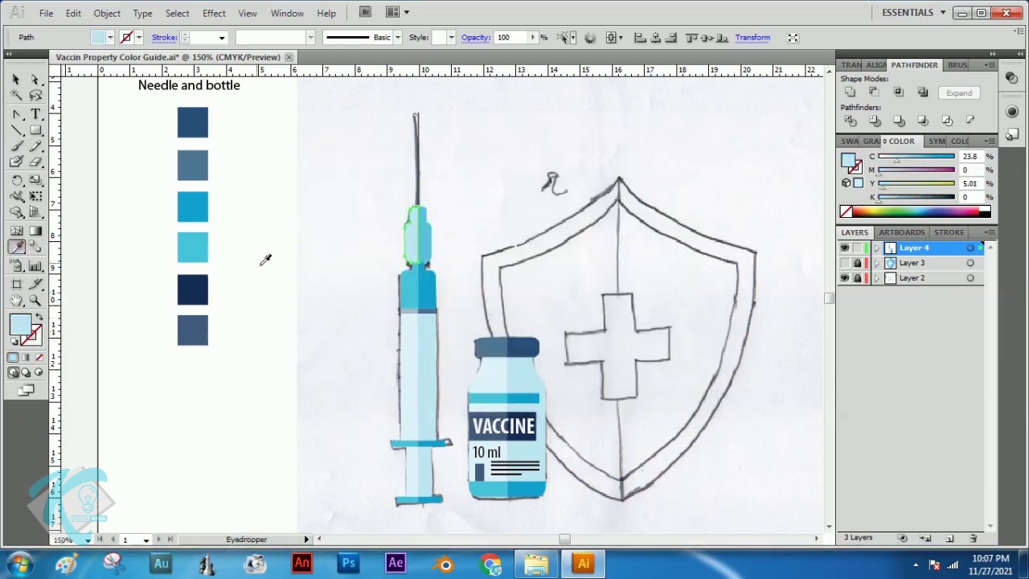
click(417, 279)
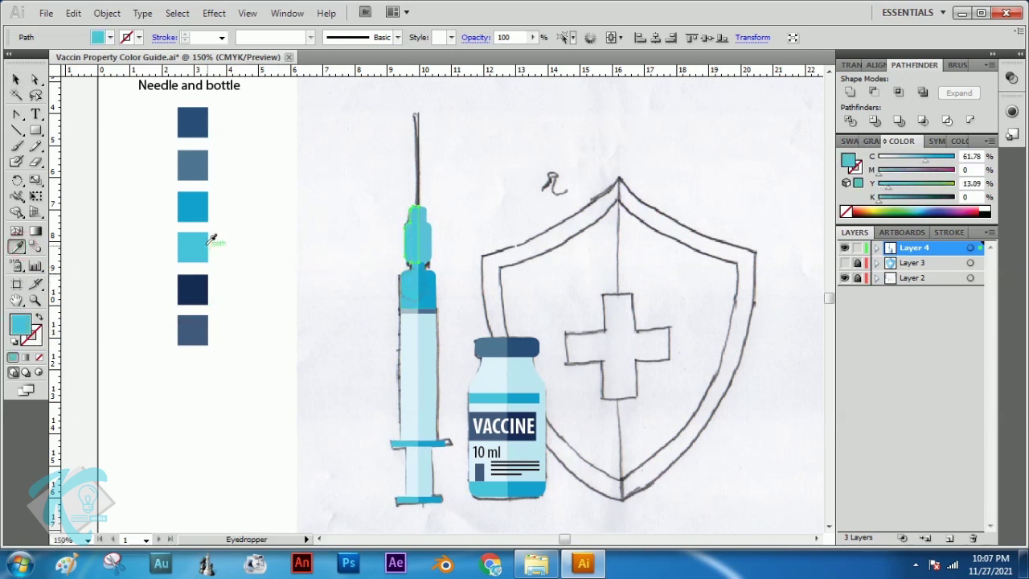
click(17, 80)
double_click(21, 325)
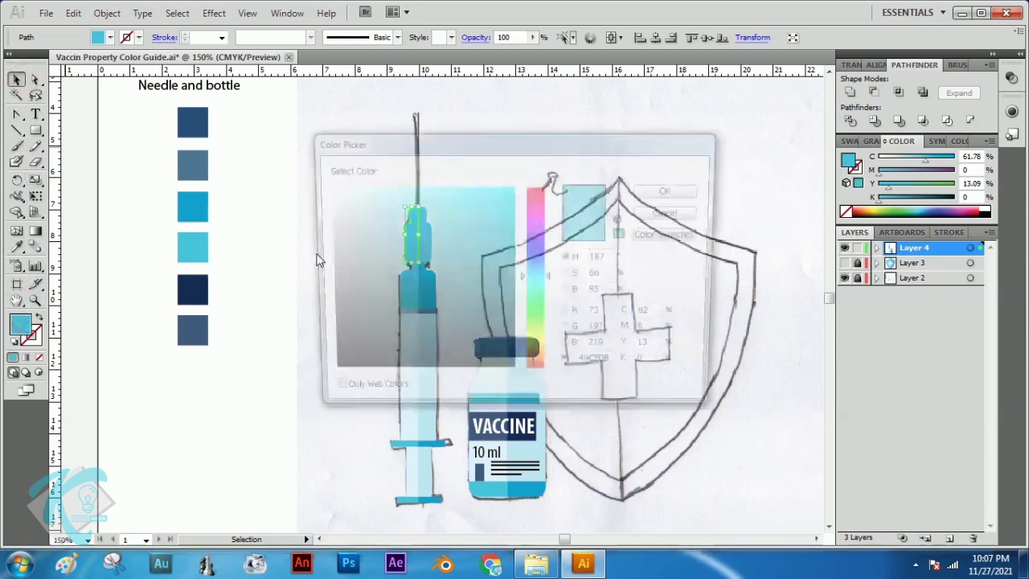
mouse_move(450, 215)
mouse_down()
mouse_move(400, 215)
mouse_move(391, 206)
mouse_up()
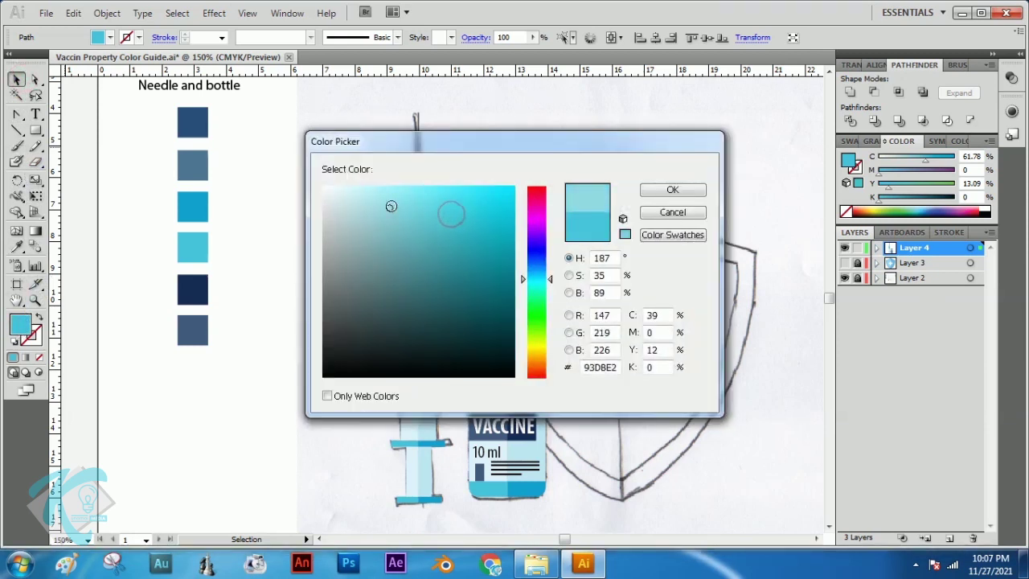
click(672, 191)
click(572, 156)
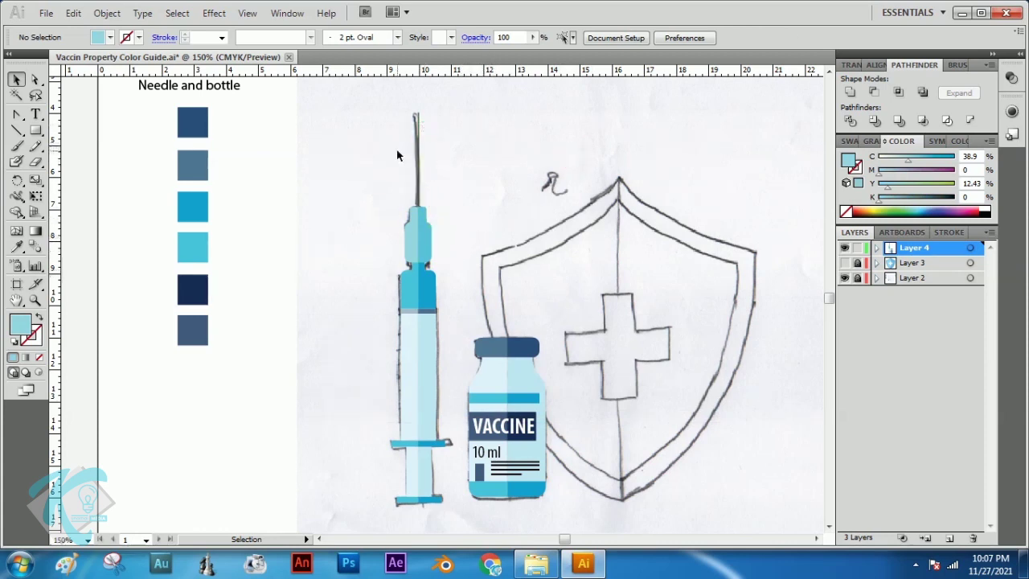
- Set the needle line's stroke weight to 0.1 cm
click(418, 146)
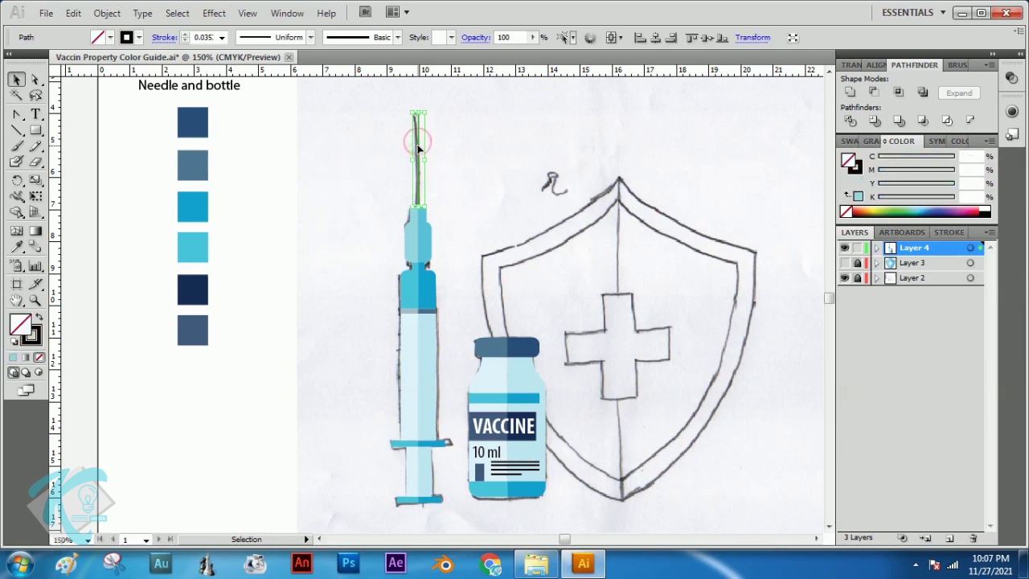
click(222, 37)
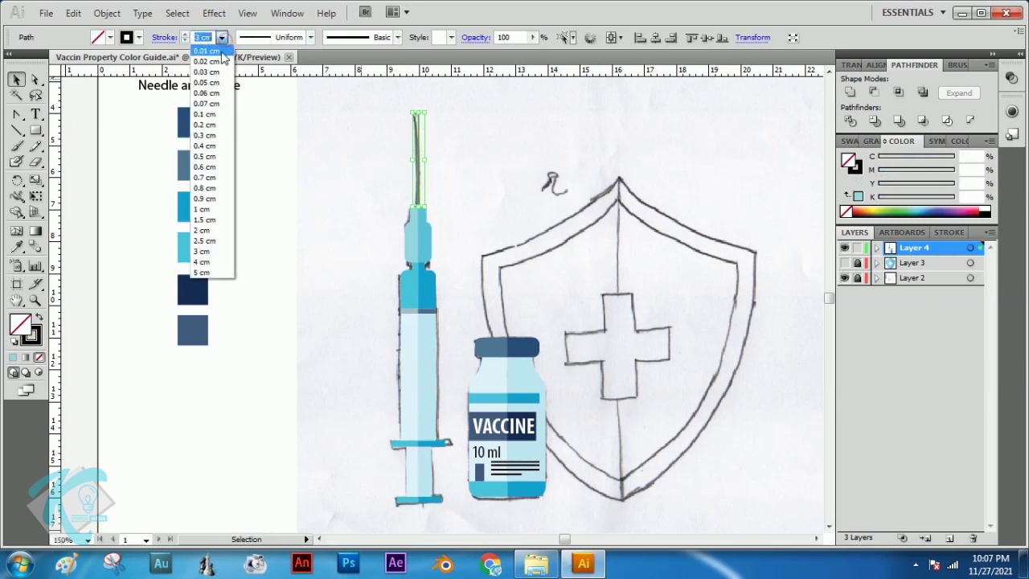
click(208, 115)
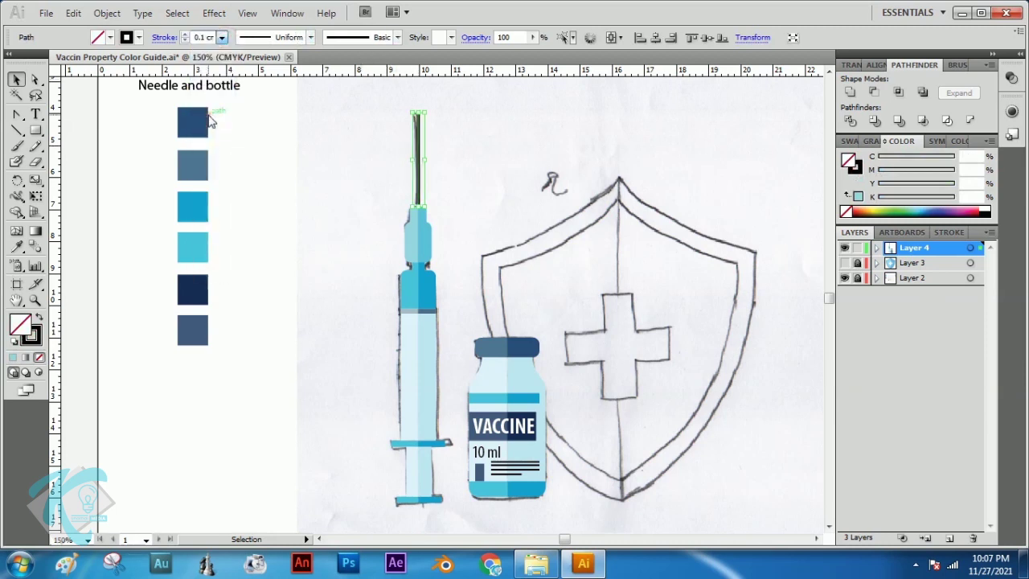
click(544, 135)
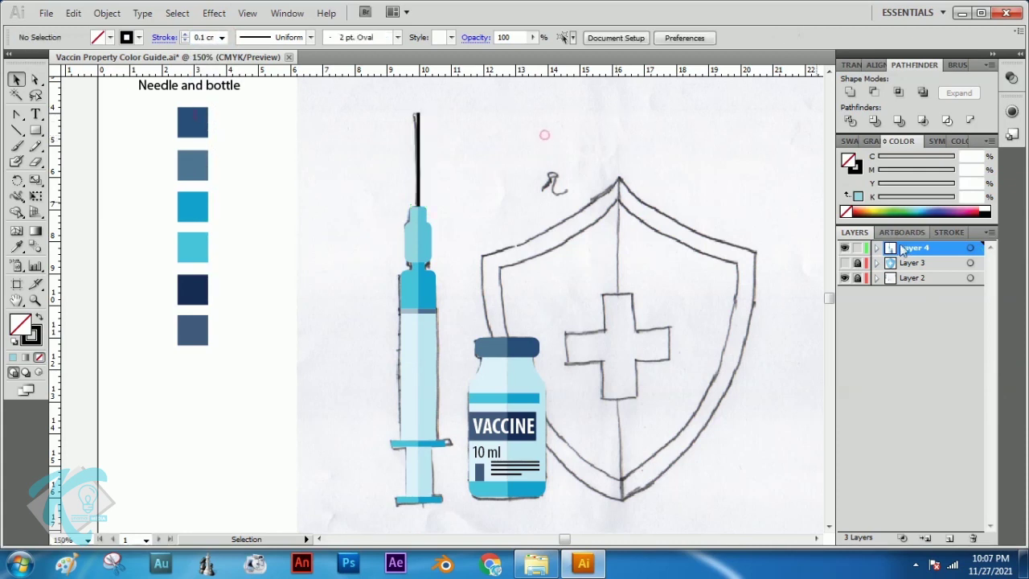
- Hide the sketch on Layer 2 and set the needle line's stroke weight to 0.07 cm
click(844, 278)
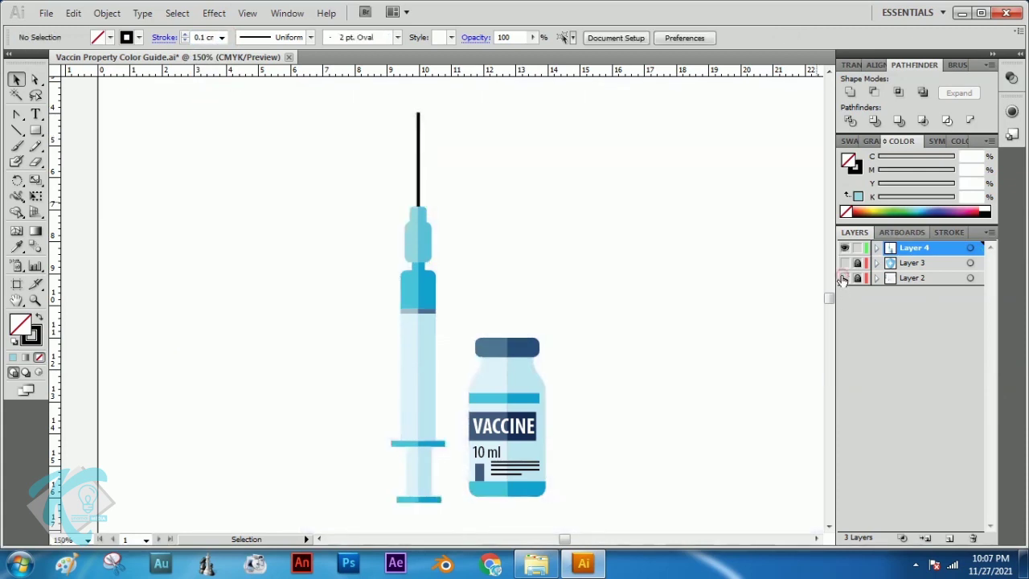
click(418, 157)
click(221, 38)
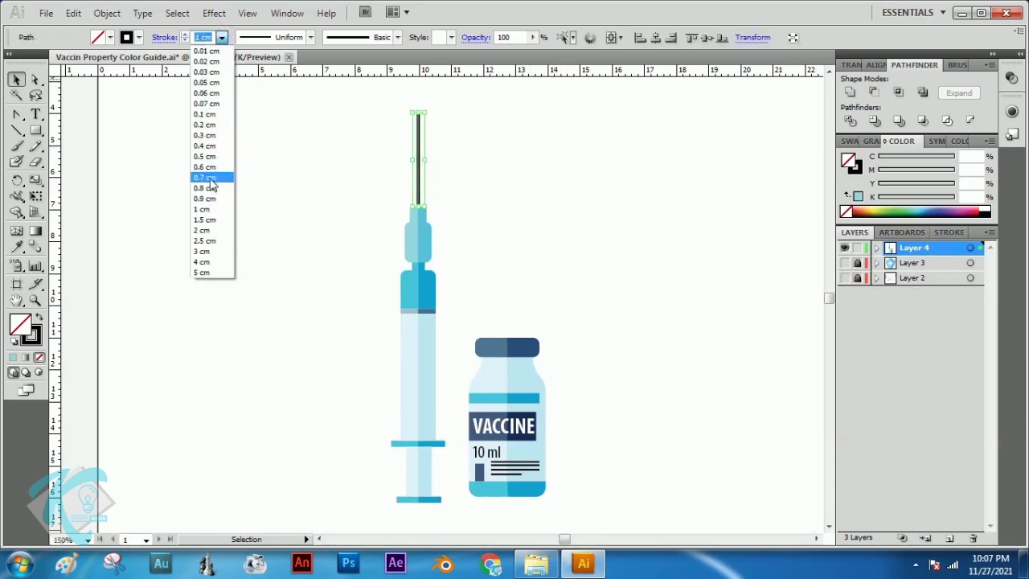
click(206, 104)
click(558, 172)
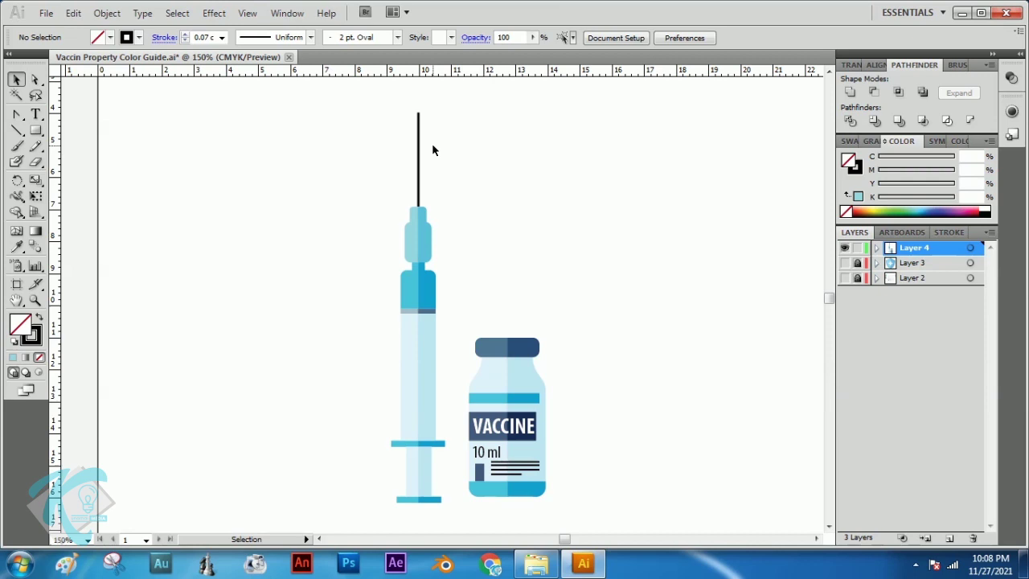
- Convert the needle's stroke into a filled shape with Outline Stroke
key(z)
drag(397, 102, 457, 156)
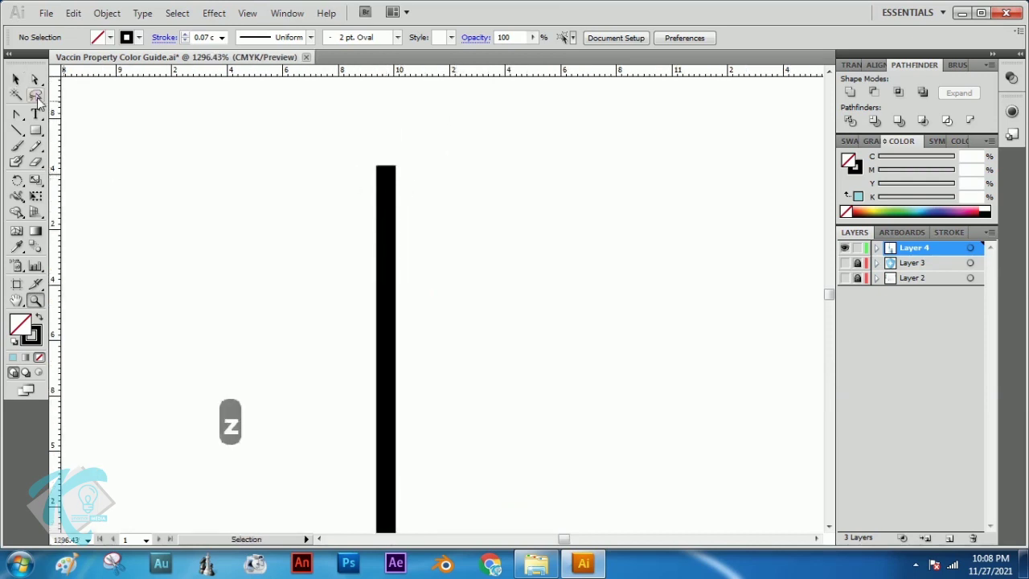
click(18, 79)
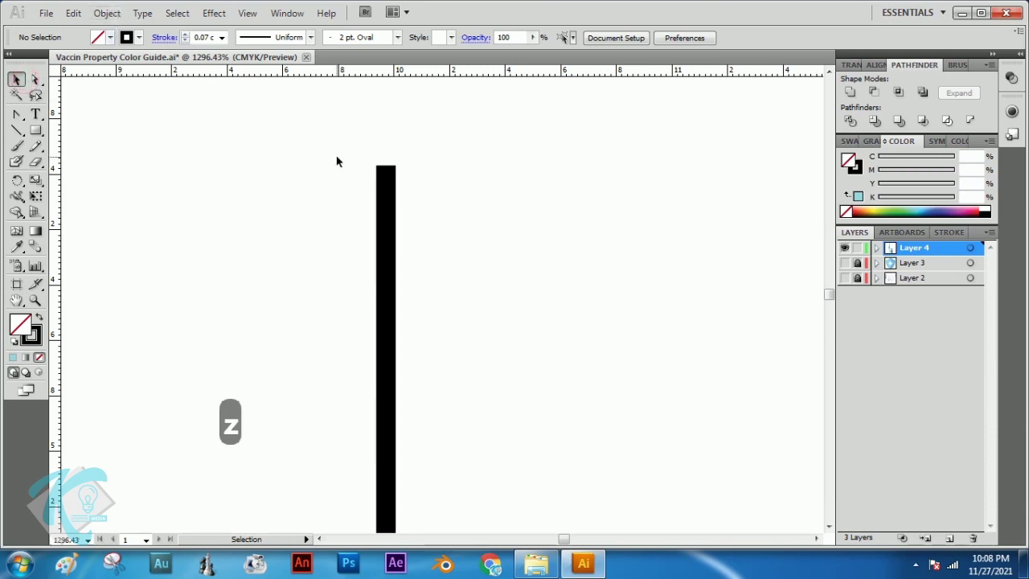
click(387, 185)
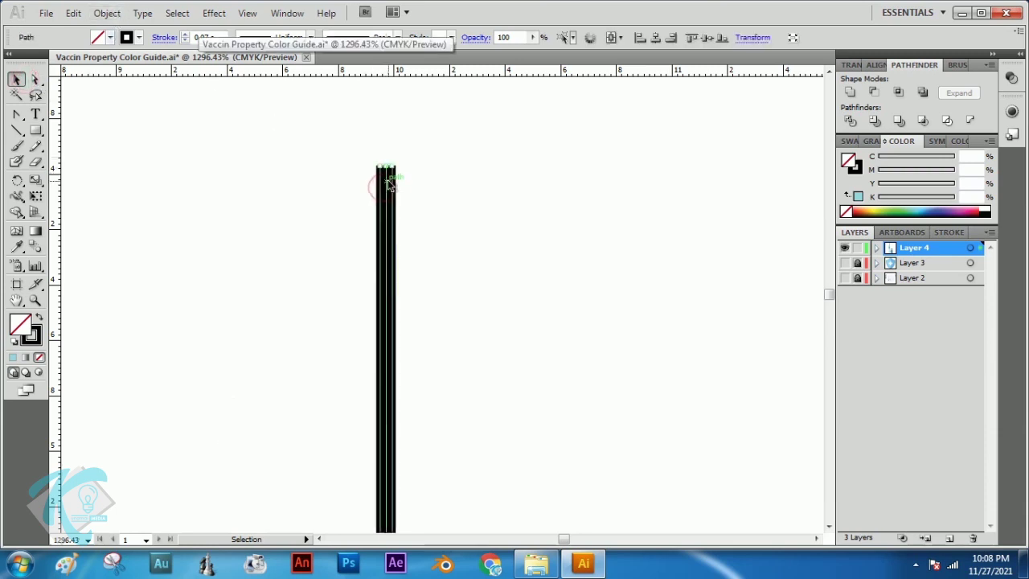
click(107, 14)
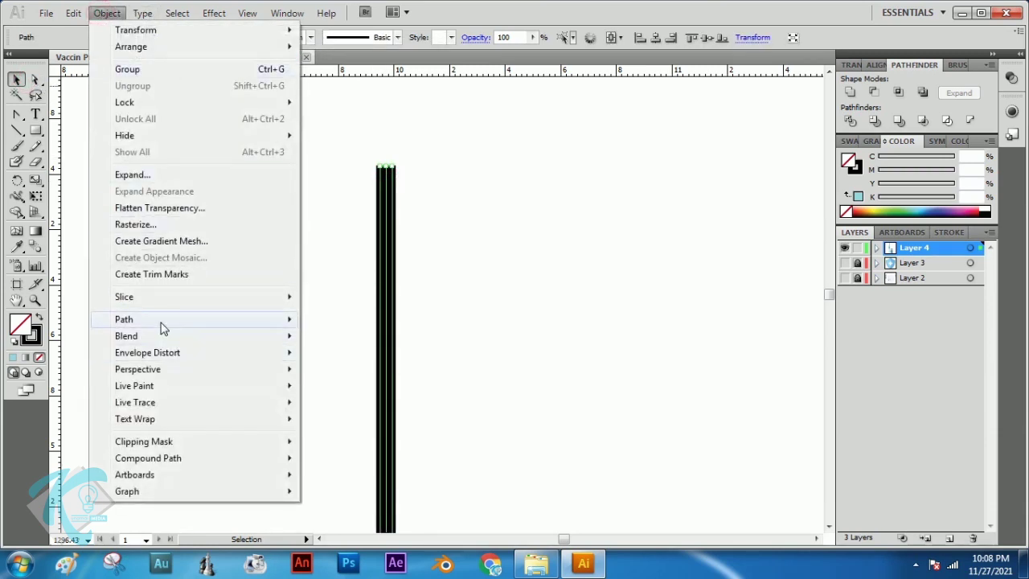
mouse_move(162, 324)
click(350, 358)
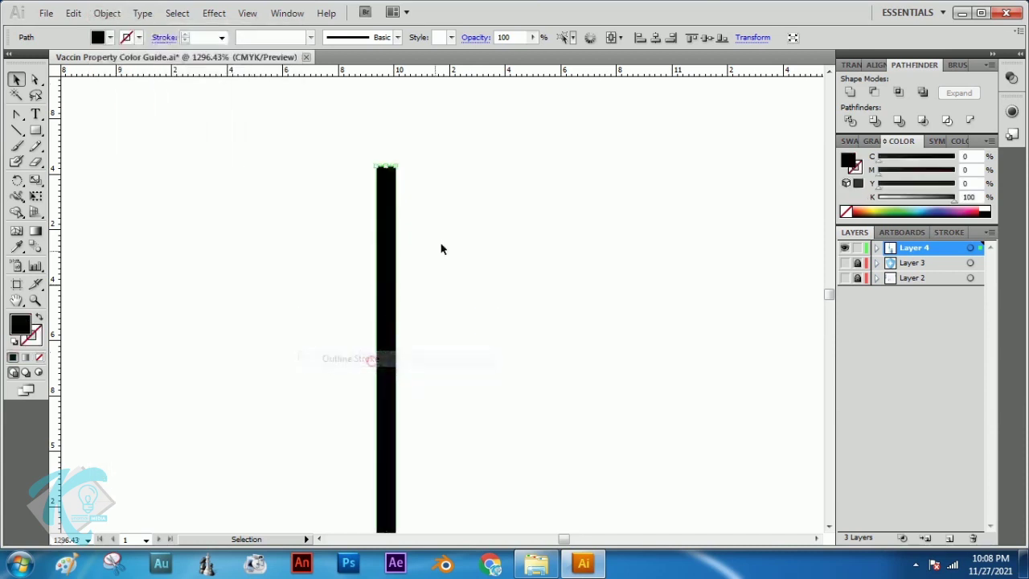
click(471, 180)
- Bevel the needle's tip by nudging its upper-left anchor point down four times
click(35, 80)
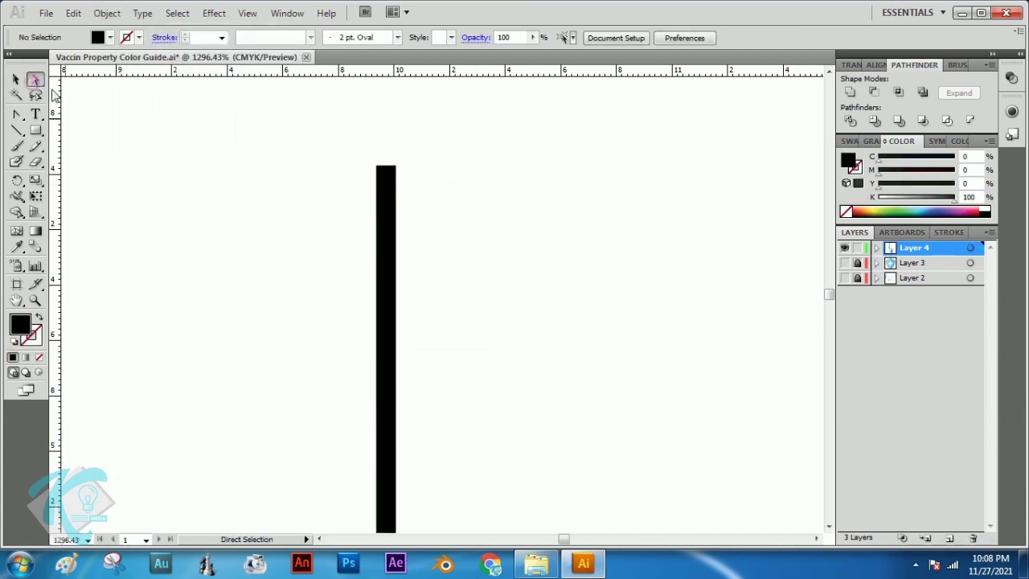
click(379, 171)
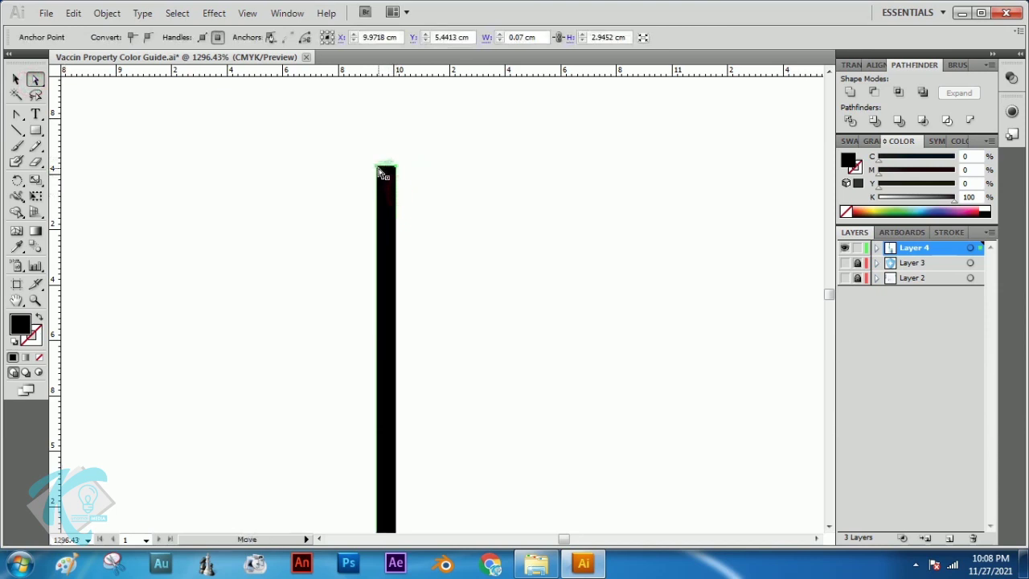
click(378, 168)
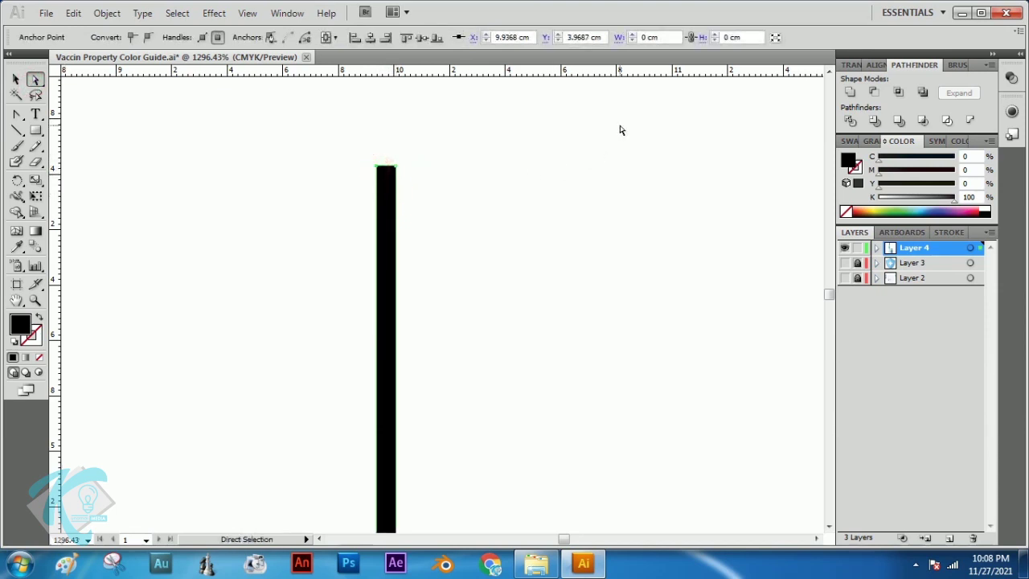
key(Down)
key(Down)
key(Down)
key(Down)
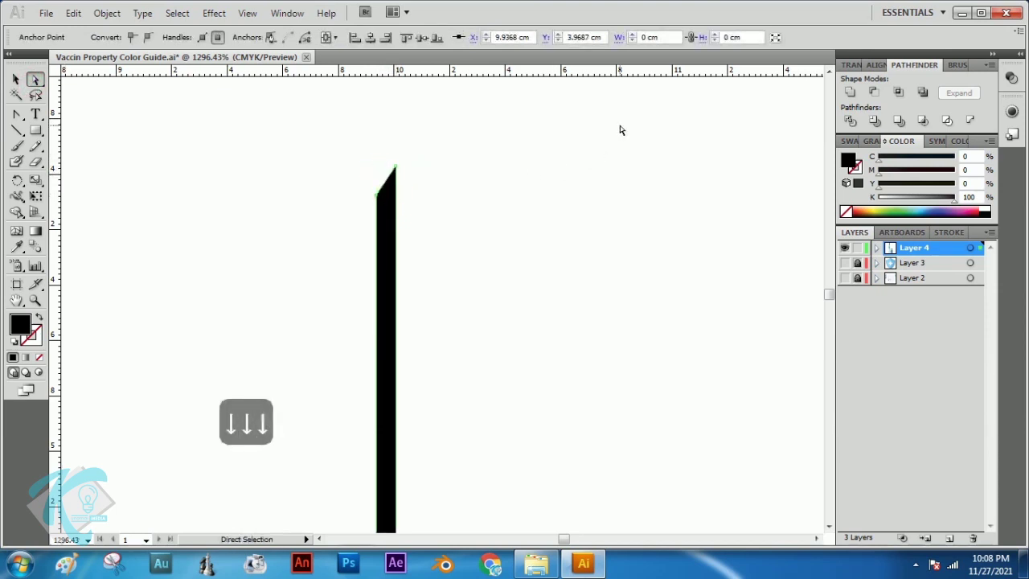
click(524, 239)
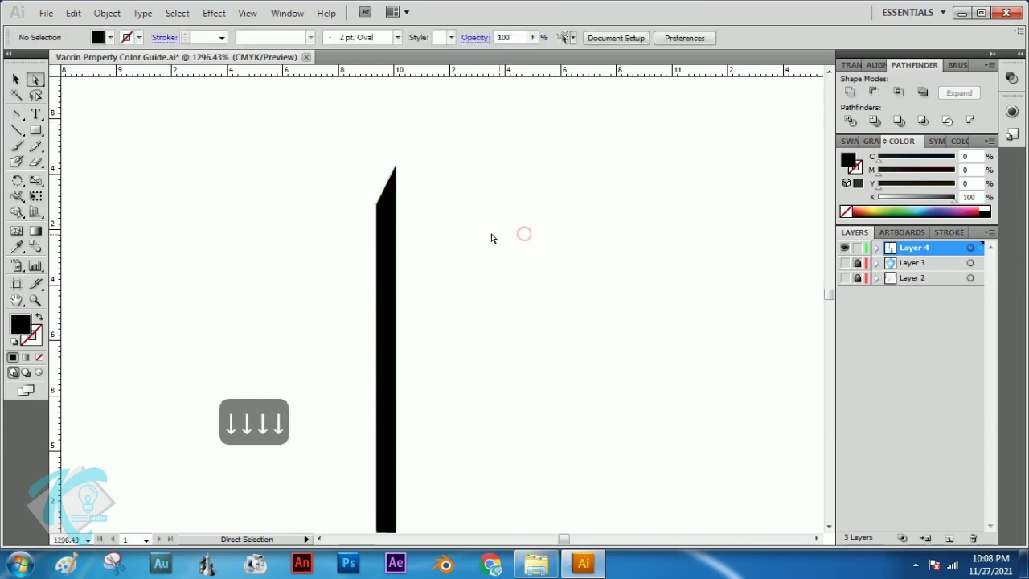
- Fill the needle shape with light grey, C 14.05, M 11.82, Y 11.03, K 0
click(34, 300)
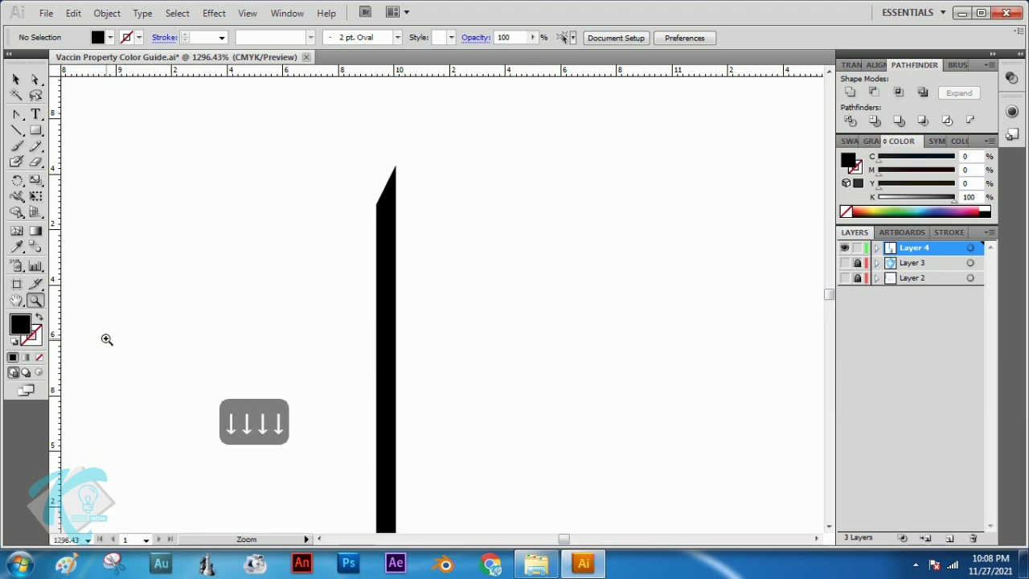
alt+click(423, 374)
alt+click(434, 377)
alt+click(452, 391)
alt+click(460, 415)
alt+click(455, 418)
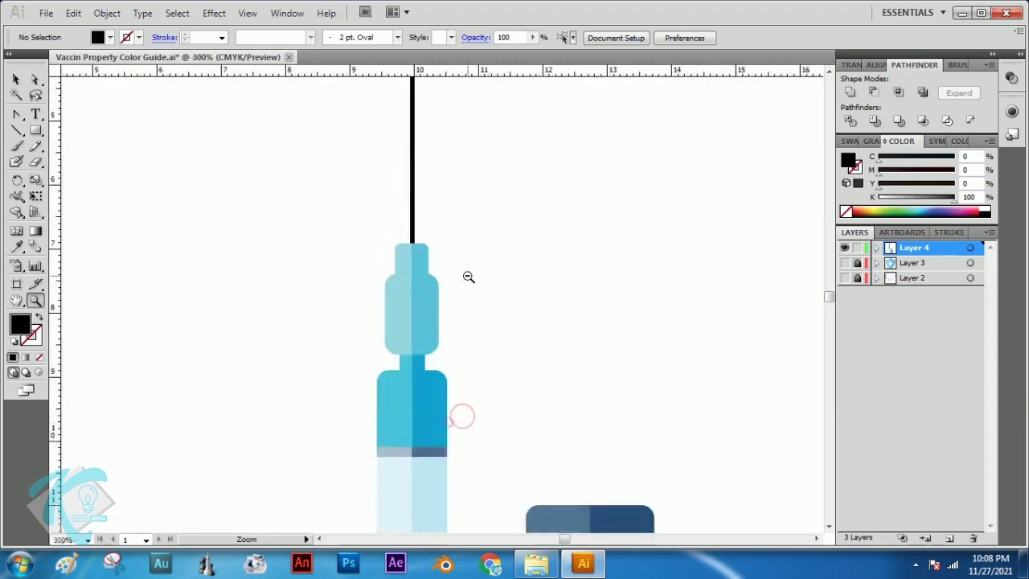
alt+click(471, 239)
click(18, 78)
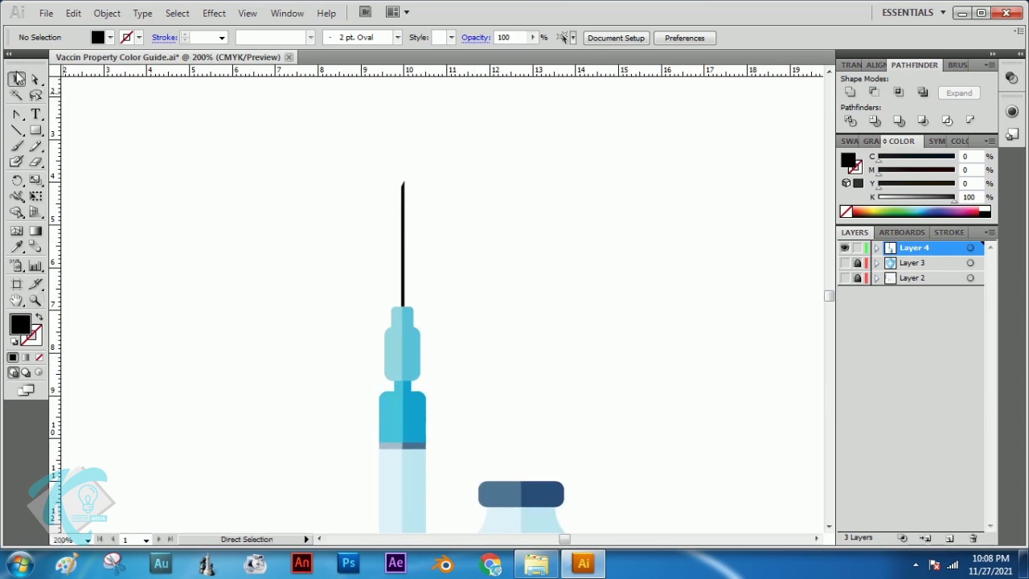
click(405, 241)
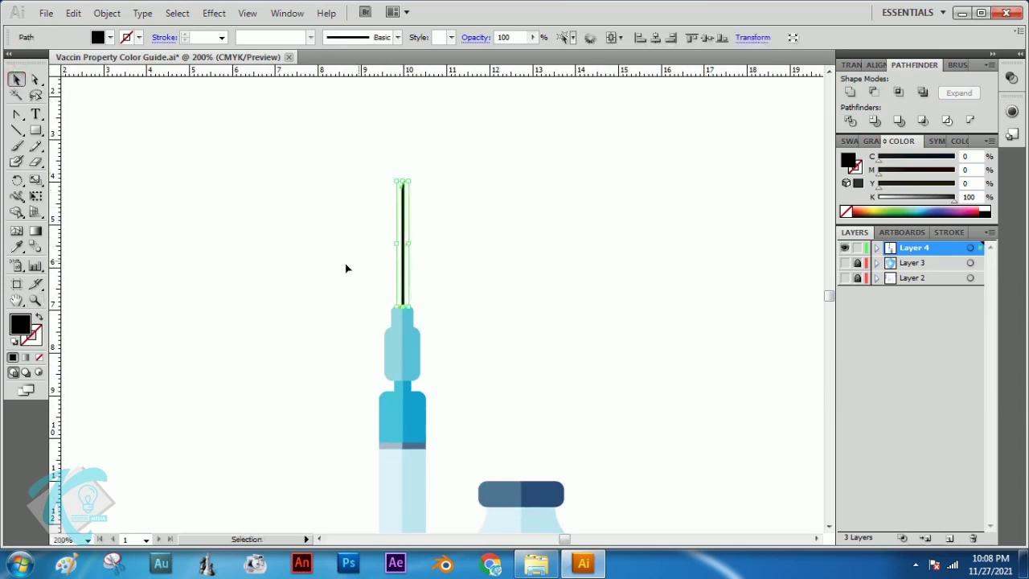
double_click(21, 327)
mouse_move(356, 313)
mouse_down()
mouse_move(334, 282)
mouse_move(325, 214)
mouse_up()
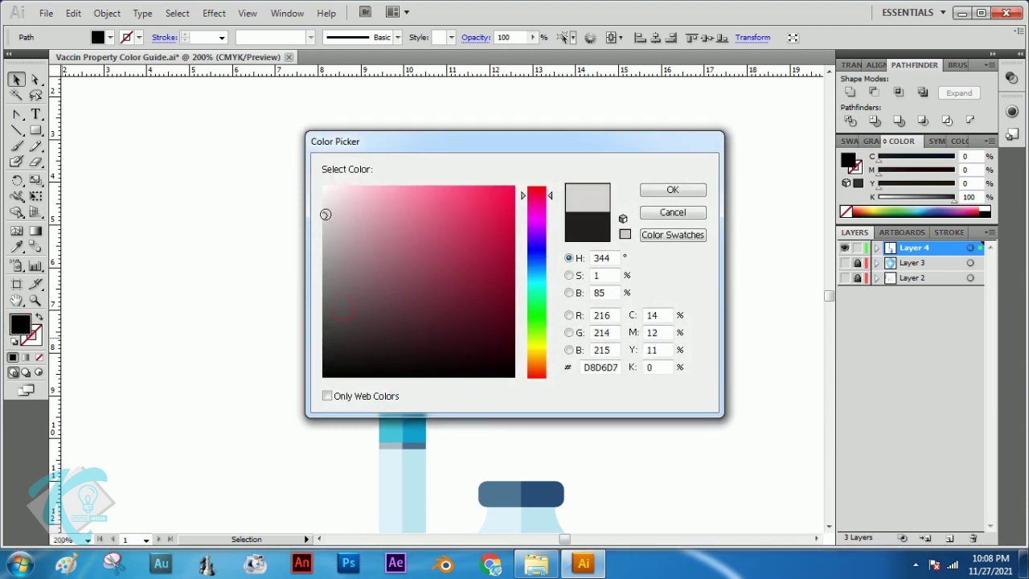
click(671, 191)
click(599, 223)
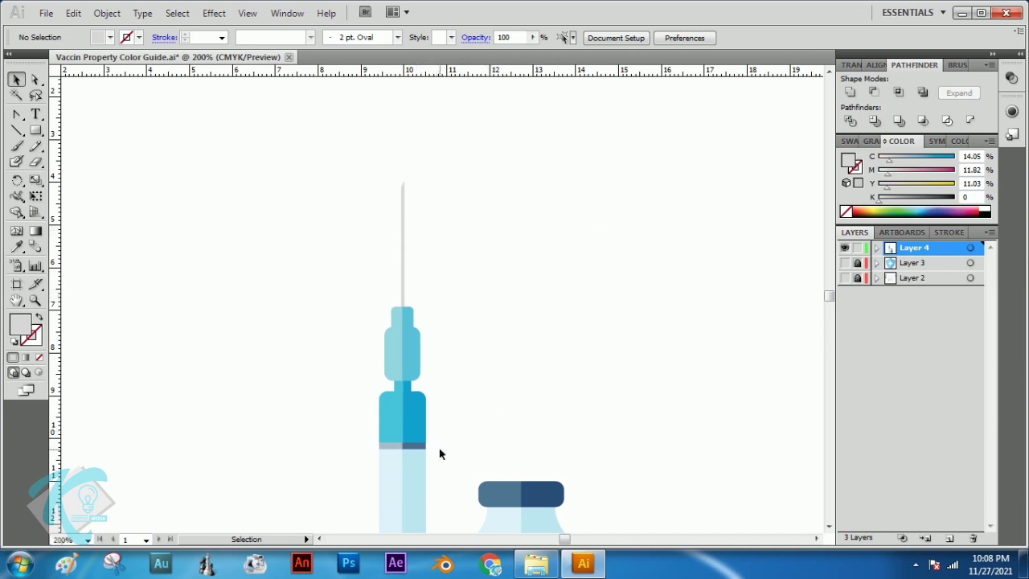
- Draw a horizontal line about 0.36 cm long inward from the barrel's left edge, just below the grey band
key(z)
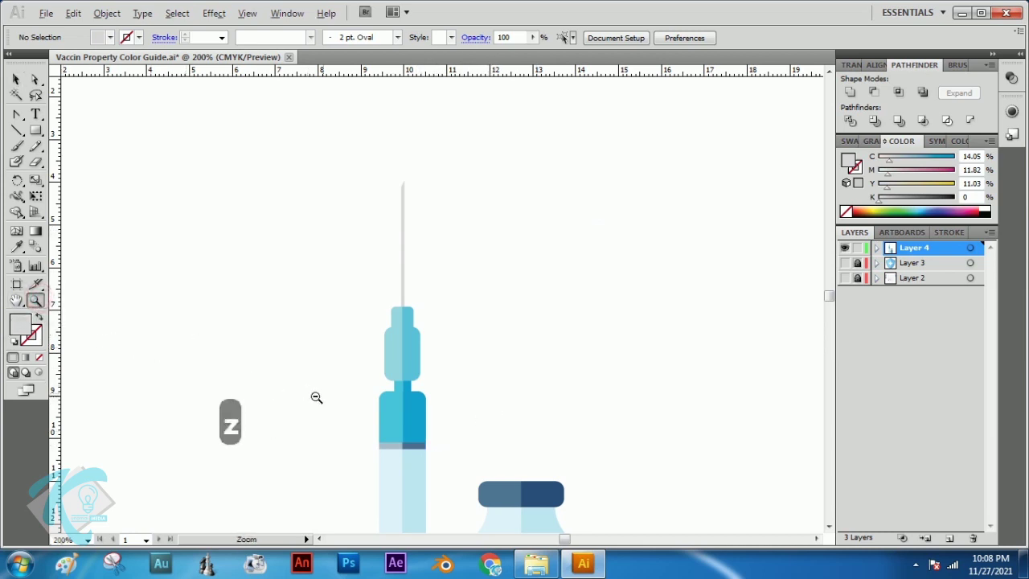
alt+click(351, 398)
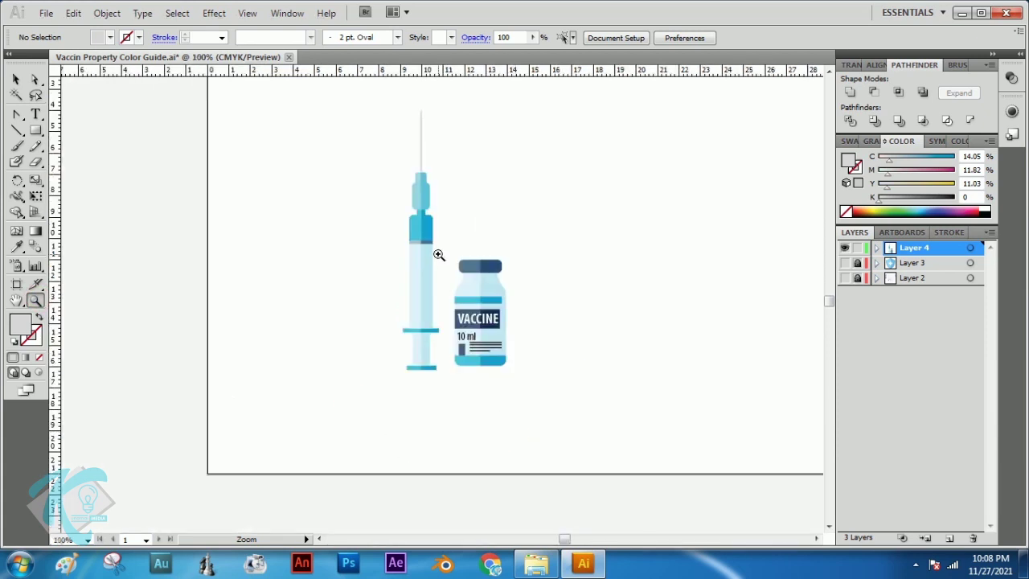
click(432, 266)
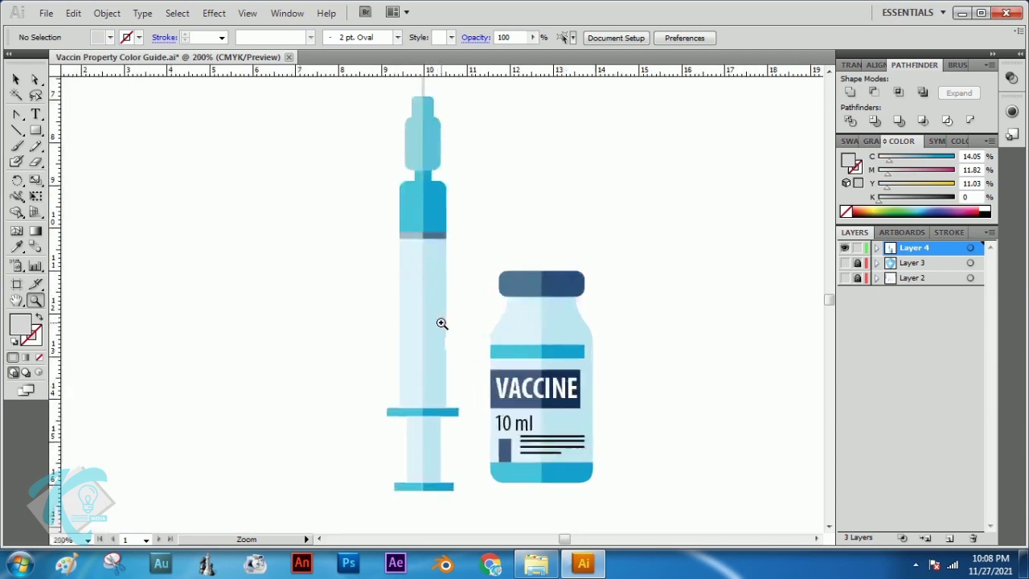
key(v)
click(407, 235)
click(16, 131)
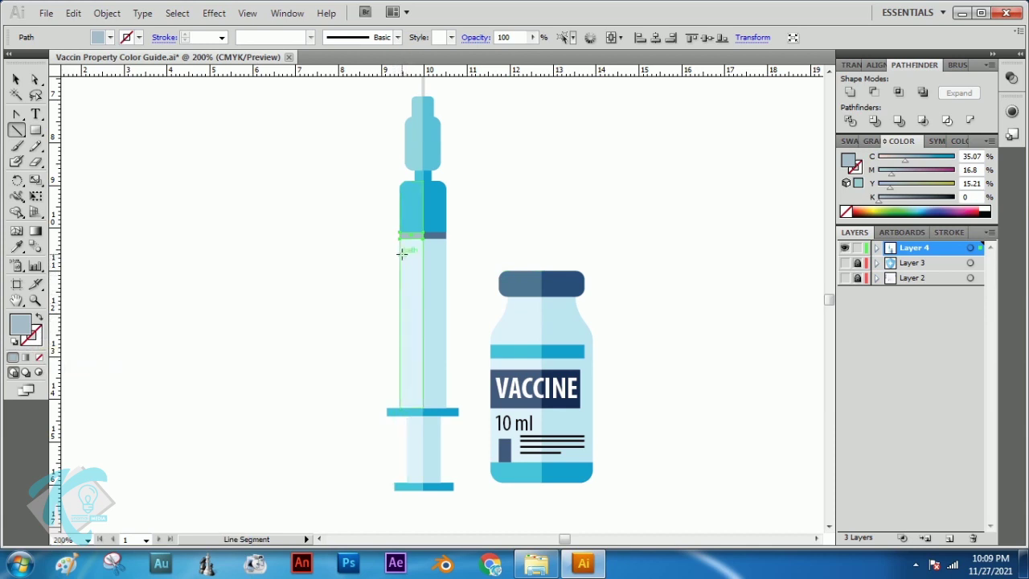
drag(400, 251, 414, 251)
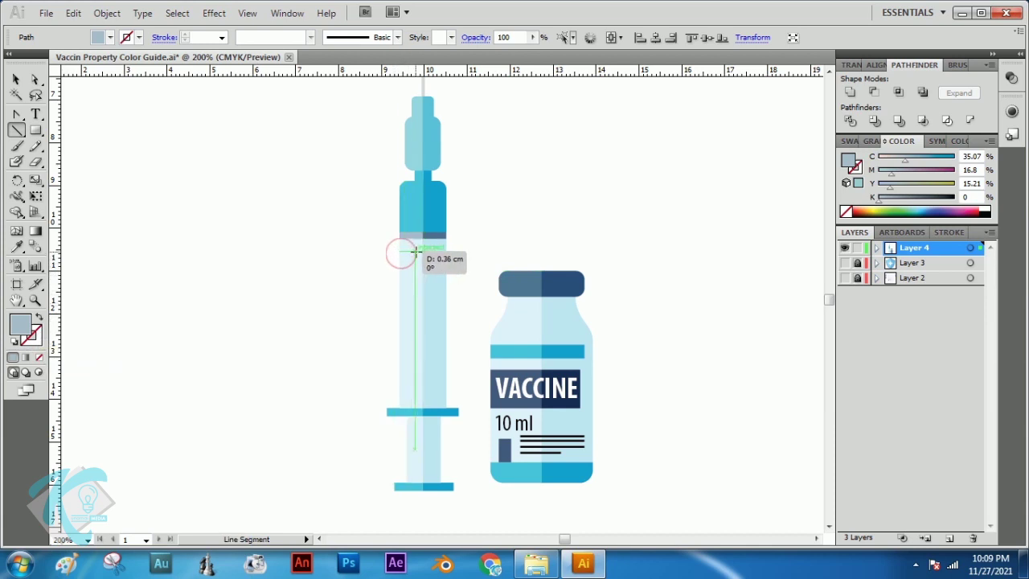
- Sample the light grey-blue band's colour for the short line and apply it as the stroke with no fill
key(v)
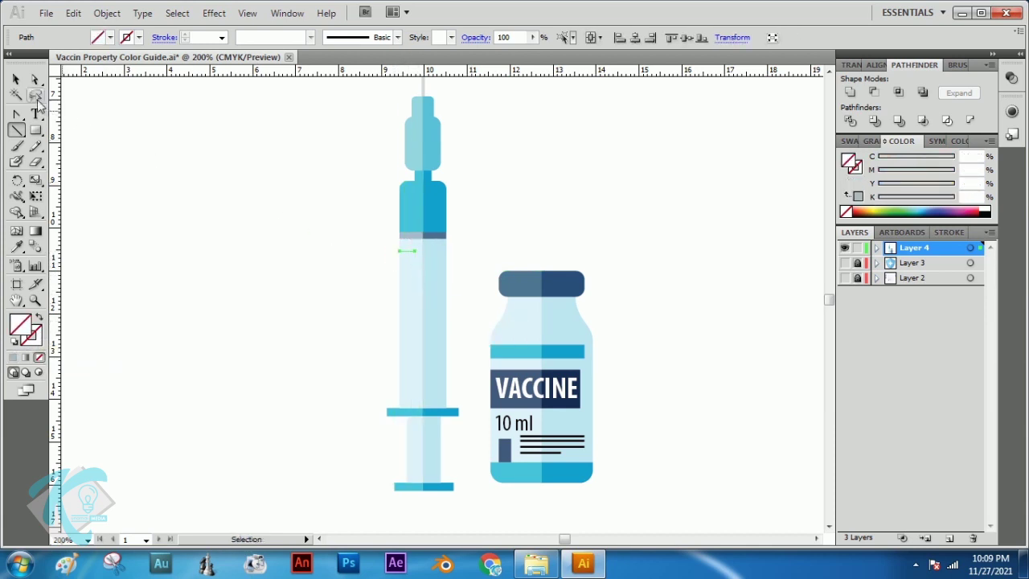
click(40, 338)
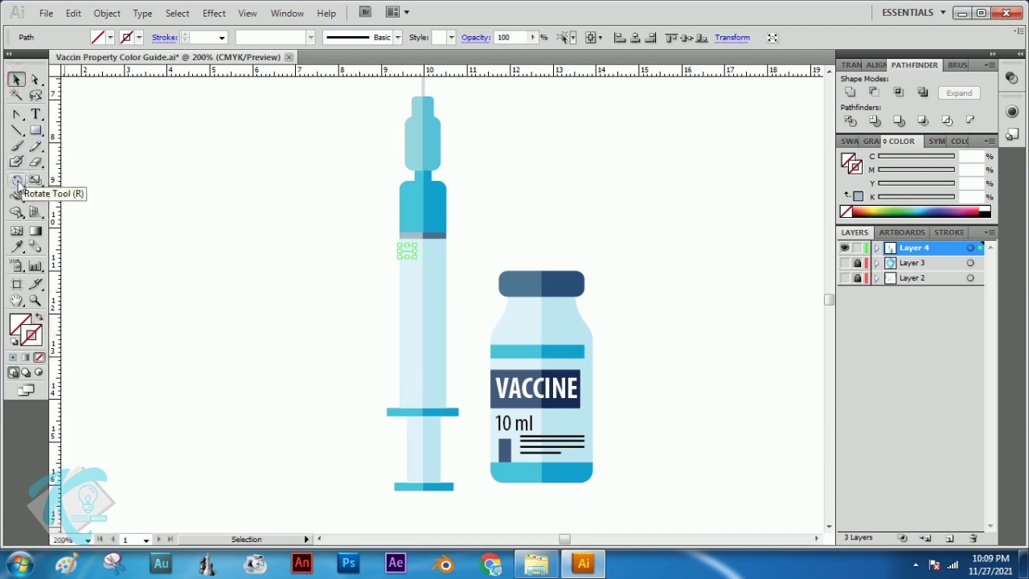
click(18, 248)
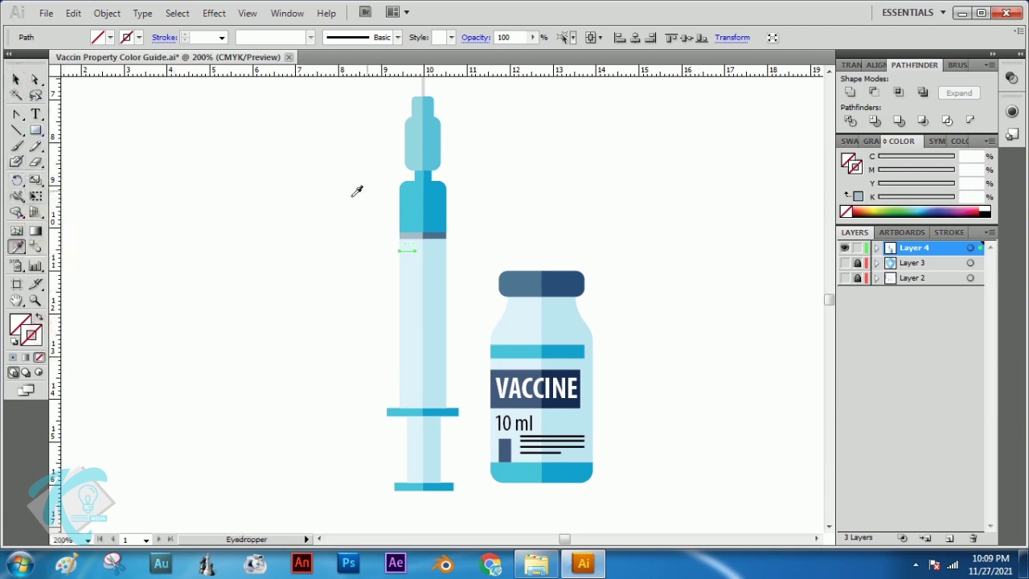
click(418, 231)
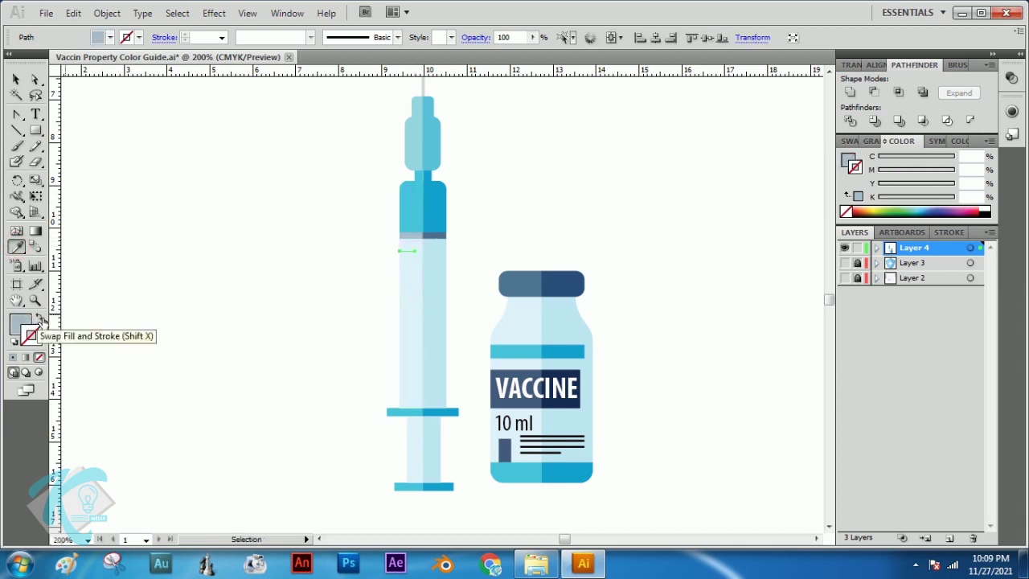
click(42, 320)
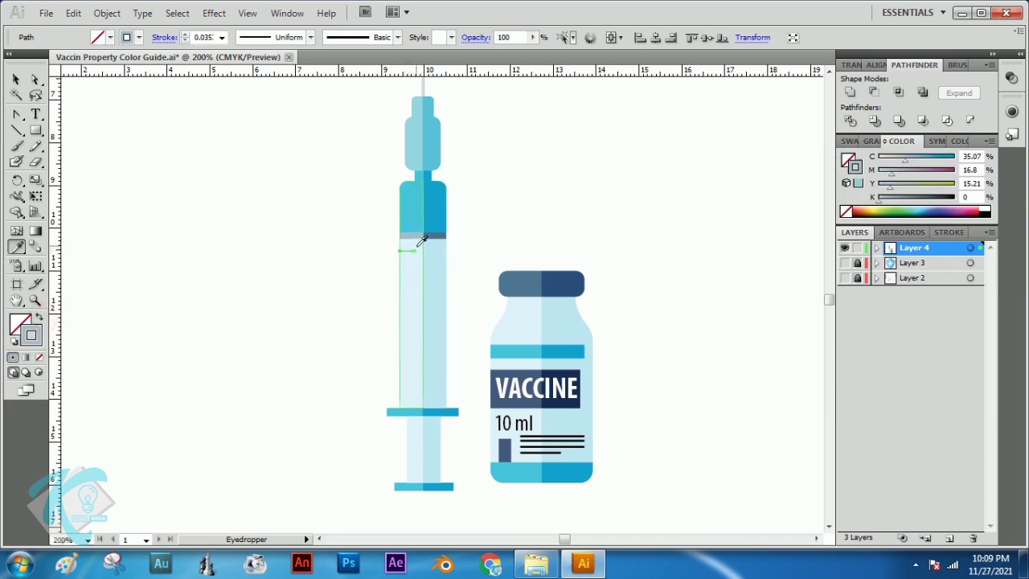
click(17, 79)
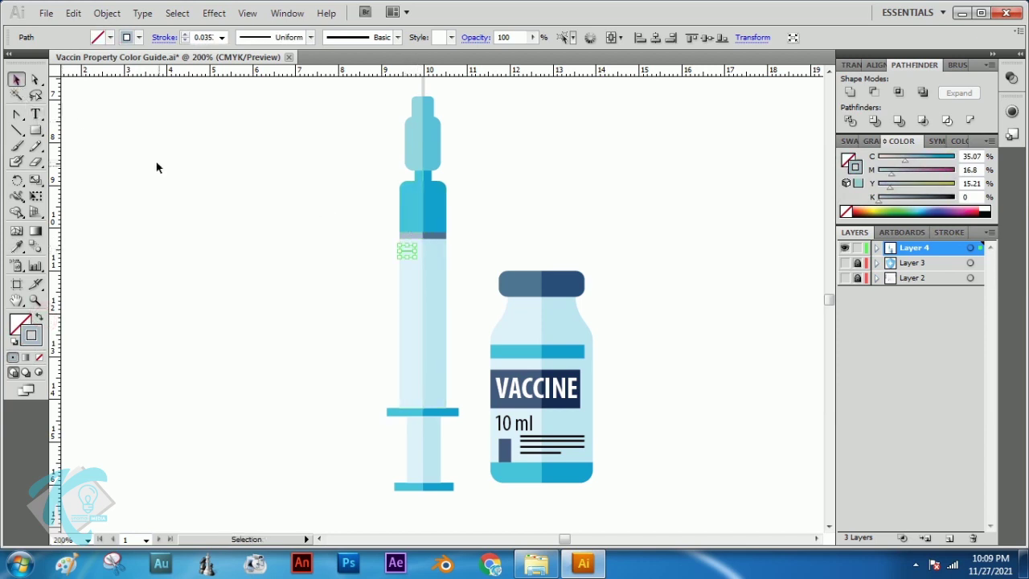
- Duplicate the tick line in place and nudge the copy down five times
click(35, 300)
drag(369, 219, 500, 423)
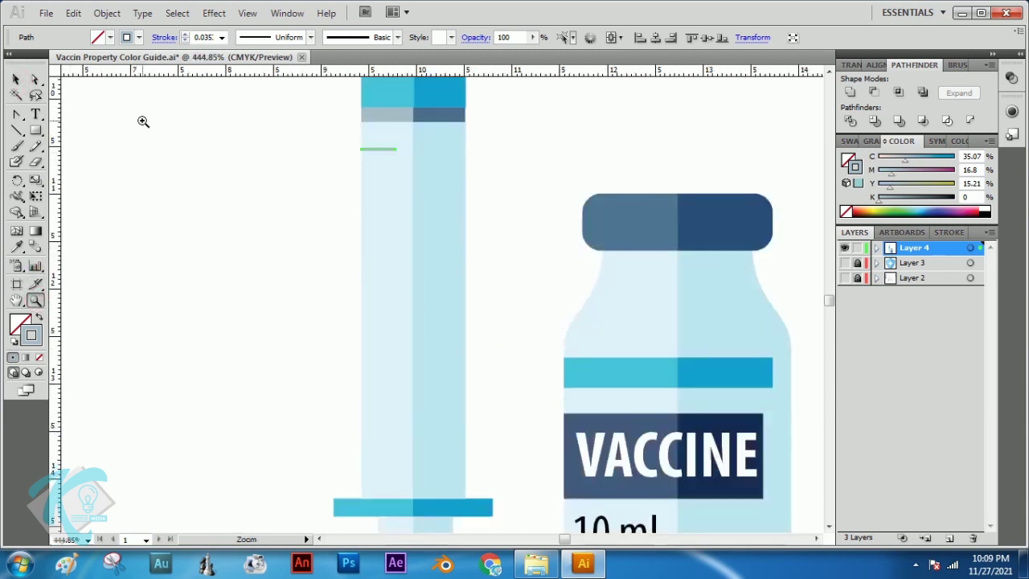
click(16, 79)
click(234, 161)
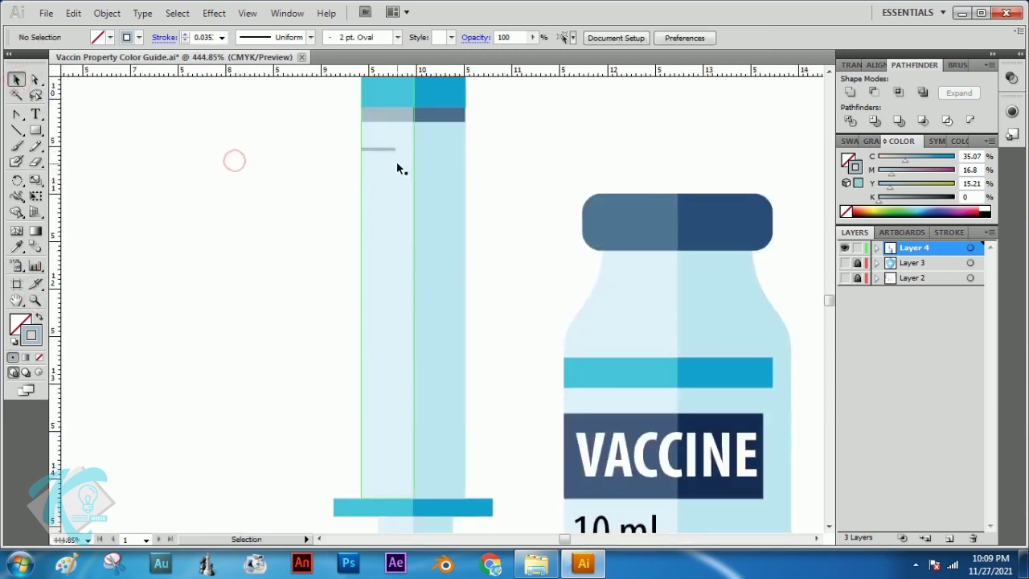
click(386, 150)
click(381, 150)
key(a)
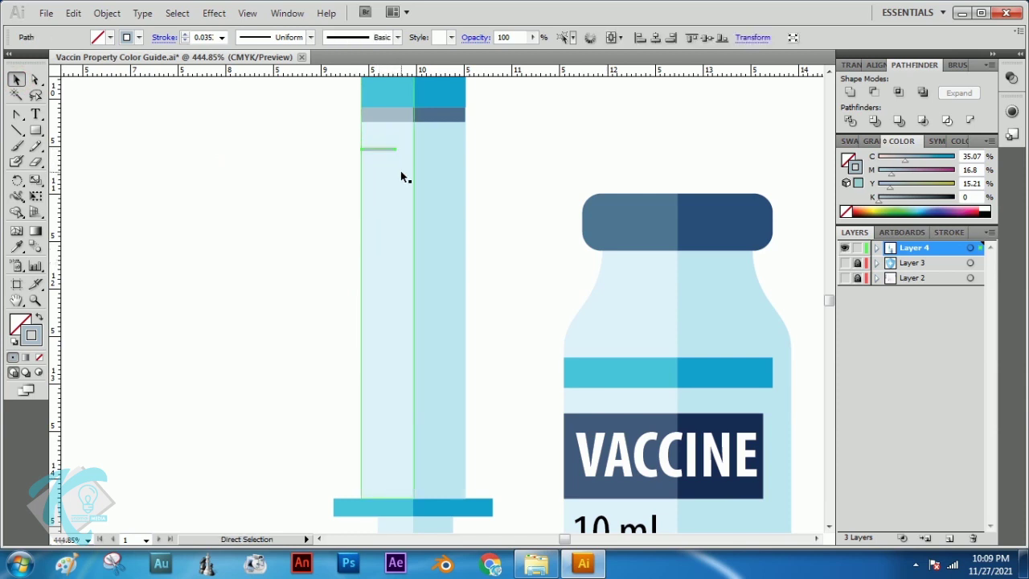
key(ctrl+c)
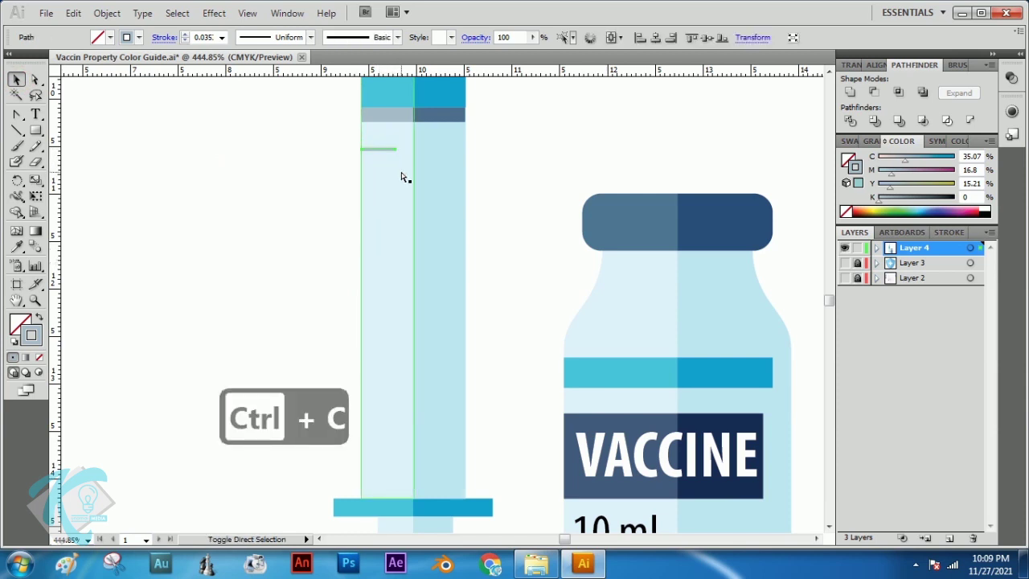
key(ctrl+shift+v)
key(Down)
key(Down)
key(Down)
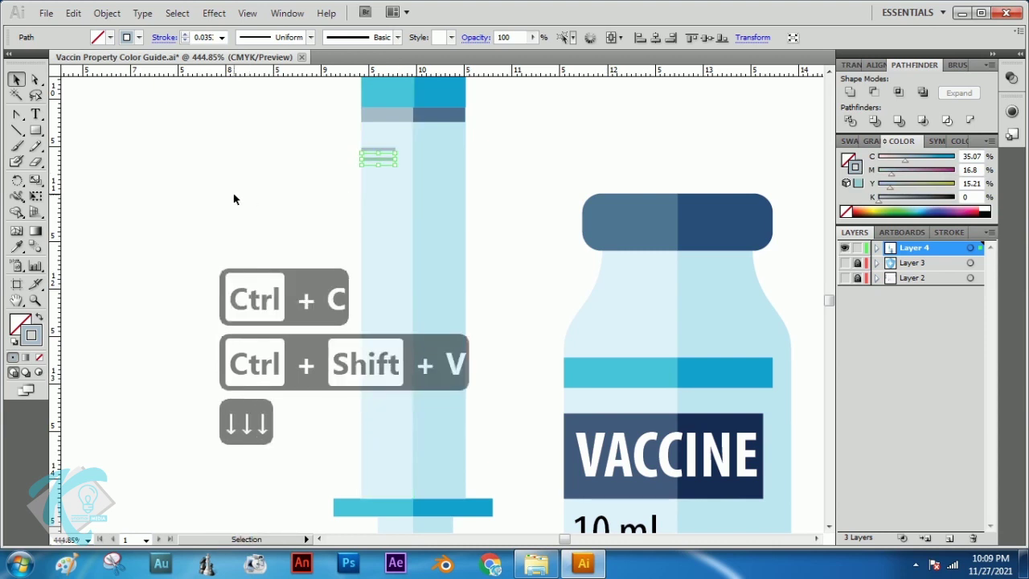
key(Down)
key(Down)
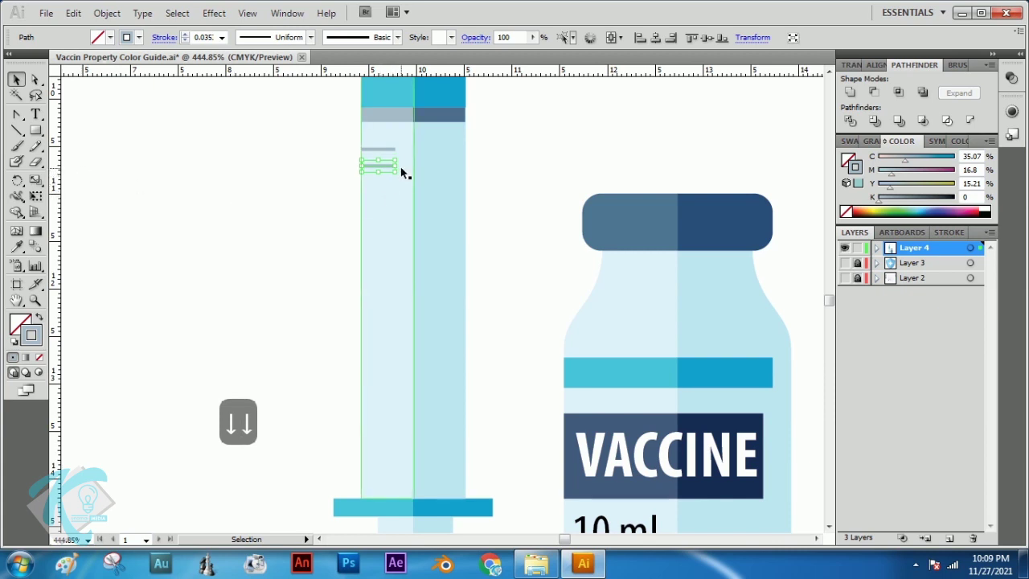
- Shorten the lower tick to about half its length and group it with the long tick above
drag(394, 166, 378, 169)
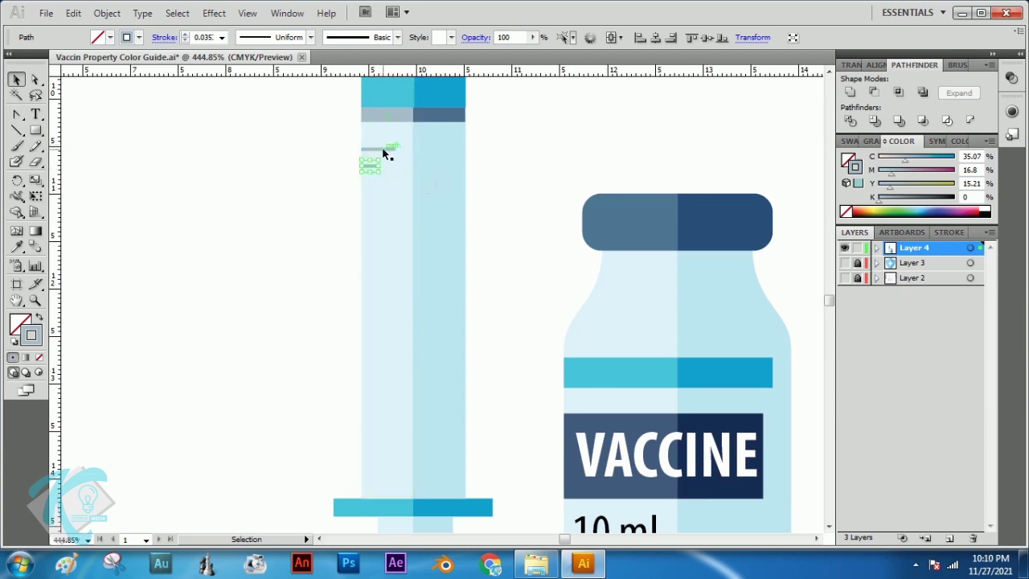
click(332, 152)
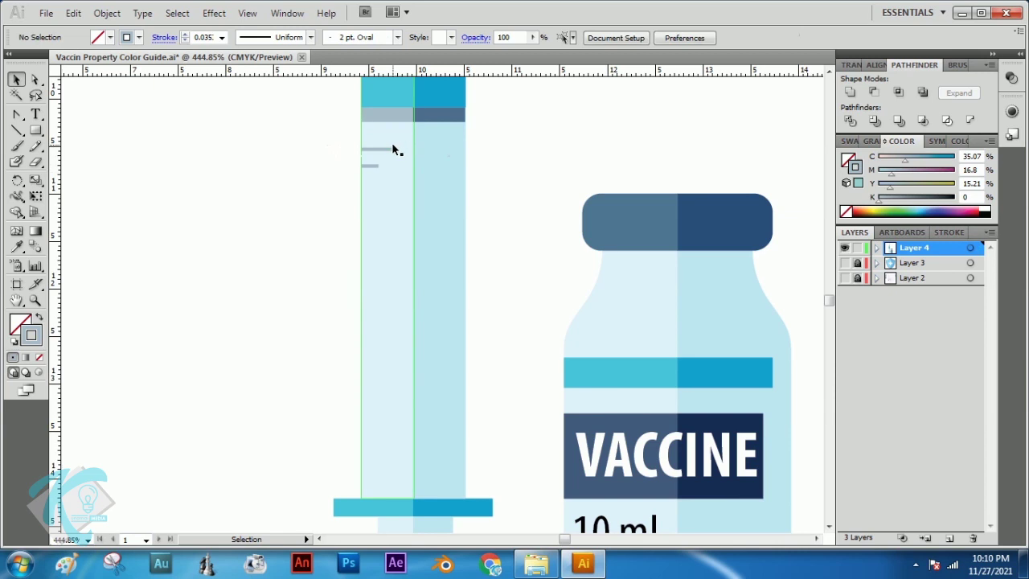
click(379, 149)
shift+click(375, 167)
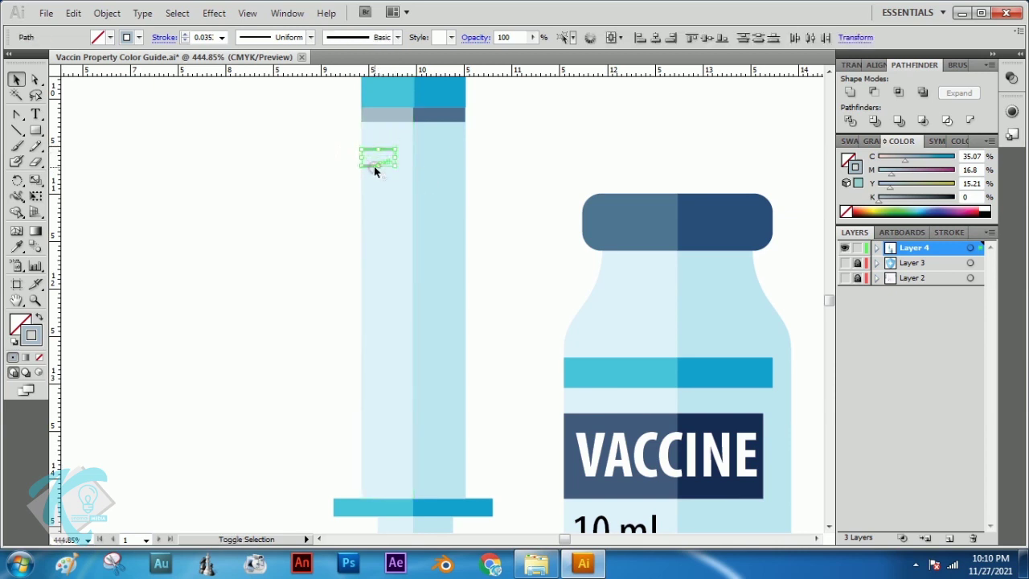
key(ctrl+g)
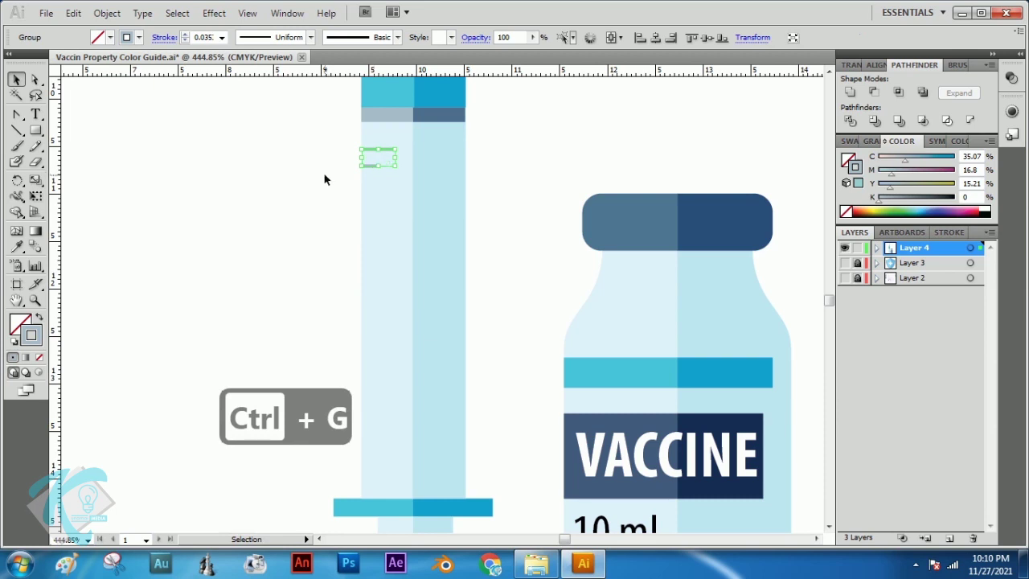
- Duplicate the long-and-short tick pair in place and move the copy directly below the original
key(a)
key(ctrl+c)
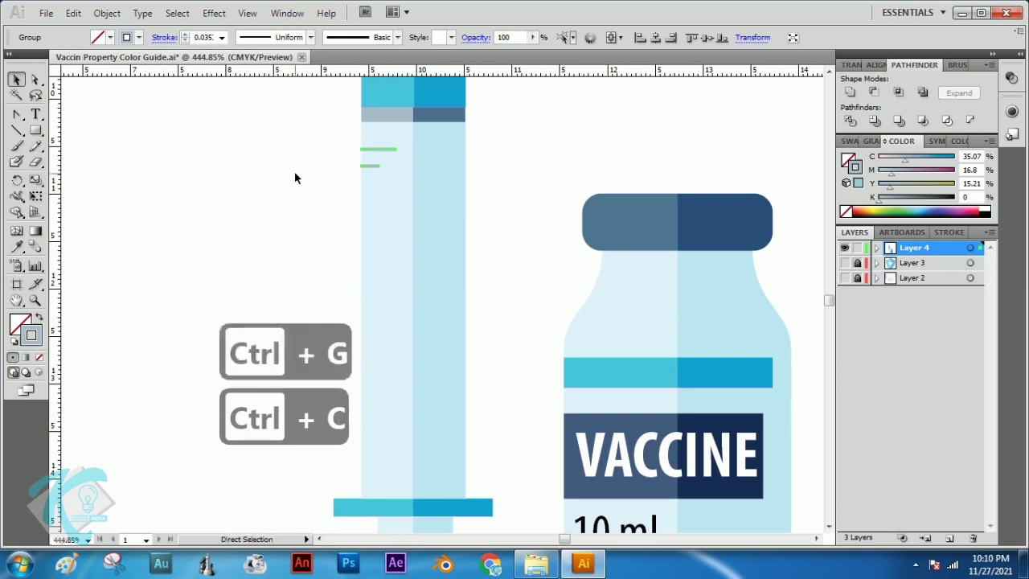
key(ctrl+shift+v)
click(295, 178)
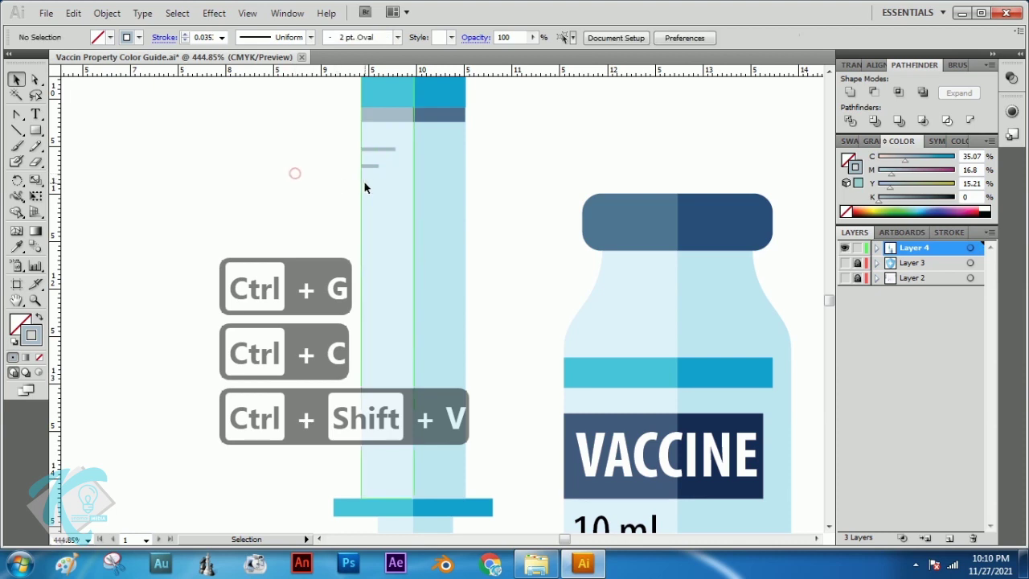
drag(367, 165, 373, 197)
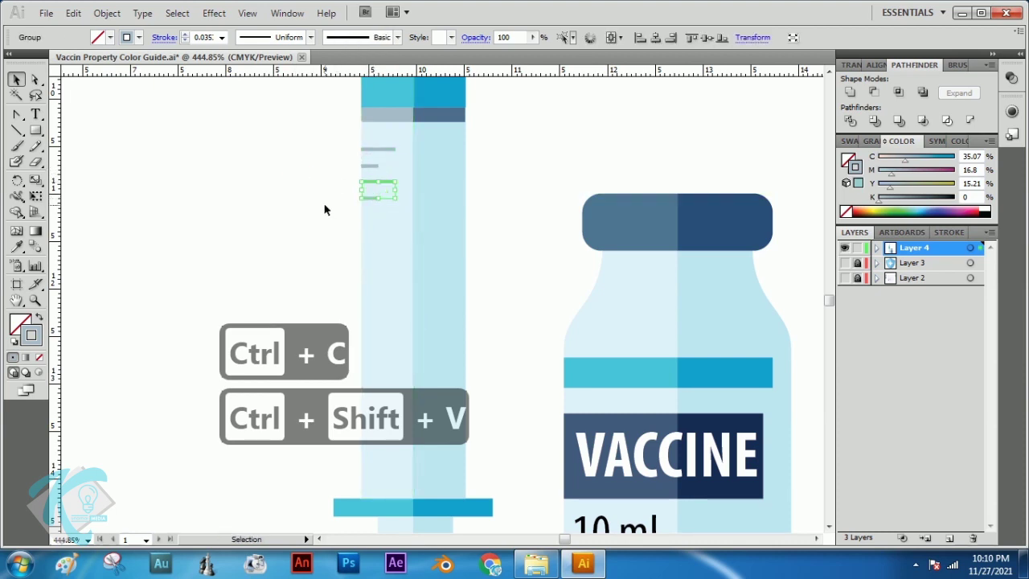
click(294, 209)
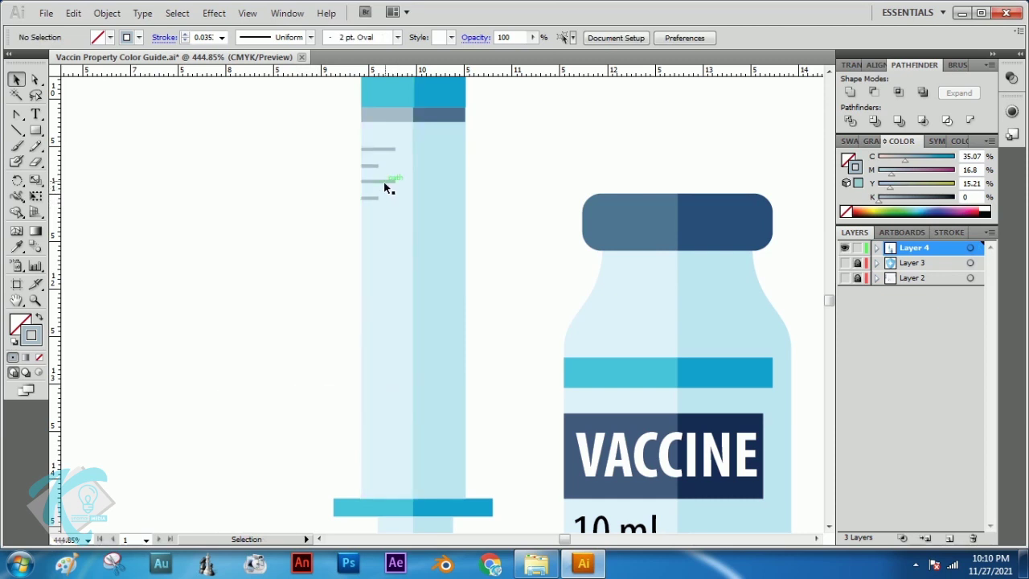
- Group the two tick pairs and place a copy of the four ticks directly below them
shift+click(383, 151)
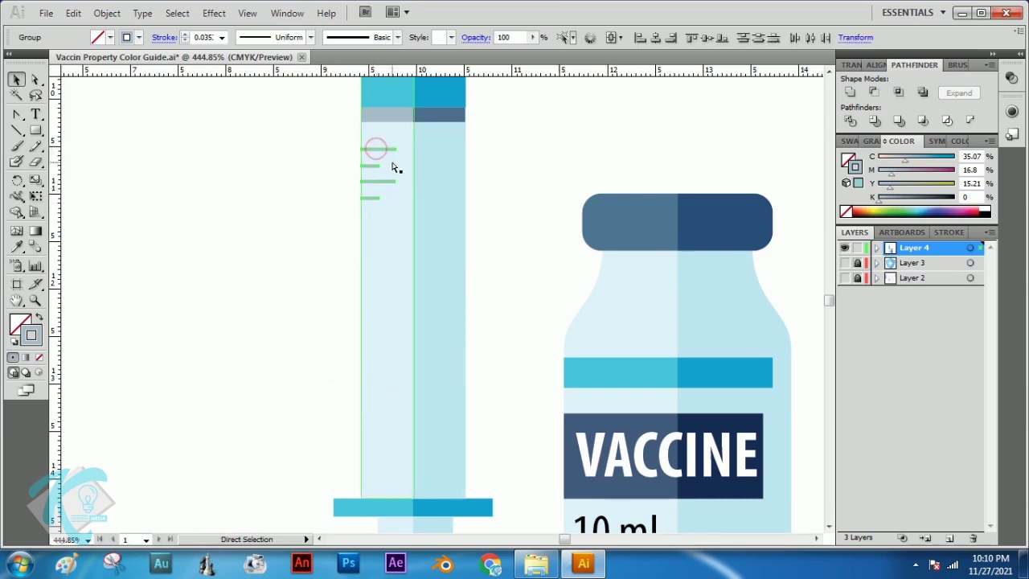
key(ctrl+g)
key(ctrl+c)
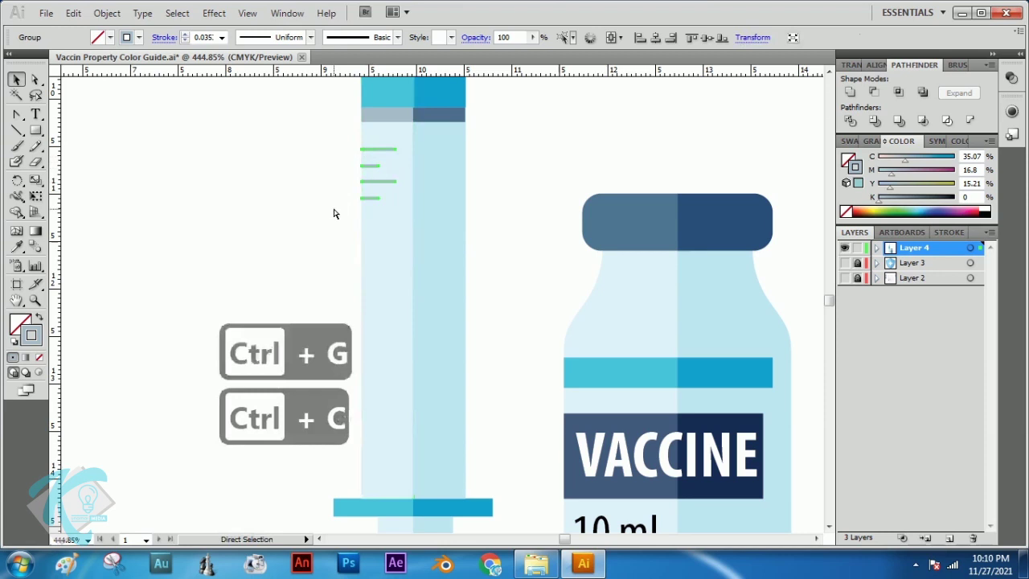
key(ctrl+shift+v)
click(296, 224)
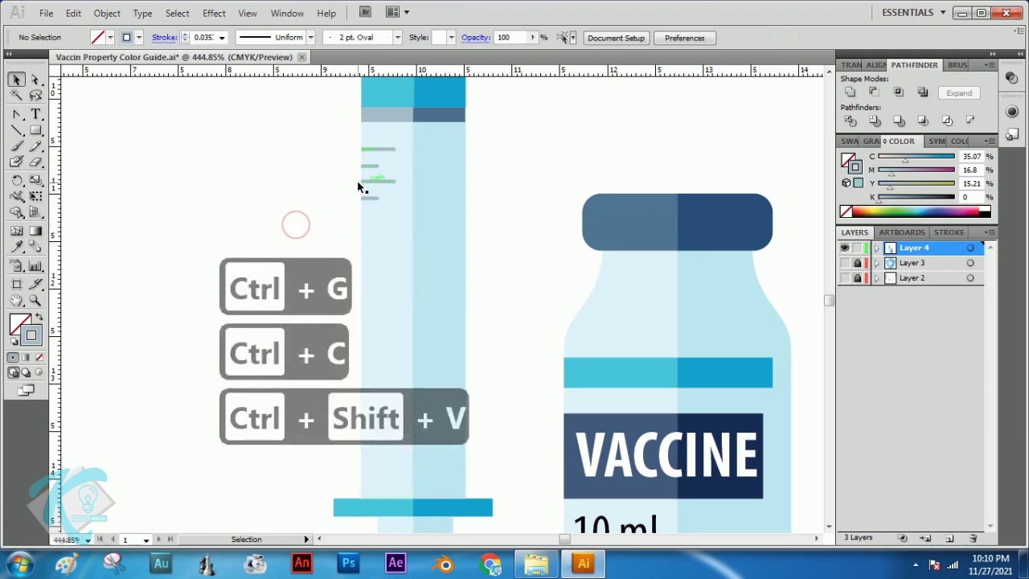
click(326, 182)
drag(380, 181, 383, 248)
click(257, 209)
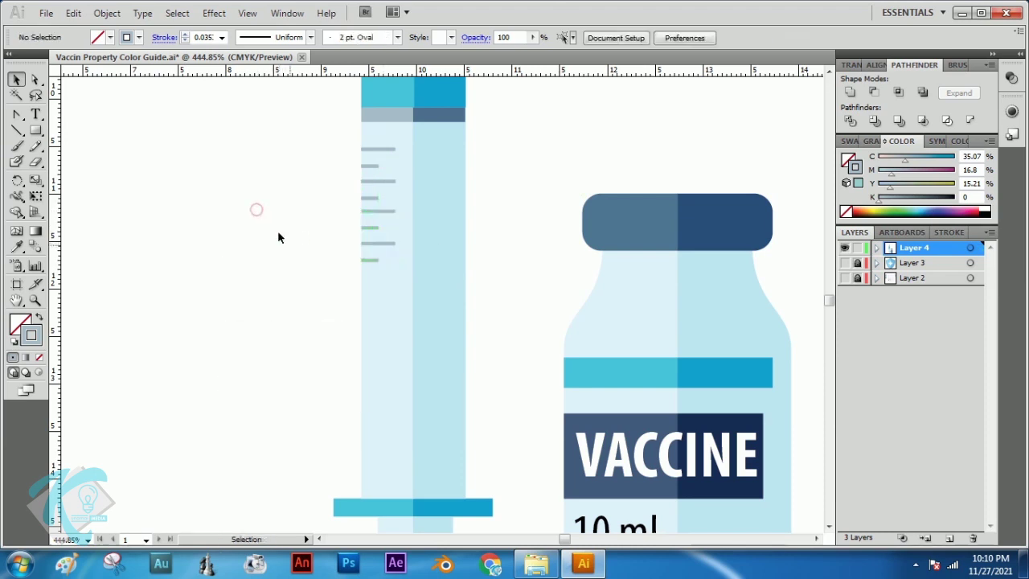
- Group all eight ticks and place a copy of the group directly below, continuing the scale down the barrel
click(376, 260)
shift+click(377, 242)
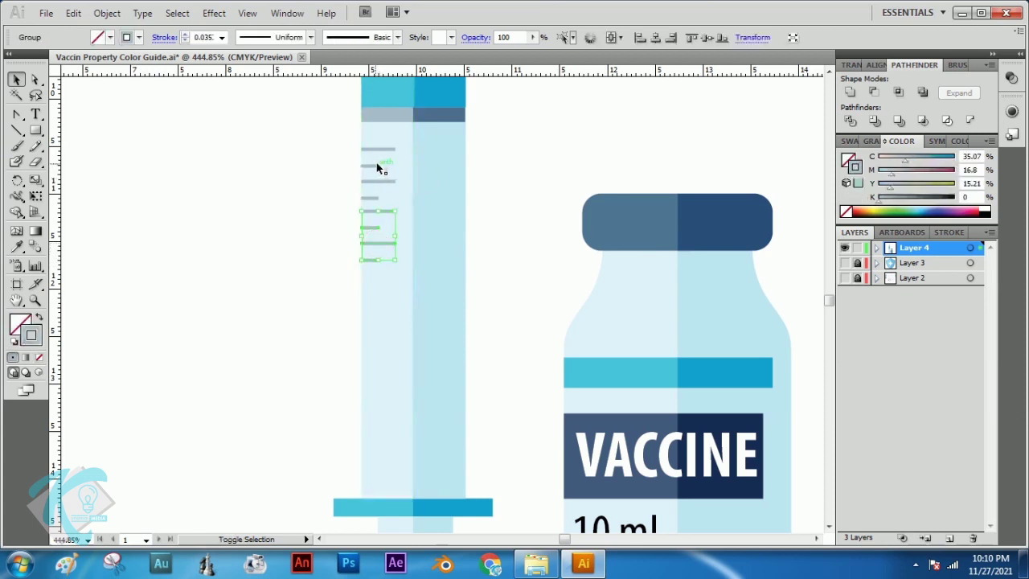
shift+click(374, 164)
key(ctrl+g)
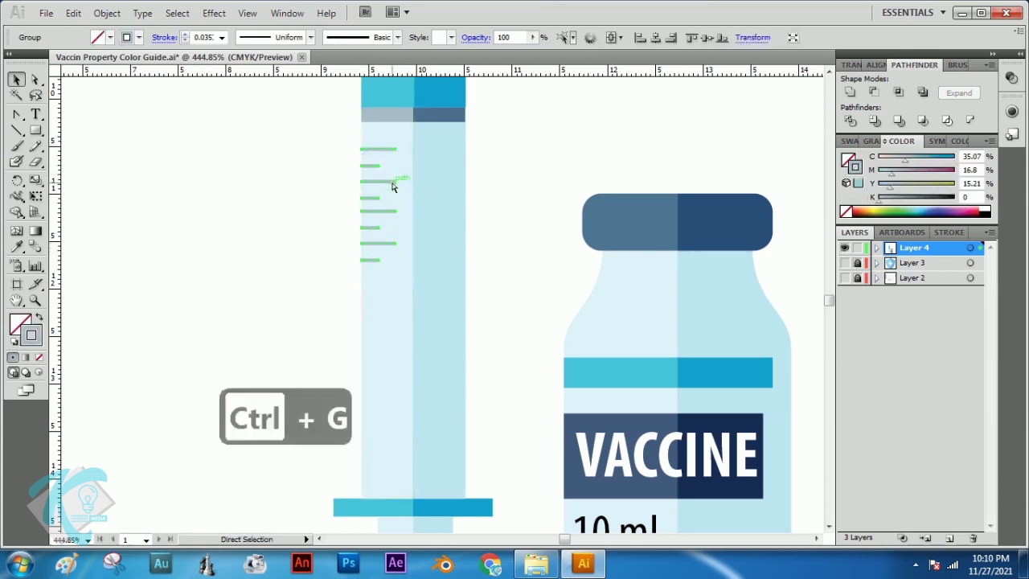
key(ctrl+c)
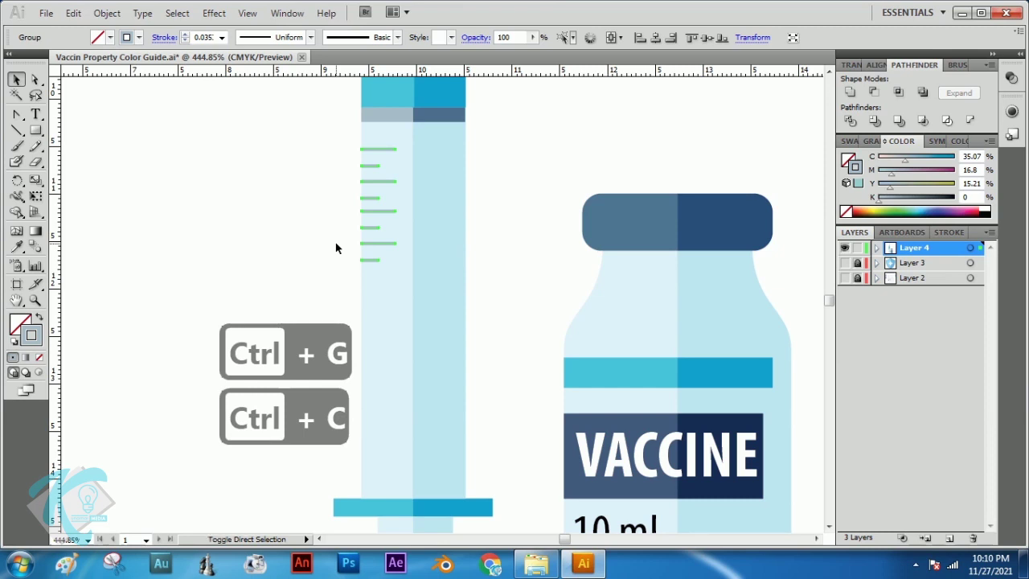
key(ctrl+shift+v)
click(283, 226)
drag(367, 246, 363, 373)
click(268, 299)
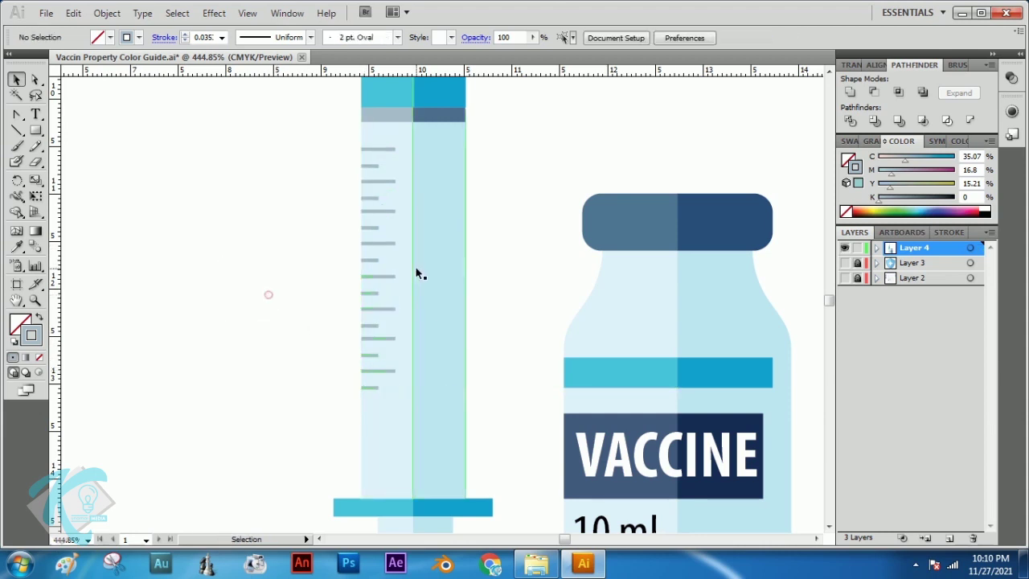
- Duplicate the lower eight-tick group in place and move the copy straight down to the barrel's lower end
click(394, 370)
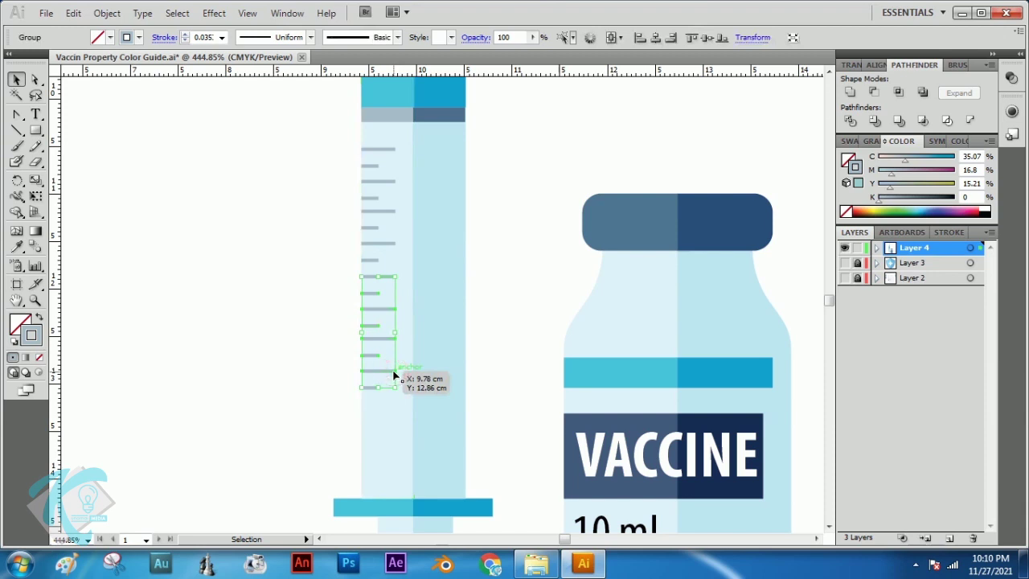
key(ctrl+c)
key(ctrl+shift+v)
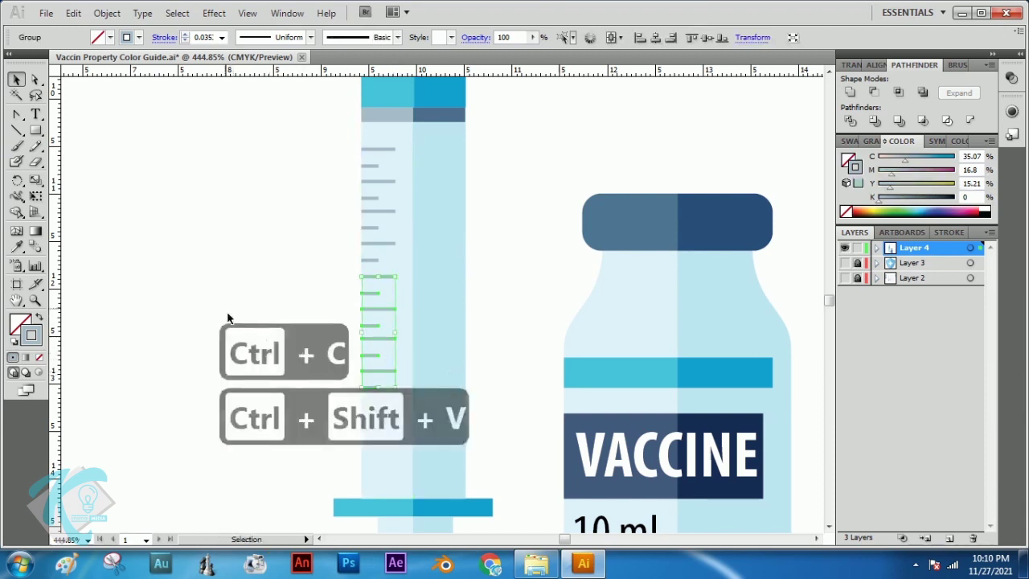
click(423, 362)
drag(391, 339, 395, 462)
click(302, 475)
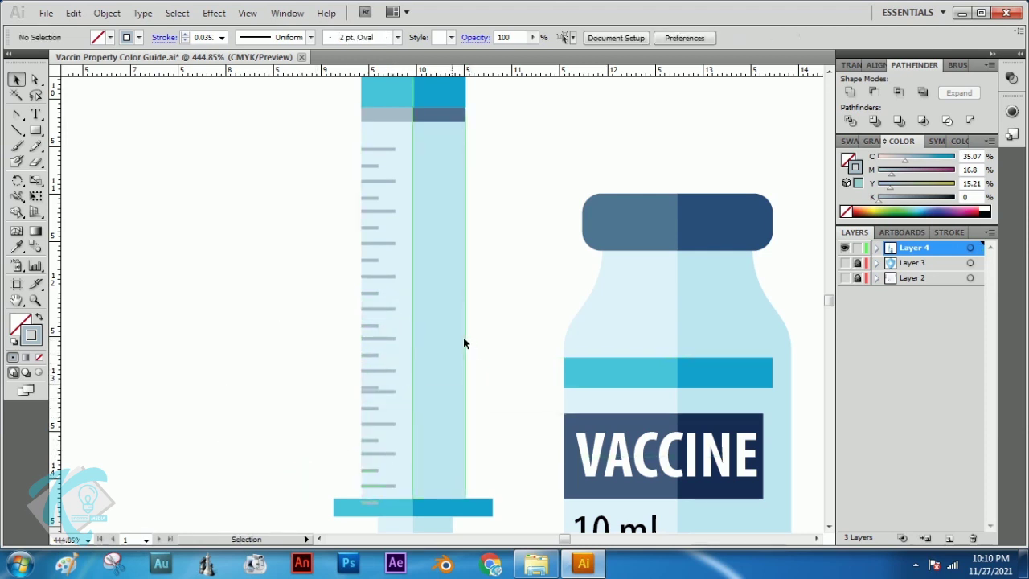
- Nudge the copied tick group down until its gap to the ticks above matches the scale's regular spacing
click(391, 427)
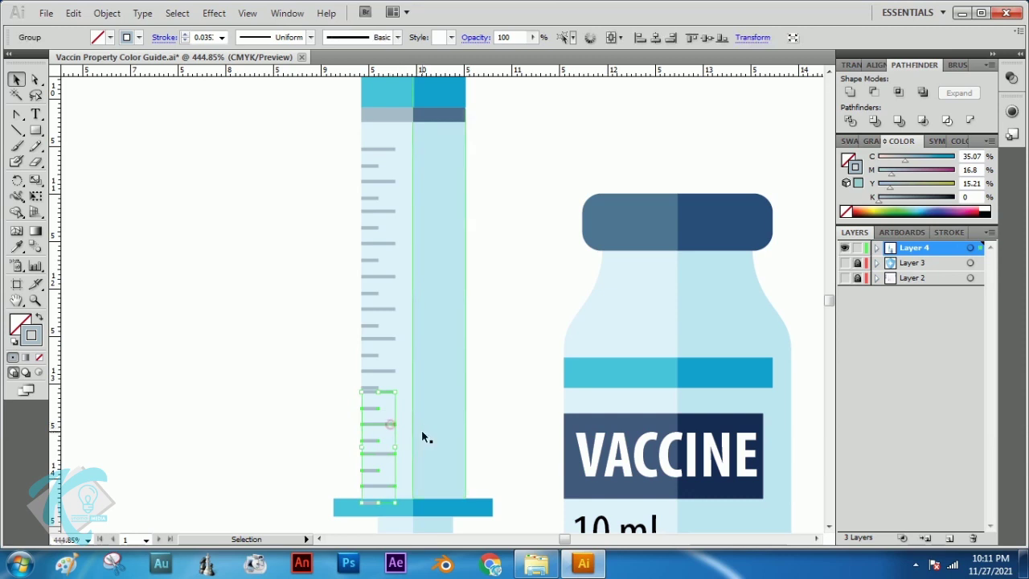
key(Down)
key(Down)
key(Down)
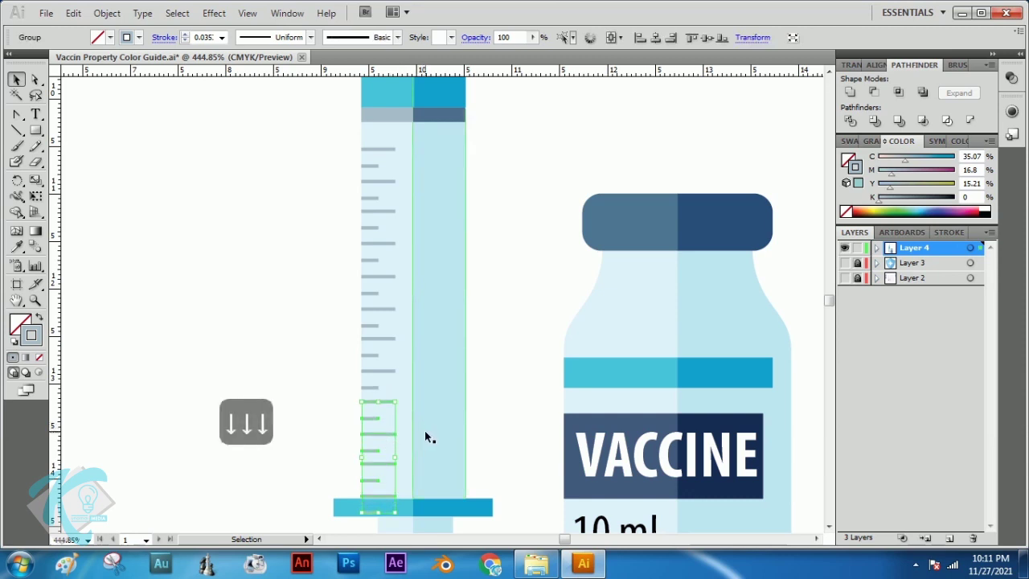
key(Down)
key(Up)
key(Down)
key(Up)
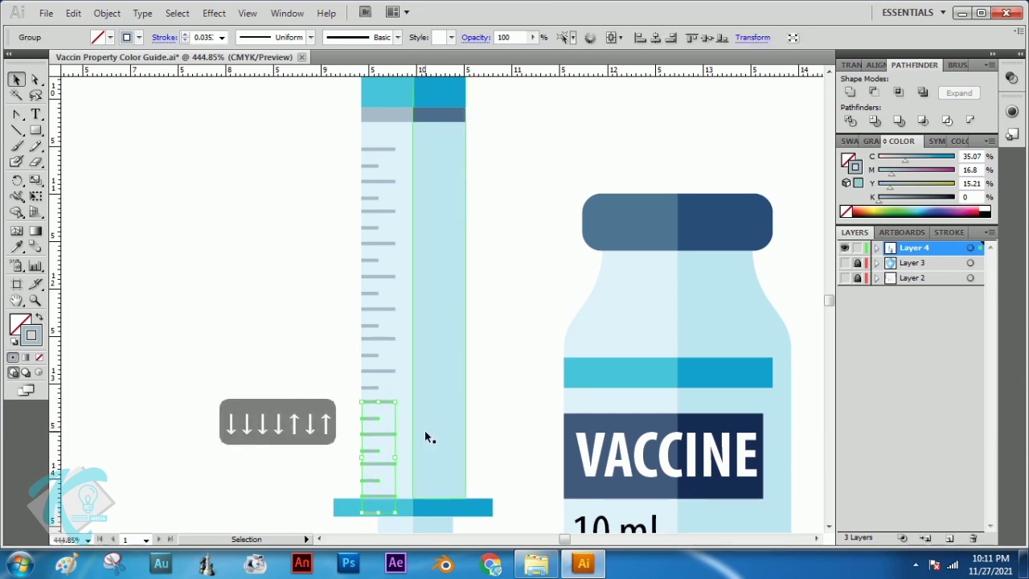
click(276, 315)
- Ungroup the lowest set of ticks completely into individual lines and deselect them
click(364, 401)
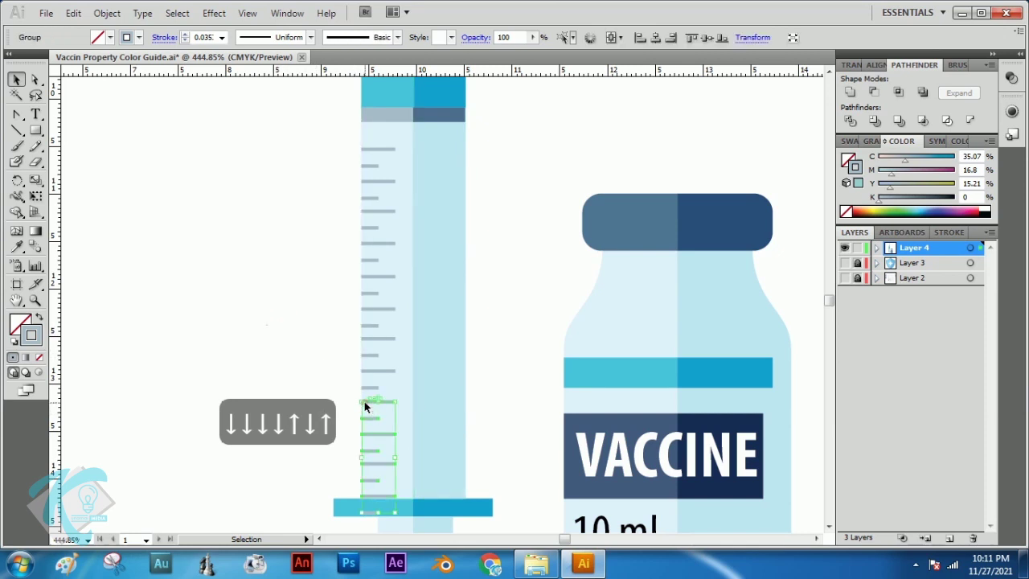
key(ctrl+shift+g)
key(ctrl+shift+g)
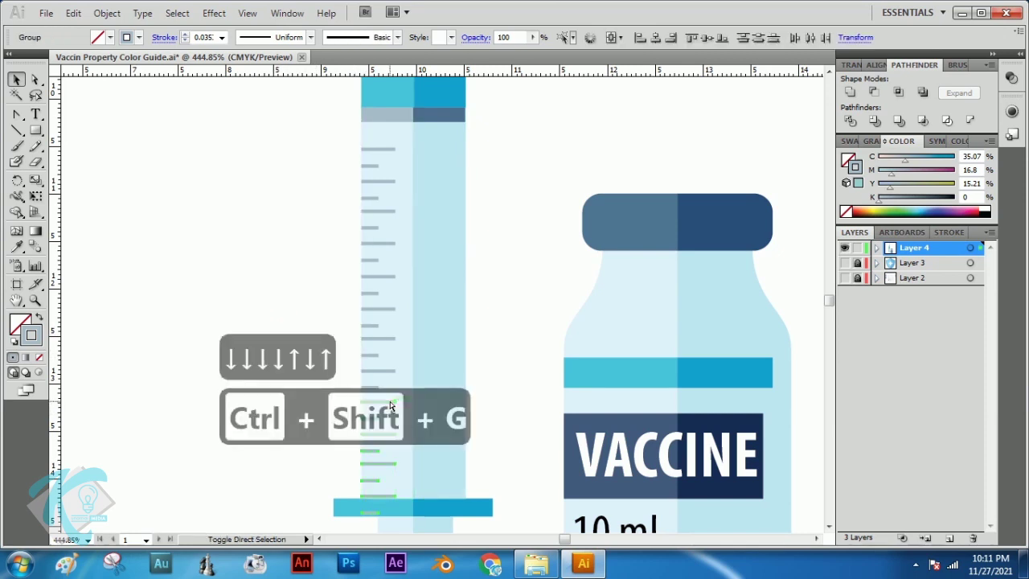
key(ctrl+shift+g)
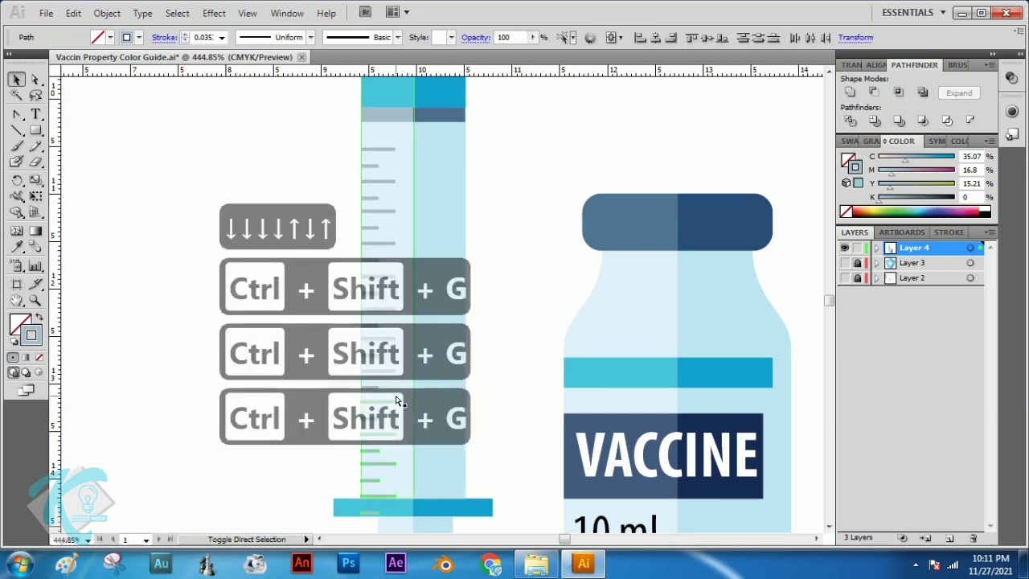
click(186, 297)
click(285, 480)
- Try deleting the short tick just above the barrel's flange, and undo the deletion
click(371, 463)
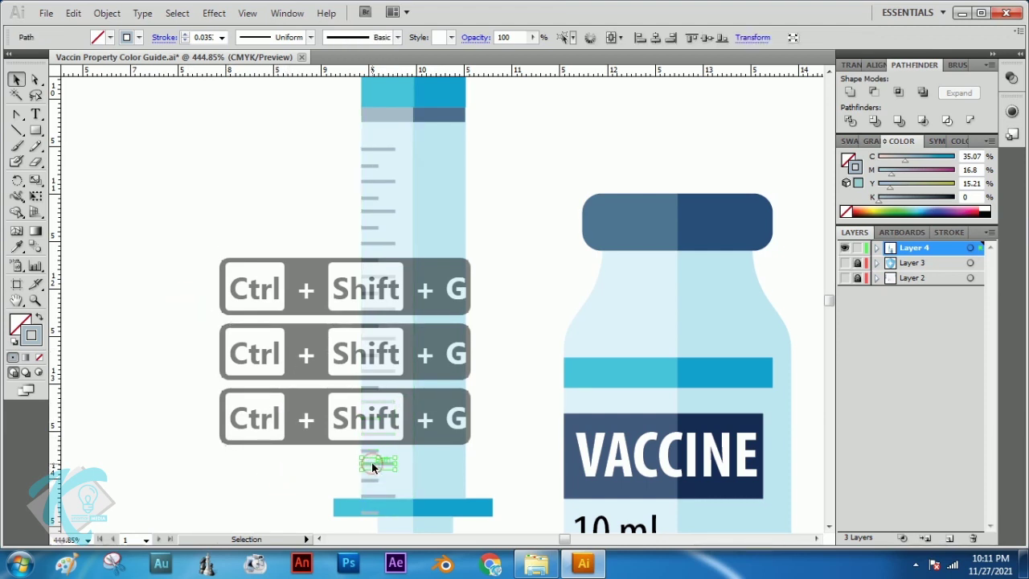
click(369, 480)
key(Delete)
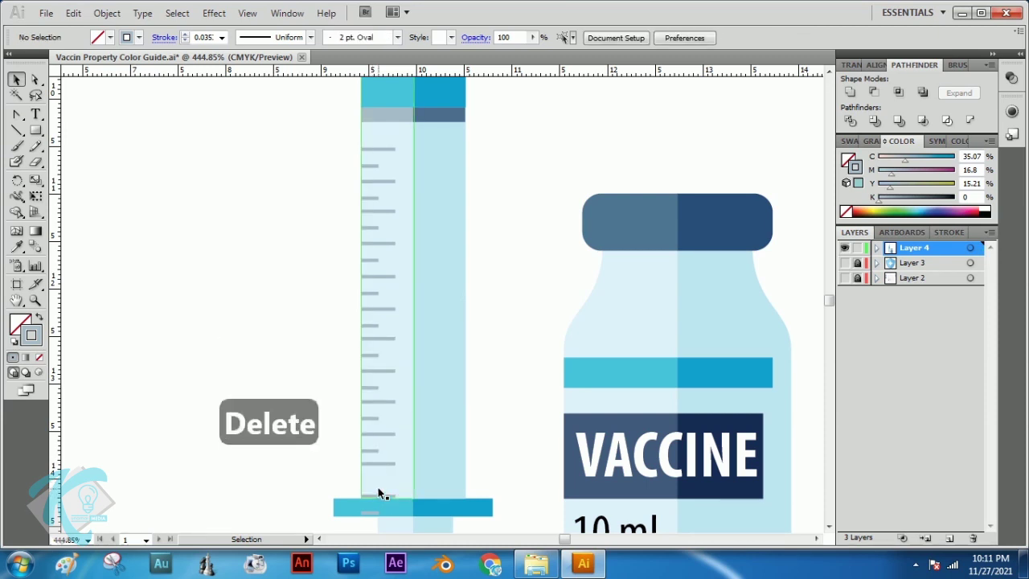
key(ctrl+z)
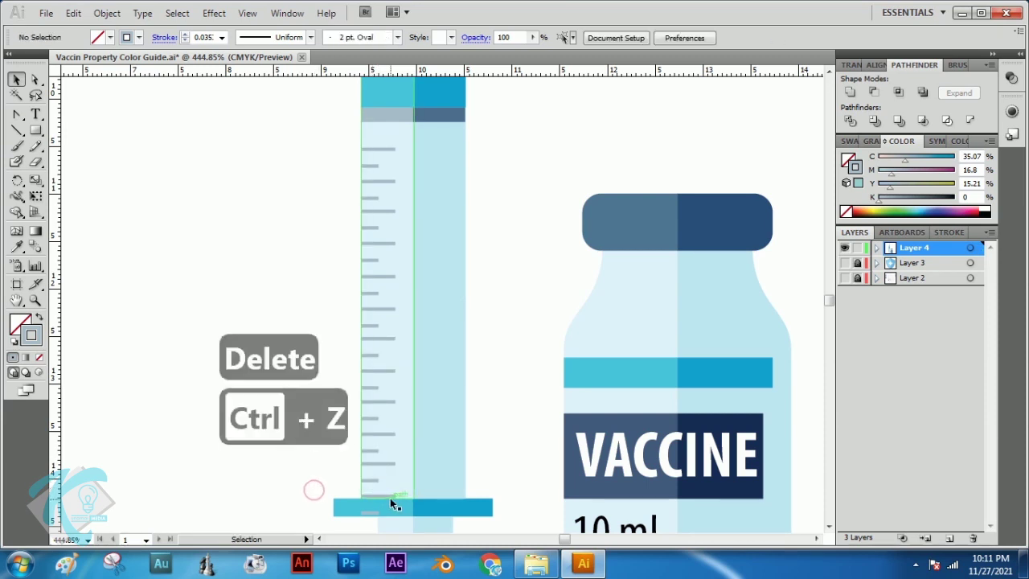
- Delete the long tick touching the barrel's flange and the short tick lying on top of the flange
click(389, 494)
key(Delete)
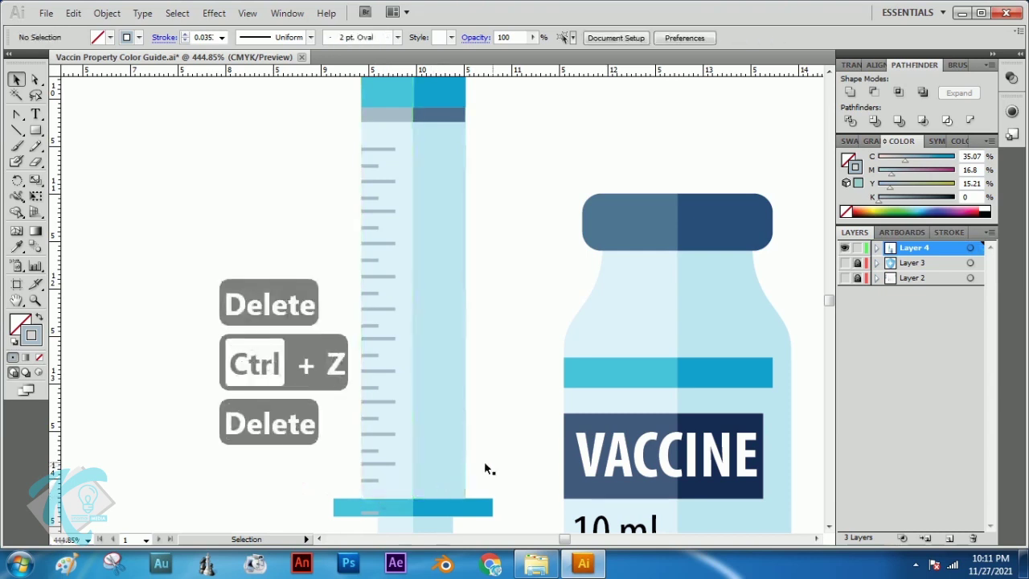
key(space)
drag(492, 482, 558, 328)
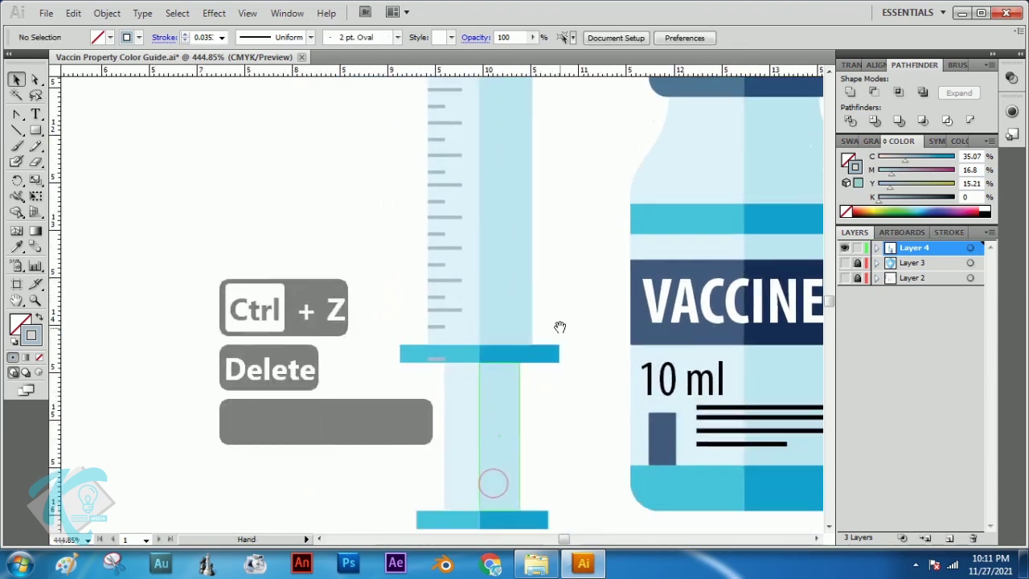
click(440, 360)
key(Delete)
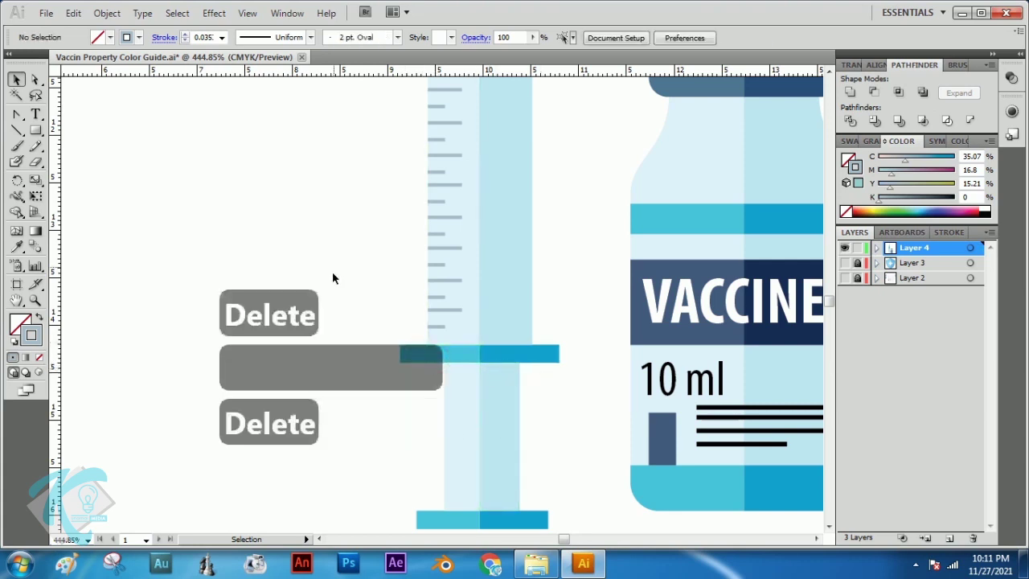
- Make Layer 3 with the shield visible alongside the syringe and vial on the full artboard
click(343, 247)
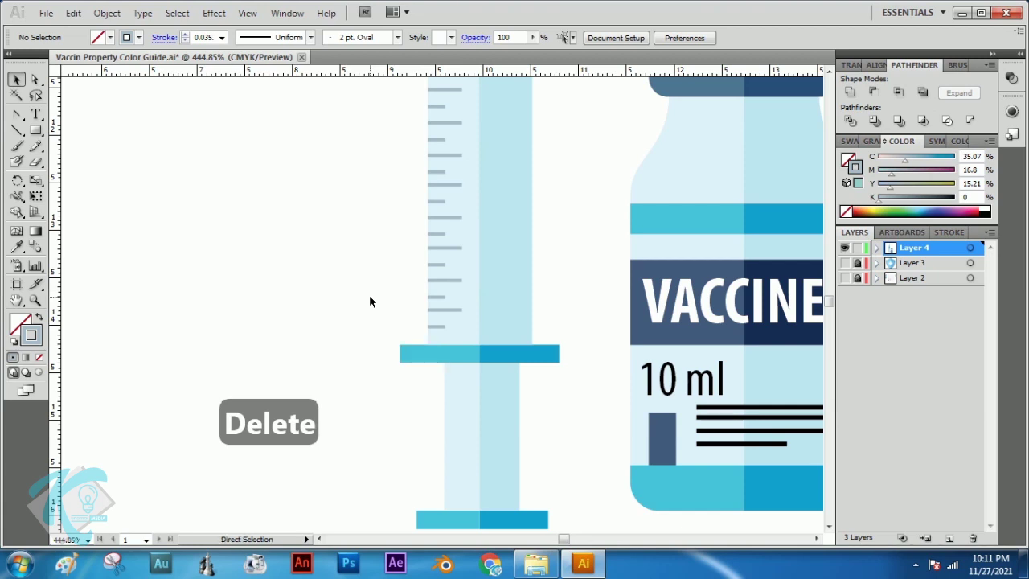
key(ctrl+0)
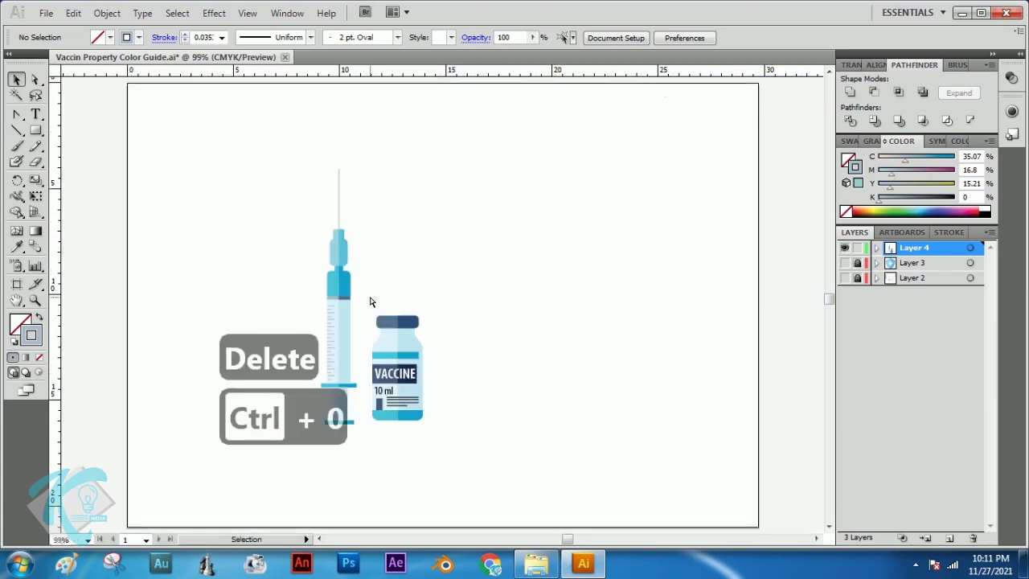
click(845, 263)
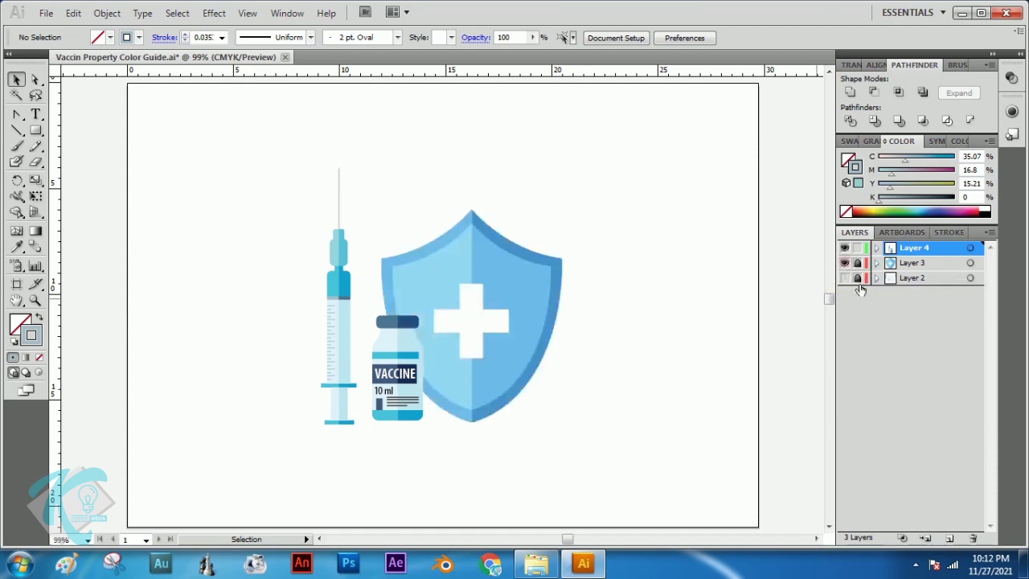